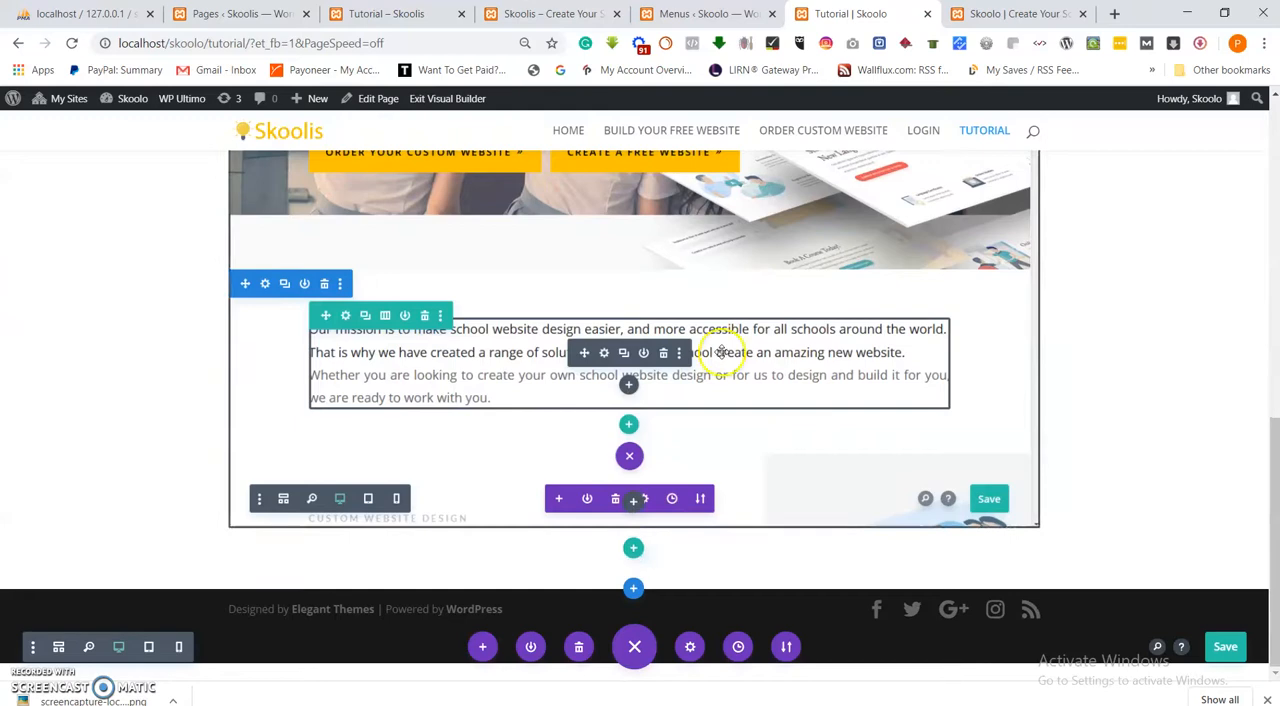
# Switch to the reference Skoolis Tutorial page and find the "Enabling The Visual Builder" section.
pyautogui.scroll(4, 700, 295)
pyautogui.scroll(-2, 720, 294)
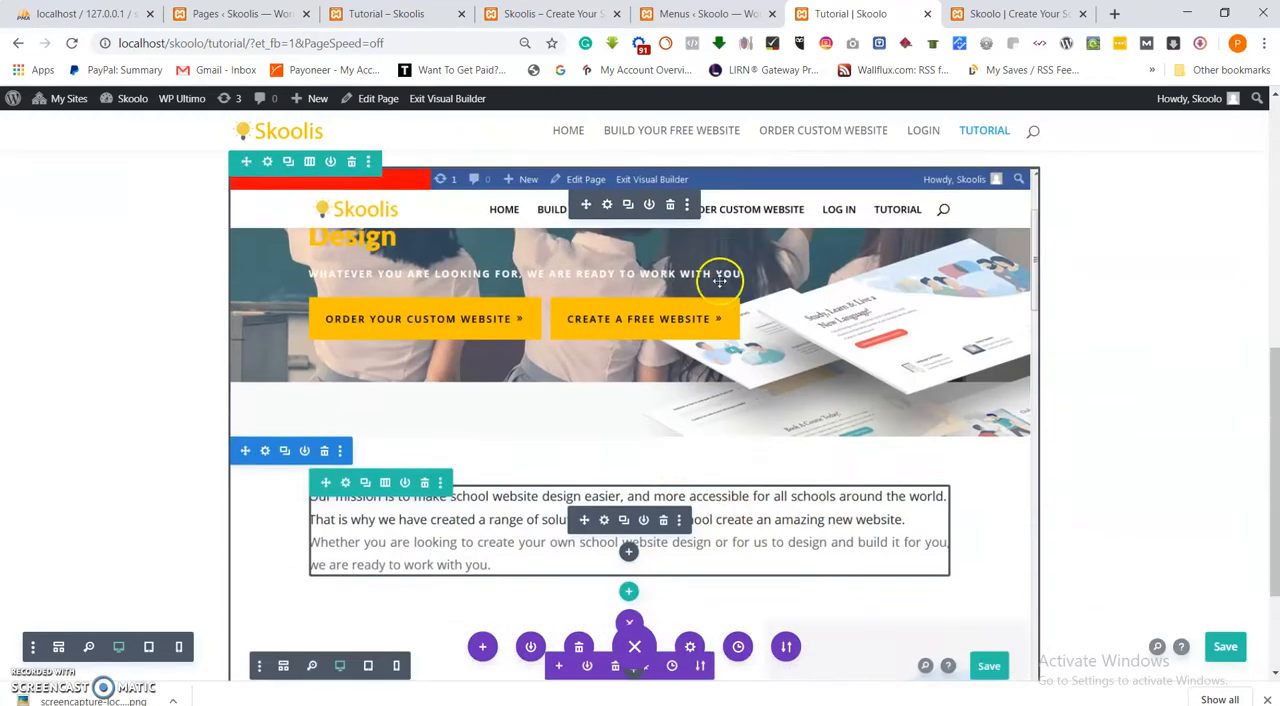
pyautogui.click(368, 14)
pyautogui.scroll(9, 506, 371)
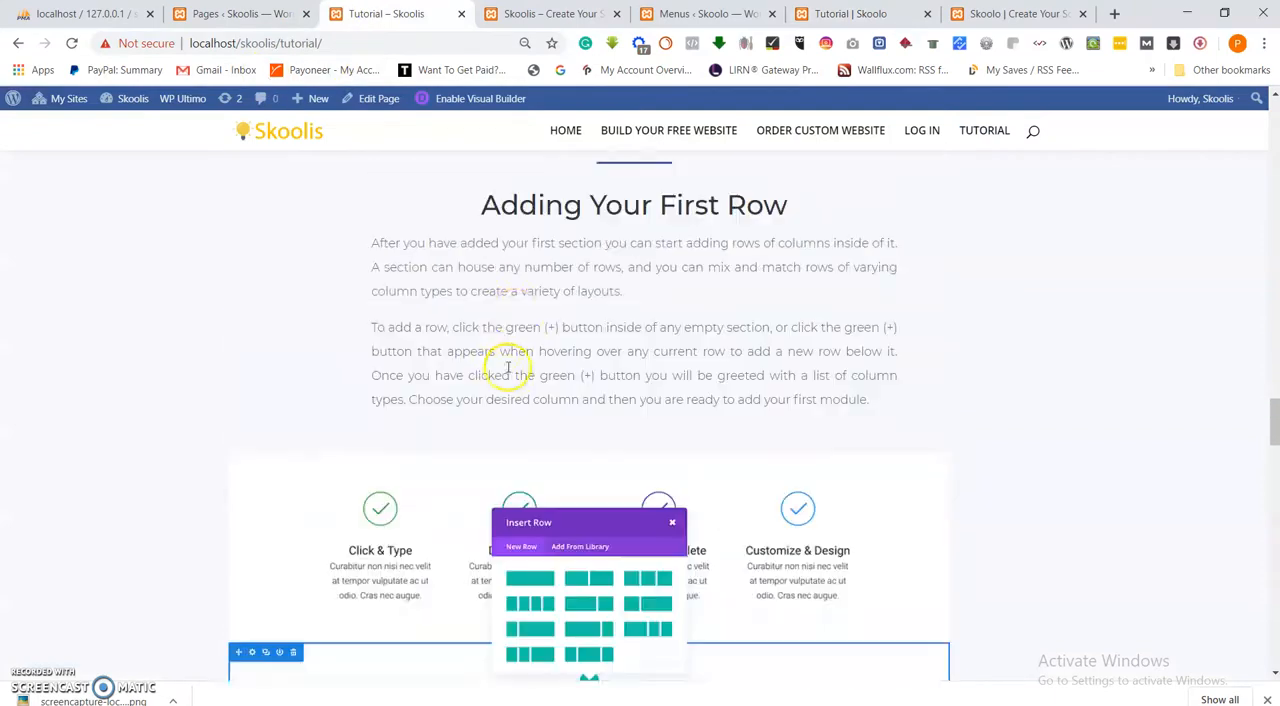
pyautogui.scroll(12, 520, 373)
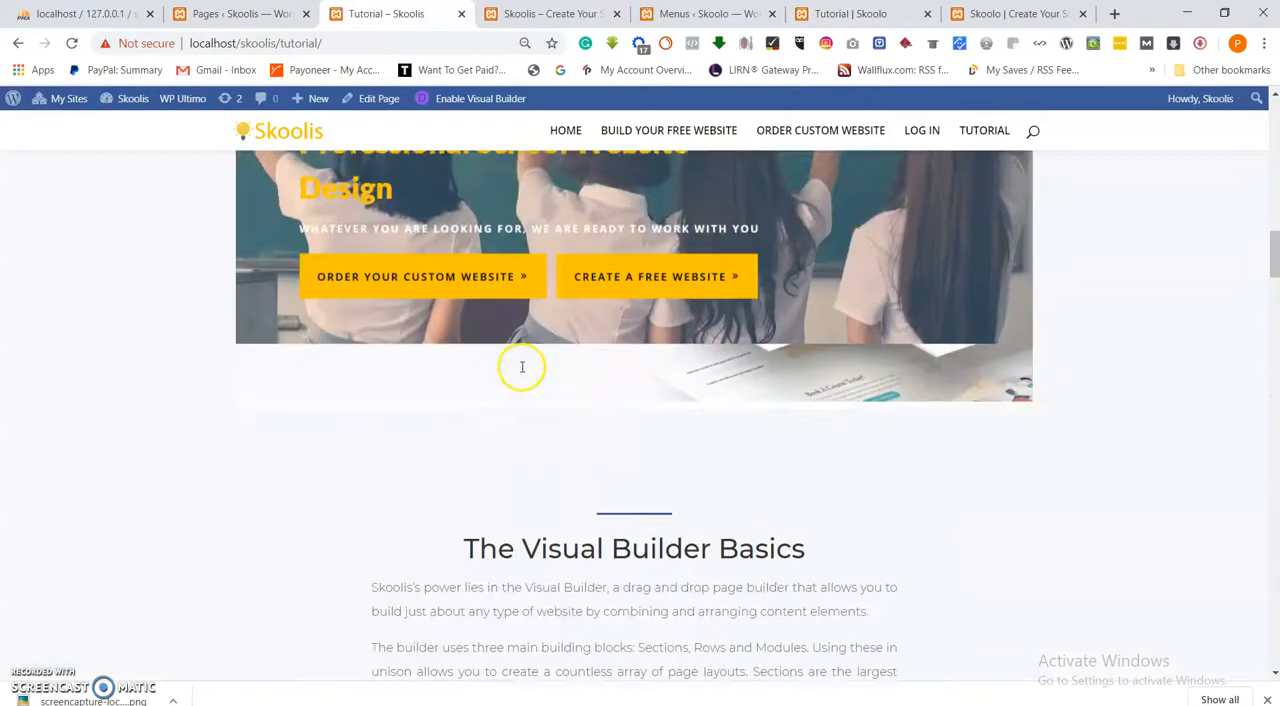
pyautogui.scroll(3, 525, 363)
pyautogui.scroll(-5, 525, 363)
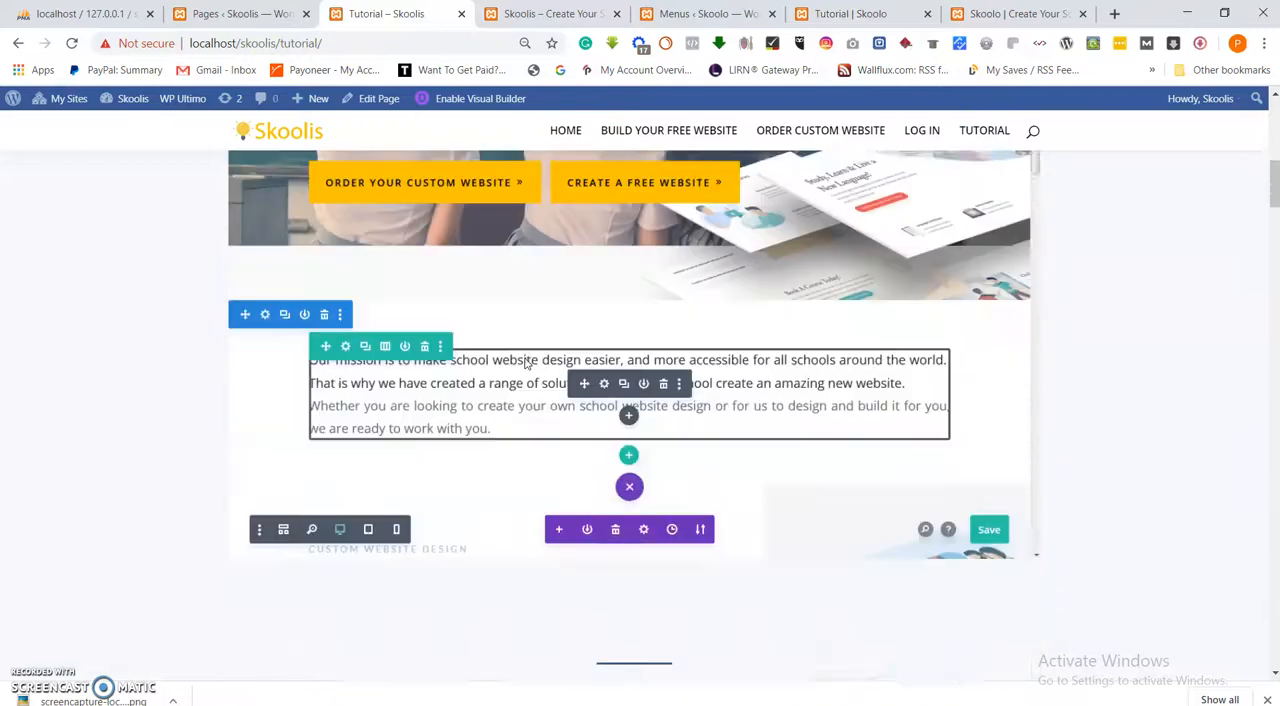
pyautogui.scroll(2, 525, 363)
pyautogui.scroll(3, 525, 363)
pyautogui.scroll(-7, 525, 363)
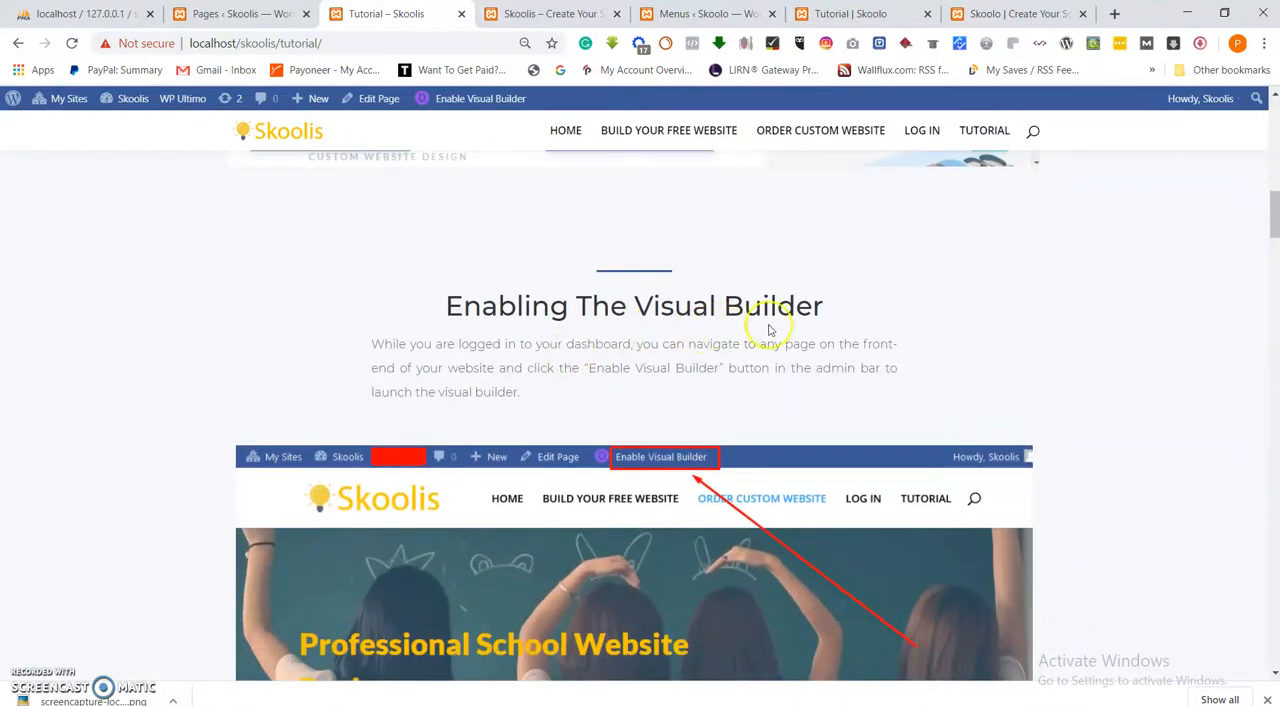
# Copy the "Enabling The Visual Builder" heading together with its paragraph from the reference page.
pyautogui.moveTo(838, 310); pyautogui.dragTo(464, 284)
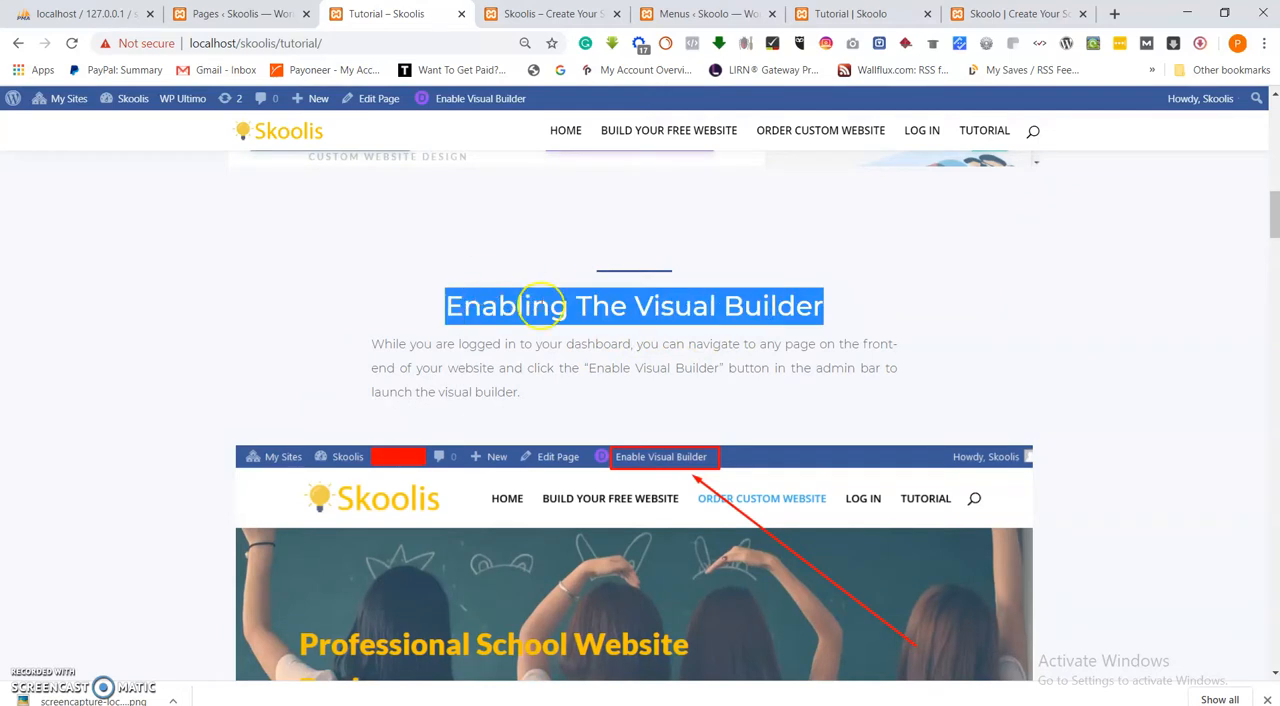
pyautogui.click(544, 397)
pyautogui.moveTo(453, 348); pyautogui.dragTo(428, 314)
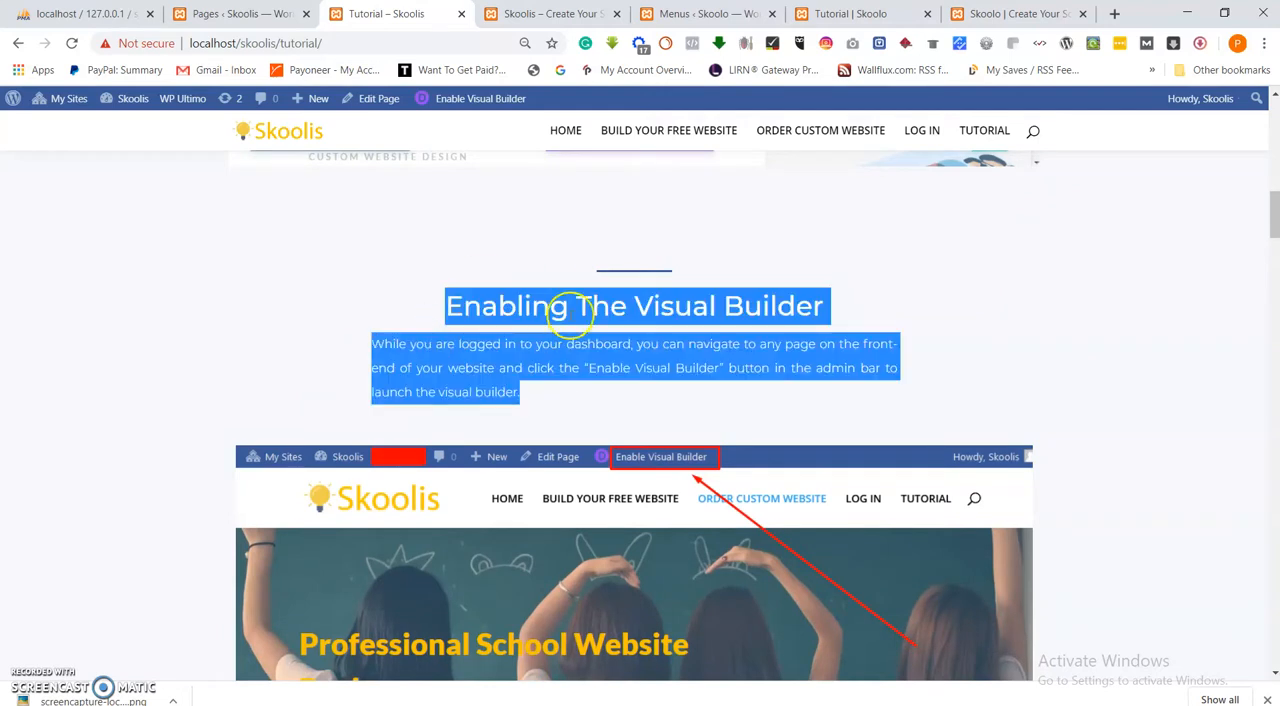
pyautogui.rightClick(851, 305)
pyautogui.click(874, 318)
# Return to the Skoolo Tutorial page and add a regular section with a single-column row below the last screenshot.
pyautogui.click(1005, 14)
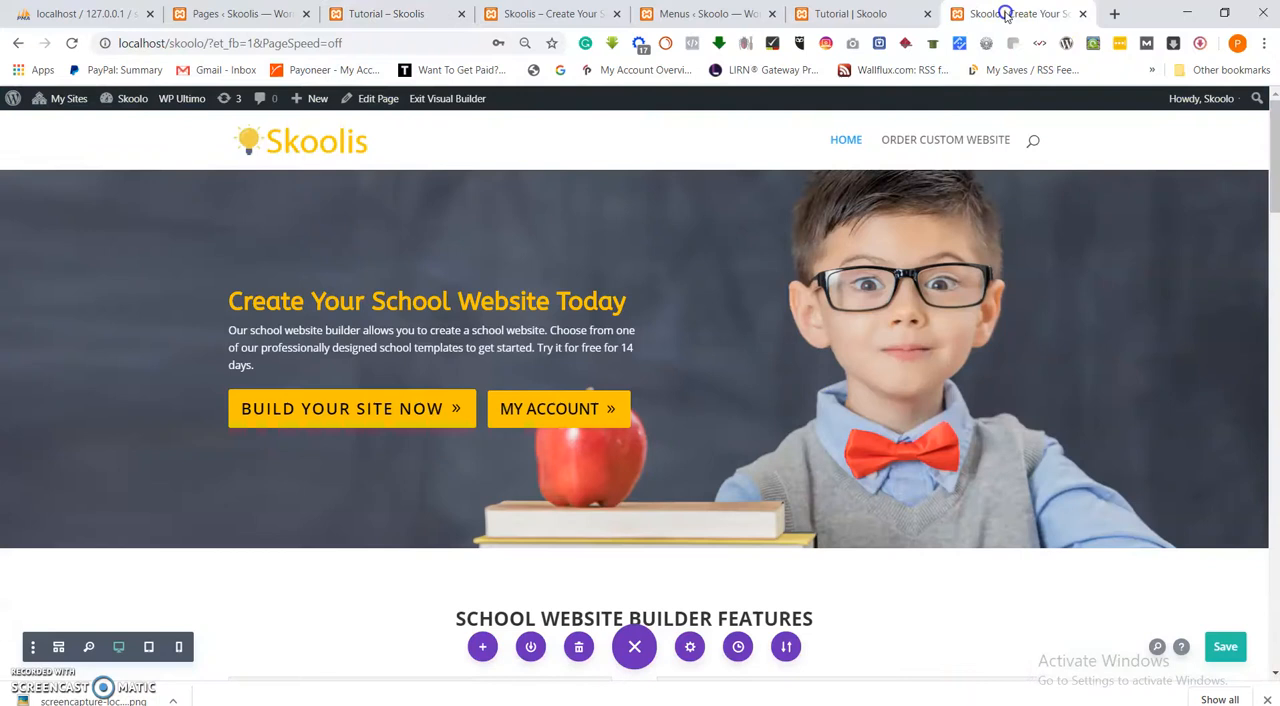
pyautogui.click(857, 13)
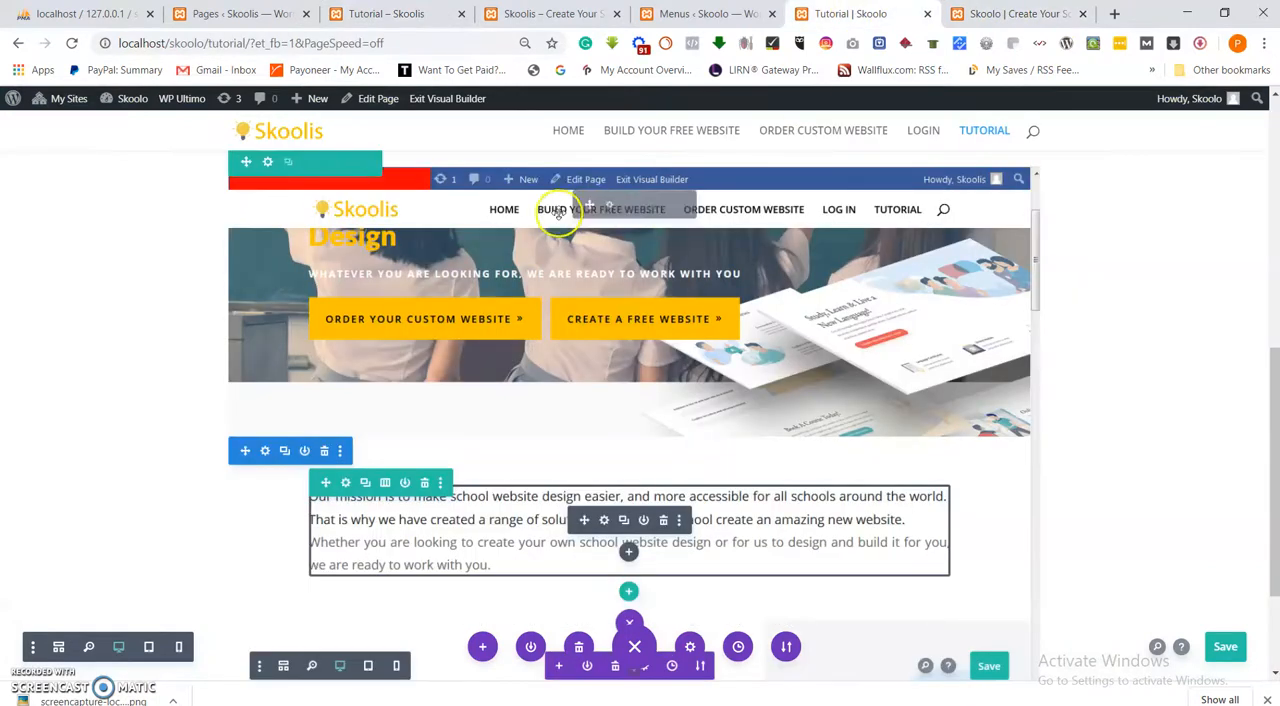
pyautogui.scroll(-3, 611, 442)
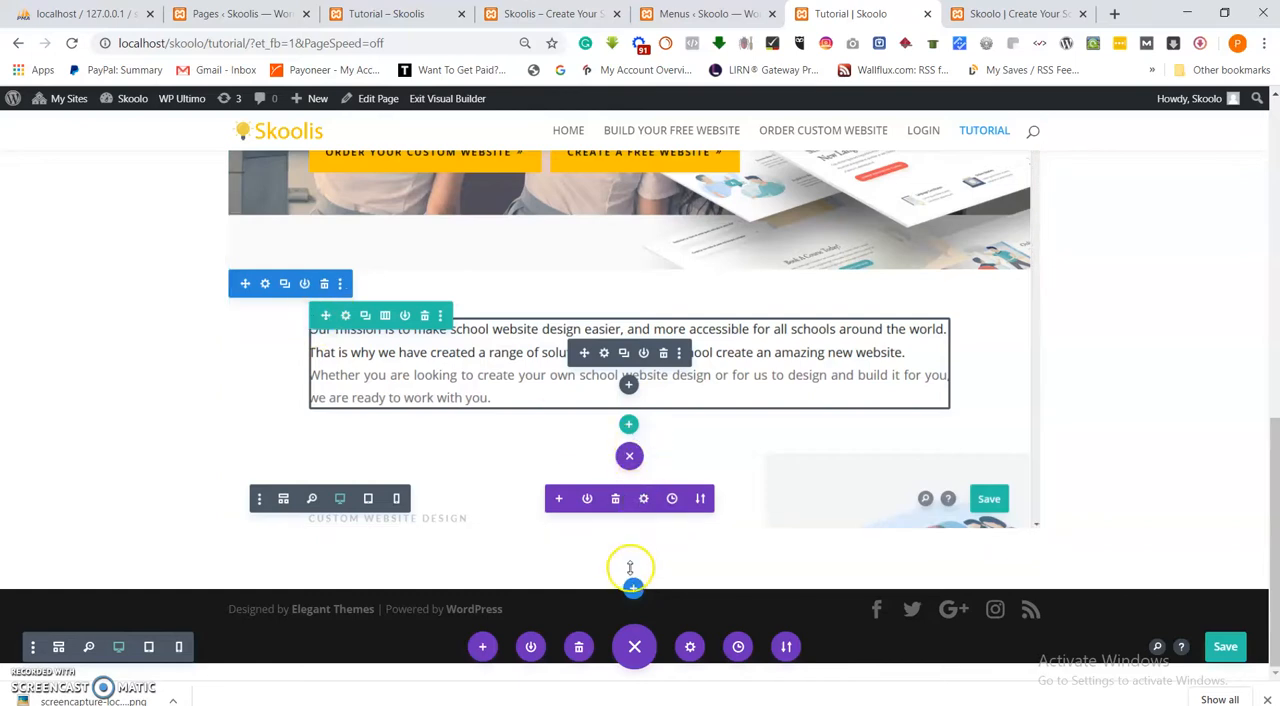
pyautogui.scroll(5, 725, 428)
pyautogui.scroll(-5, 727, 428)
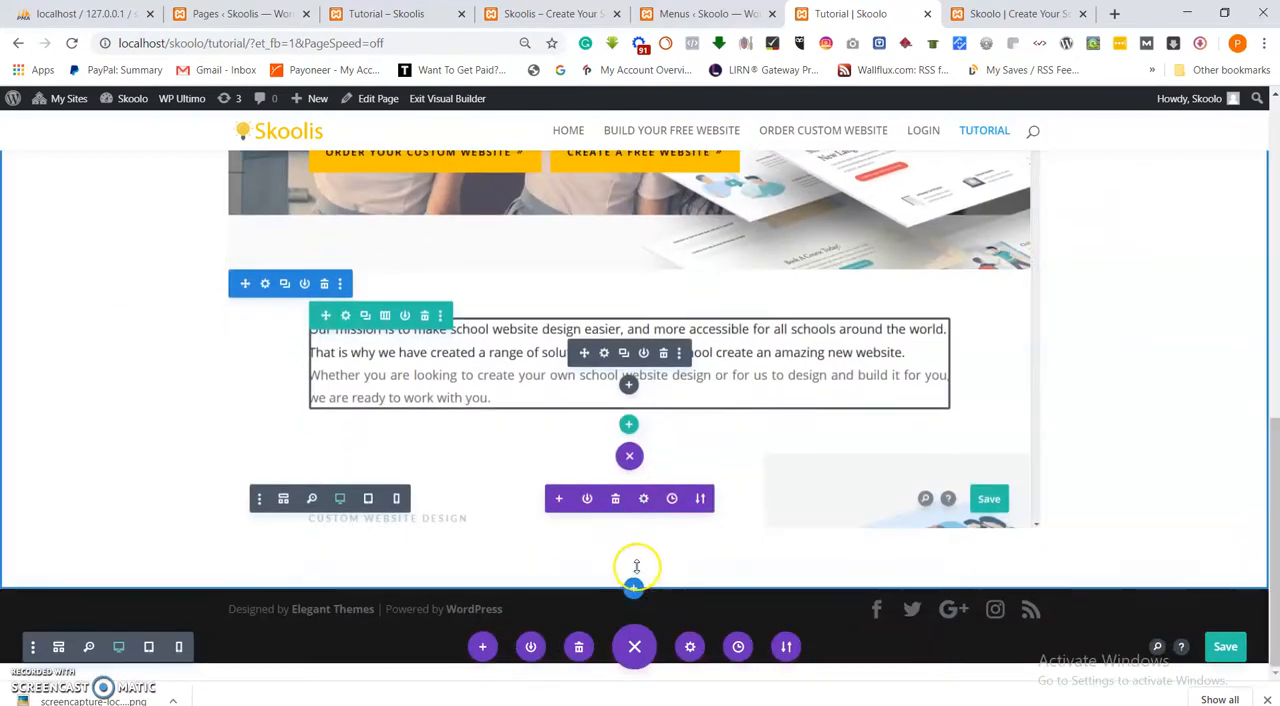
pyautogui.click(636, 592)
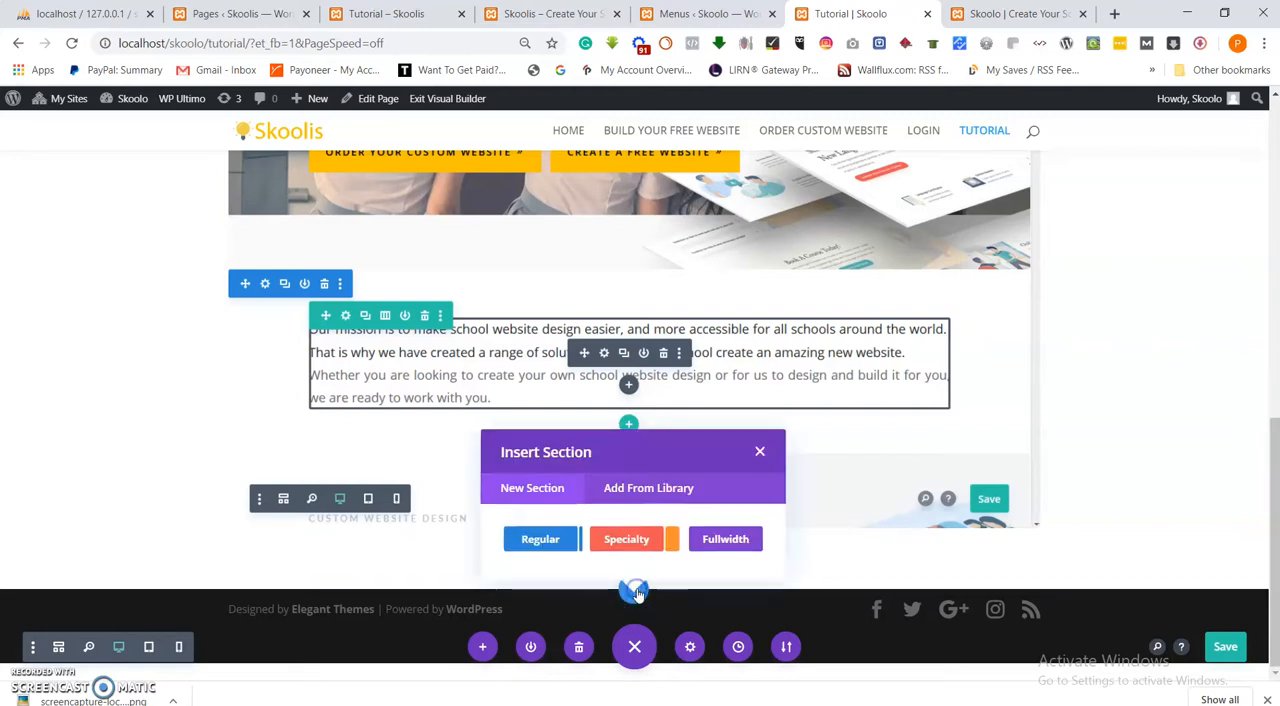
pyautogui.click(548, 540)
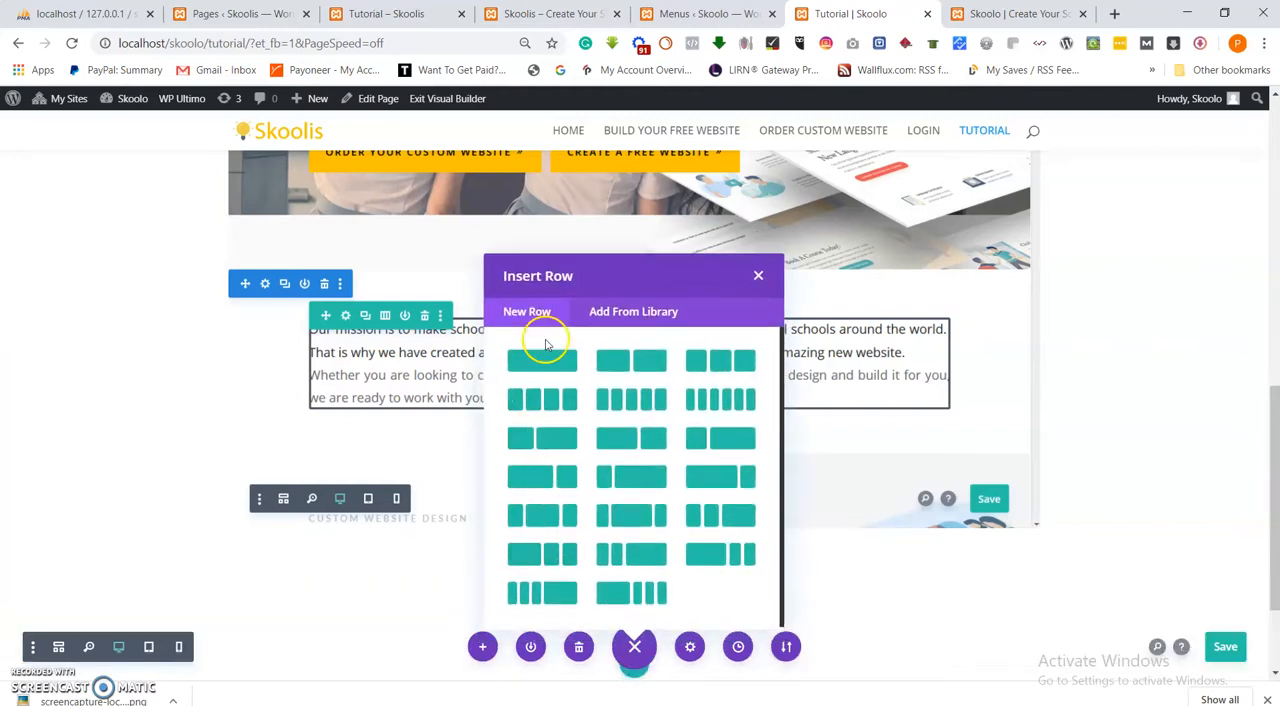
pyautogui.click(541, 372)
# Insert a Text module in the new row and replace its body with the copied "Enabling The Visual Builder" text.
pyautogui.scroll(-3, 585, 395)
pyautogui.scroll(-3, 600, 518)
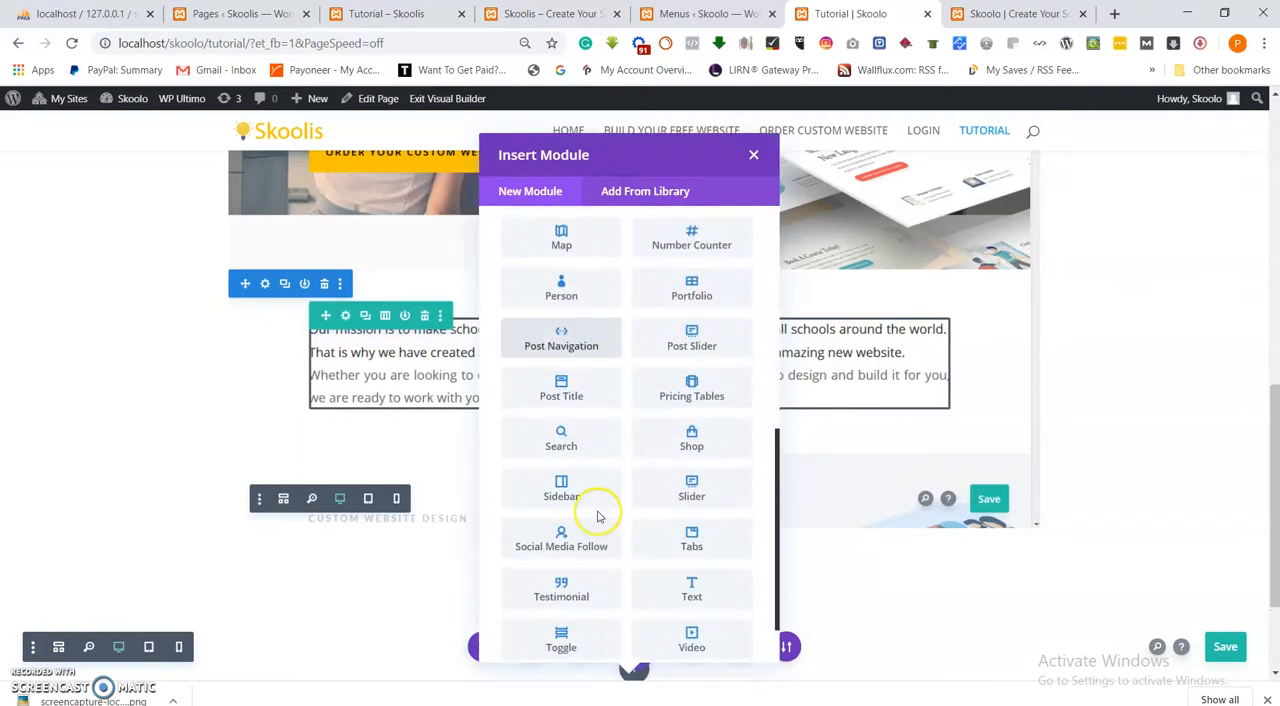
pyautogui.click(679, 587)
pyautogui.hotkey('ctrl', 'a')
pyautogui.hotkey('ctrl', 'v')
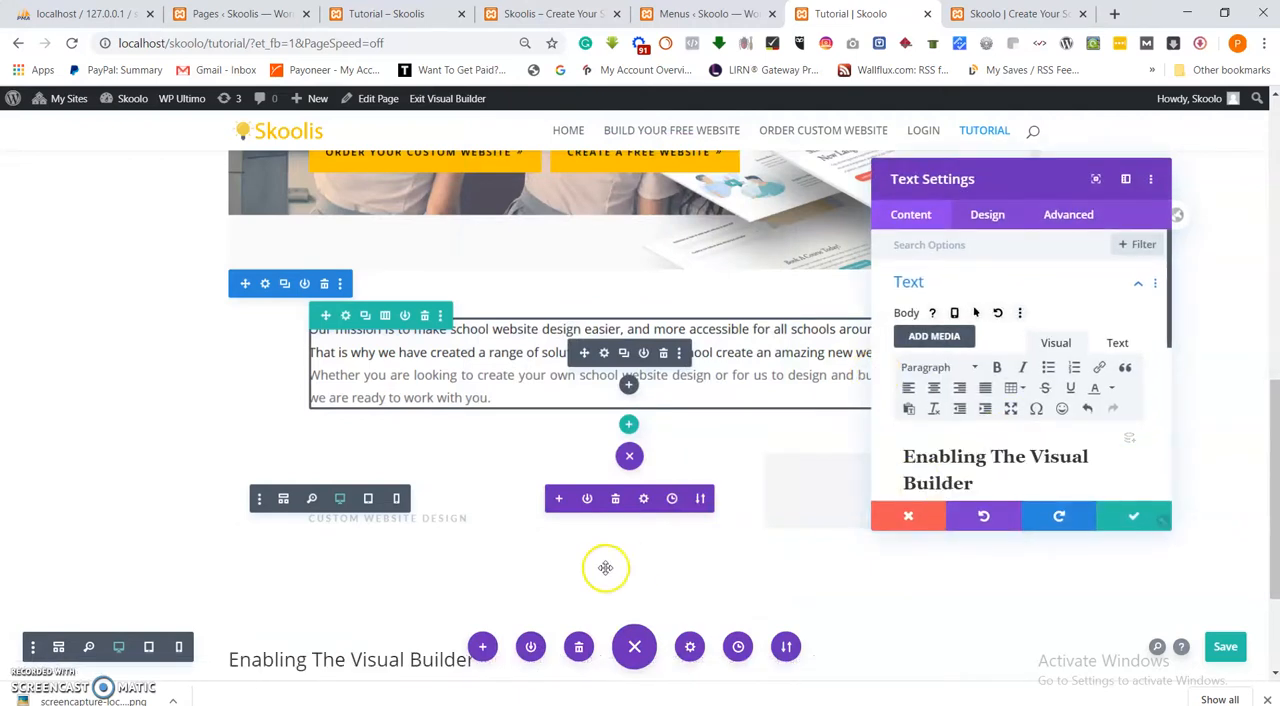
pyautogui.moveTo(1273, 409); pyautogui.dragTo(1263, 471)
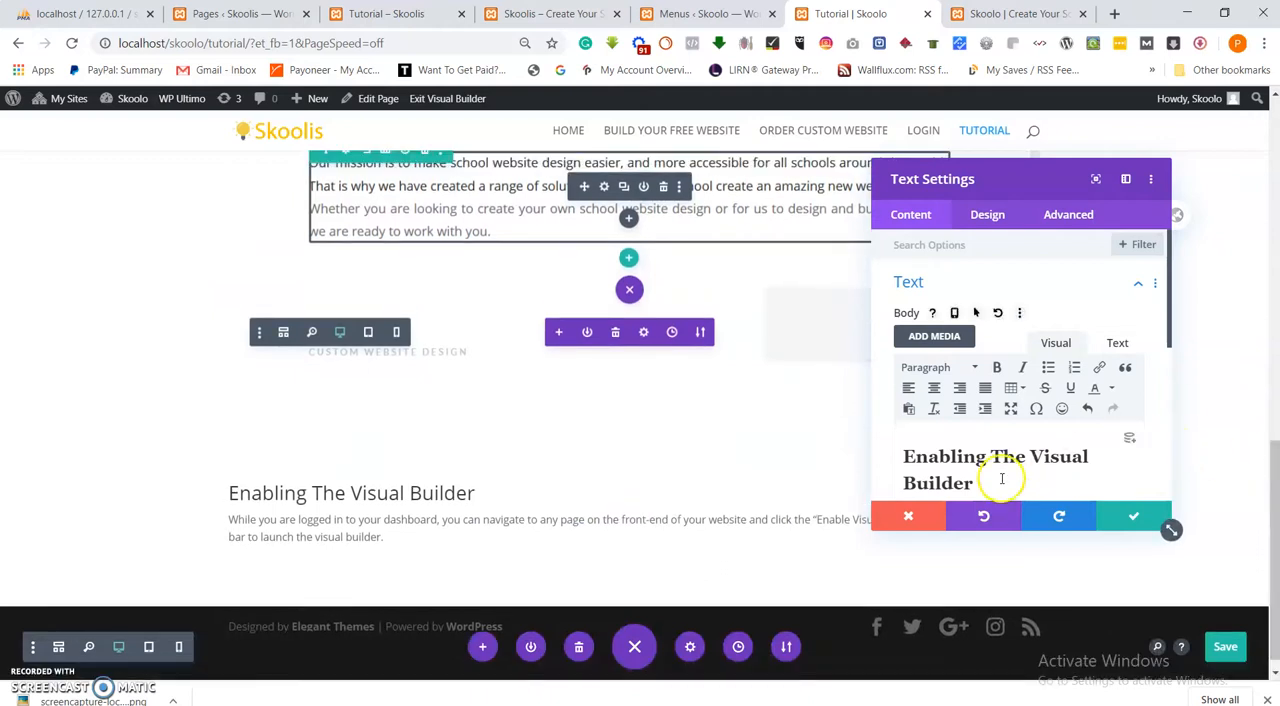
# Set the Text module's width to 50% and its module alignment to center.
pyautogui.click(989, 218)
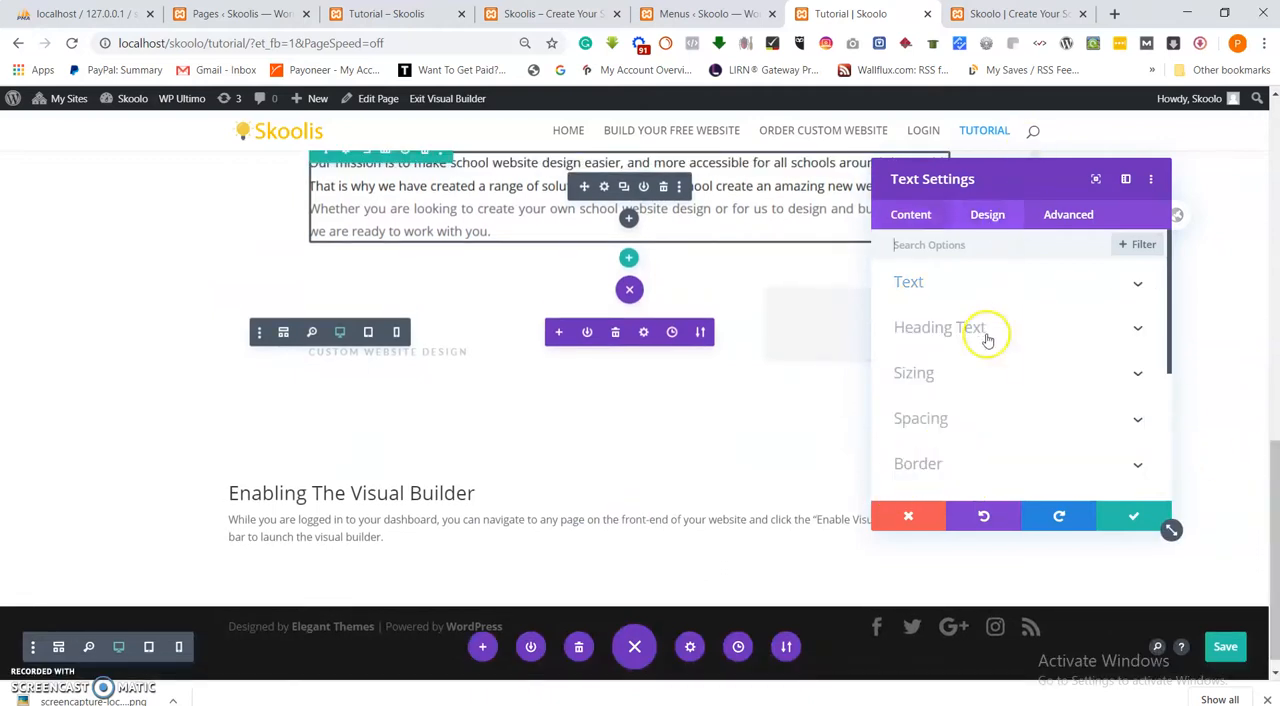
pyautogui.scroll(-1, 968, 415)
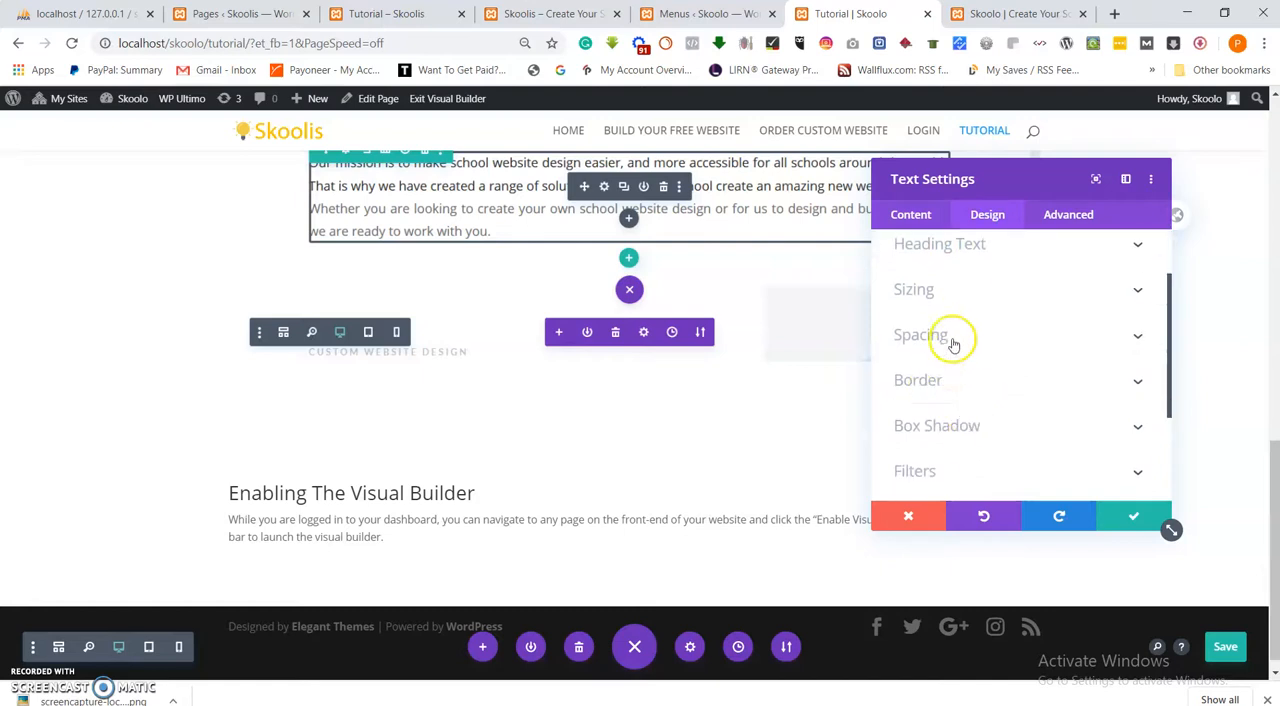
pyautogui.click(930, 280)
pyautogui.moveTo(1048, 307); pyautogui.dragTo(975, 316)
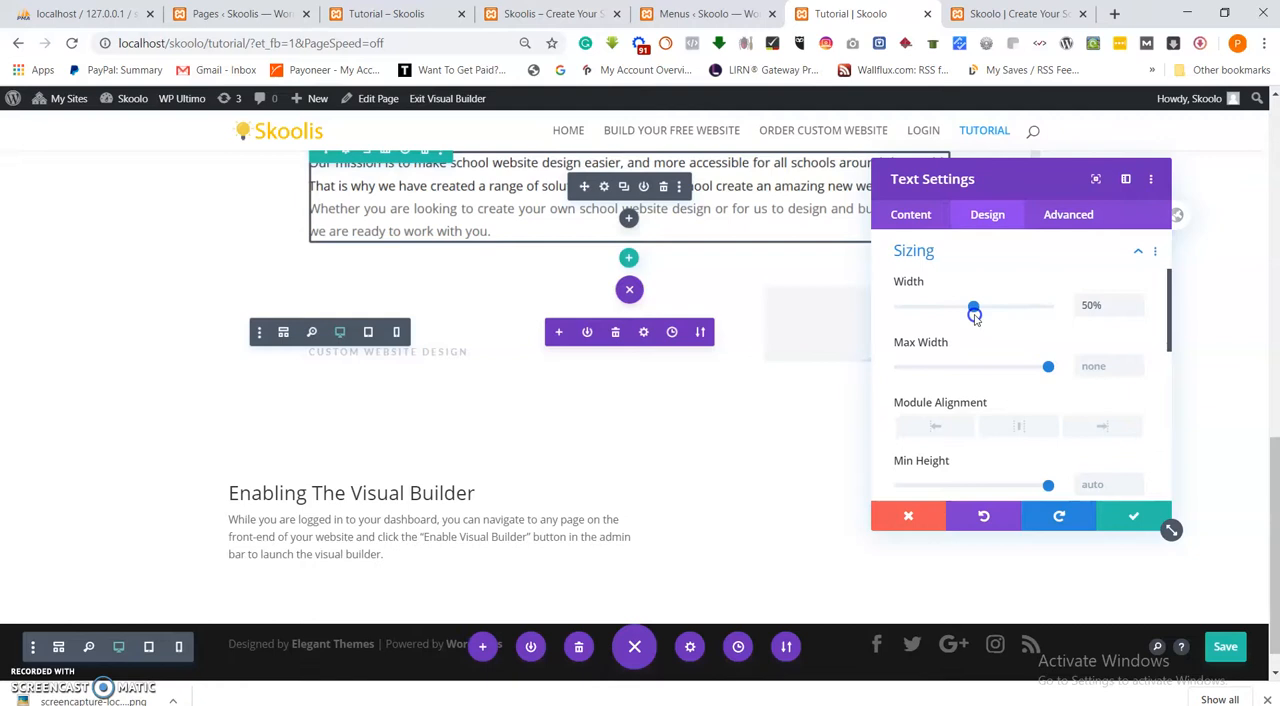
pyautogui.scroll(2, 975, 316)
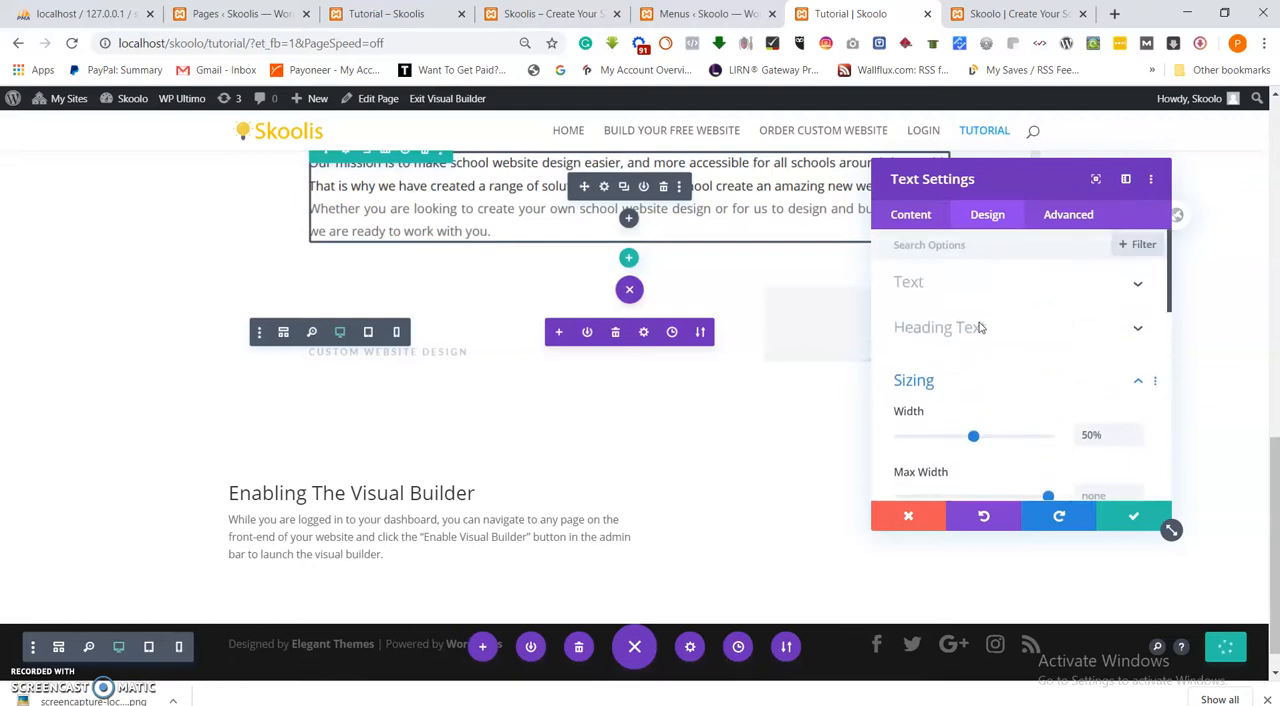
pyautogui.scroll(-5, 980, 328)
pyautogui.scroll(2, 980, 328)
pyautogui.scroll(1, 980, 328)
pyautogui.click(1011, 387)
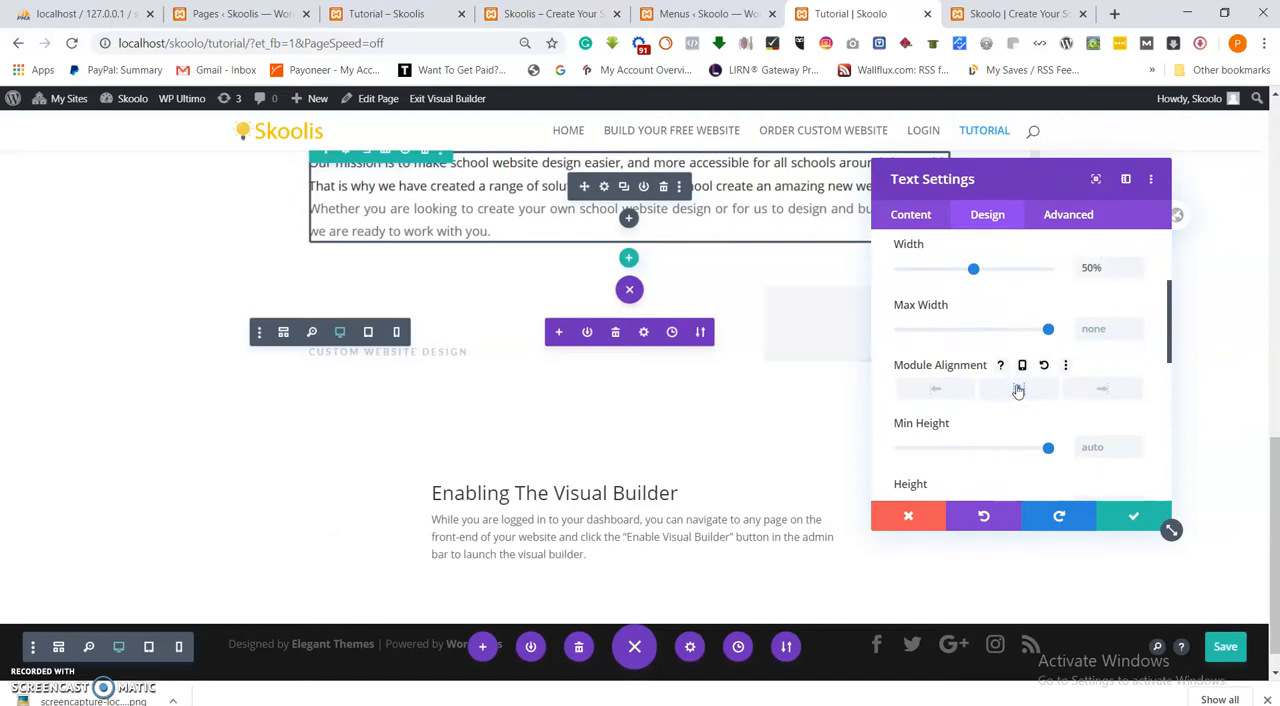
# Center-align the heading and paragraph inside the Text module and save its settings.
pyautogui.click(925, 216)
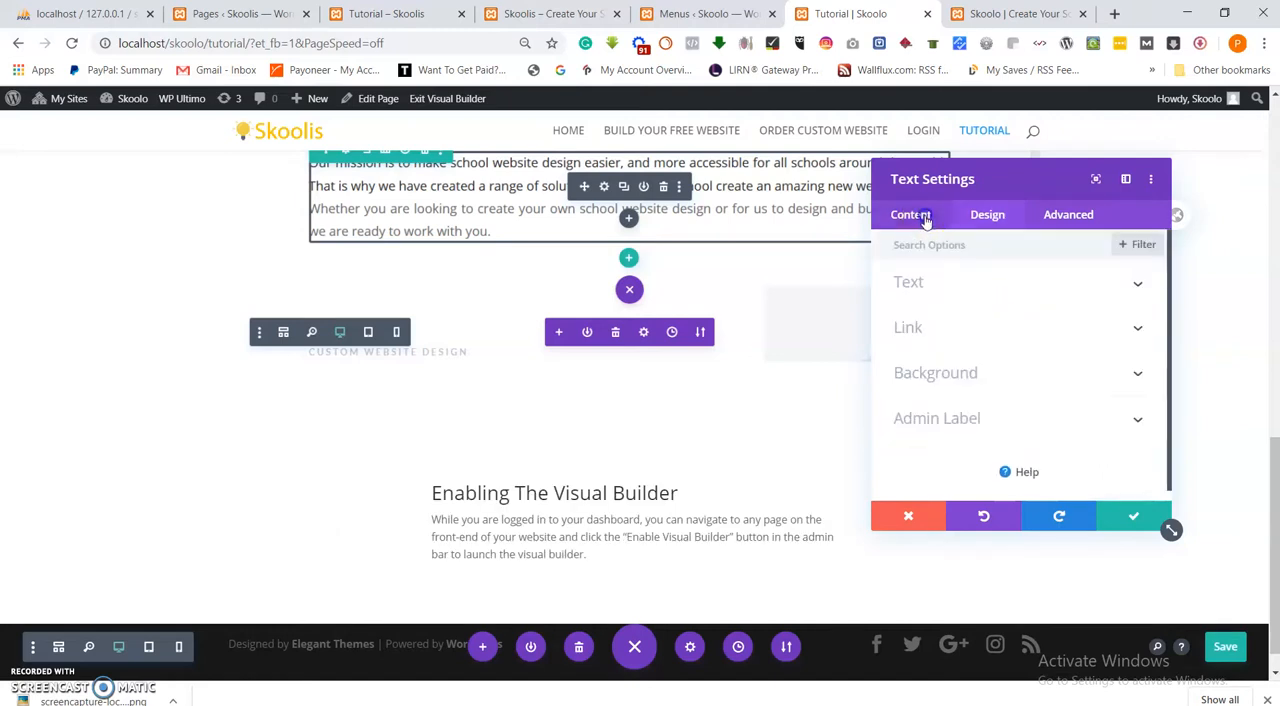
pyautogui.click(932, 285)
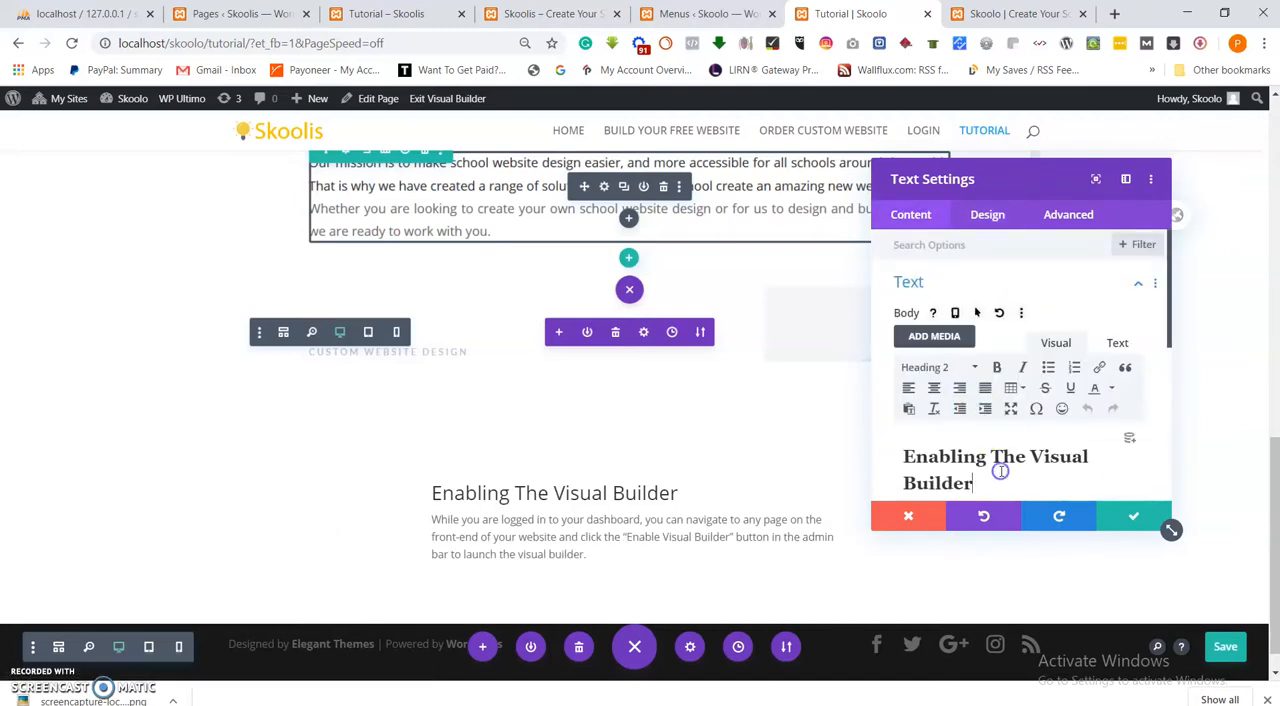
pyautogui.tripleClick(1000, 471)
pyautogui.click(960, 369)
pyautogui.click(944, 389)
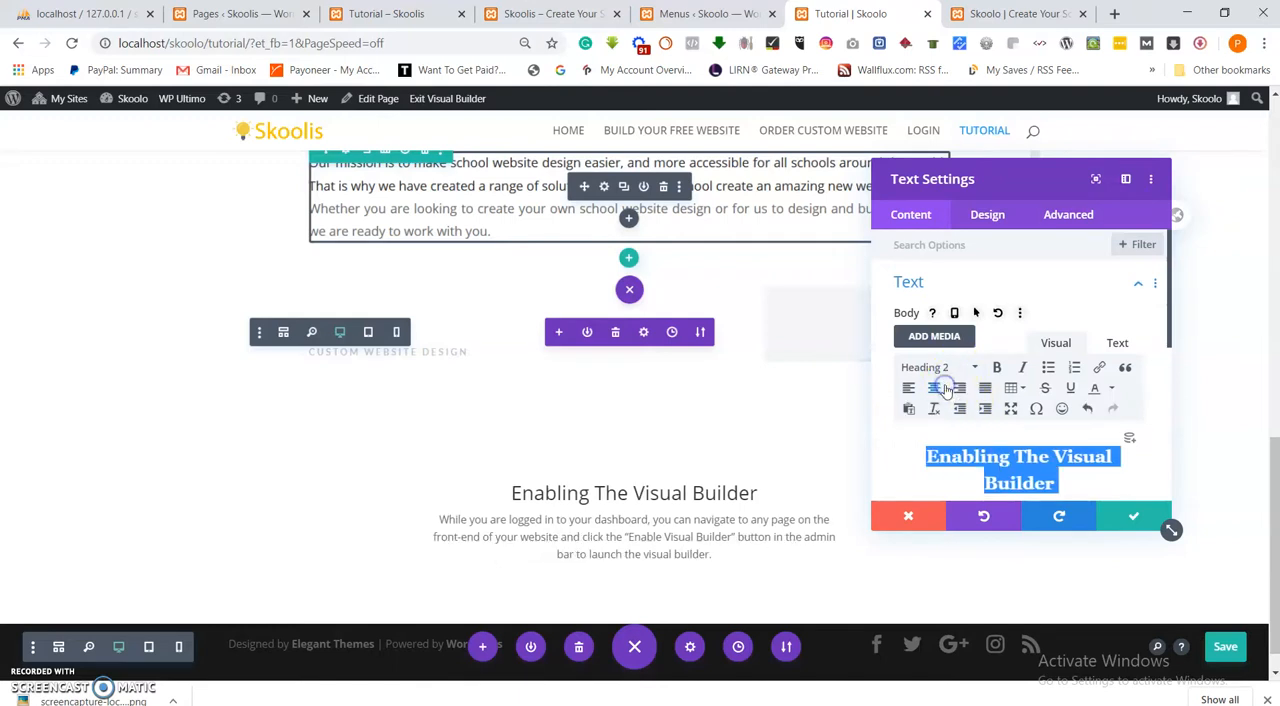
pyautogui.click(1140, 516)
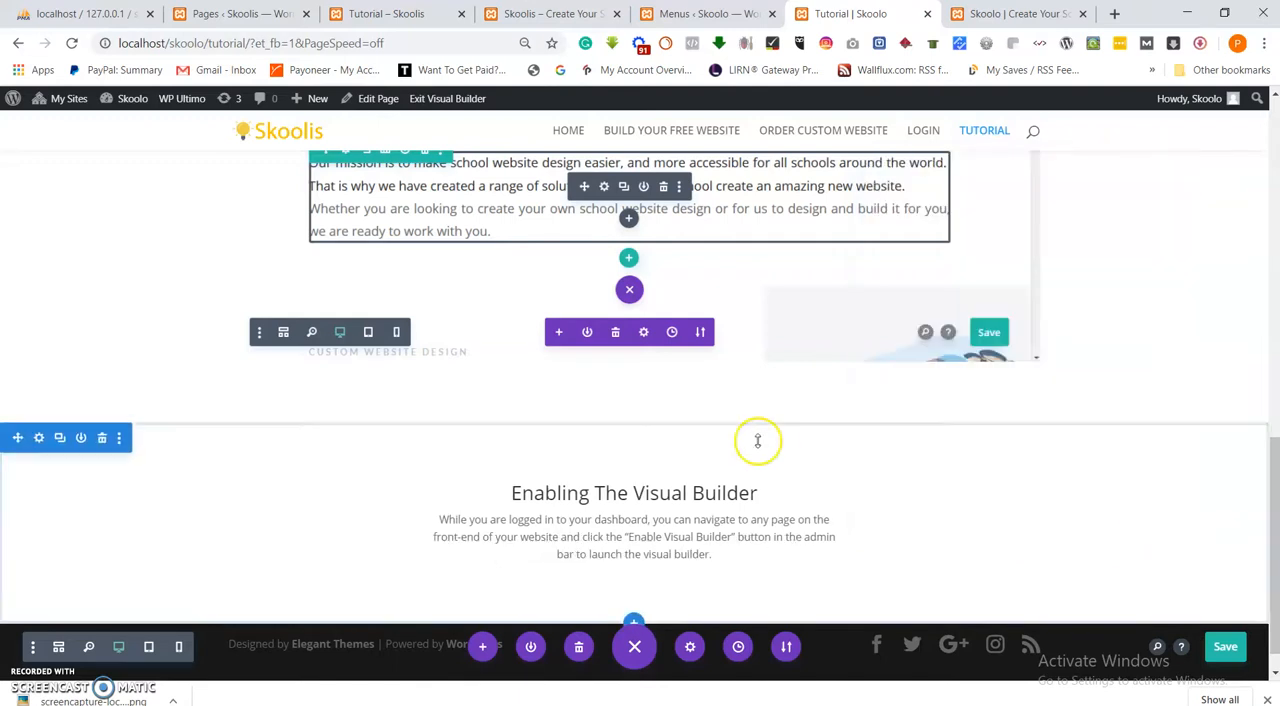
# Examine the image that follows the "Enabling The Visual Builder" text on the reference Skoolis Tutorial page.
pyautogui.scroll(5, 757, 441)
pyautogui.scroll(-8, 757, 441)
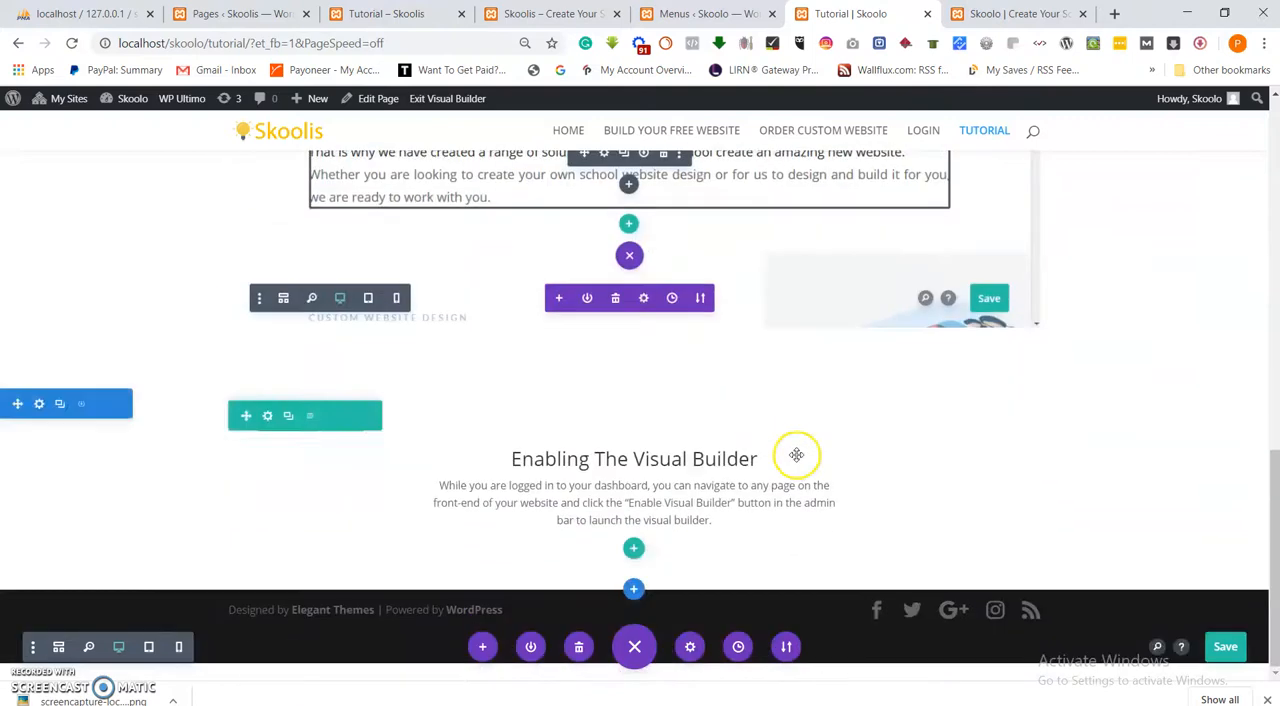
pyautogui.click(250, 14)
pyautogui.click(386, 14)
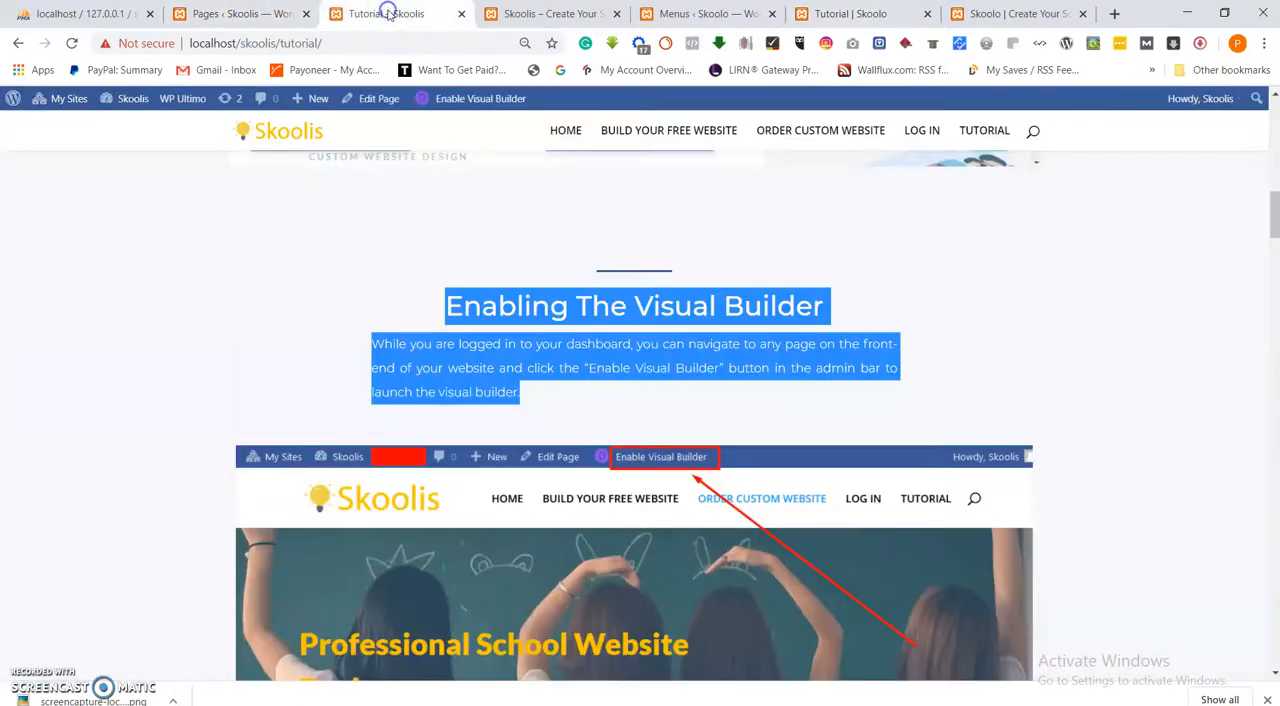
pyautogui.scroll(-3, 596, 300)
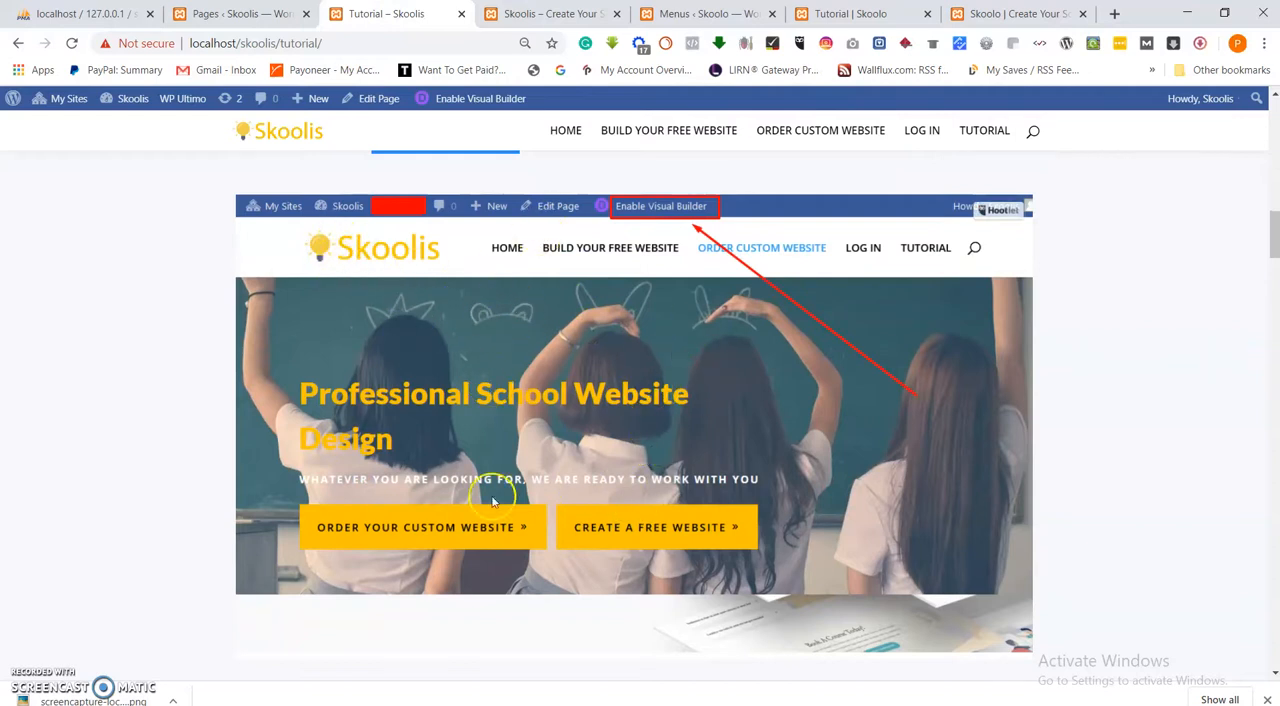
pyautogui.scroll(-2, 714, 451)
pyautogui.scroll(2, 714, 451)
# Add a single-column row with an Image module below the "Enabling The Visual Builder" text on the Skoolo Tutorial page.
pyautogui.click(1012, 14)
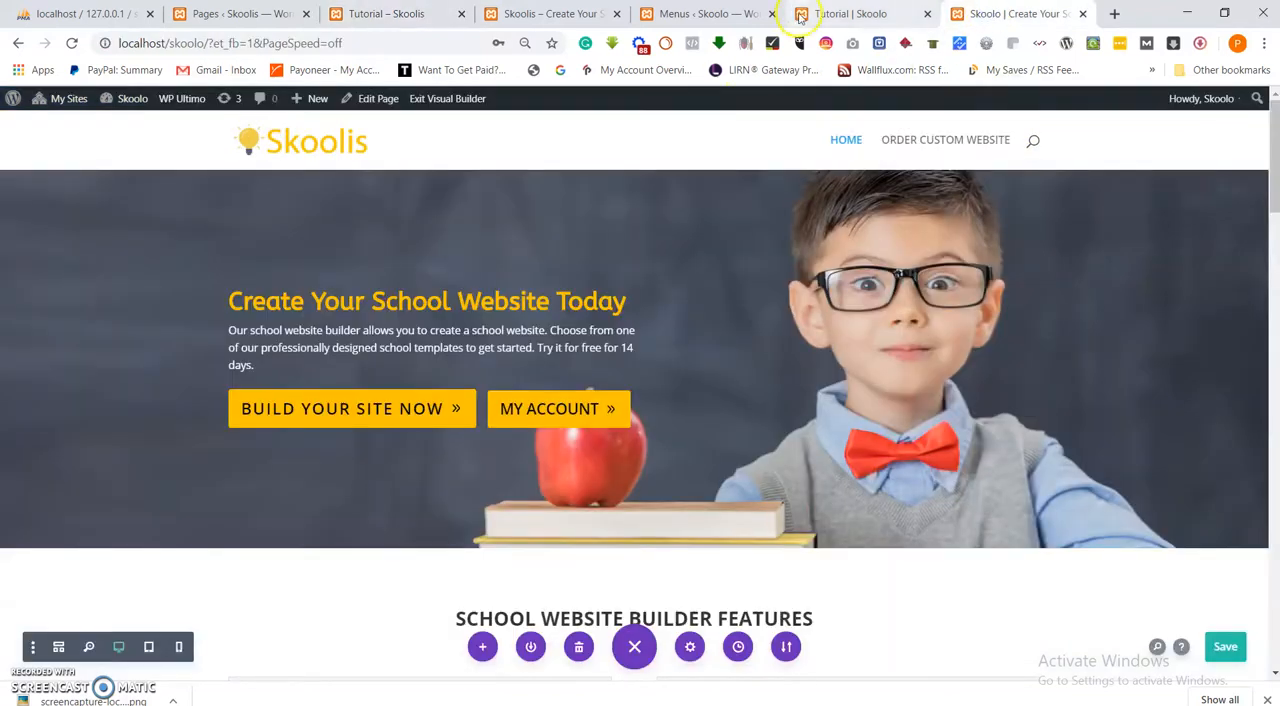
pyautogui.click(852, 14)
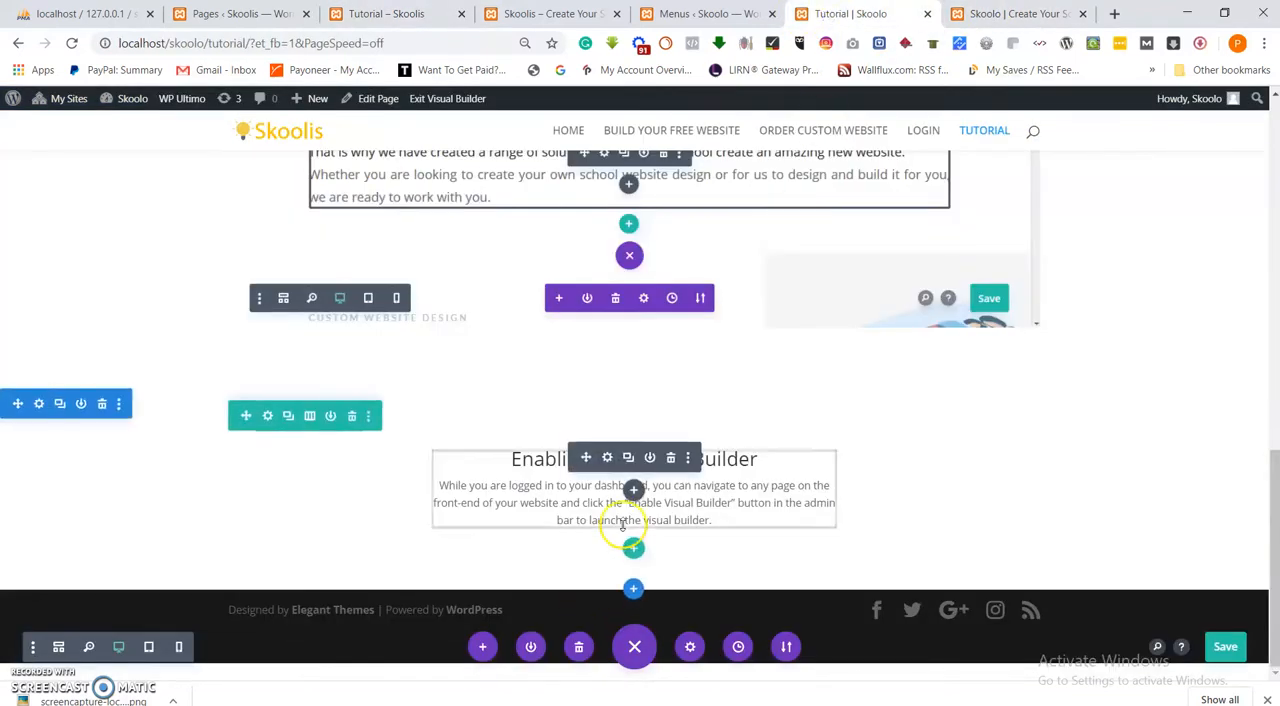
pyautogui.click(634, 549)
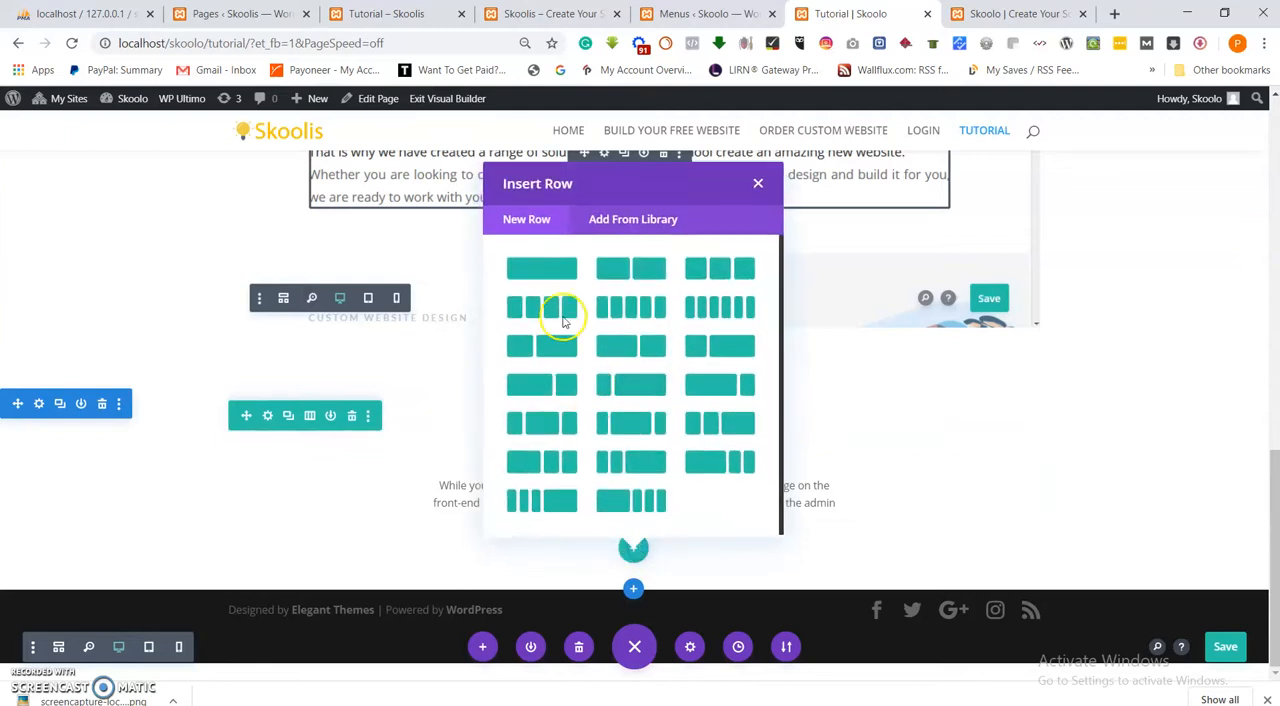
pyautogui.click(559, 270)
pyautogui.scroll(-3, 580, 409)
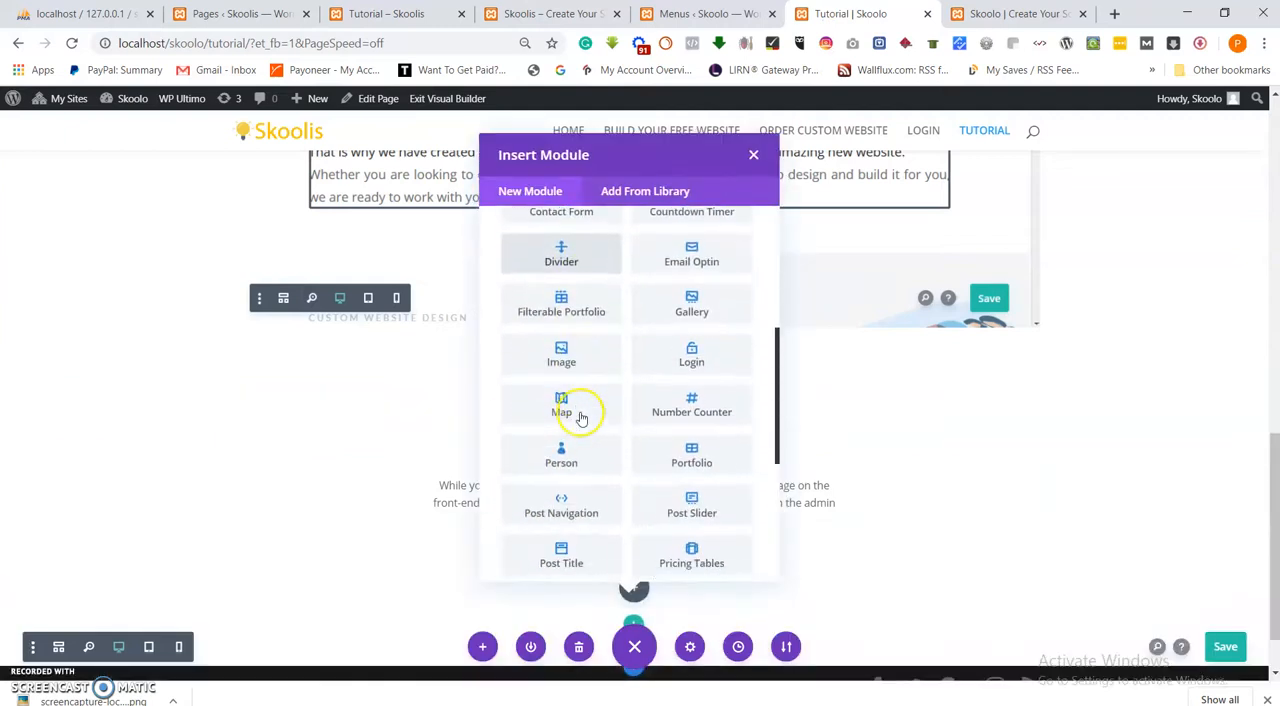
pyautogui.click(562, 355)
# Upload Screenshot_5 from the Images folder to the media library and use it as the Image module's picture.
pyautogui.click(988, 410)
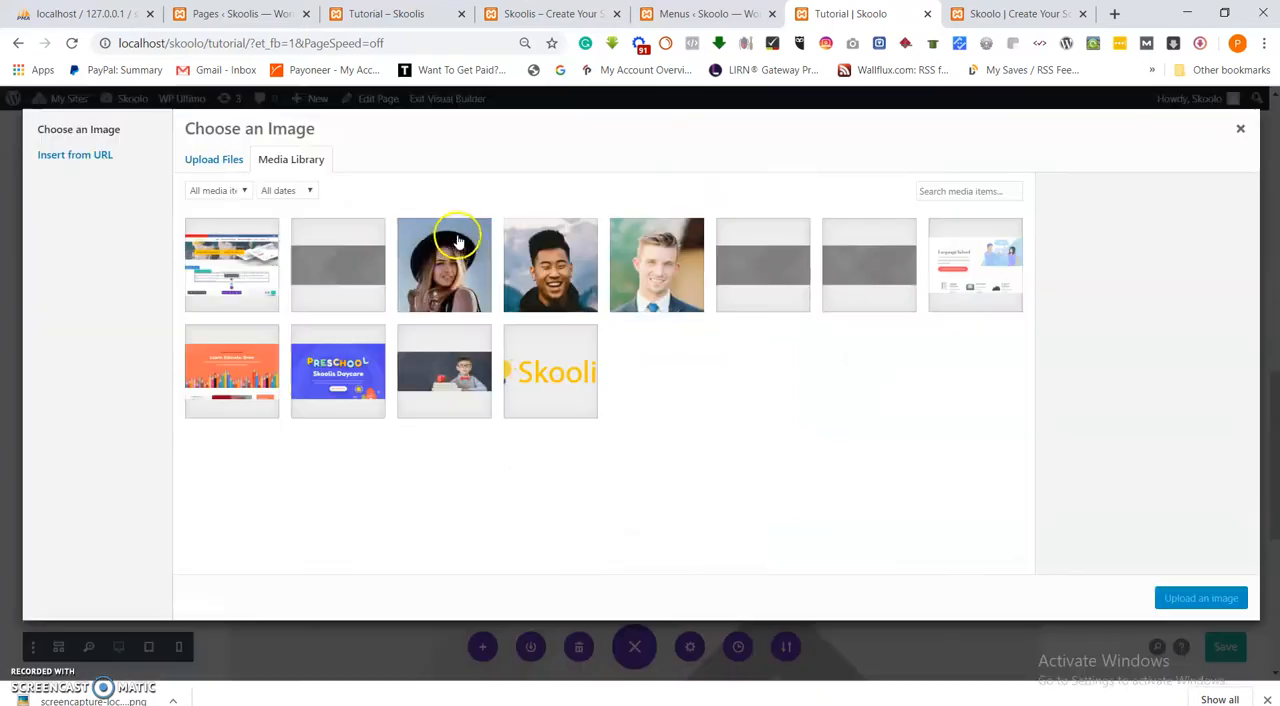
pyautogui.click(213, 160)
pyautogui.click(722, 384)
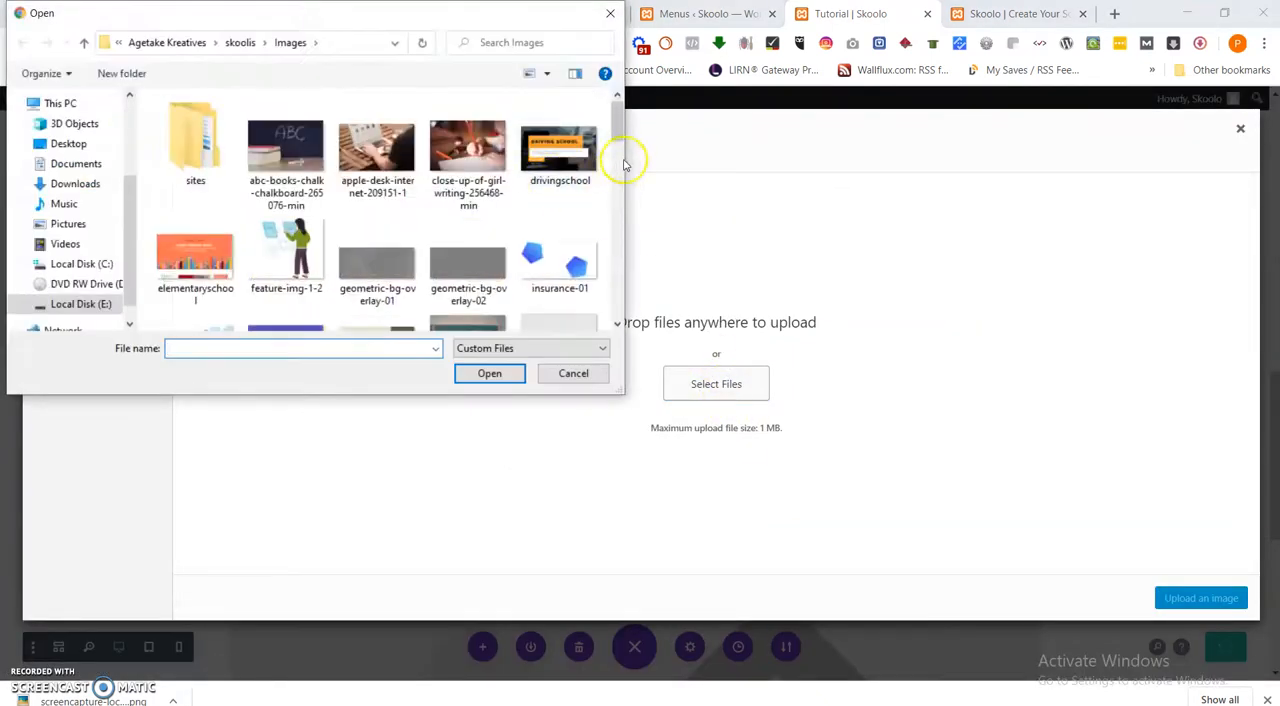
pyautogui.moveTo(623, 123); pyautogui.dragTo(607, 190)
pyautogui.click(290, 262)
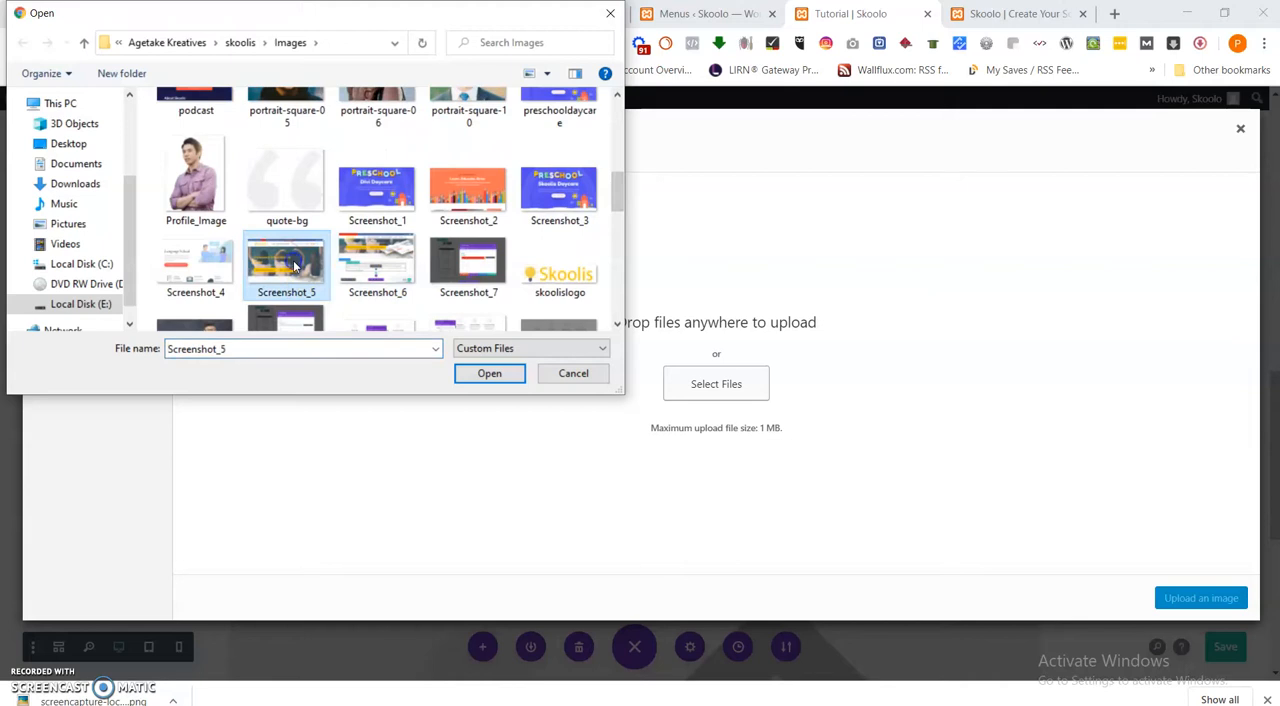
pyautogui.click(490, 373)
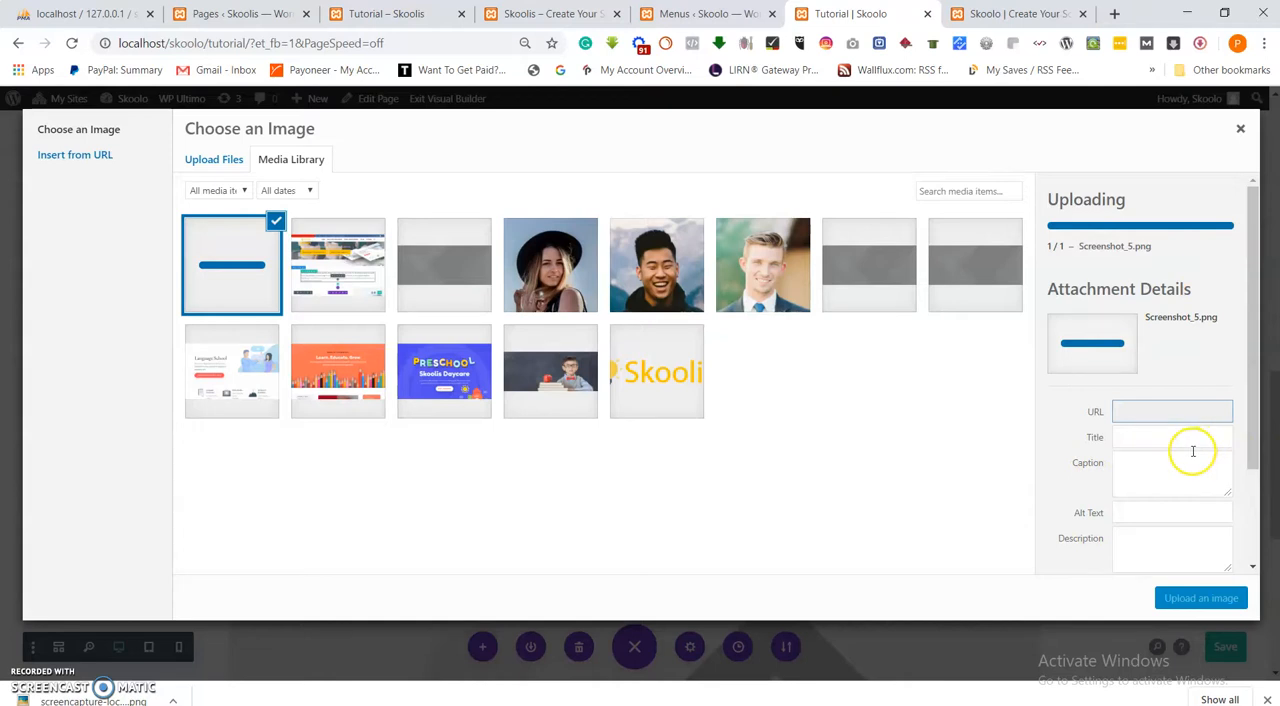
pyautogui.click(1195, 602)
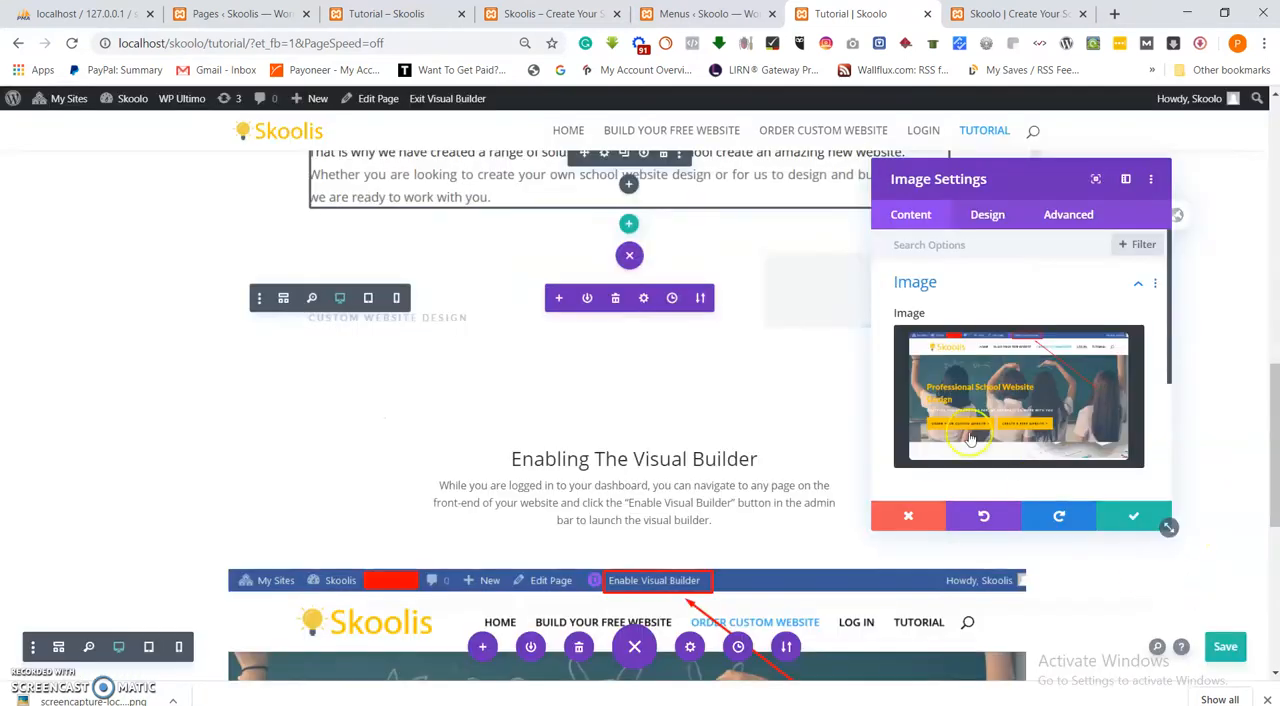
# Save the Image module's settings and review the image below the "Enabling The Visual Builder" text.
pyautogui.scroll(-3, 794, 488)
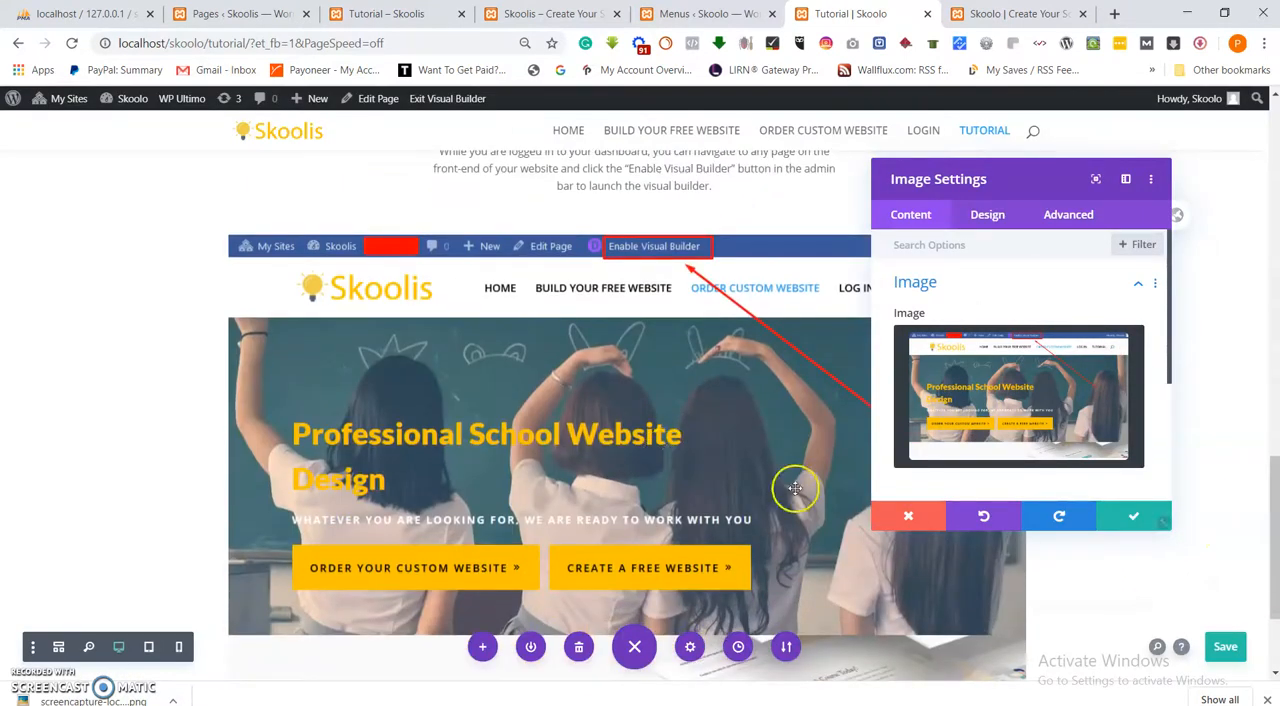
pyautogui.click(1117, 520)
pyautogui.scroll(-2, 612, 400)
pyautogui.scroll(4, 619, 459)
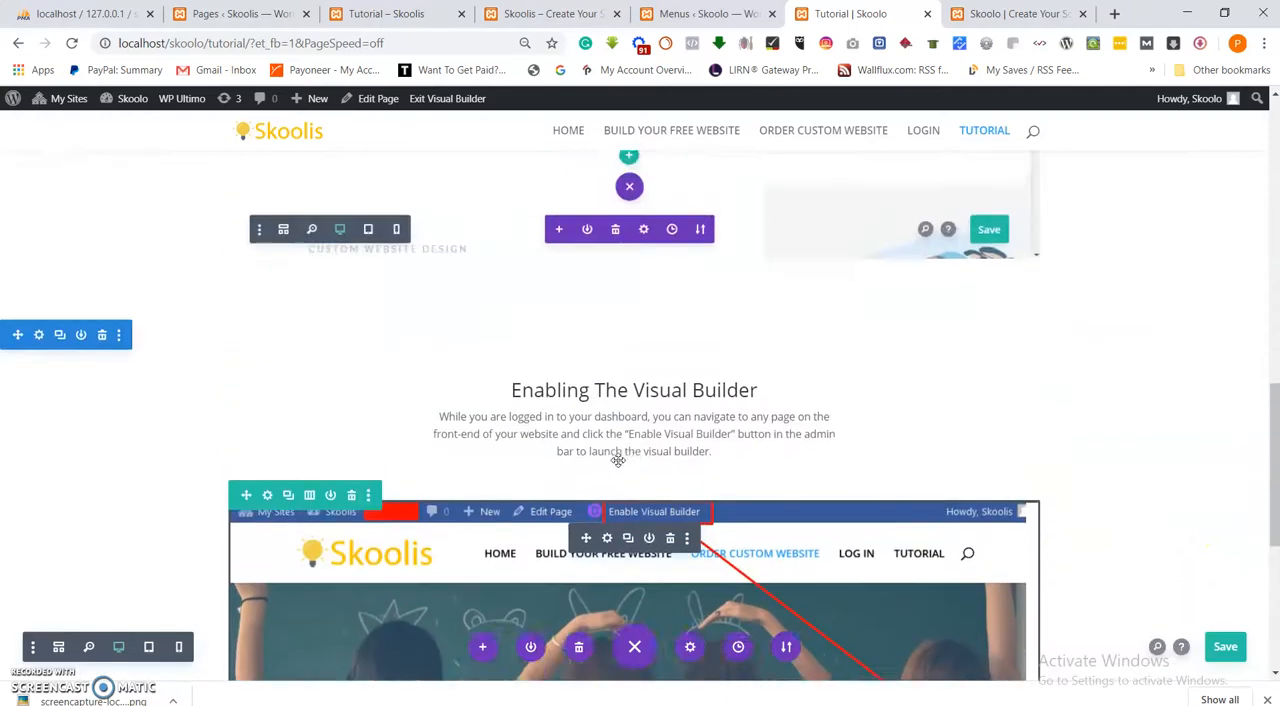
pyautogui.scroll(3, 626, 461)
pyautogui.scroll(-3, 634, 460)
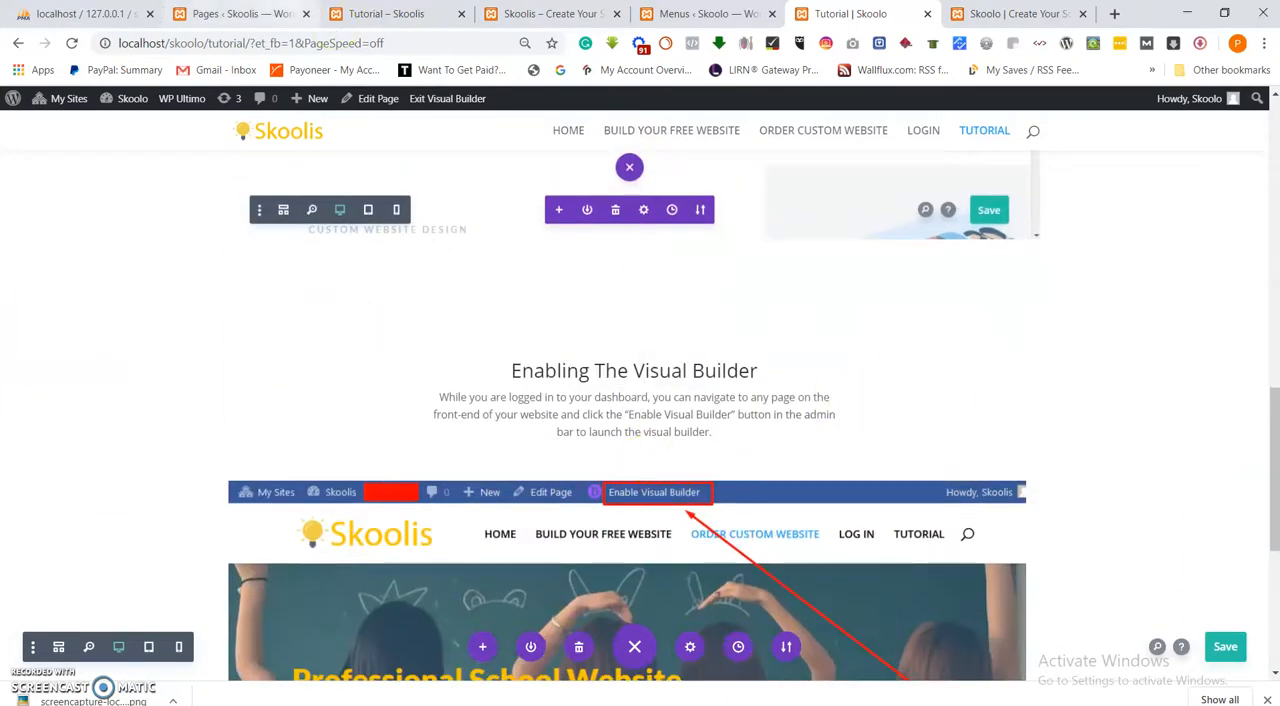
# Copy the "The Visual Builder Basics" heading and its two paragraphs from the reference Skoolis Tutorial page.
pyautogui.click(258, 14)
pyautogui.click(409, 22)
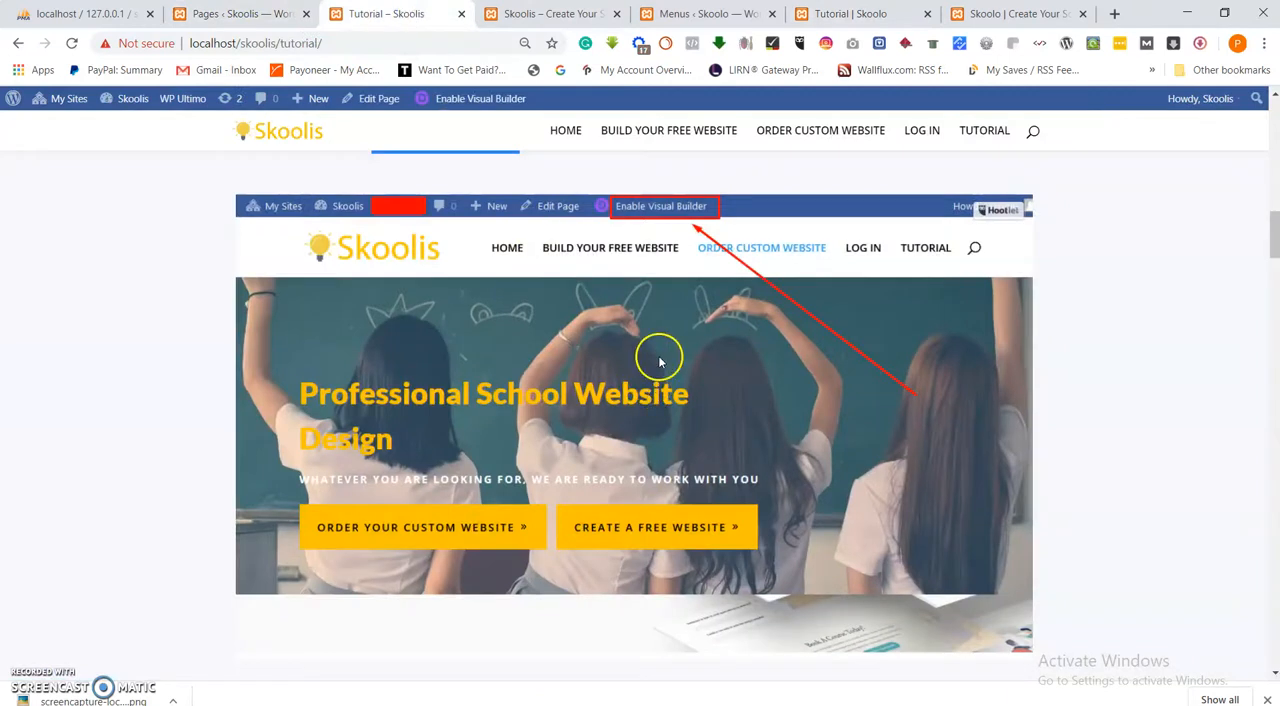
pyautogui.scroll(-5, 660, 362)
pyautogui.moveTo(486, 506); pyautogui.dragTo(359, 296)
pyautogui.rightClick(593, 301)
pyautogui.click(618, 313)
pyautogui.scroll(2, 921, 201)
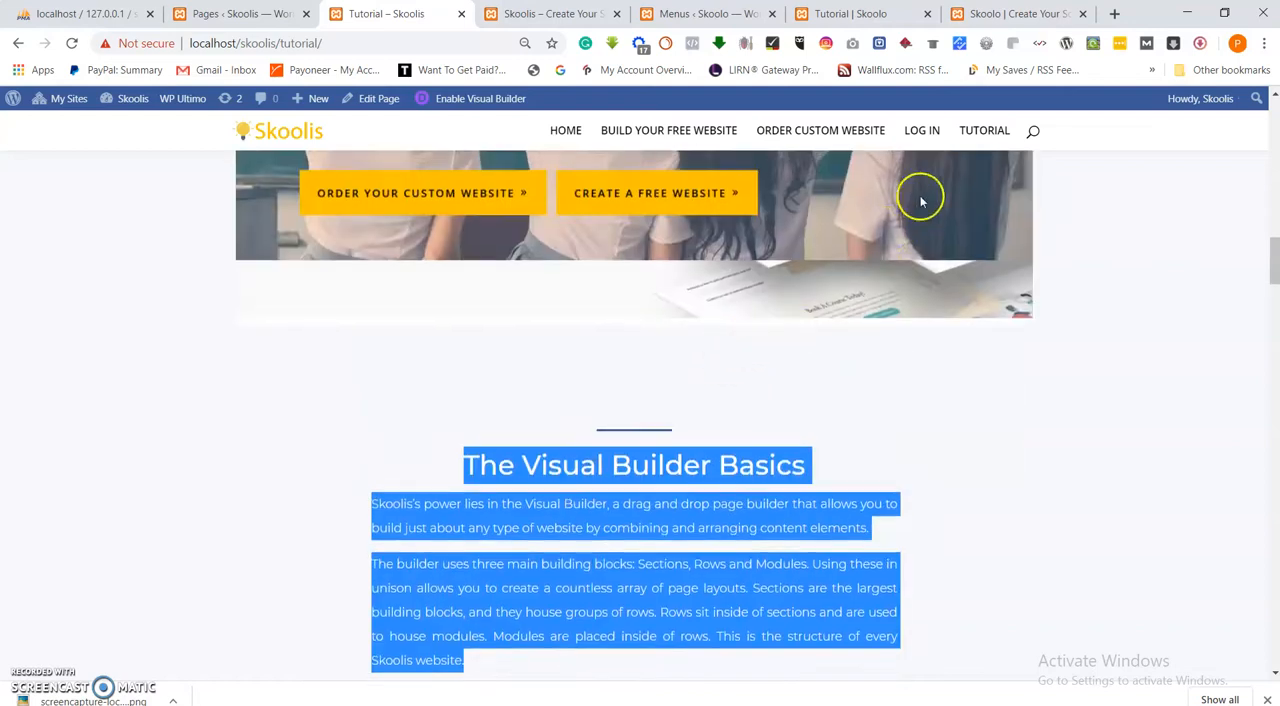
# Add a new section with a single-column row and a Text module below the image on the Skoolo Tutorial page.
pyautogui.click(1025, 27)
pyautogui.scroll(-2, 663, 449)
pyautogui.click(838, 12)
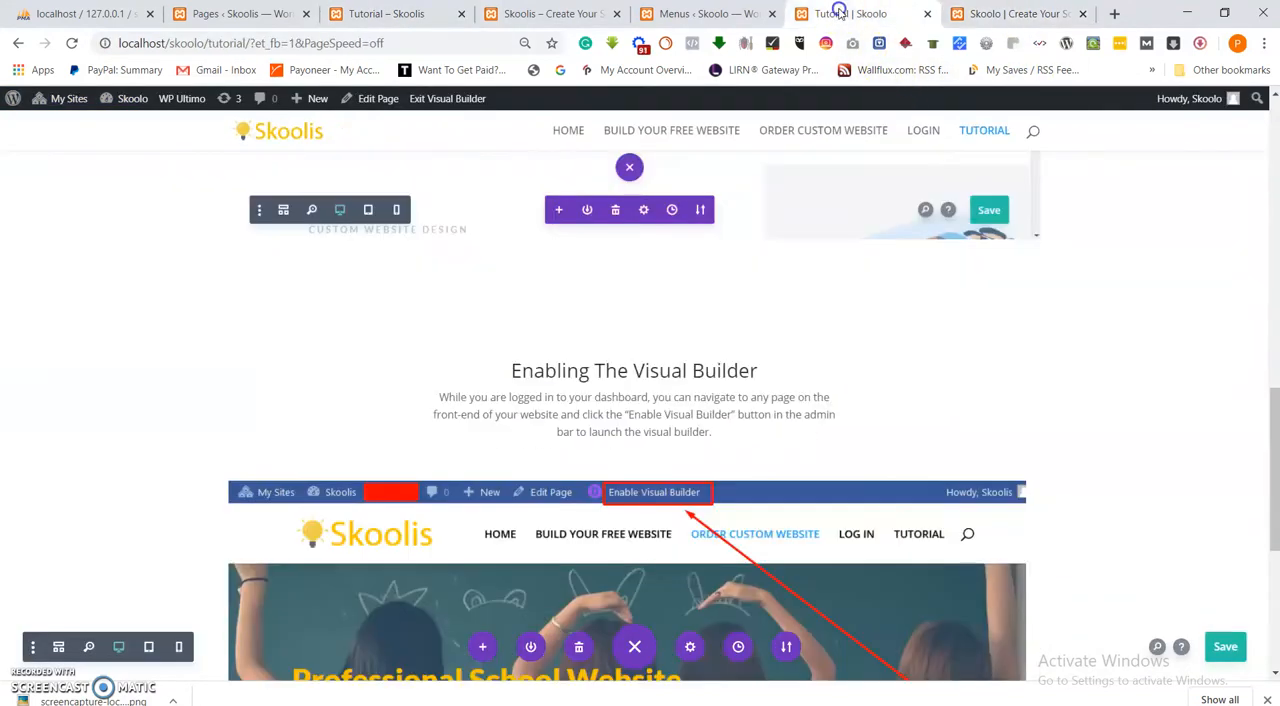
pyautogui.scroll(-4, 619, 471)
pyautogui.scroll(7, 619, 471)
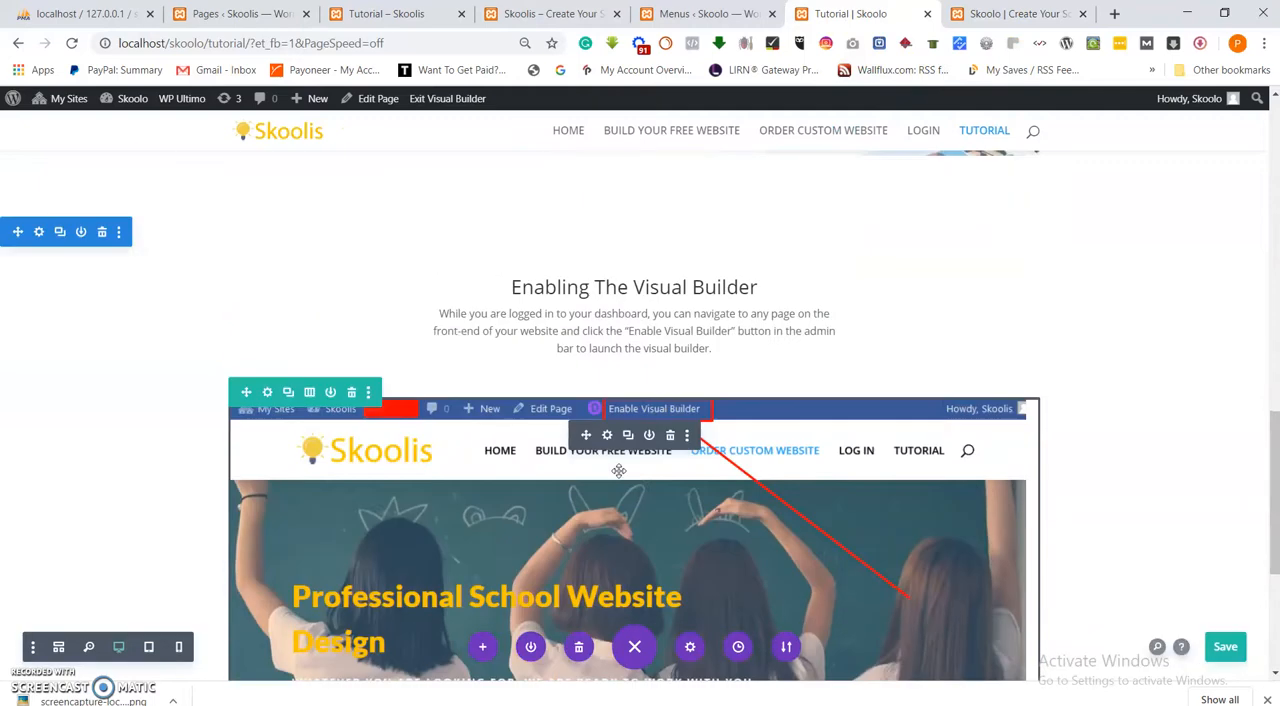
pyautogui.scroll(-5, 617, 472)
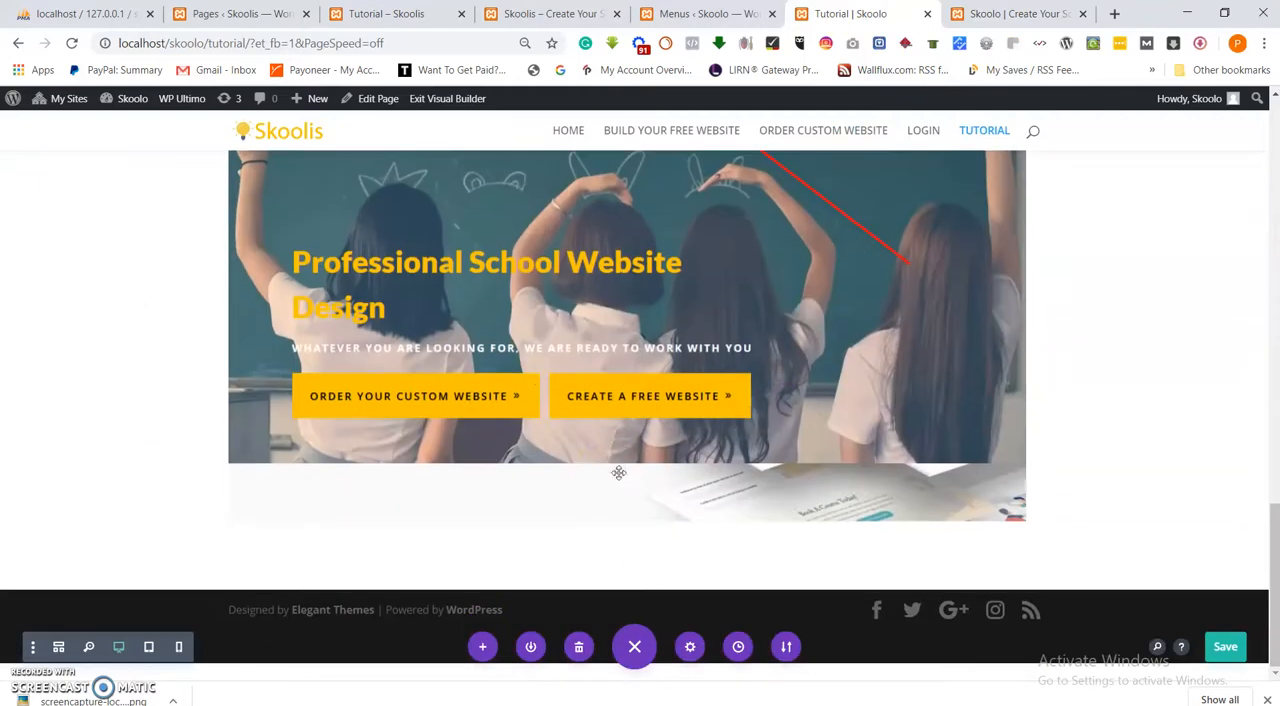
pyautogui.click(636, 590)
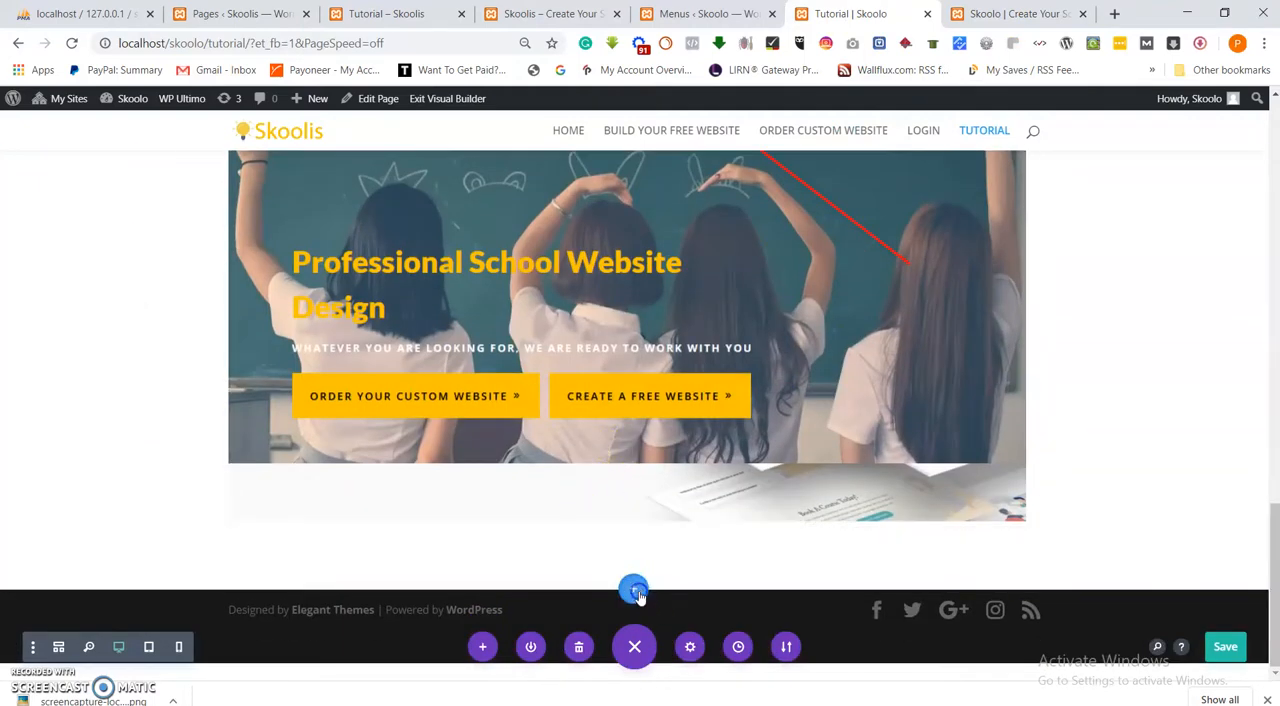
pyautogui.click(543, 545)
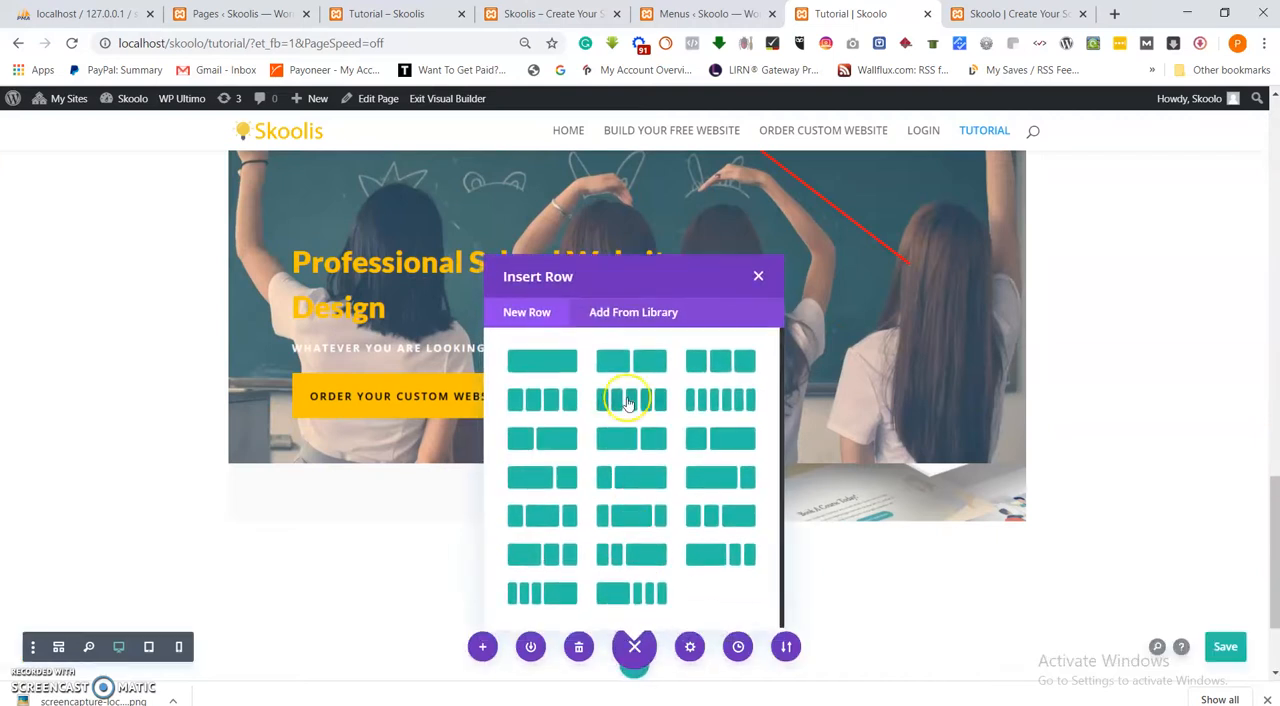
pyautogui.click(545, 360)
pyautogui.scroll(-6, 580, 451)
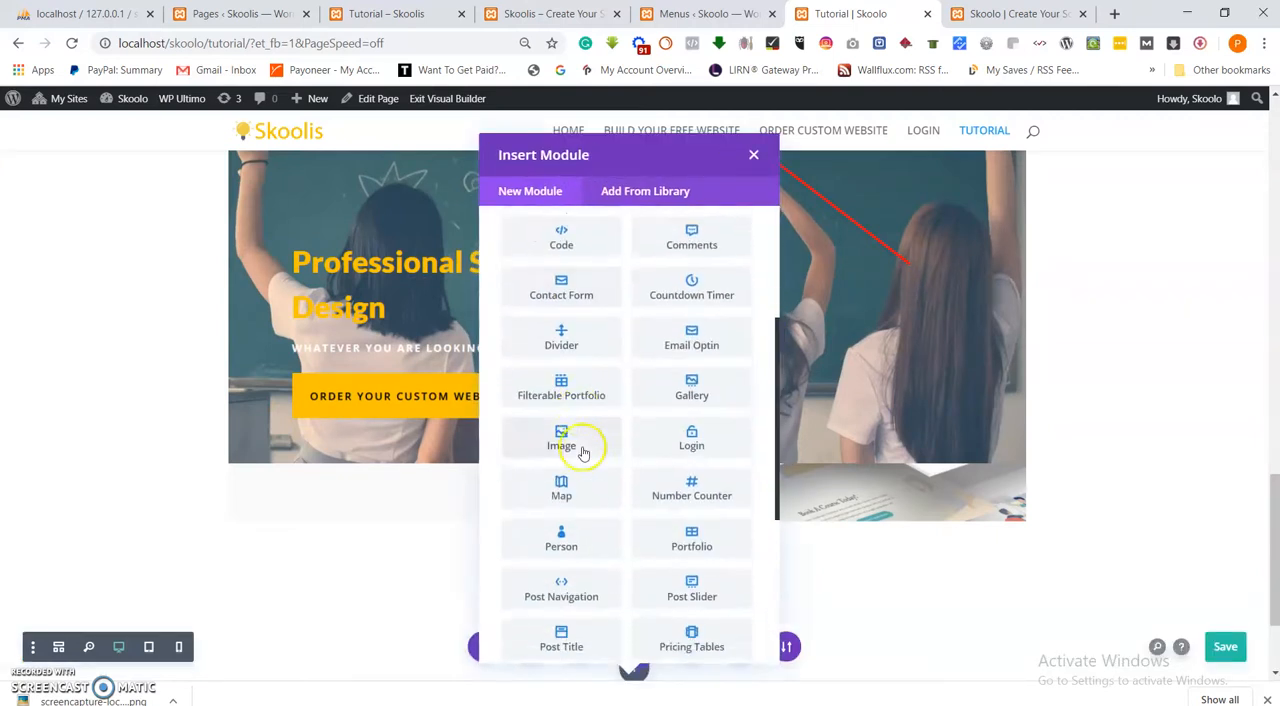
pyautogui.click(697, 527)
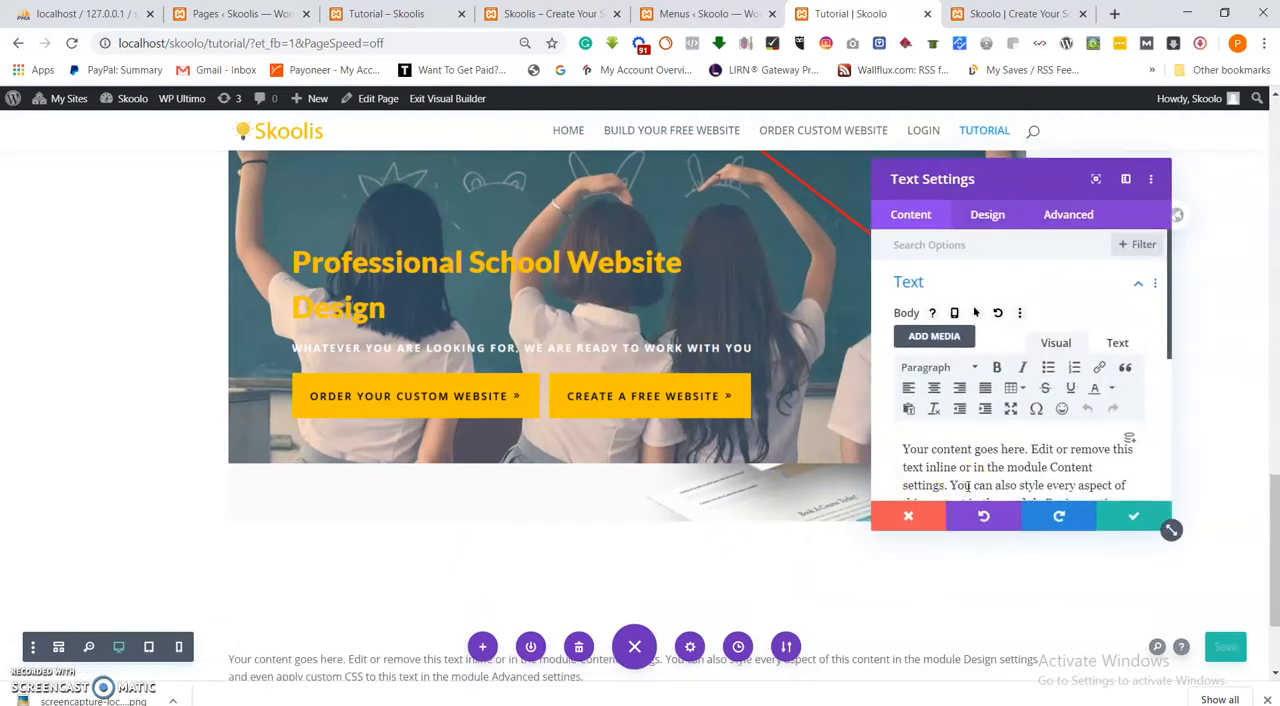
# Replace the Text module's placeholder with the copied "The Visual Builder Basics" text and center-align all of it.
pyautogui.hotkey('ctrl', 'a')
pyautogui.hotkey('ctrl', 'v')
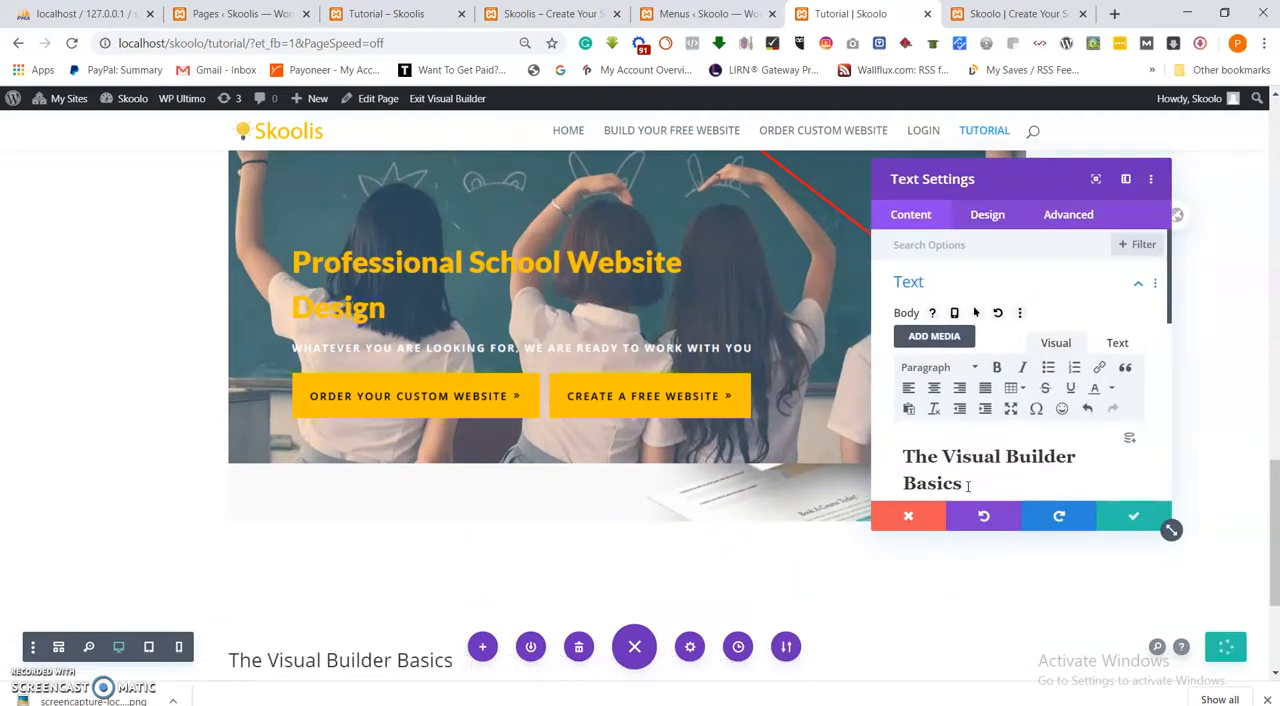
pyautogui.hotkey('ctrl', 'a')
pyautogui.click(934, 388)
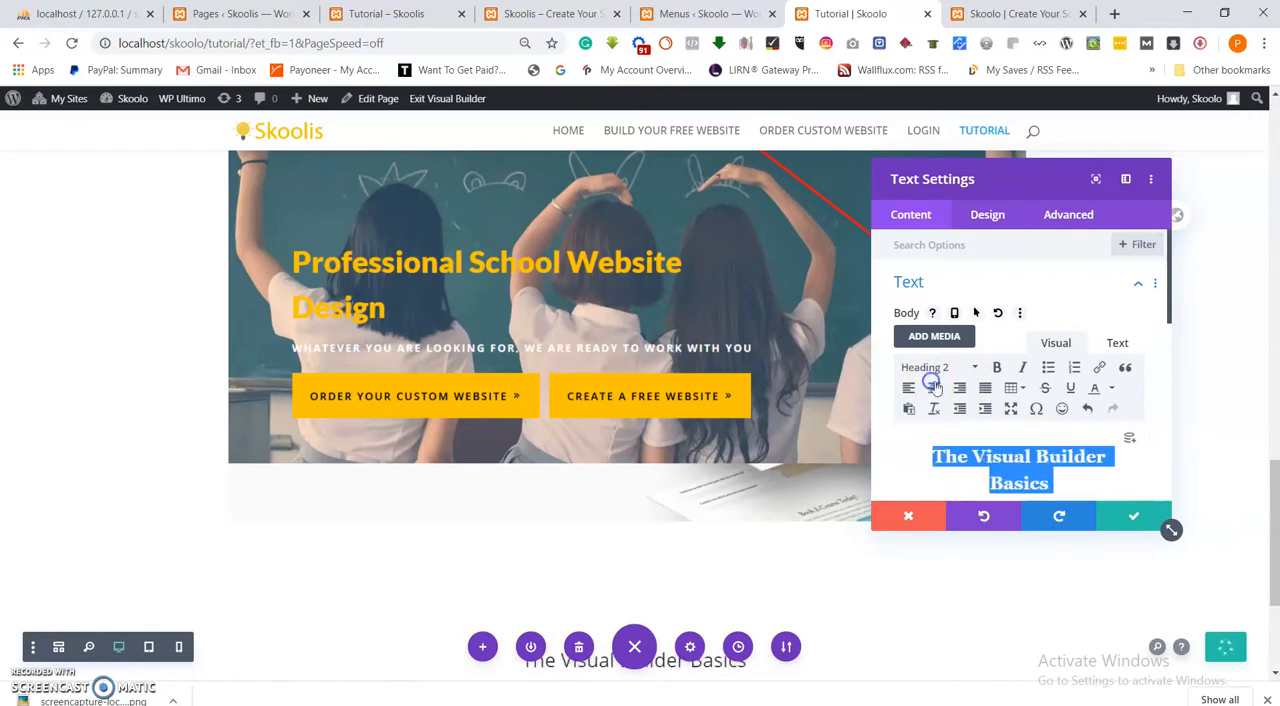
# Set the Text module's width to 50% with centered module alignment, and save its settings.
pyautogui.click(984, 222)
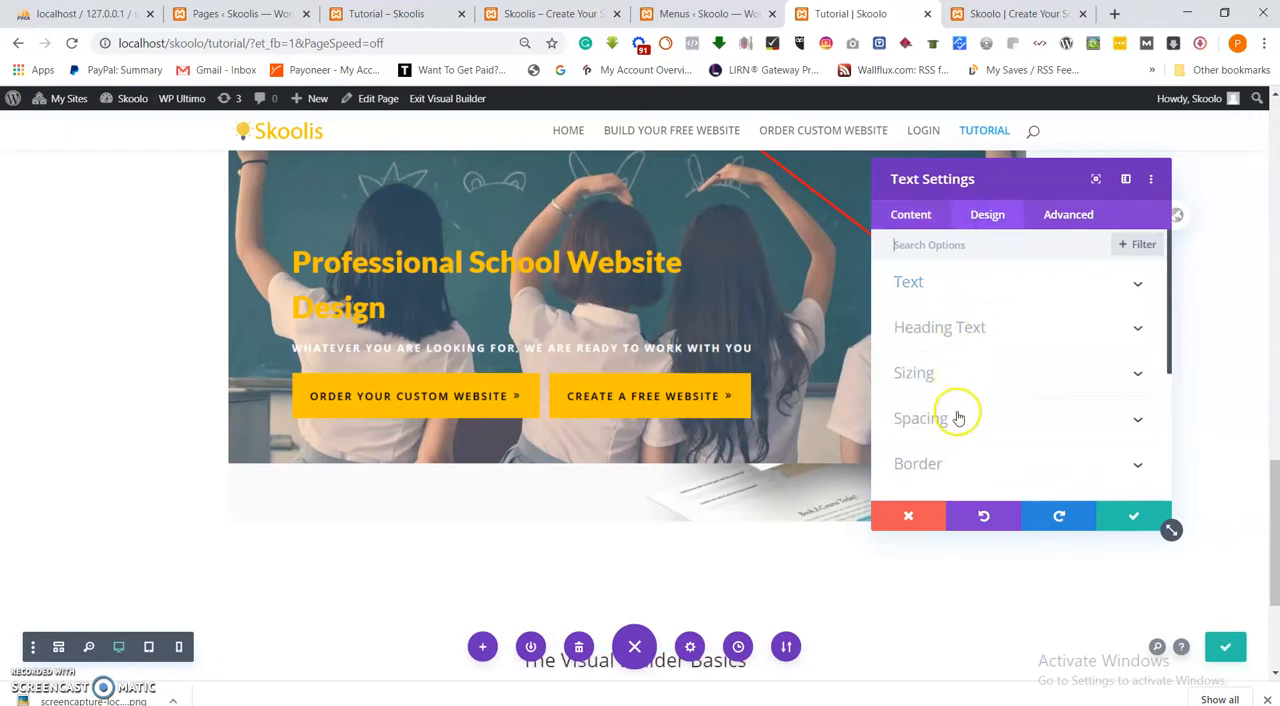
pyautogui.click(937, 383)
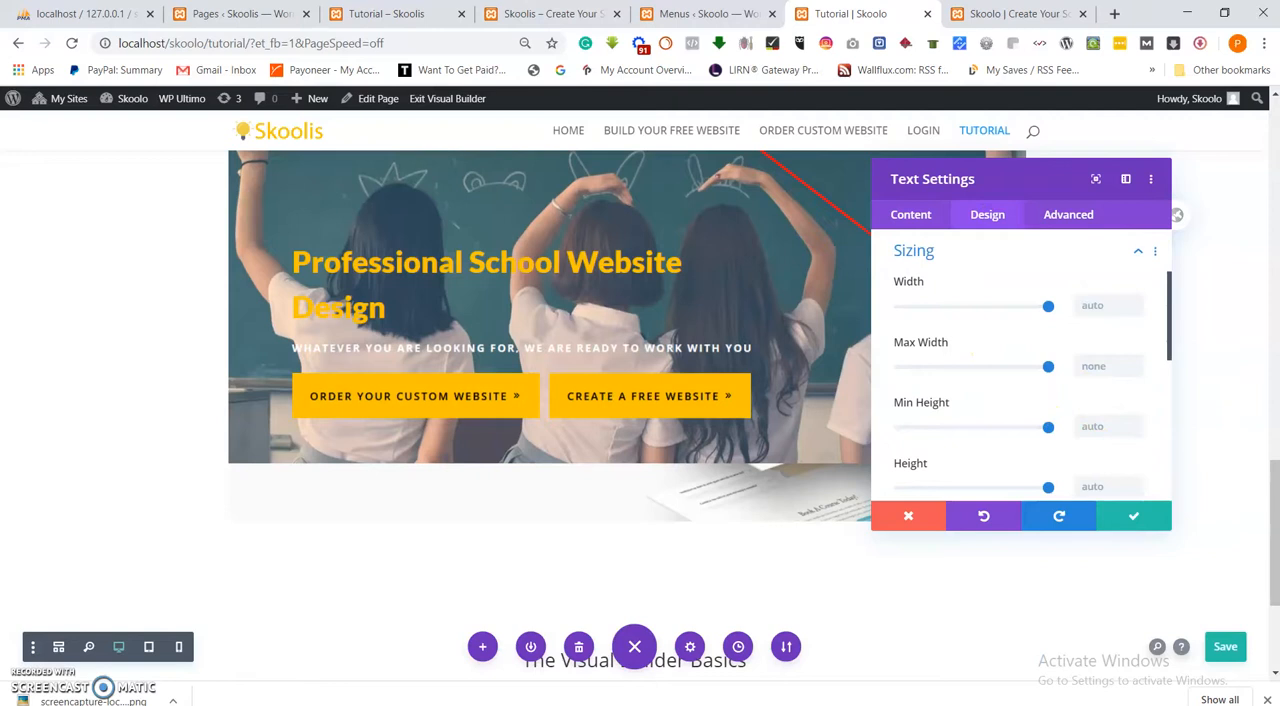
pyautogui.scroll(-2, 1235, 520)
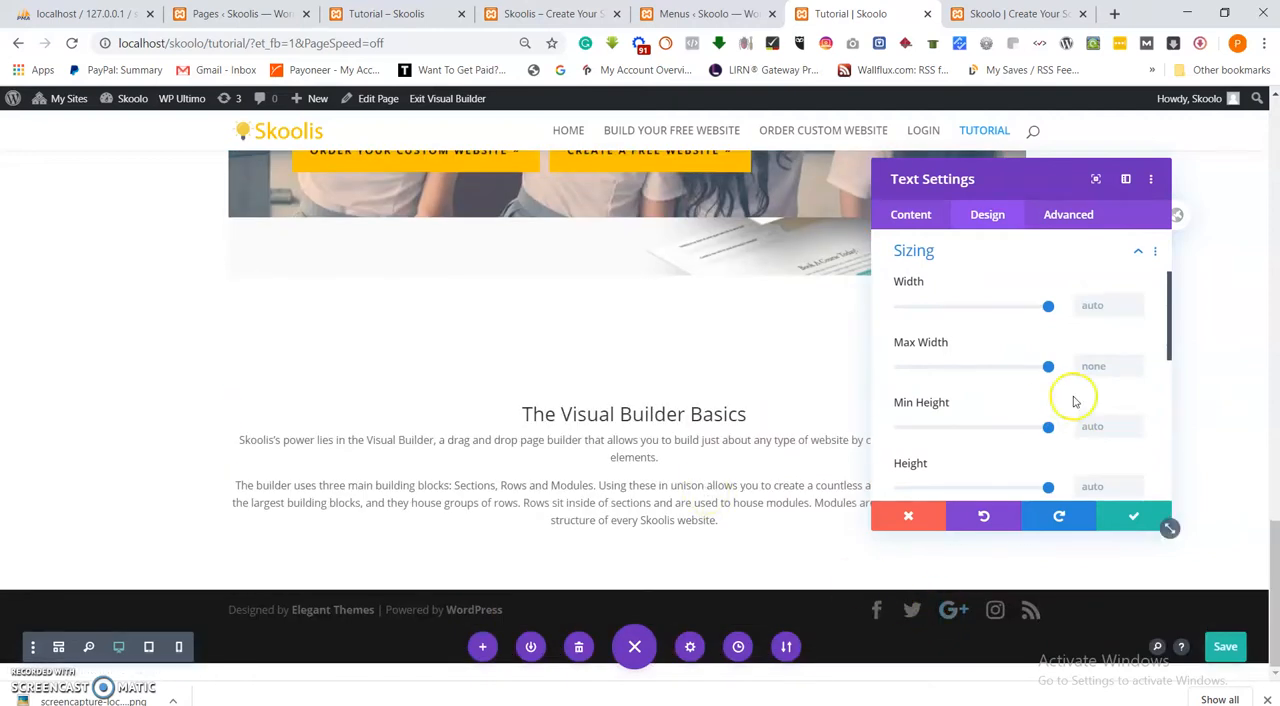
pyautogui.moveTo(1050, 307); pyautogui.dragTo(974, 318)
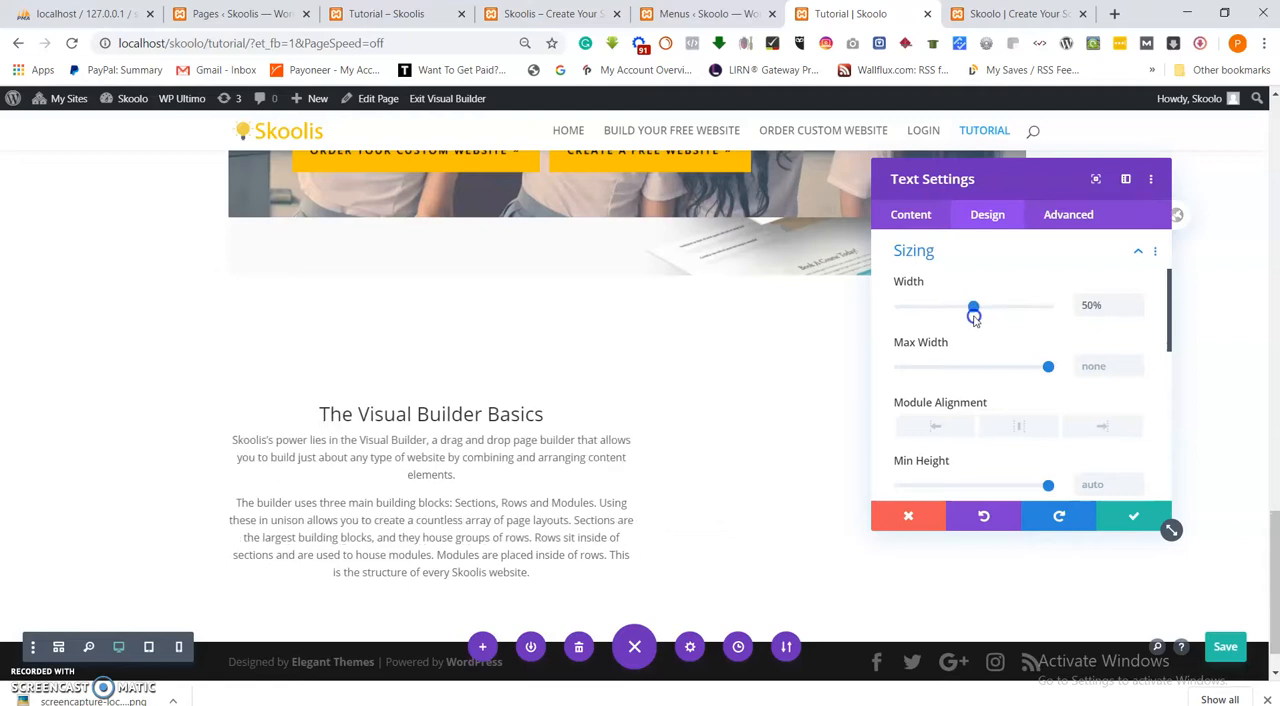
pyautogui.scroll(-2, 990, 418)
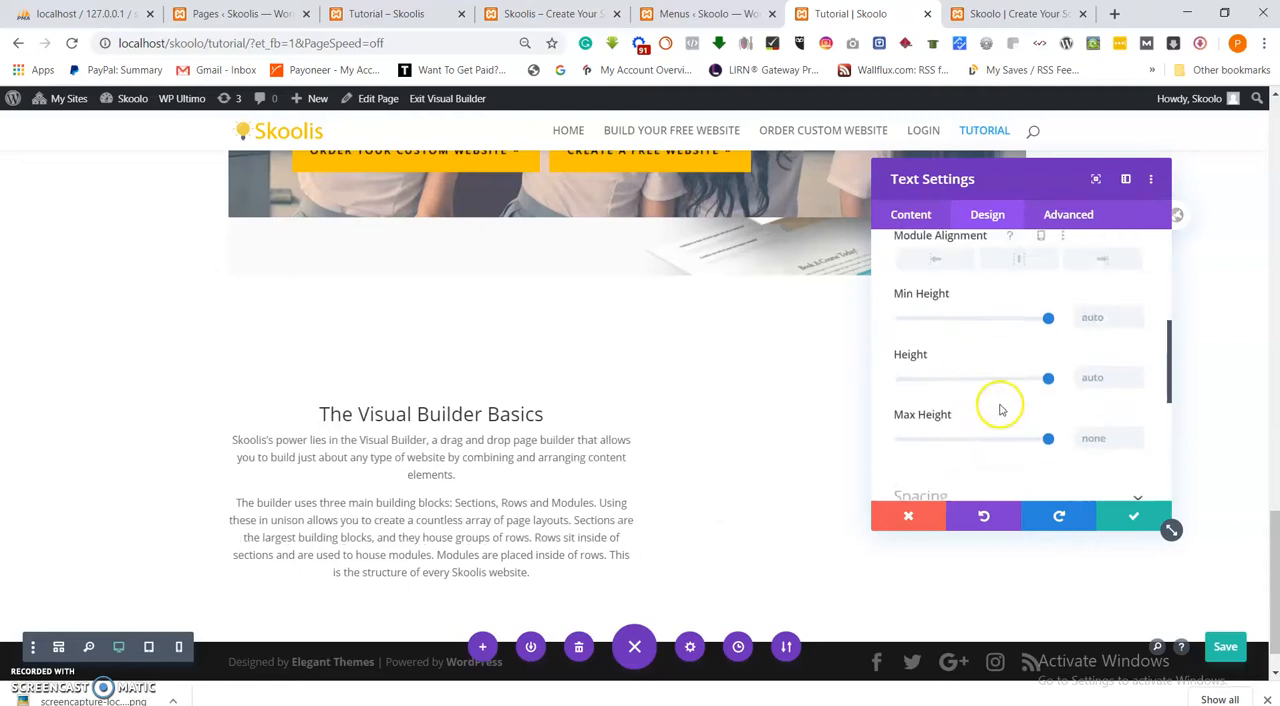
pyautogui.click(1023, 261)
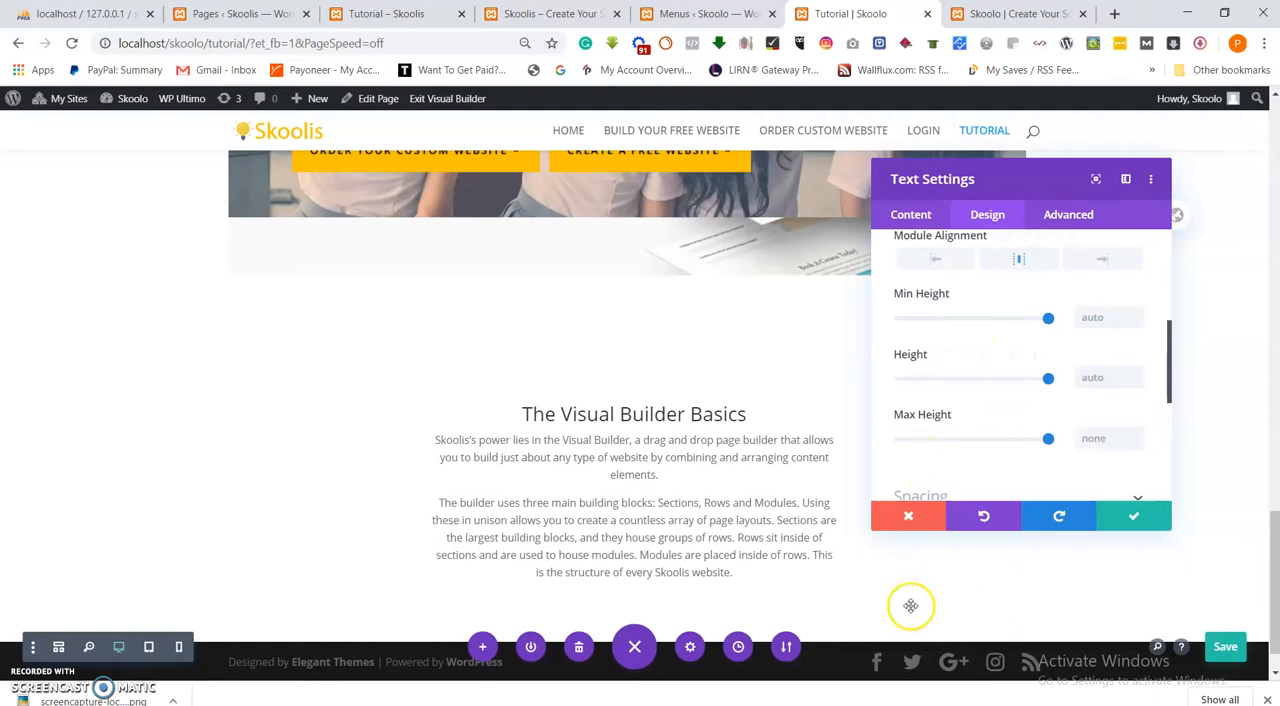
pyautogui.click(1138, 520)
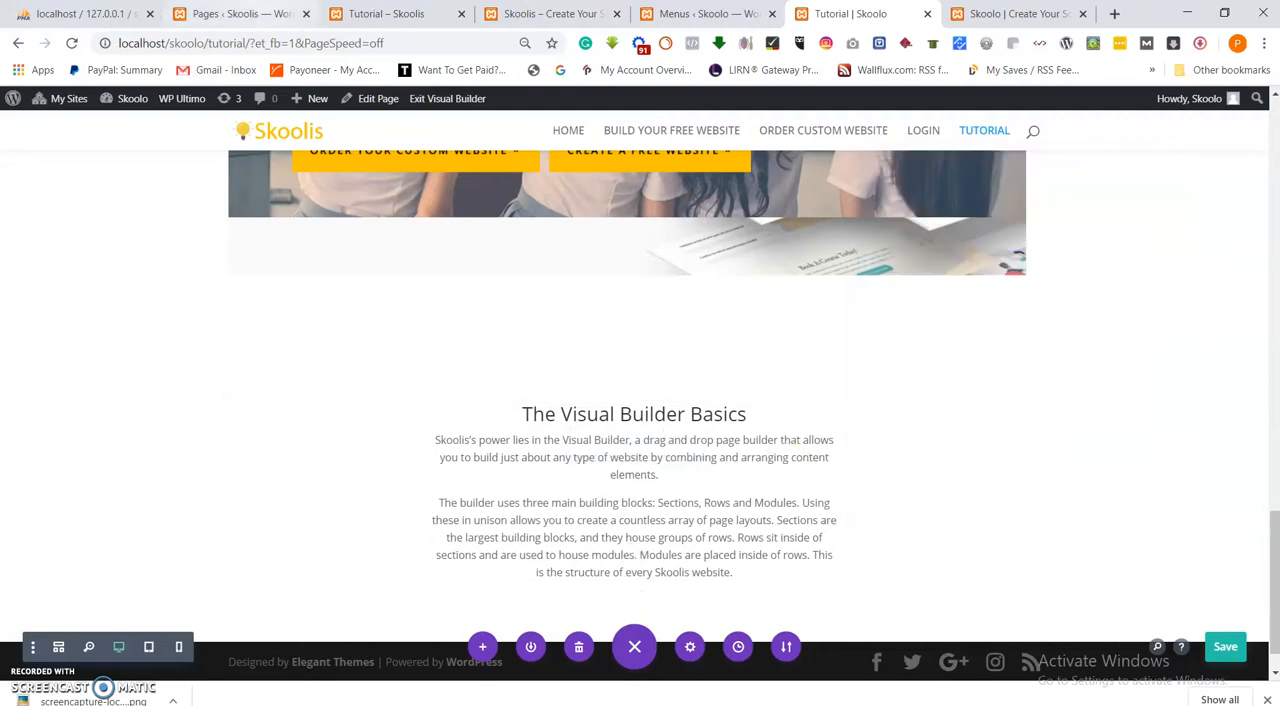
# Examine the section headings and the divider lines above them on the reference Skoolis Tutorial page.
pyautogui.click(250, 14)
pyautogui.click(400, 14)
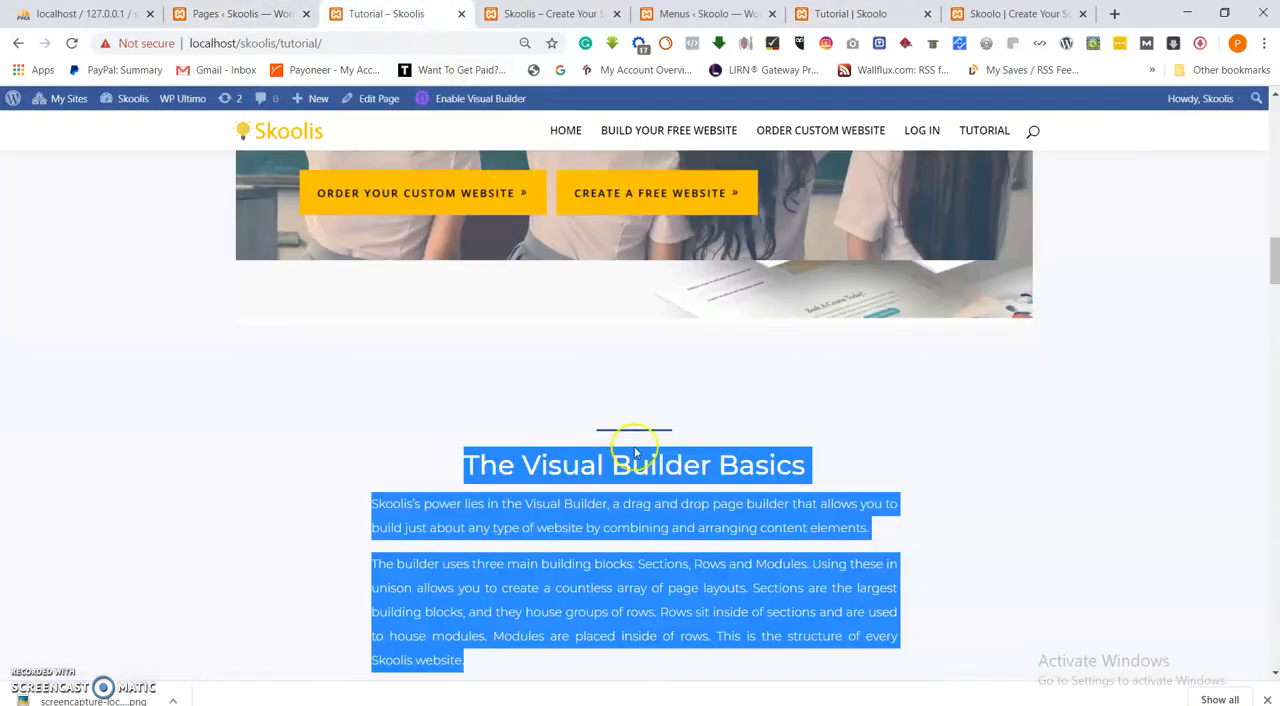
pyautogui.scroll(-3, 630, 436)
pyautogui.click(545, 395)
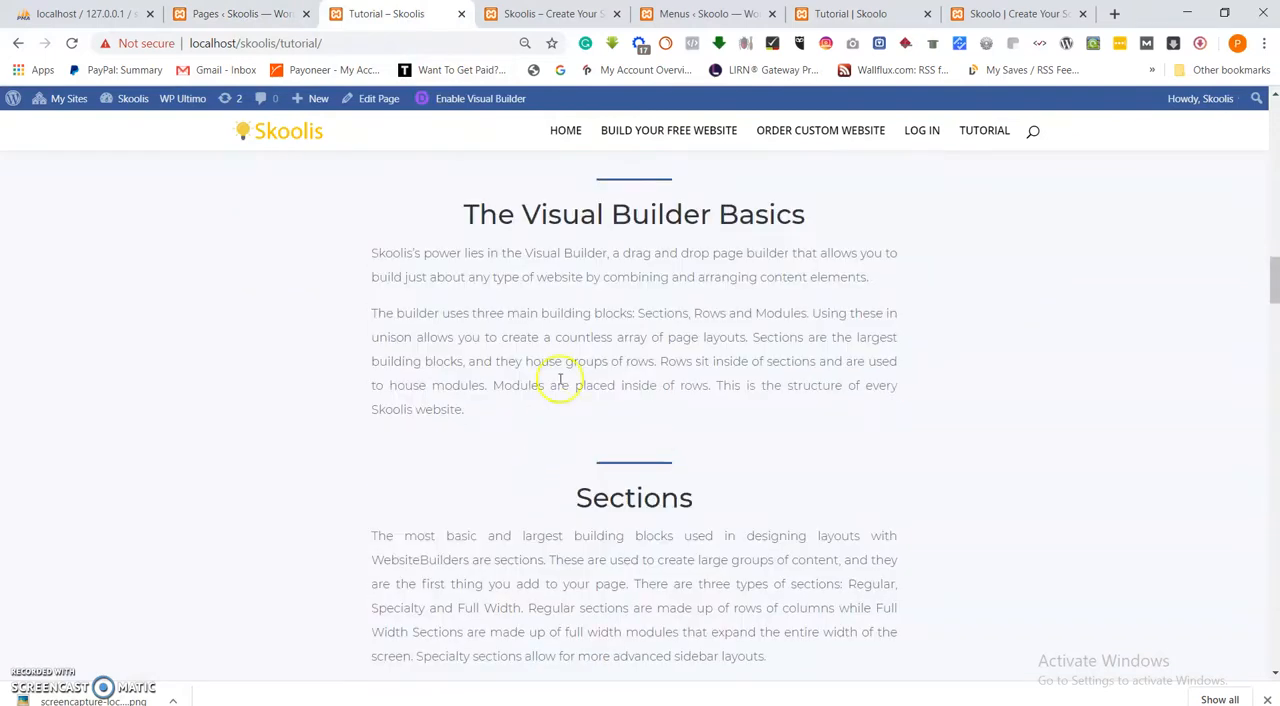
pyautogui.scroll(2, 575, 370)
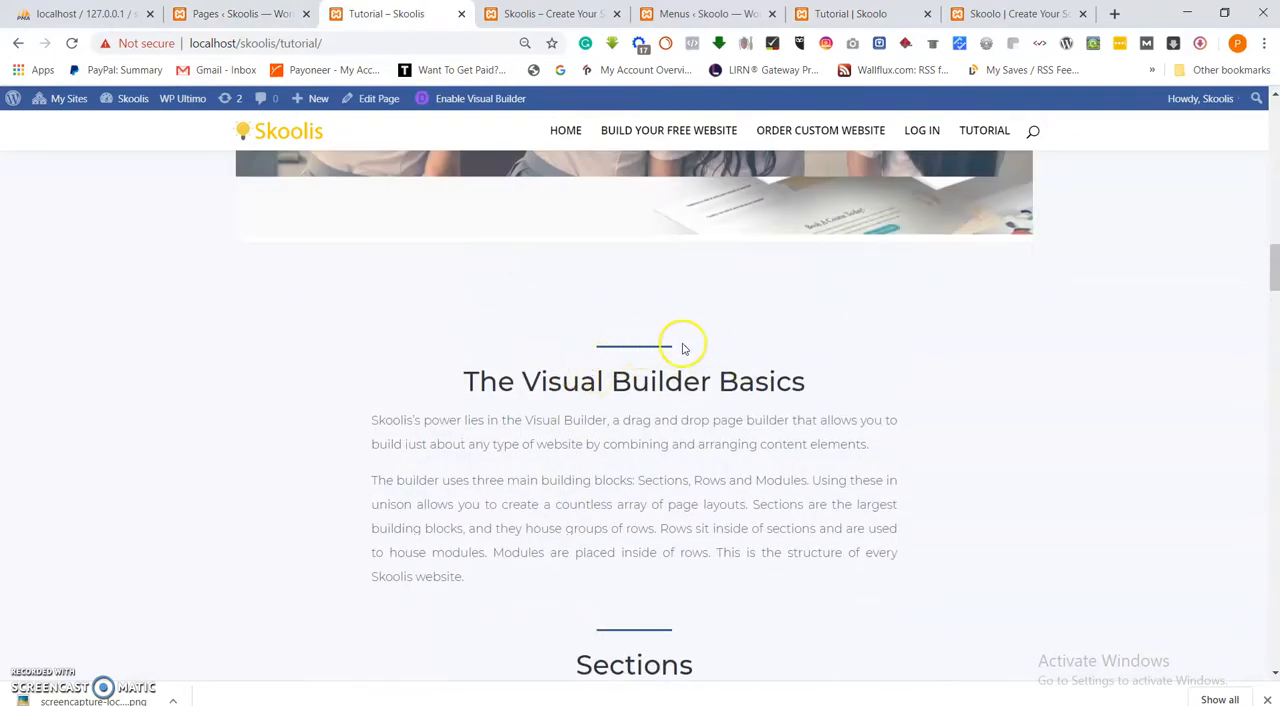
pyautogui.scroll(9, 648, 387)
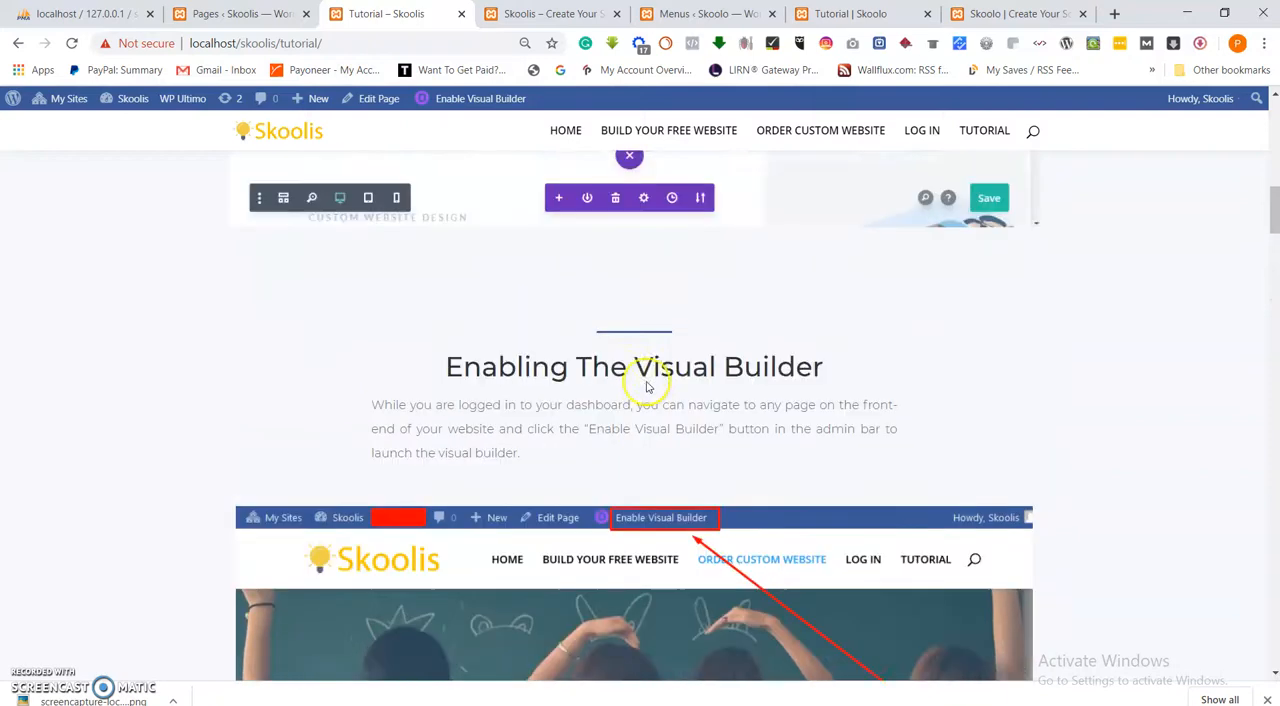
pyautogui.scroll(10, 649, 355)
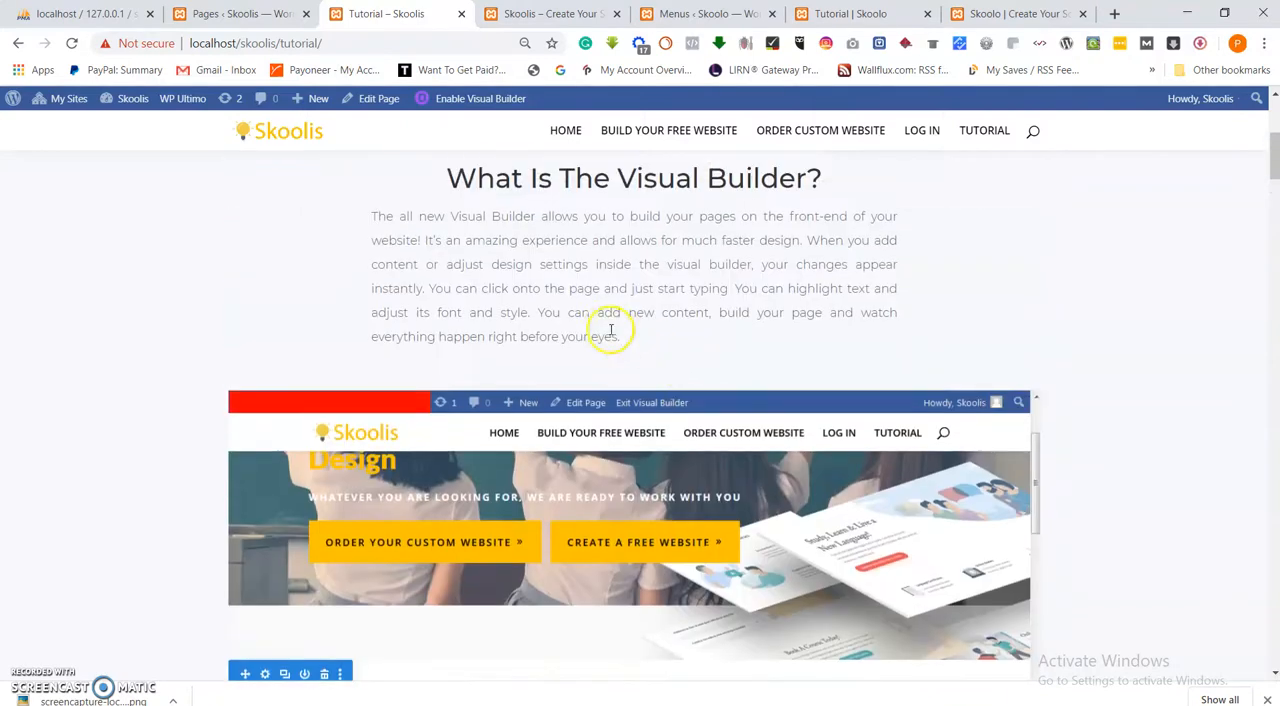
pyautogui.scroll(-3, 678, 466)
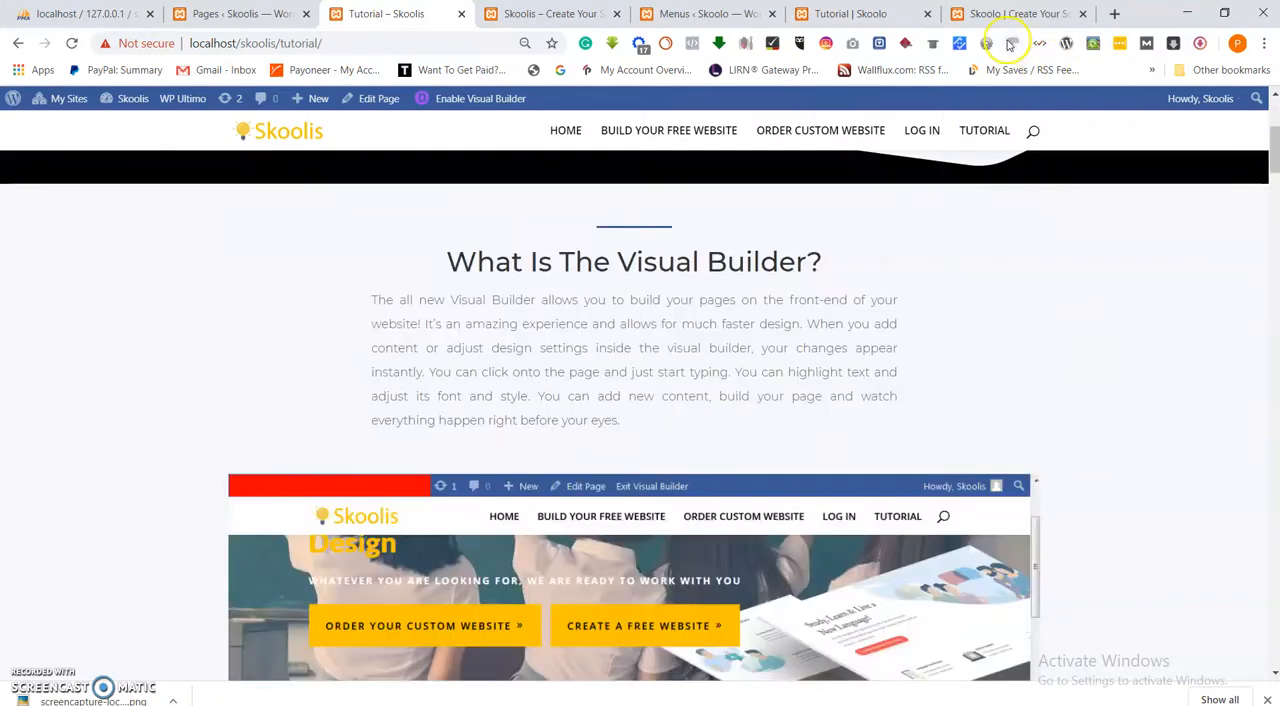
# Add a Divider module to the "The Visual Builder Basics" row on the Skoolo Tutorial page and move it above the heading.
pyautogui.click(871, 13)
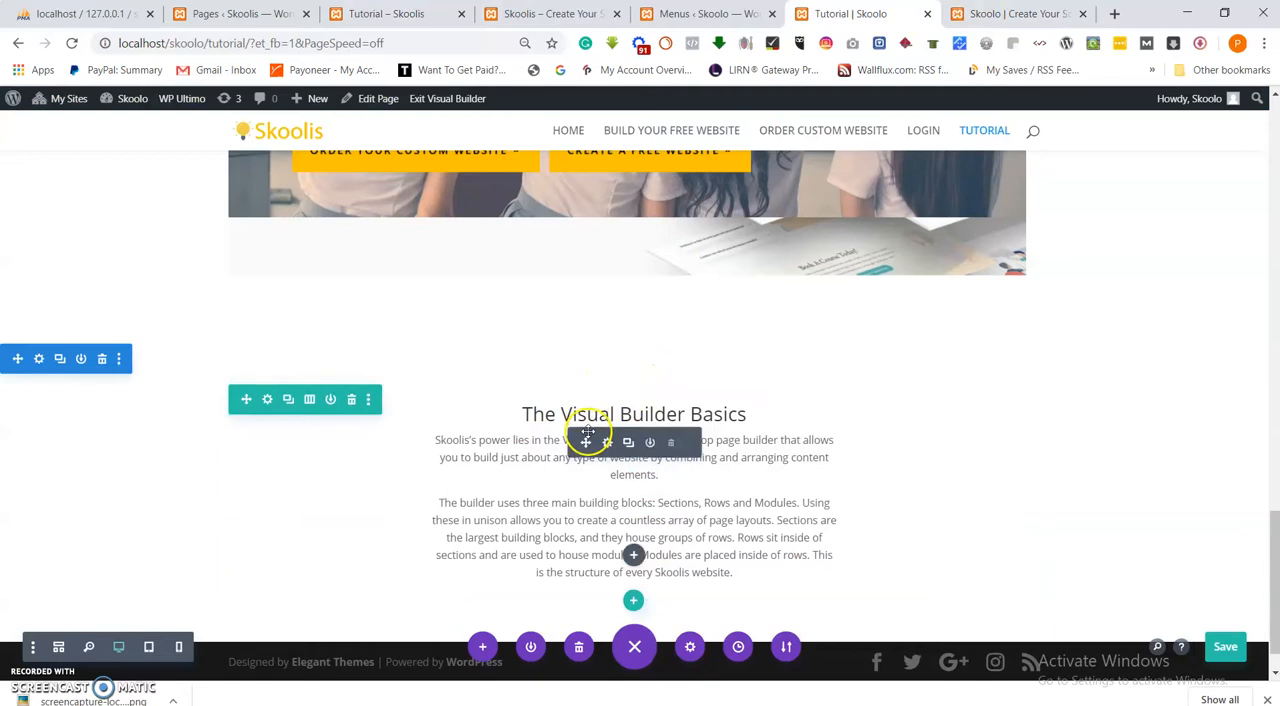
pyautogui.click(633, 554)
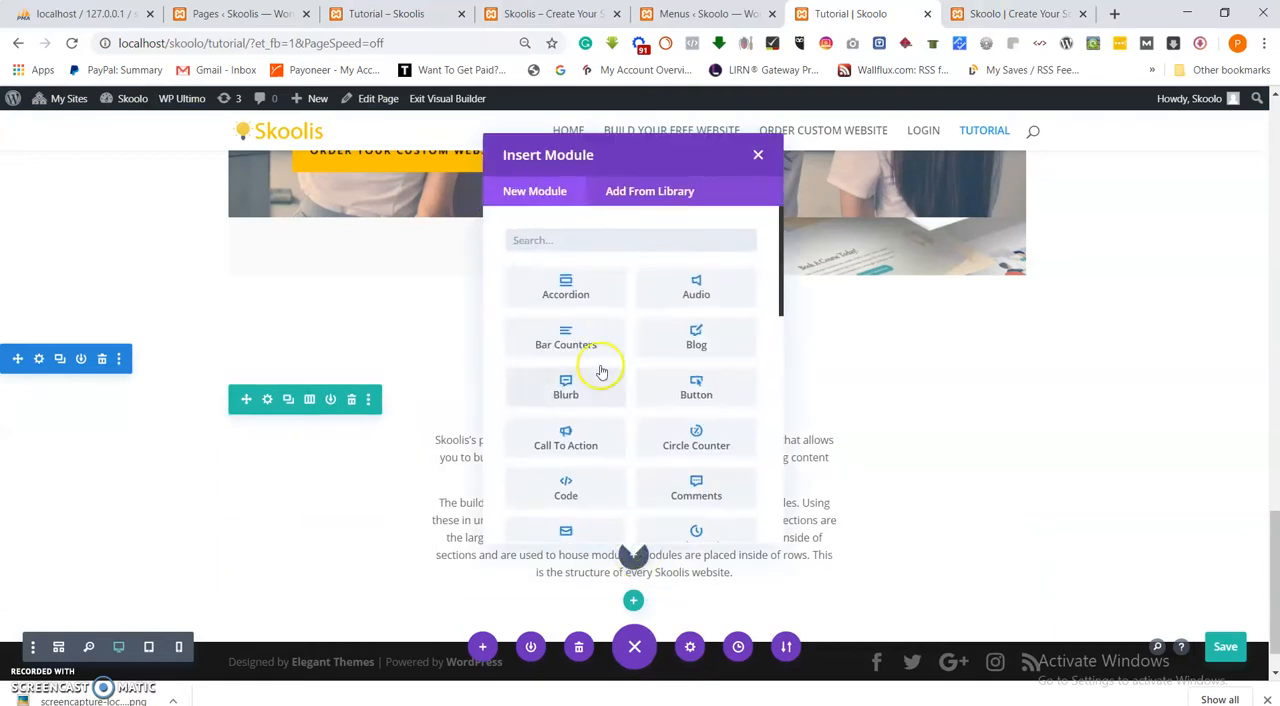
pyautogui.scroll(-2, 626, 375)
pyautogui.scroll(-1, 626, 383)
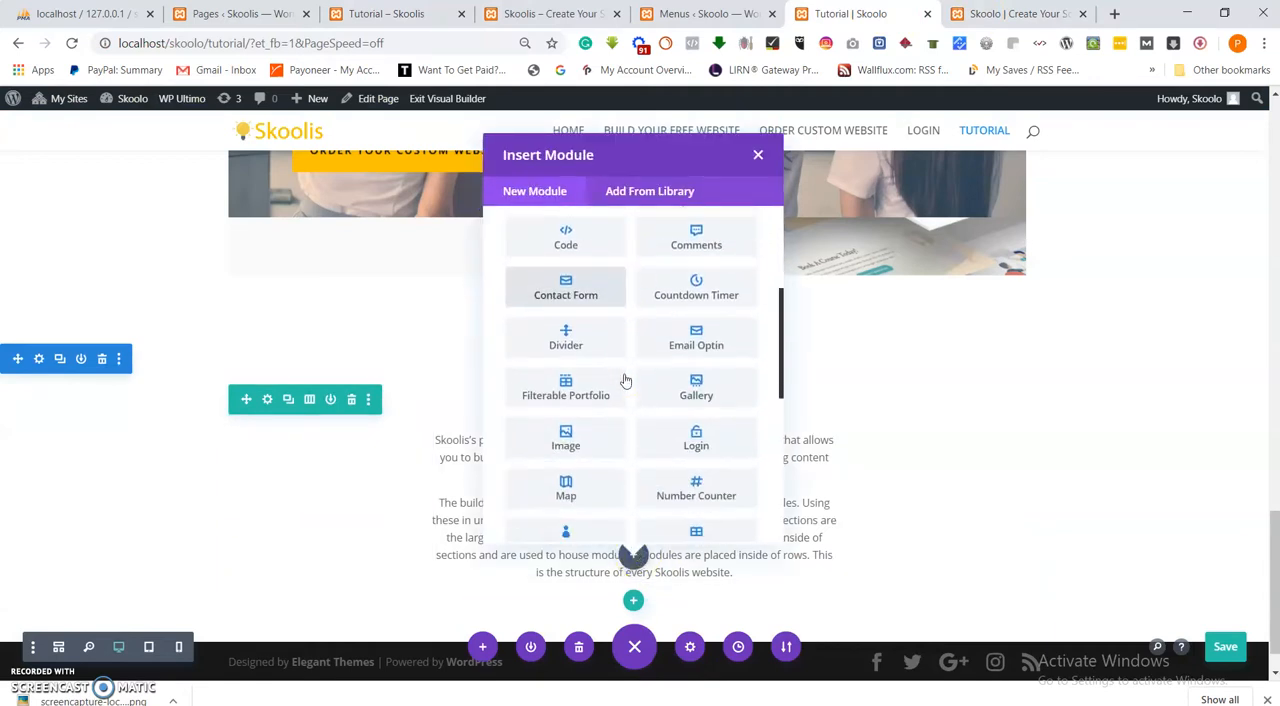
pyautogui.scroll(-1, 627, 392)
pyautogui.click(592, 262)
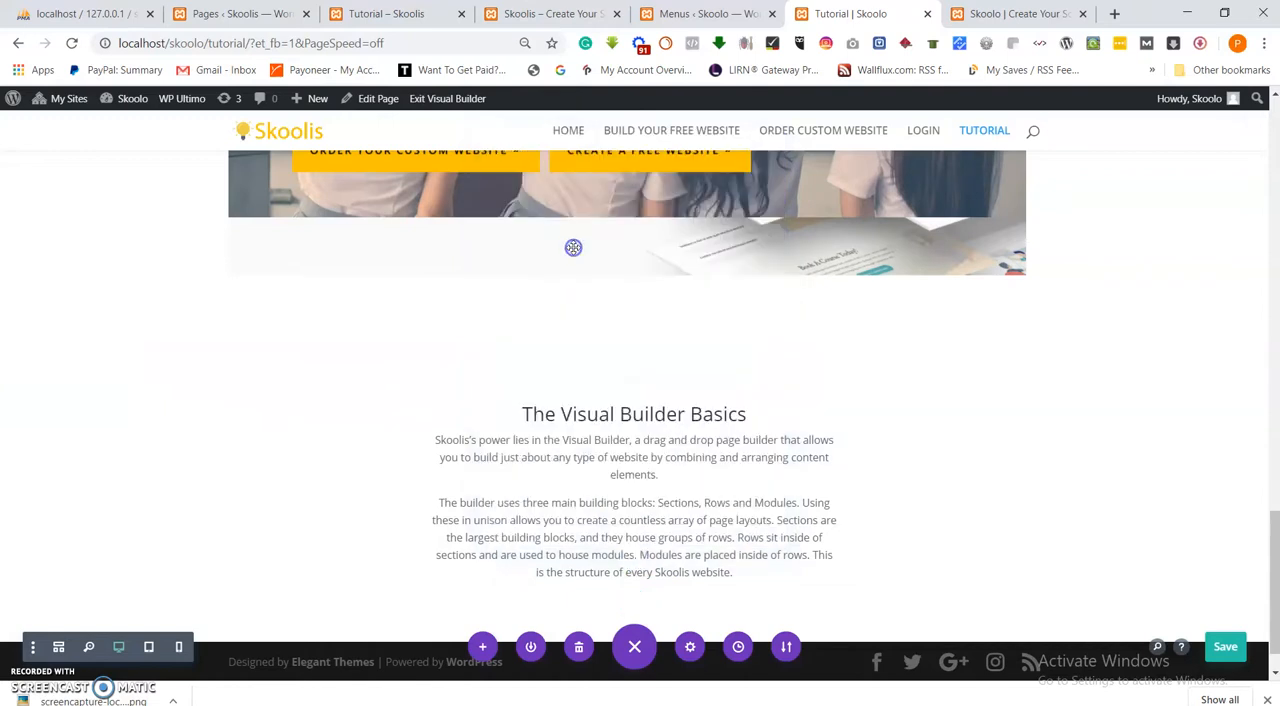
pyautogui.click(996, 226)
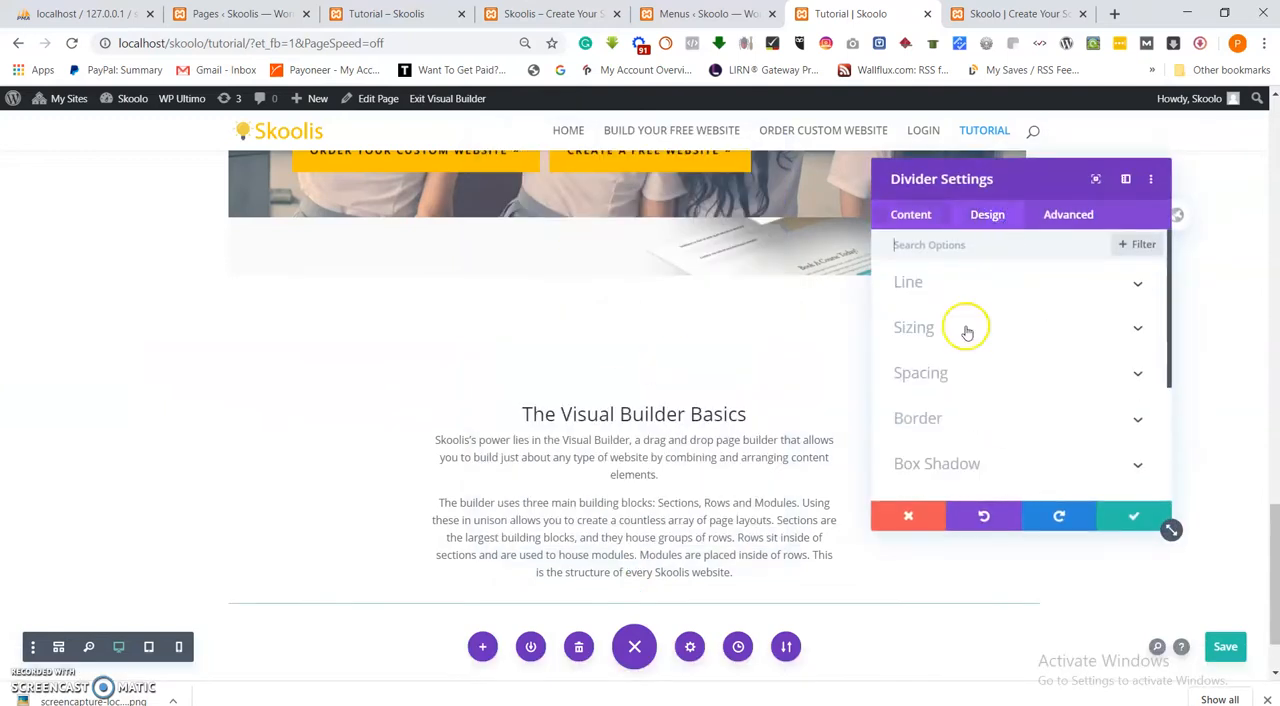
pyautogui.click(929, 288)
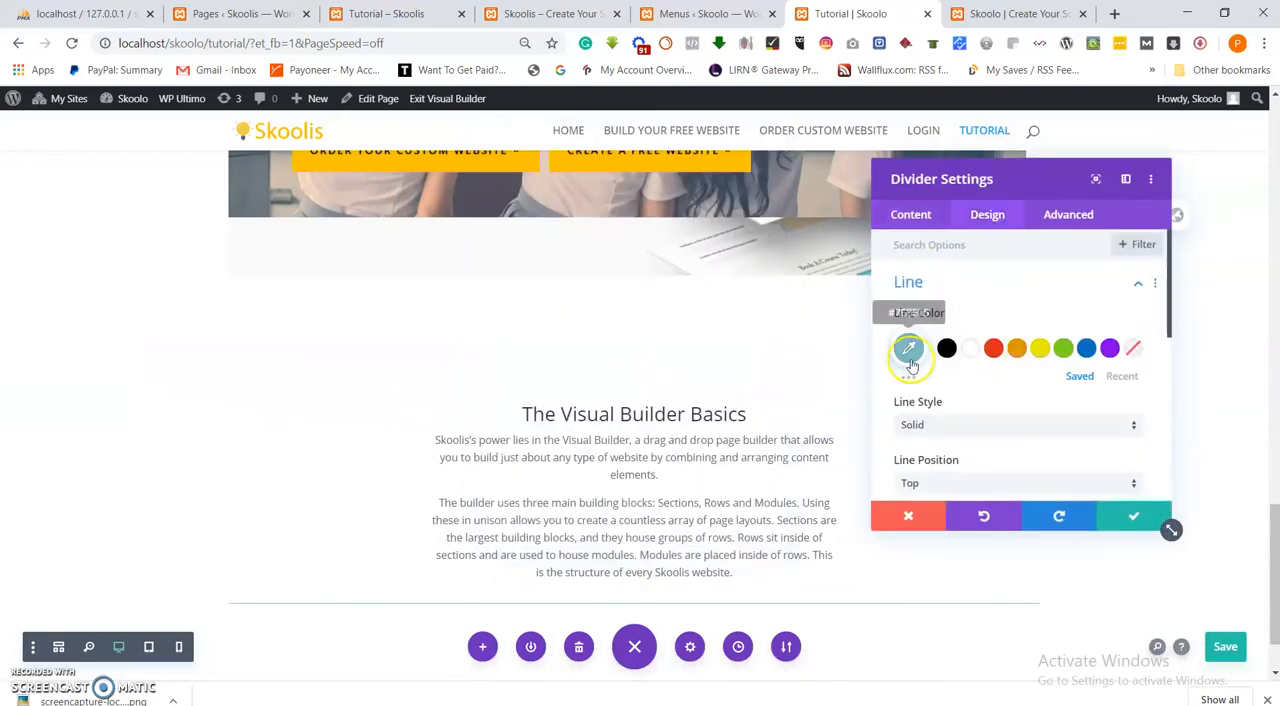
pyautogui.click(1127, 517)
pyautogui.scroll(-1, 757, 443)
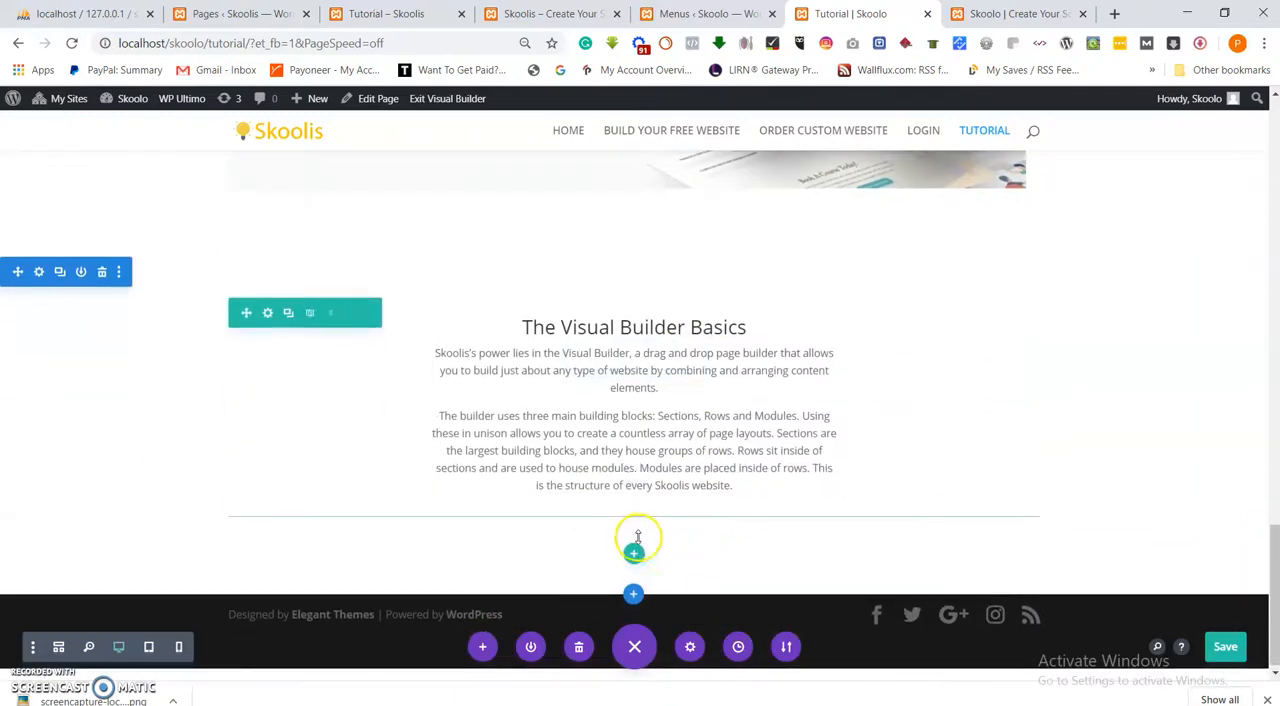
pyautogui.moveTo(584, 524); pyautogui.dragTo(631, 326)
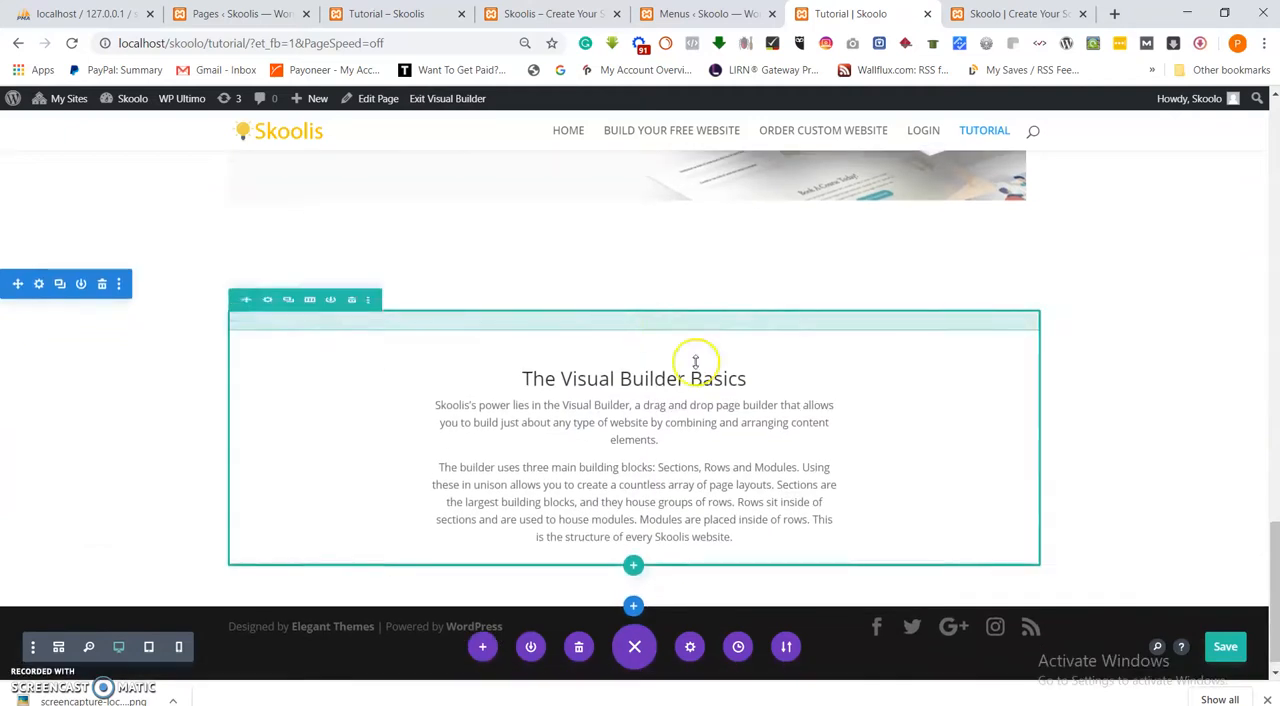
# Set the width of the divider above "The Visual Builder Basics" to 13% with centered module alignment.
pyautogui.click(608, 337)
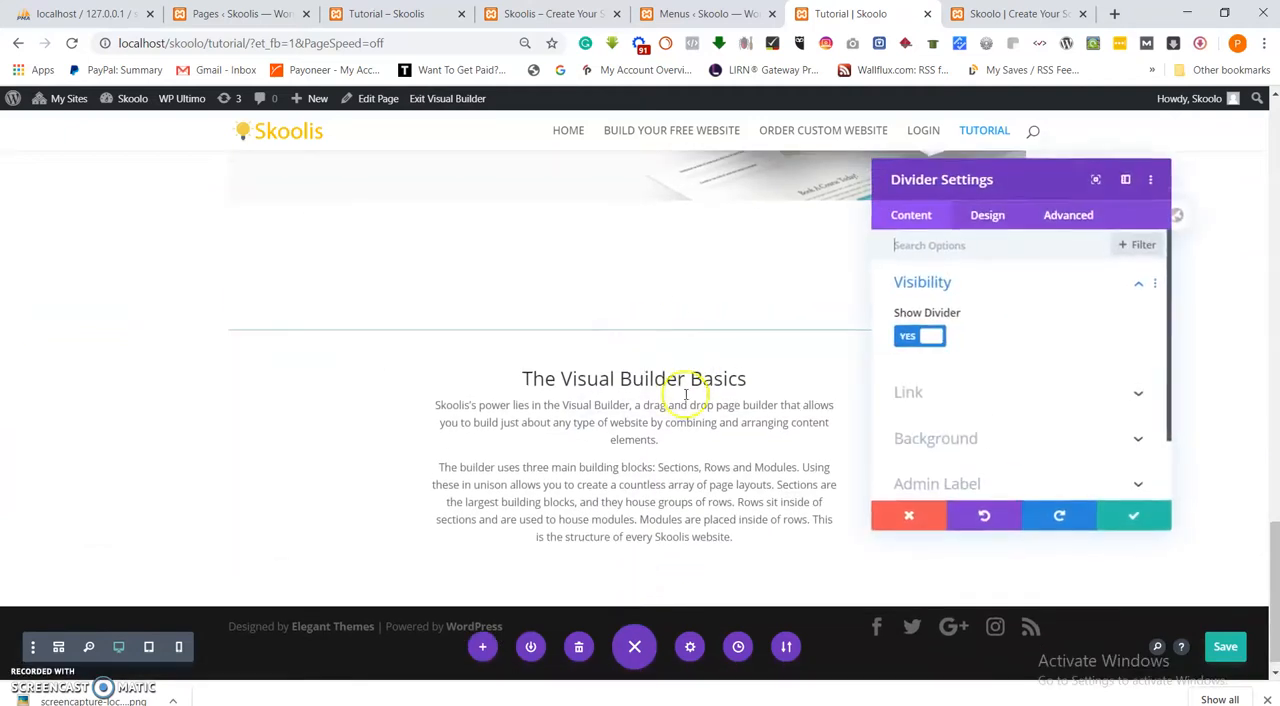
pyautogui.click(990, 218)
pyautogui.click(970, 340)
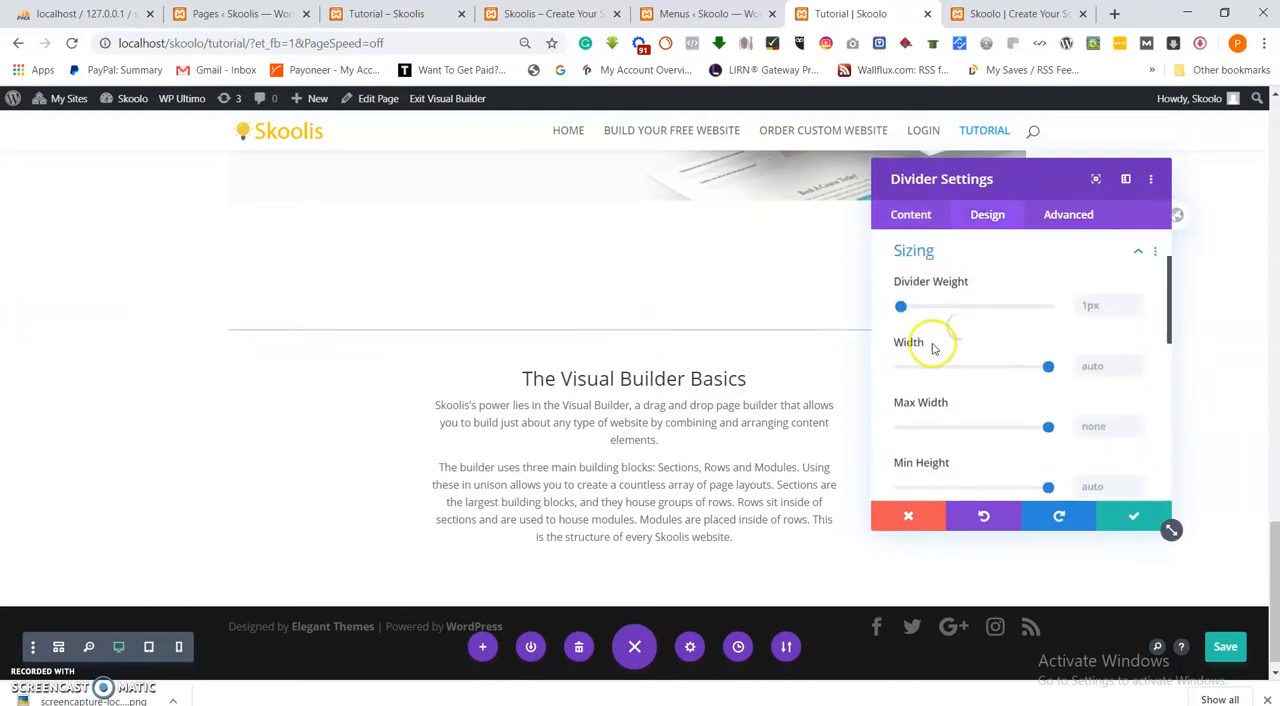
pyautogui.moveTo(1048, 366); pyautogui.dragTo(930, 386)
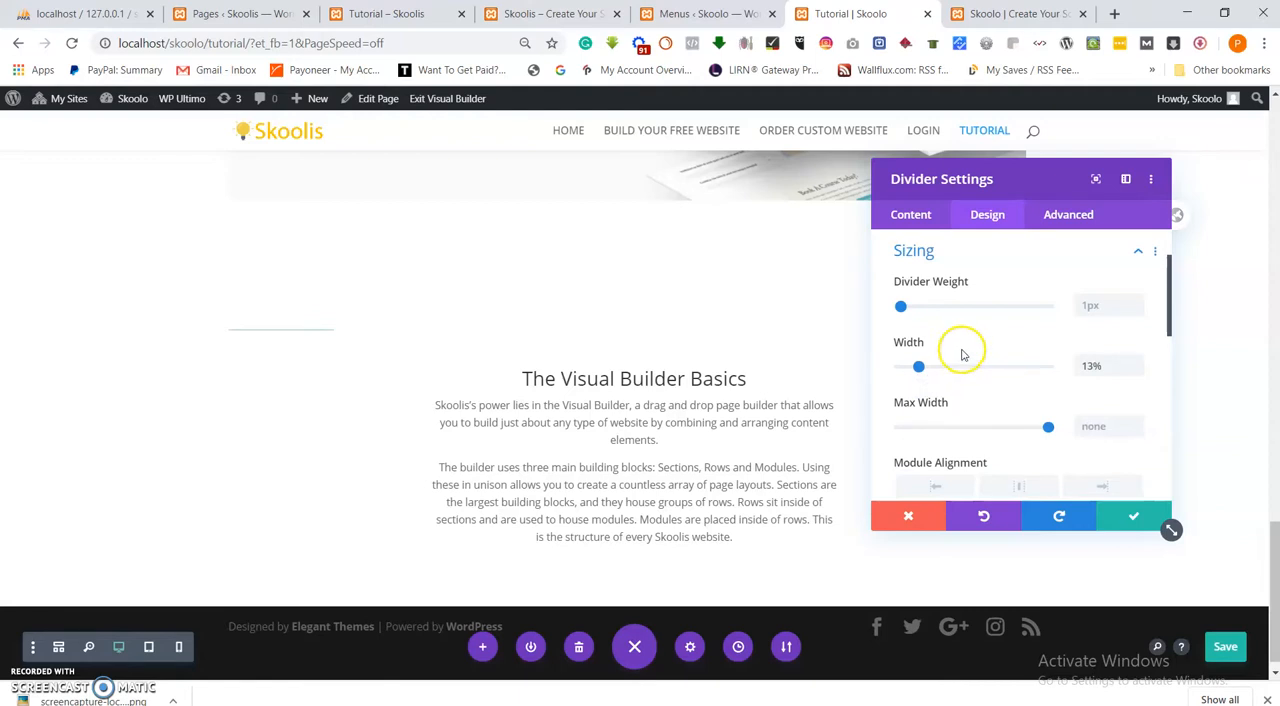
pyautogui.scroll(-1, 970, 400)
pyautogui.click(1020, 403)
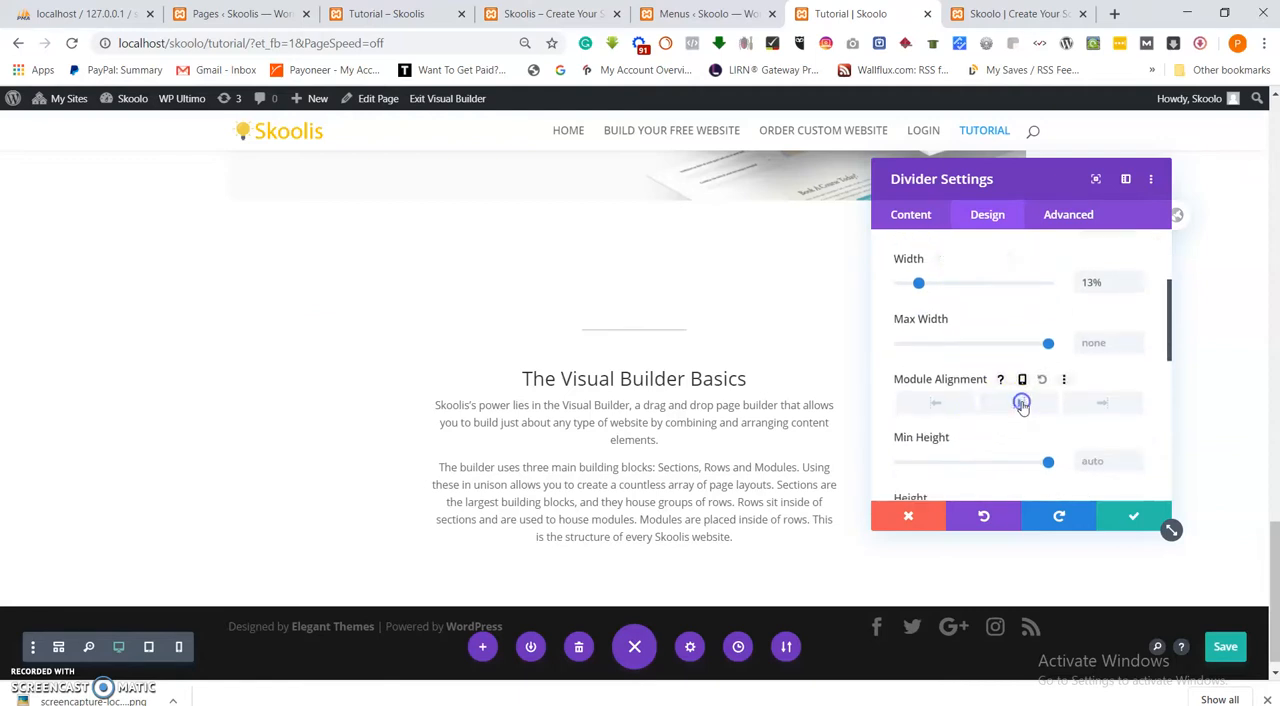
# Set the divider weight to 3px and save the divider's settings.
pyautogui.scroll(-2, 1020, 375)
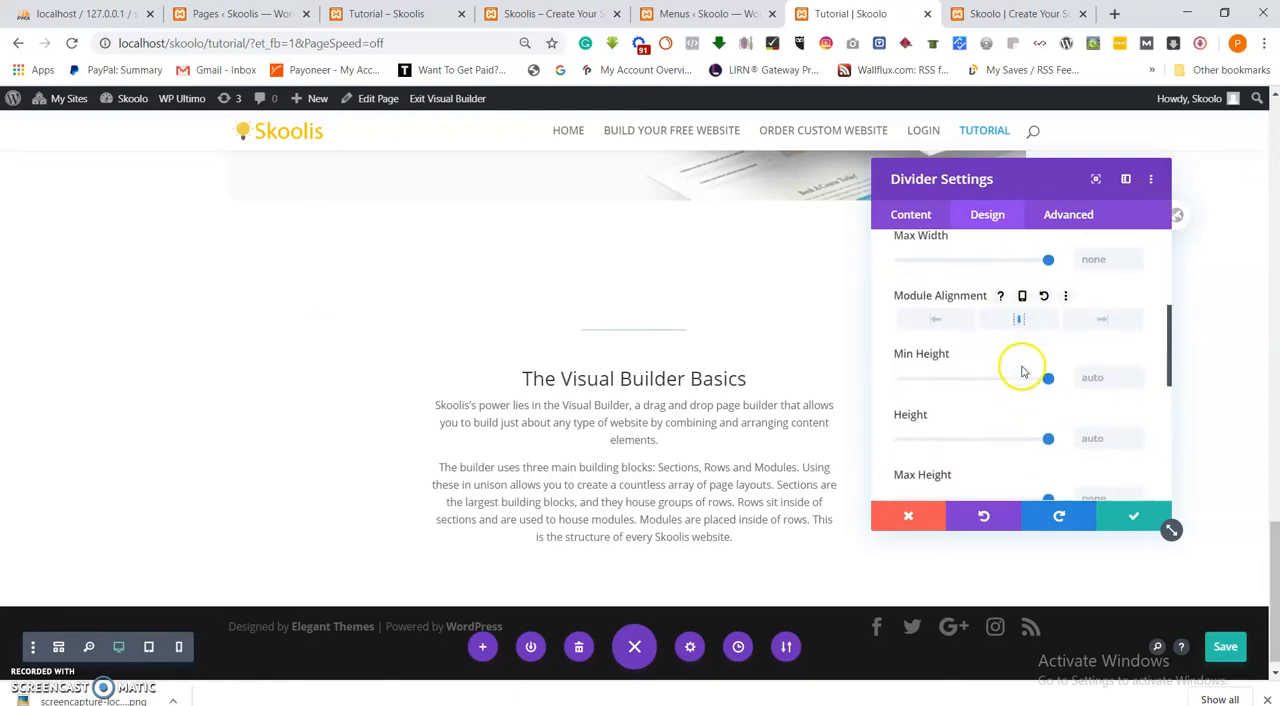
pyautogui.scroll(3, 1022, 371)
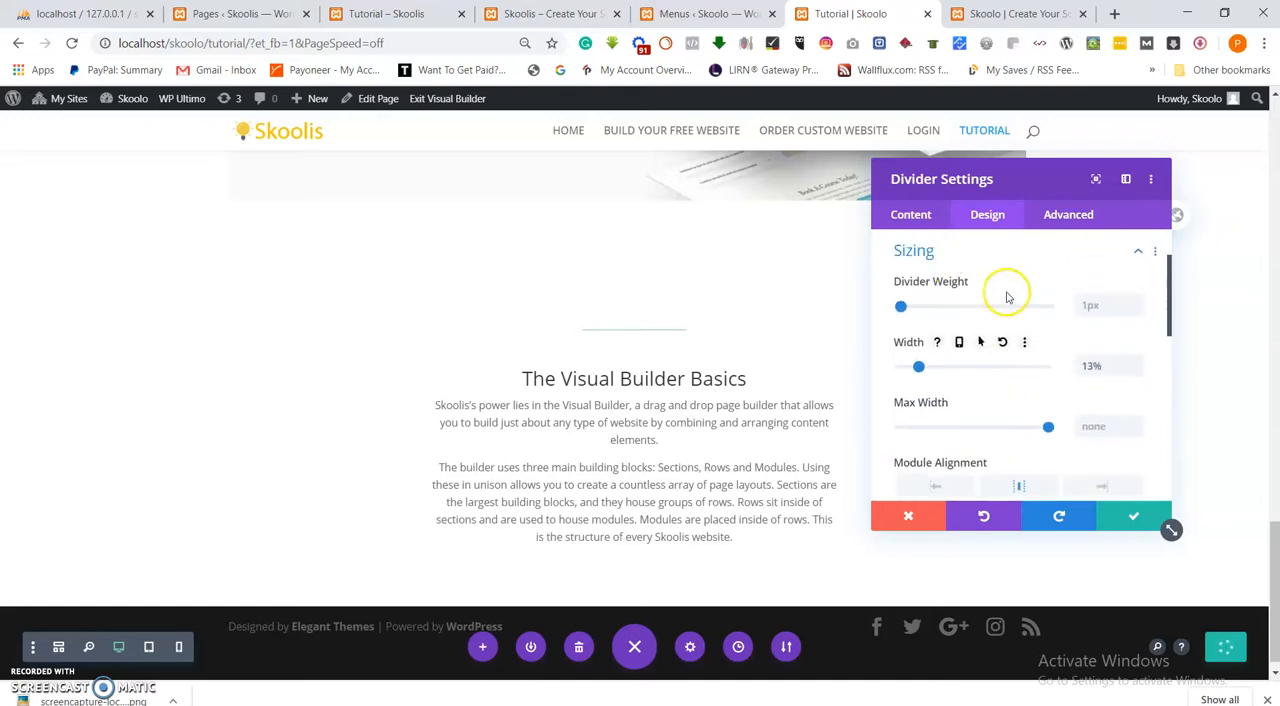
pyautogui.moveTo(900, 307); pyautogui.dragTo(902, 309)
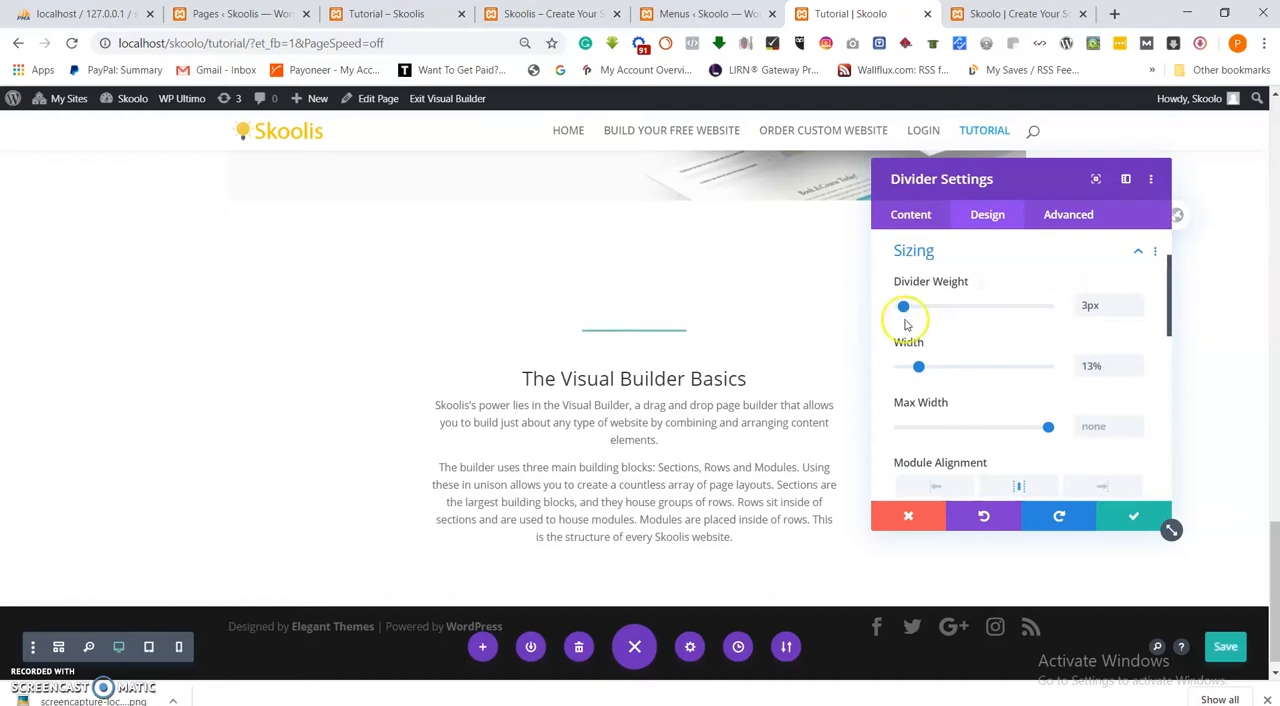
pyautogui.click(1135, 516)
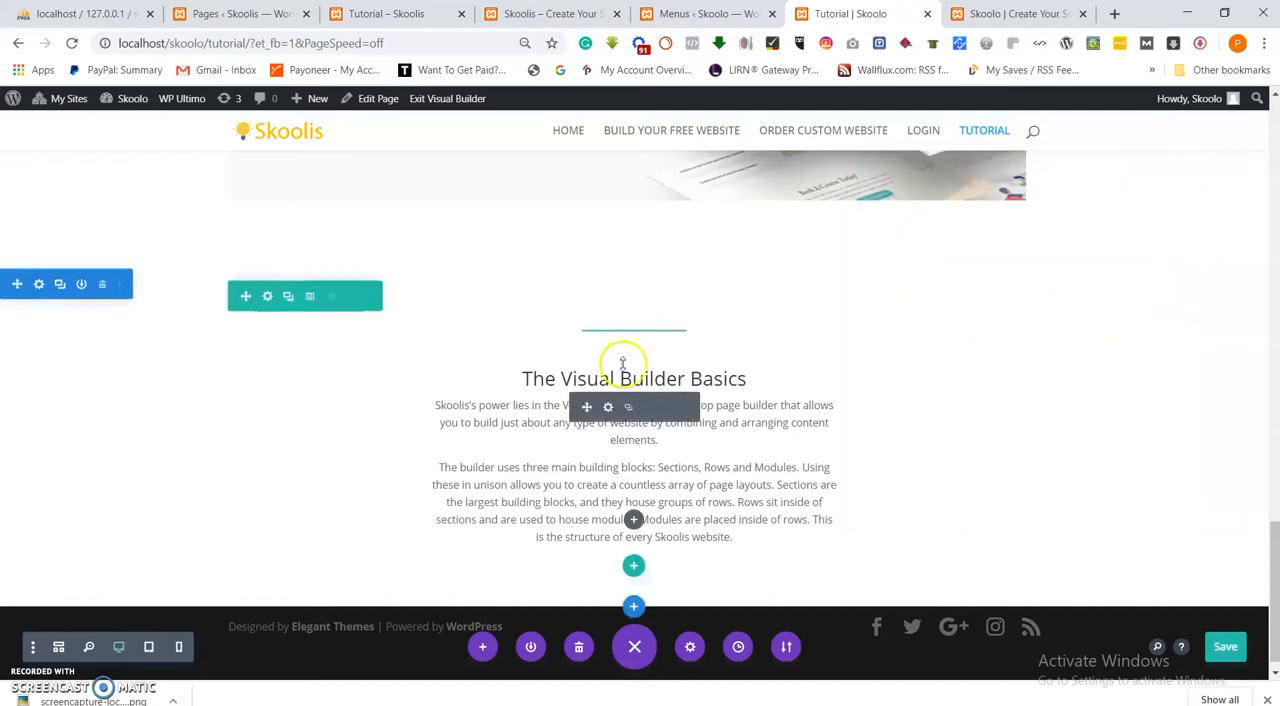
# Duplicate the divider and move the copy above the "Enabling The Visual Builder" heading.
pyautogui.scroll(8, 645, 375)
pyautogui.scroll(-6, 690, 395)
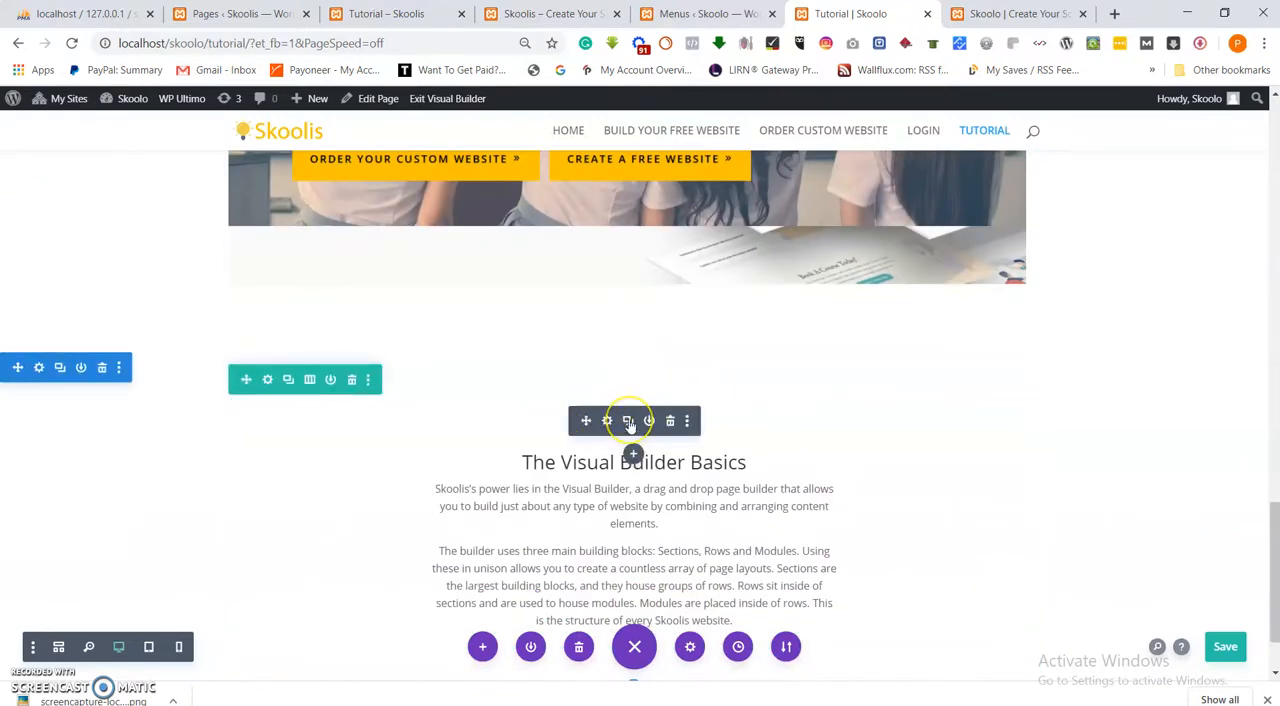
pyautogui.click(630, 424)
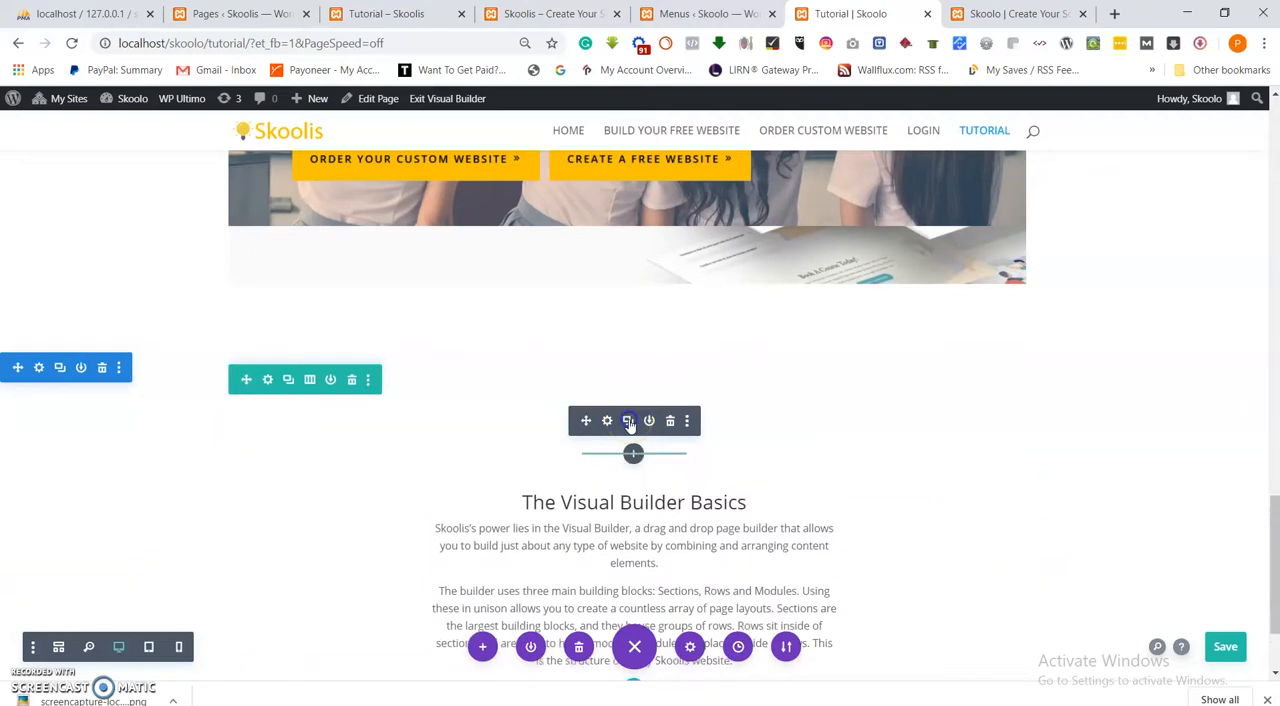
pyautogui.moveTo(583, 470); pyautogui.dragTo(607, 364)
pyautogui.scroll(5, 591, 397)
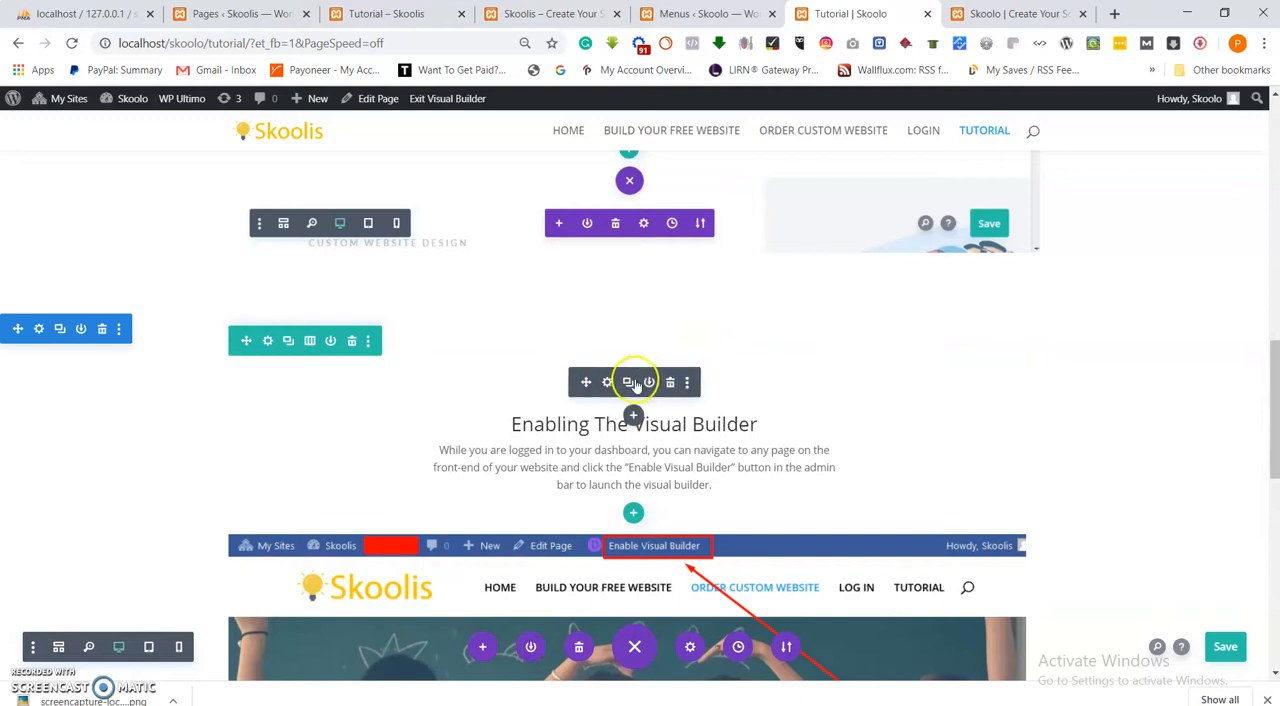
# Duplicate the divider above "Enabling The Visual Builder" and move the copy above the "What Is The Visual Builder?" heading.
pyautogui.click(631, 386)
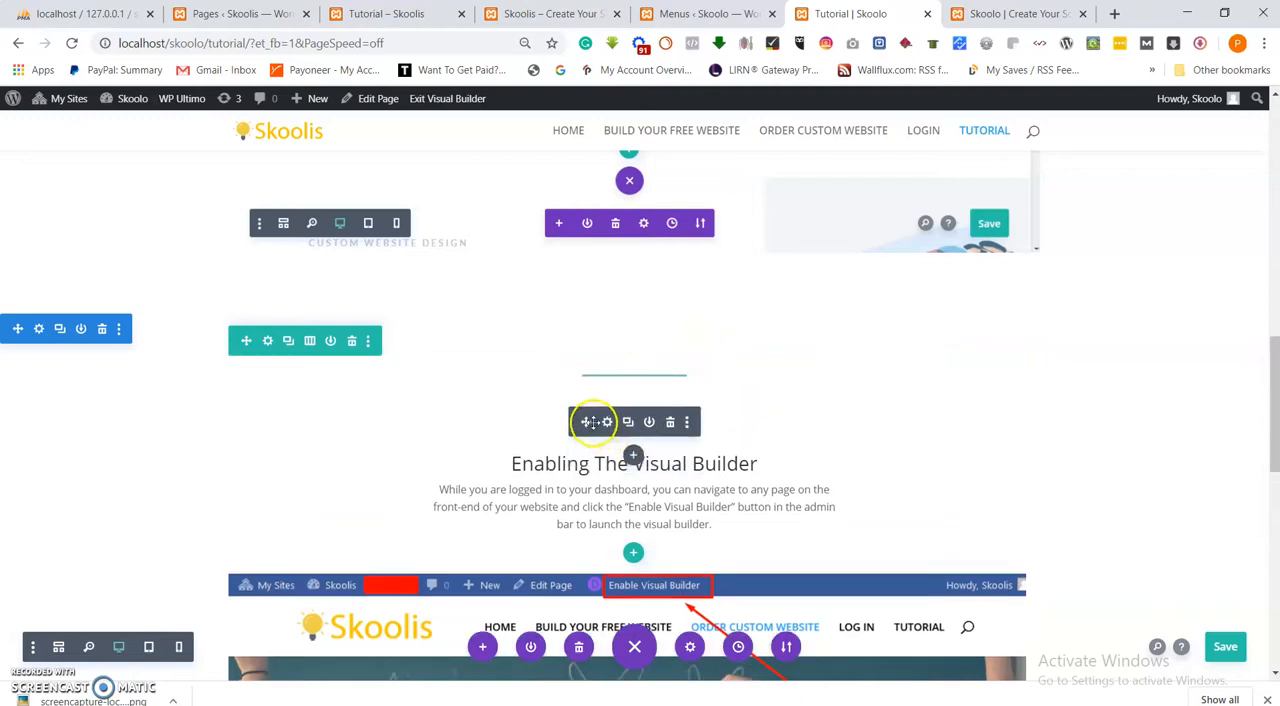
pyautogui.moveTo(590, 421); pyautogui.dragTo(605, 378)
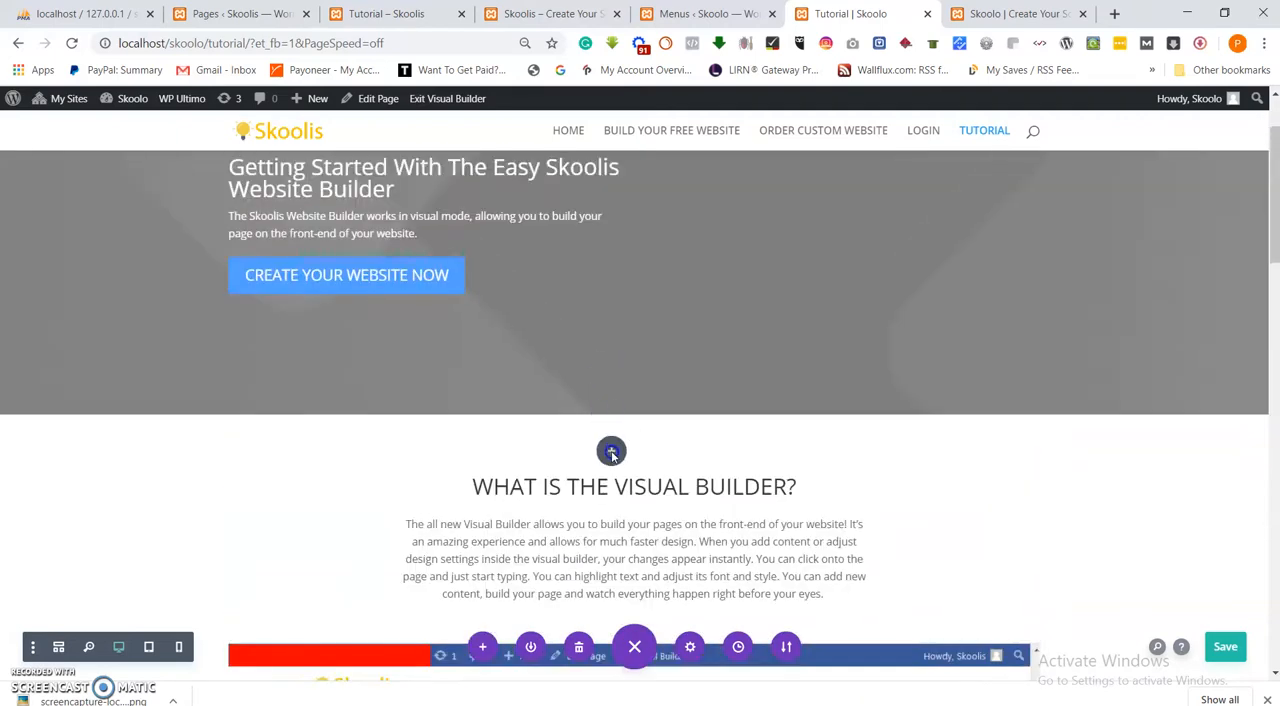
pyautogui.moveTo(618, 464); pyautogui.dragTo(620, 464)
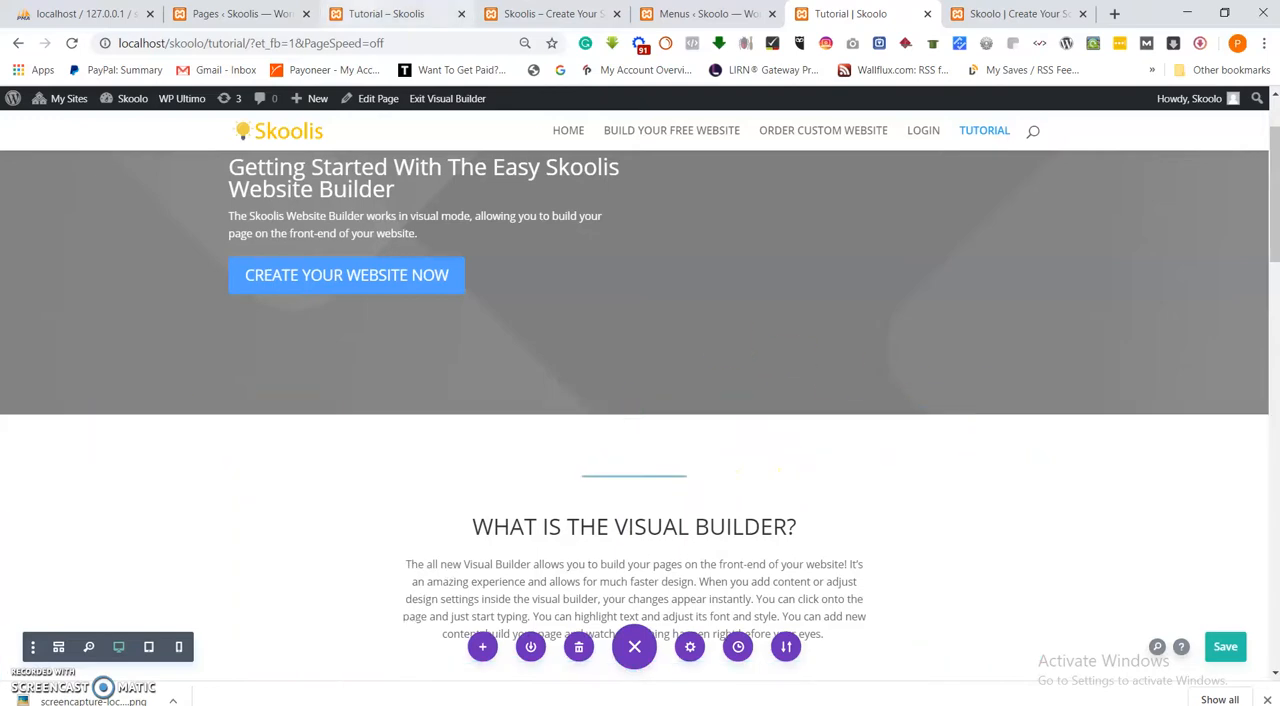
# Check the dividers and headings against the reference Skoolis Tutorial page, and save the Skoolo Tutorial page.
pyautogui.click(407, 18)
pyautogui.scroll(-2, 588, 309)
pyautogui.scroll(-10, 593, 321)
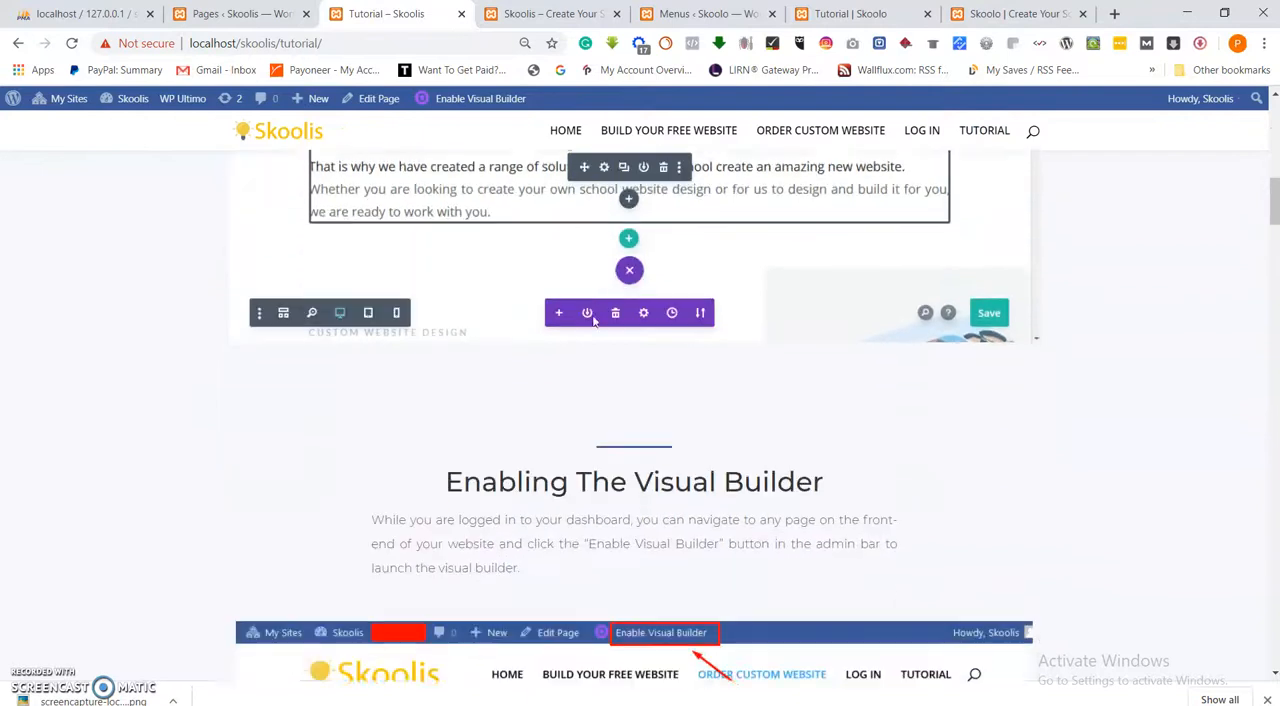
pyautogui.scroll(-8, 593, 321)
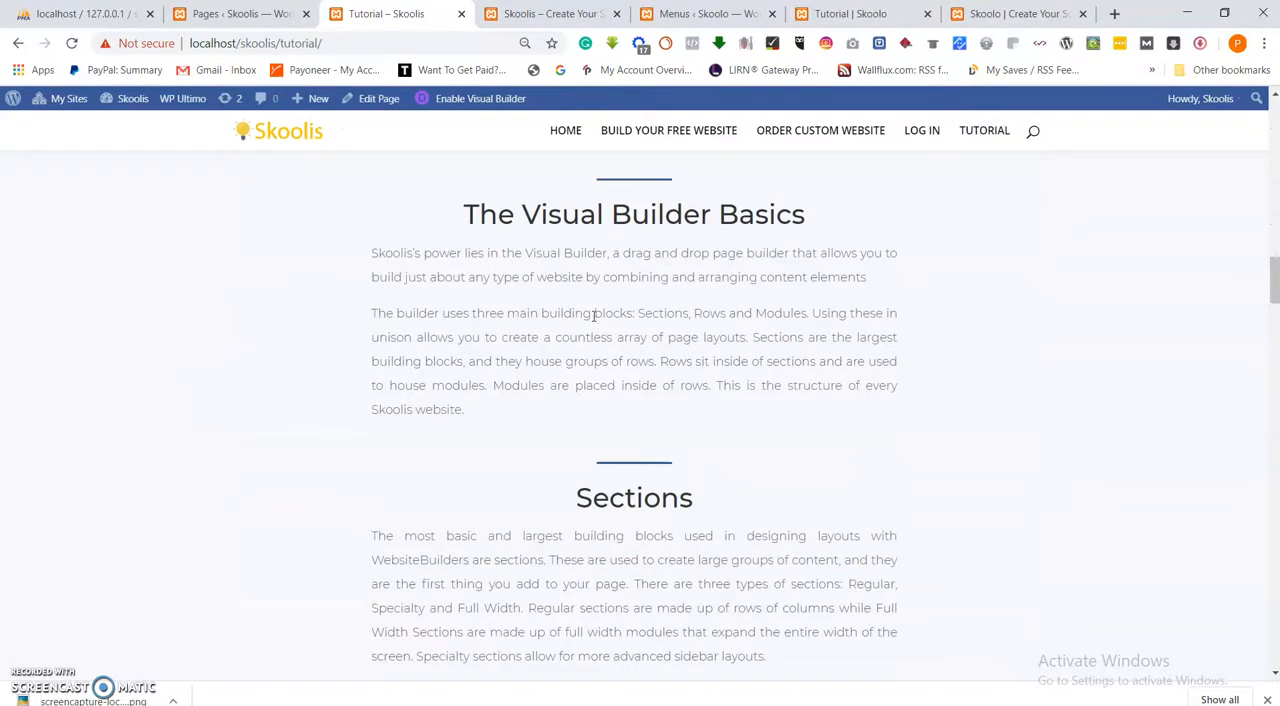
pyautogui.scroll(1, 714, 314)
pyautogui.click(866, 15)
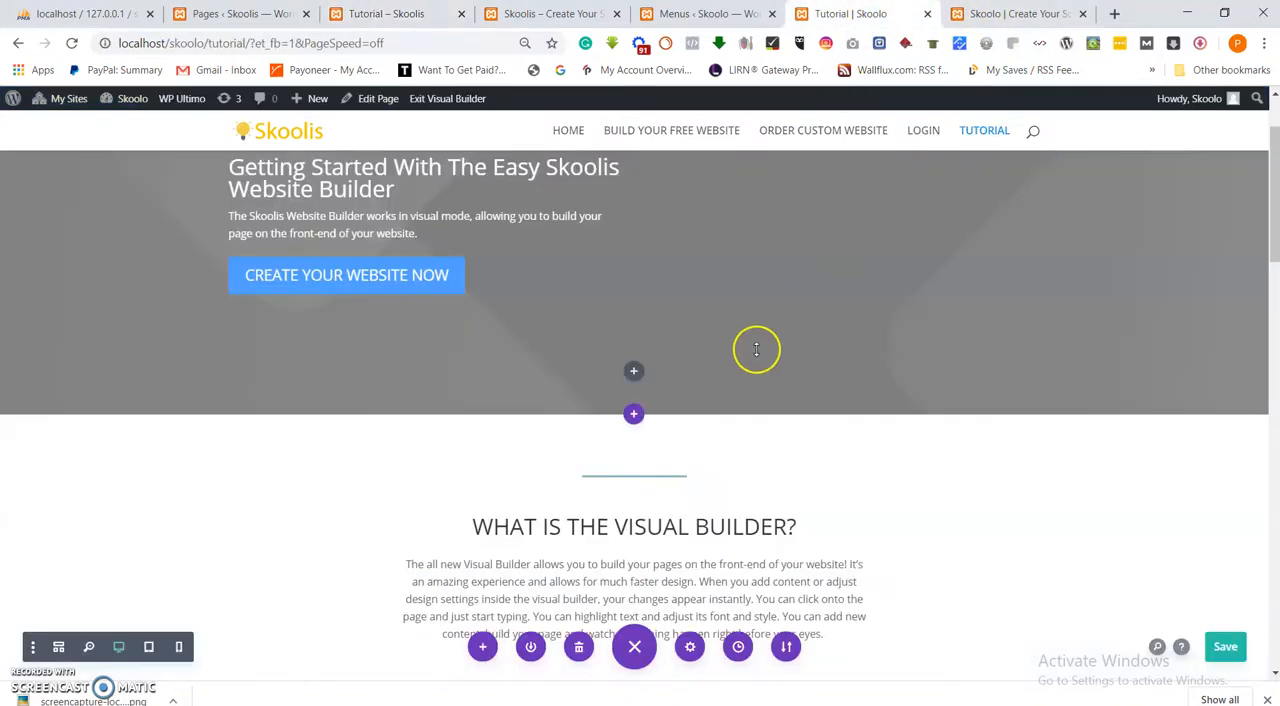
pyautogui.scroll(-10, 756, 351)
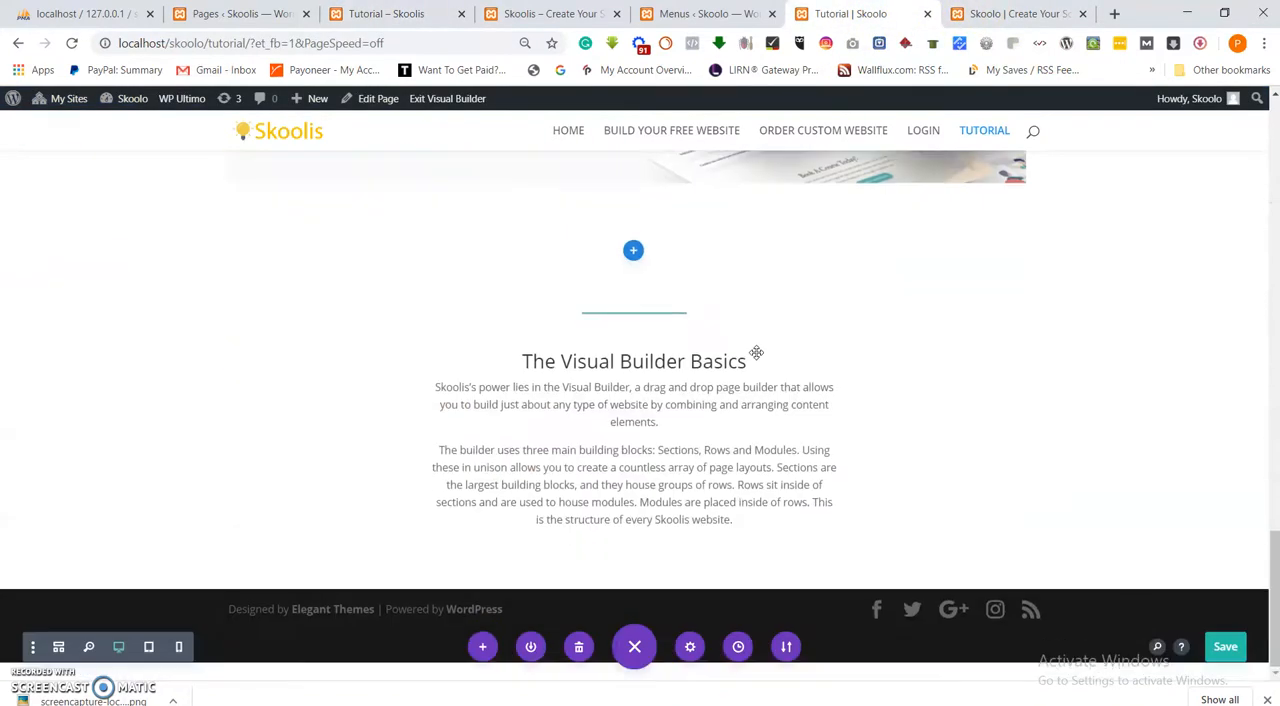
pyautogui.click(1225, 646)
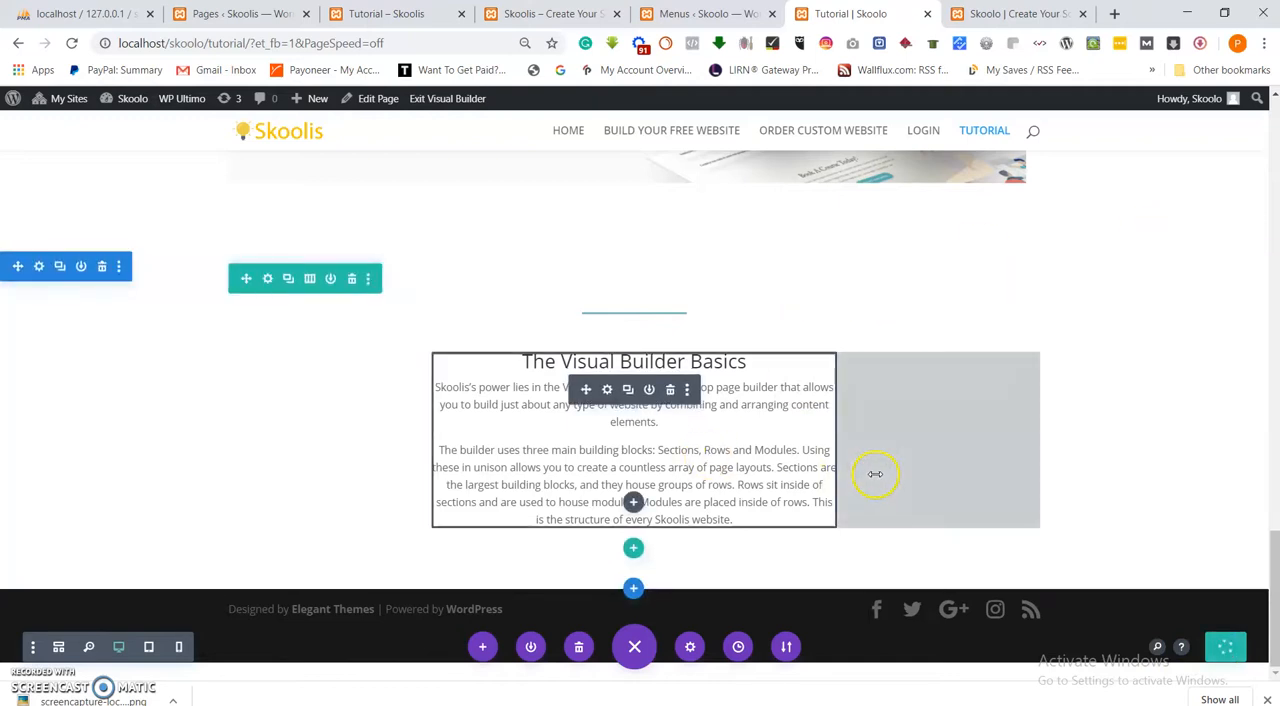
# Examine the Sections, Rows and Modules text blocks on the reference Skoolis Tutorial page and return to the Skoolo Tutorial page.
pyautogui.click(385, 13)
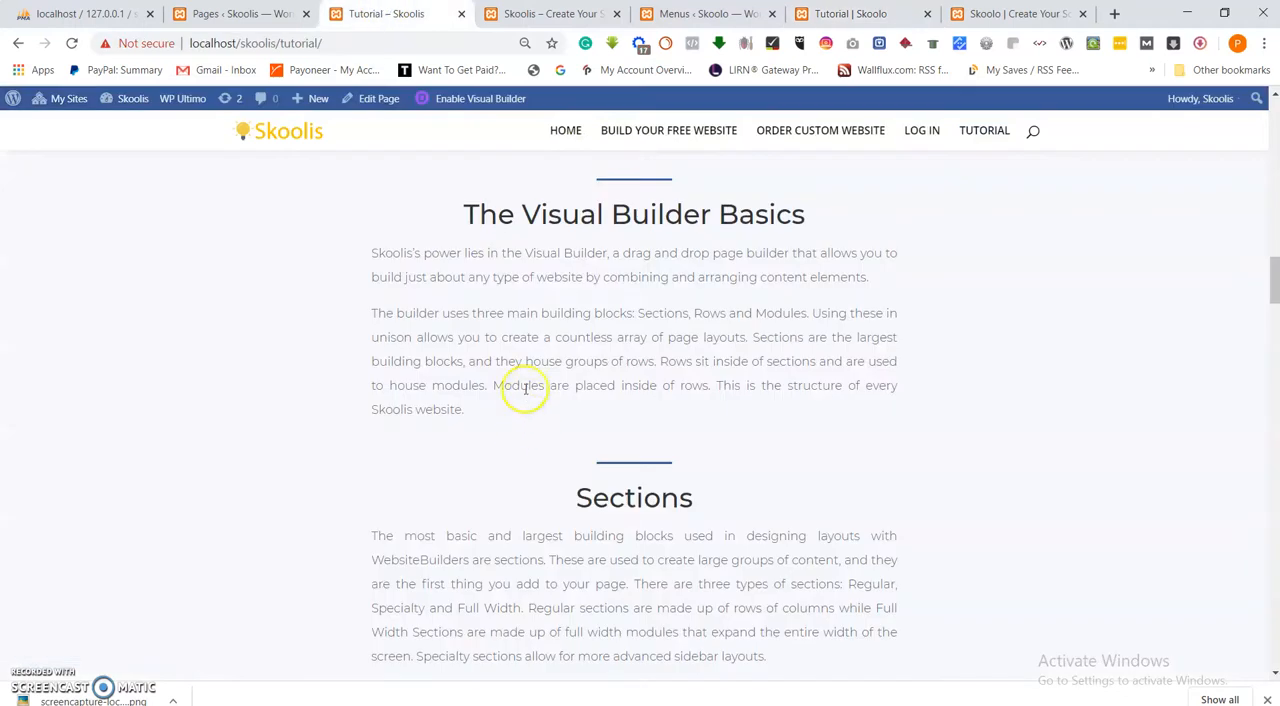
pyautogui.click(985, 22)
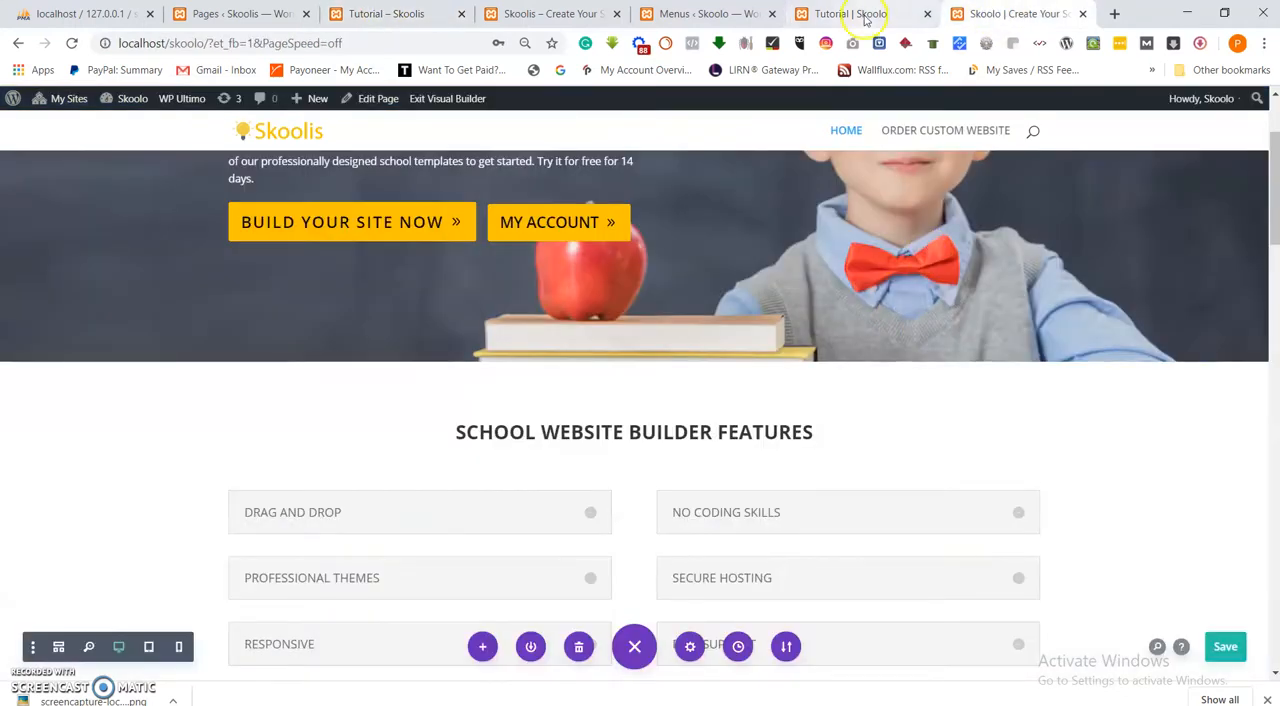
pyautogui.click(864, 13)
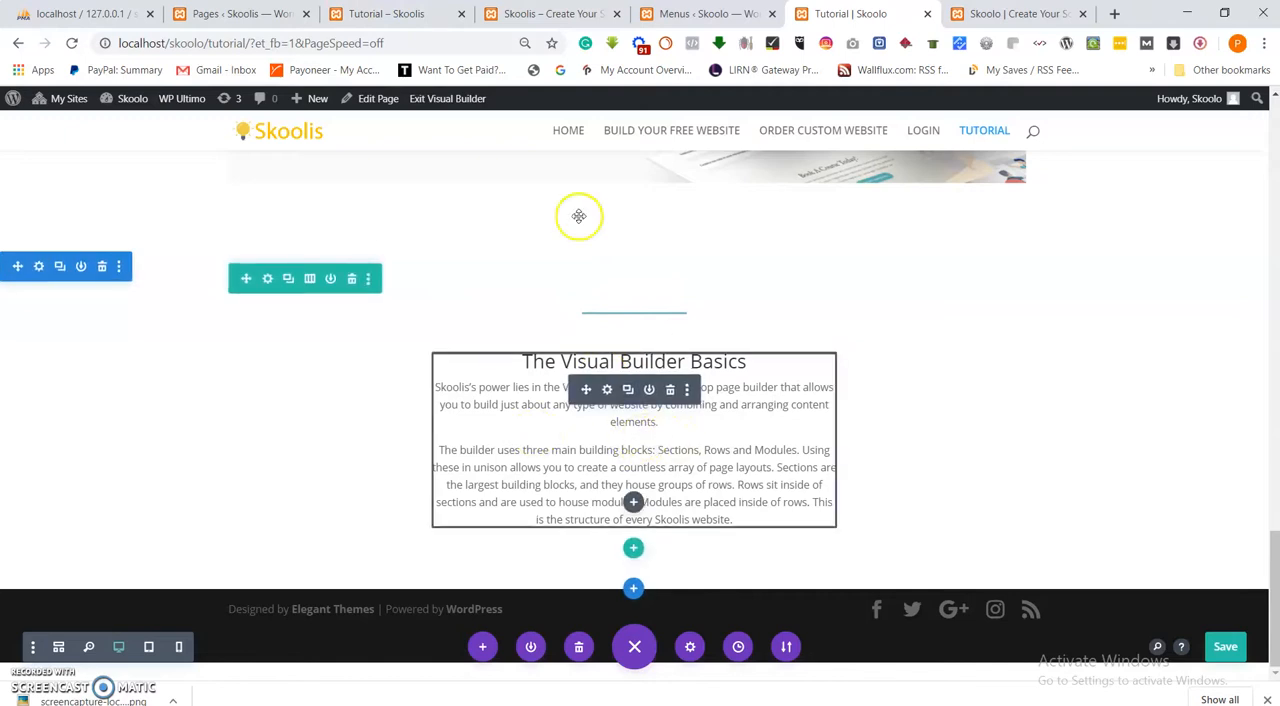
pyautogui.click(390, 14)
pyautogui.scroll(-1, 655, 460)
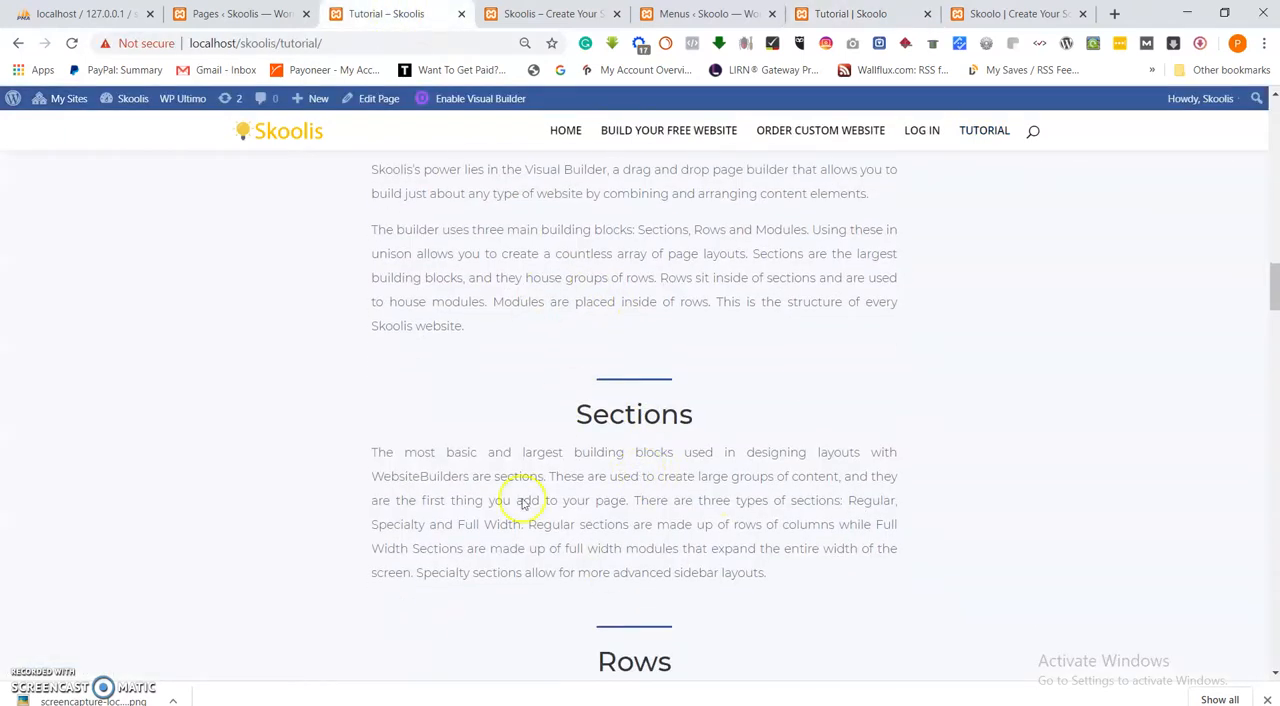
pyautogui.scroll(-4, 700, 476)
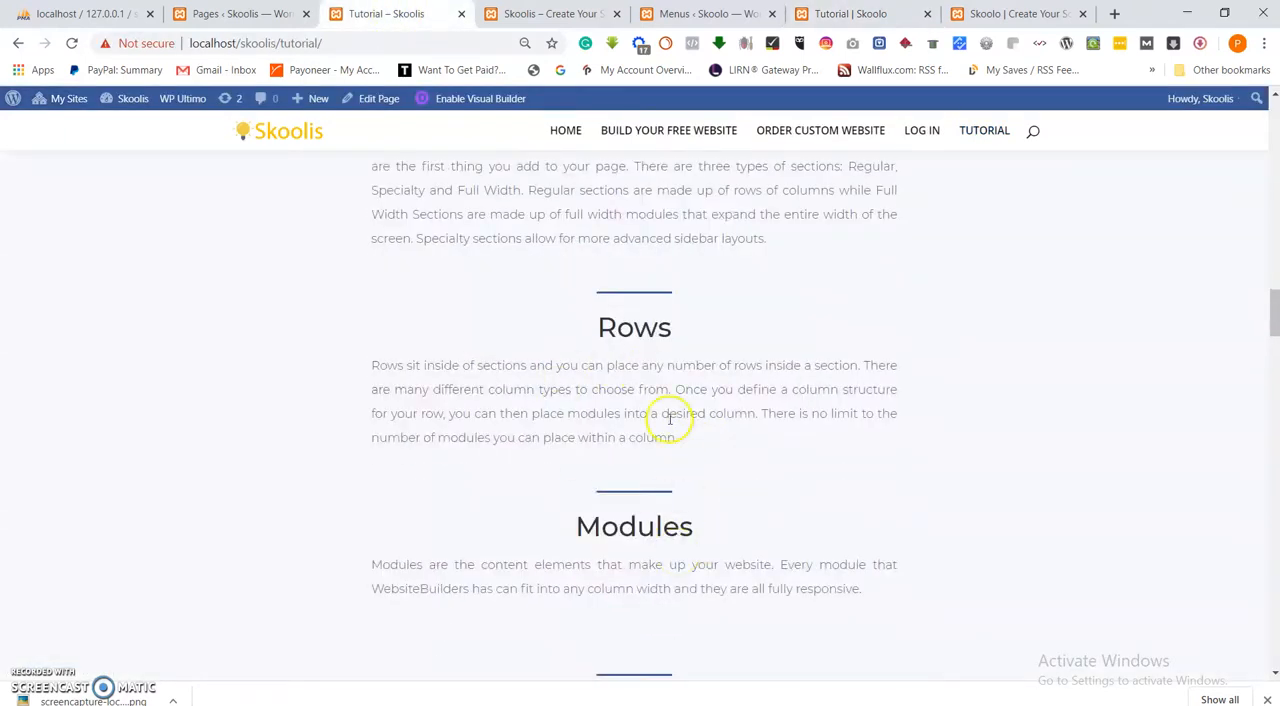
pyautogui.scroll(3, 668, 420)
pyautogui.scroll(3, 640, 346)
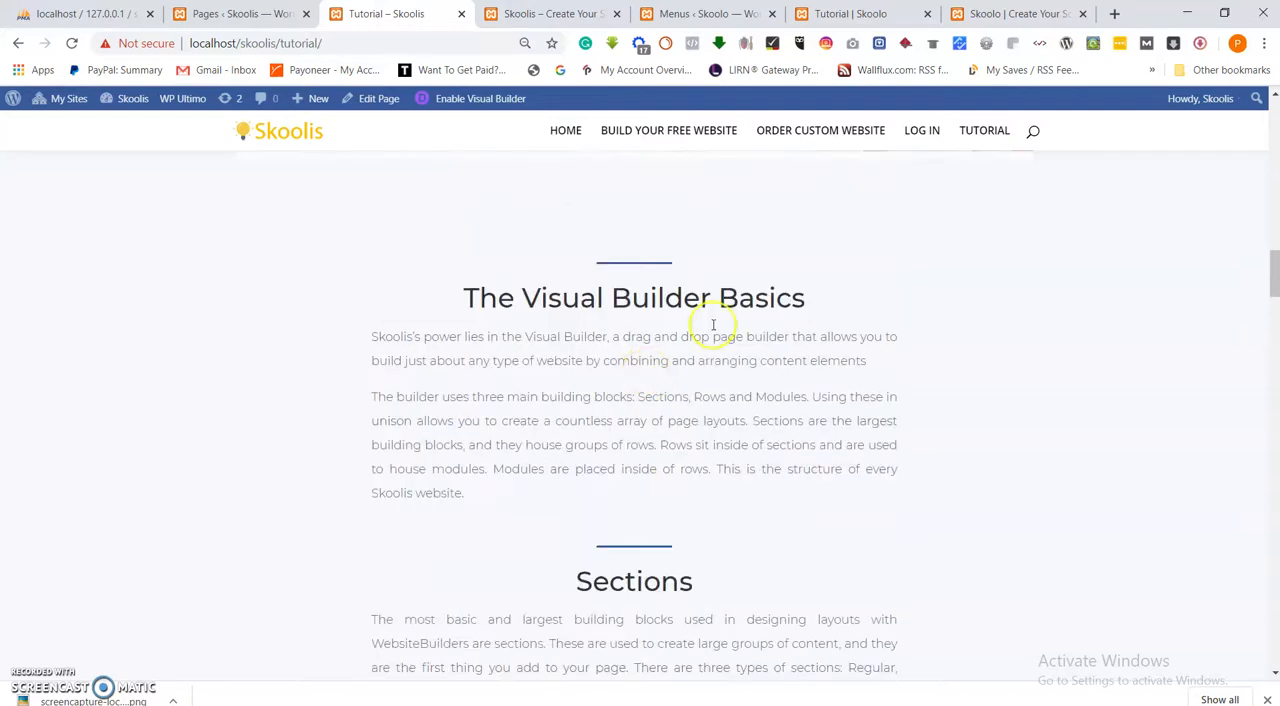
pyautogui.click(985, 14)
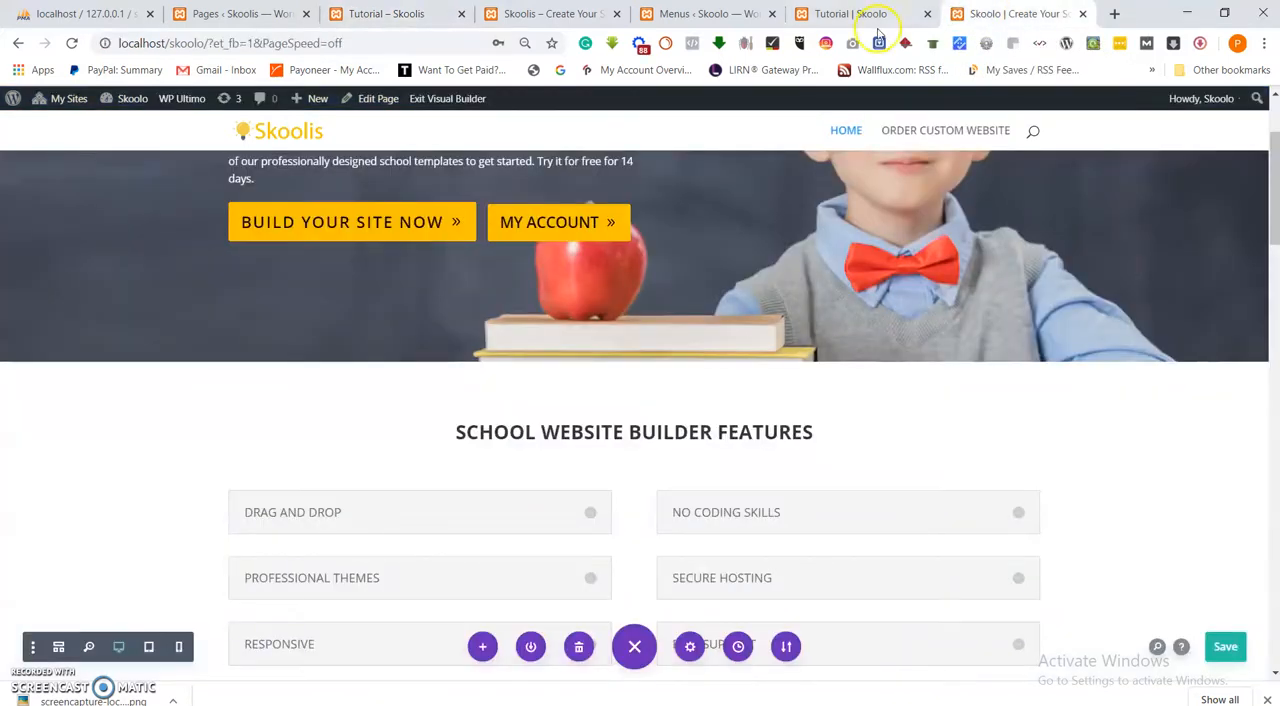
pyautogui.click(860, 14)
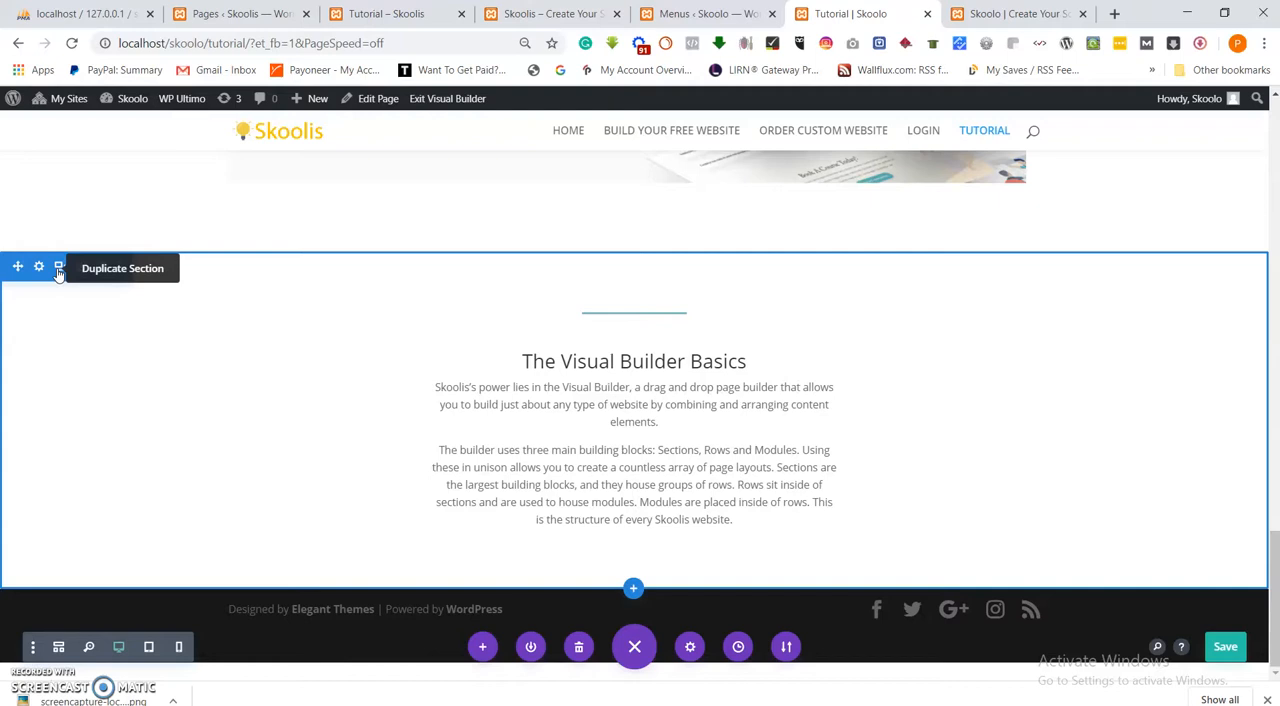
# Duplicate the "The Visual Builder Basics" section with its divider and find the copy below it.
pyautogui.click(60, 273)
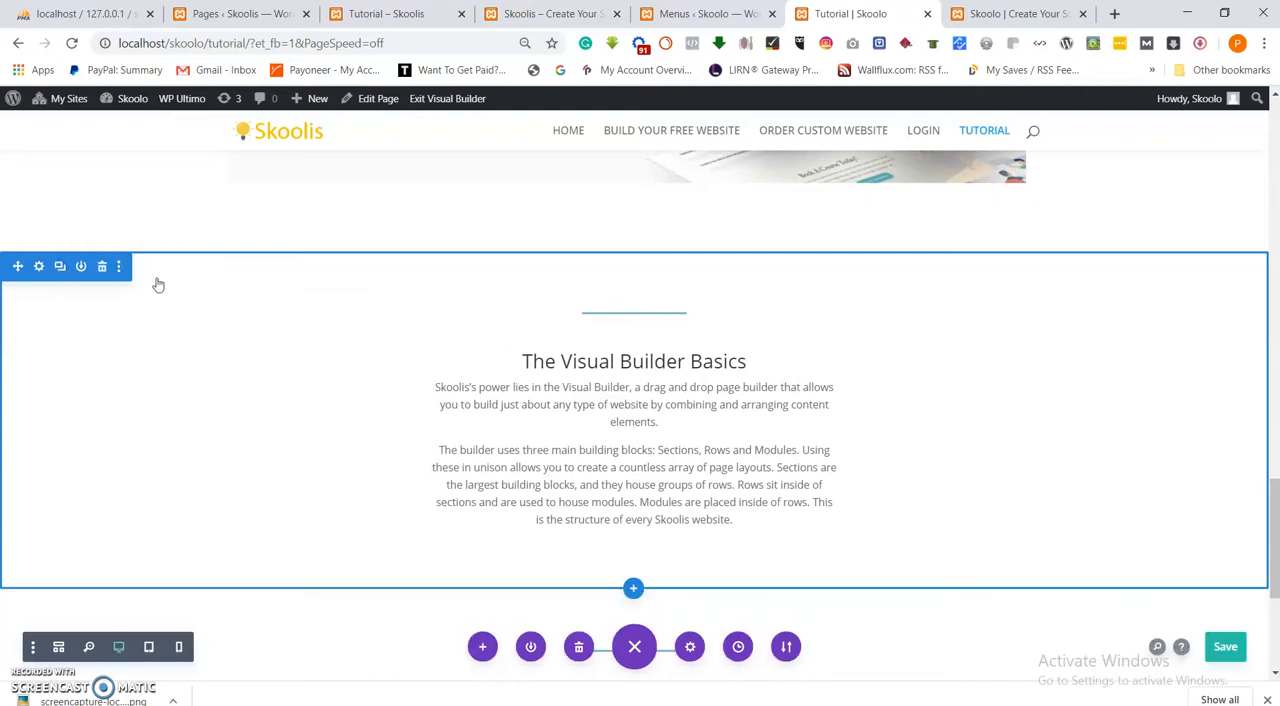
pyautogui.scroll(-3, 493, 365)
pyautogui.scroll(-1, 621, 488)
pyautogui.scroll(4, 603, 343)
pyautogui.scroll(-3, 608, 353)
pyautogui.scroll(-1, 645, 480)
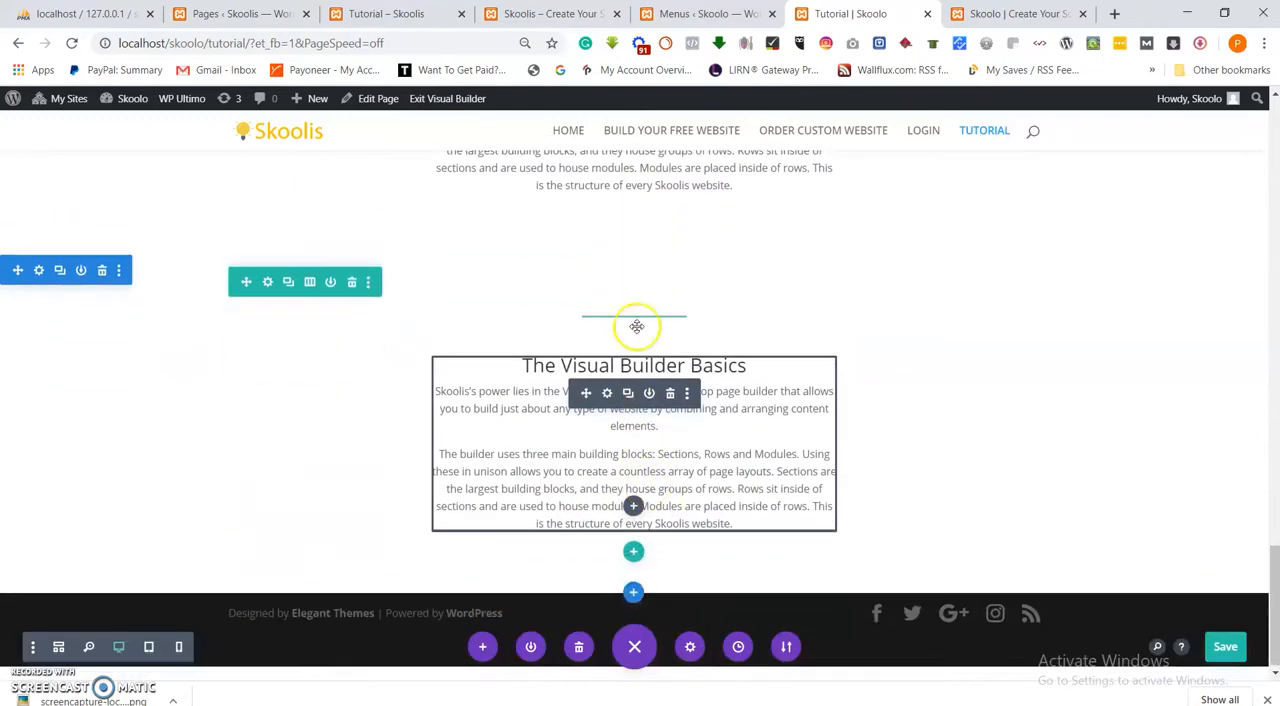
pyautogui.scroll(3, 645, 330)
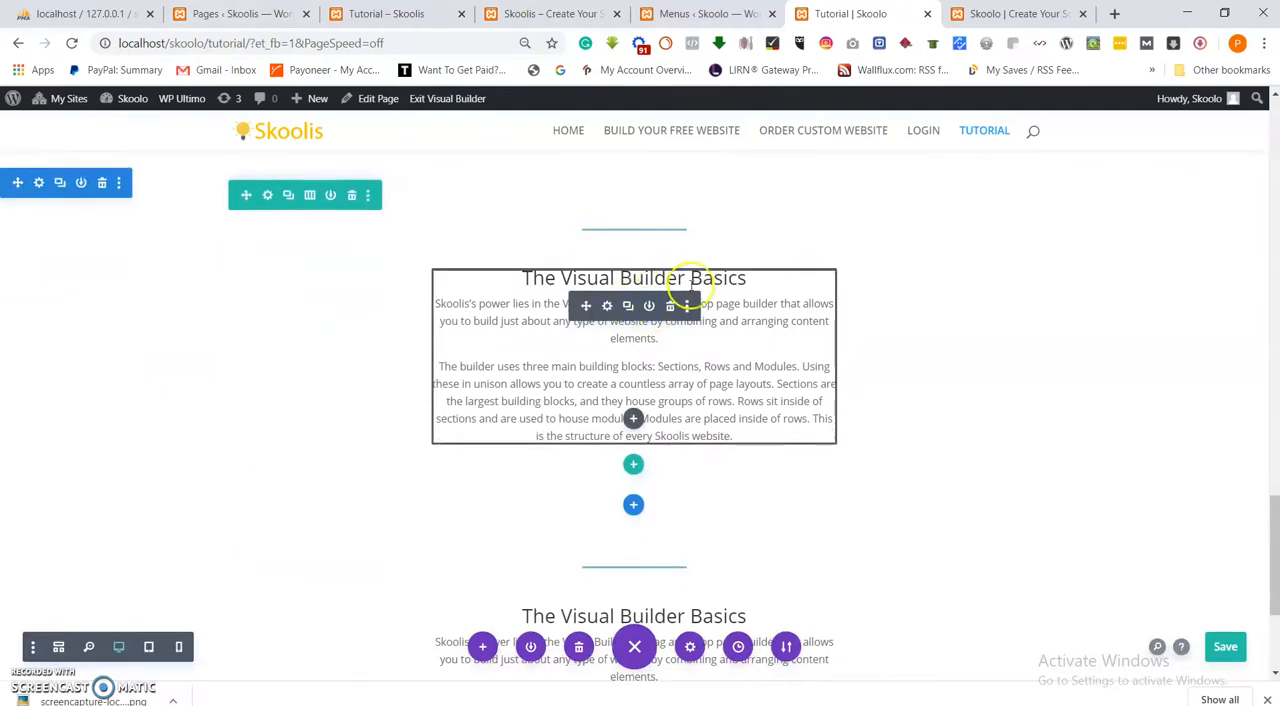
pyautogui.scroll(-3, 660, 440)
# Copy the "Sections" heading and paragraph from the reference Skoolis Tutorial page and return to the Skoolo Tutorial page.
pyautogui.click(360, 14)
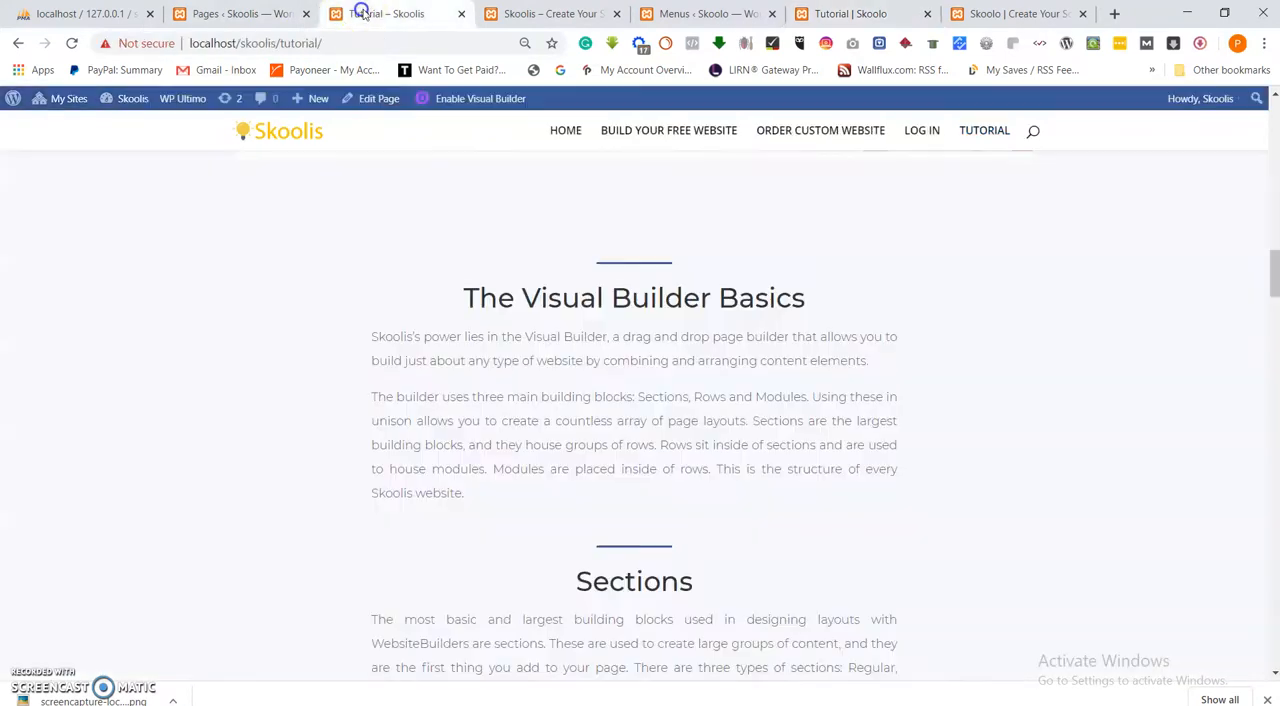
pyautogui.scroll(-3, 655, 290)
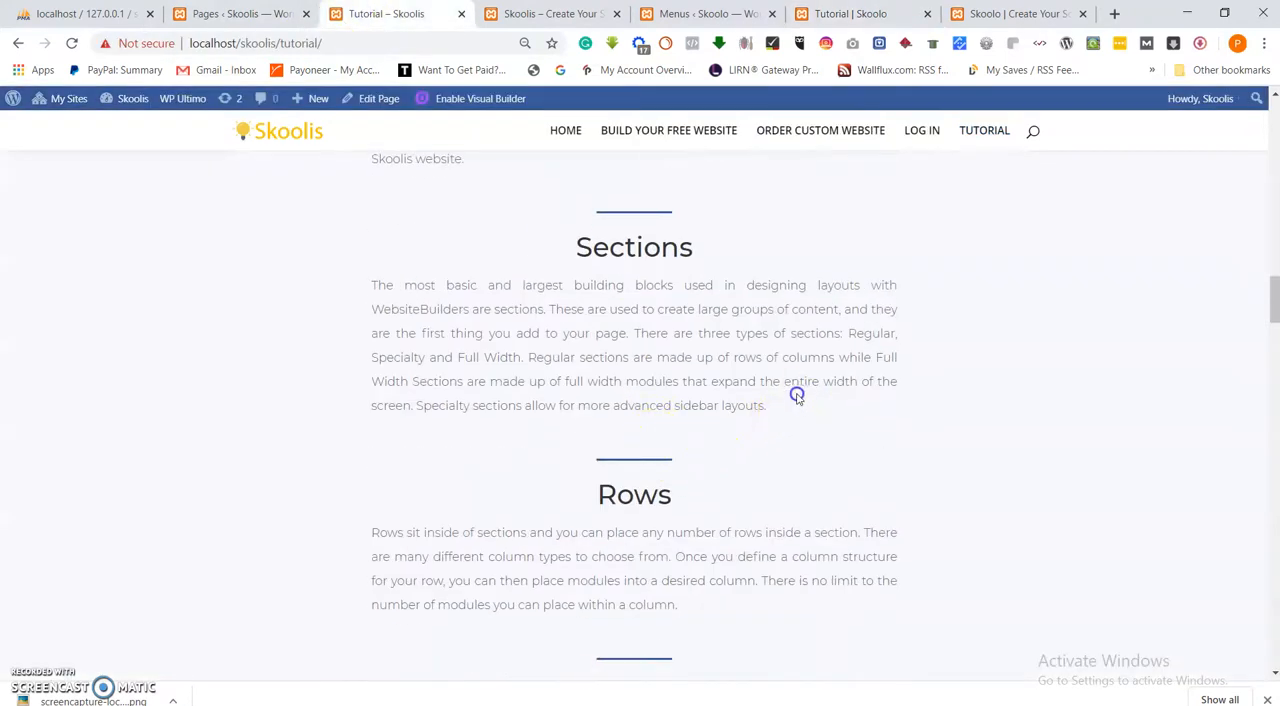
pyautogui.moveTo(797, 397); pyautogui.dragTo(510, 258)
pyautogui.rightClick(604, 249)
pyautogui.click(636, 264)
pyautogui.click(986, 14)
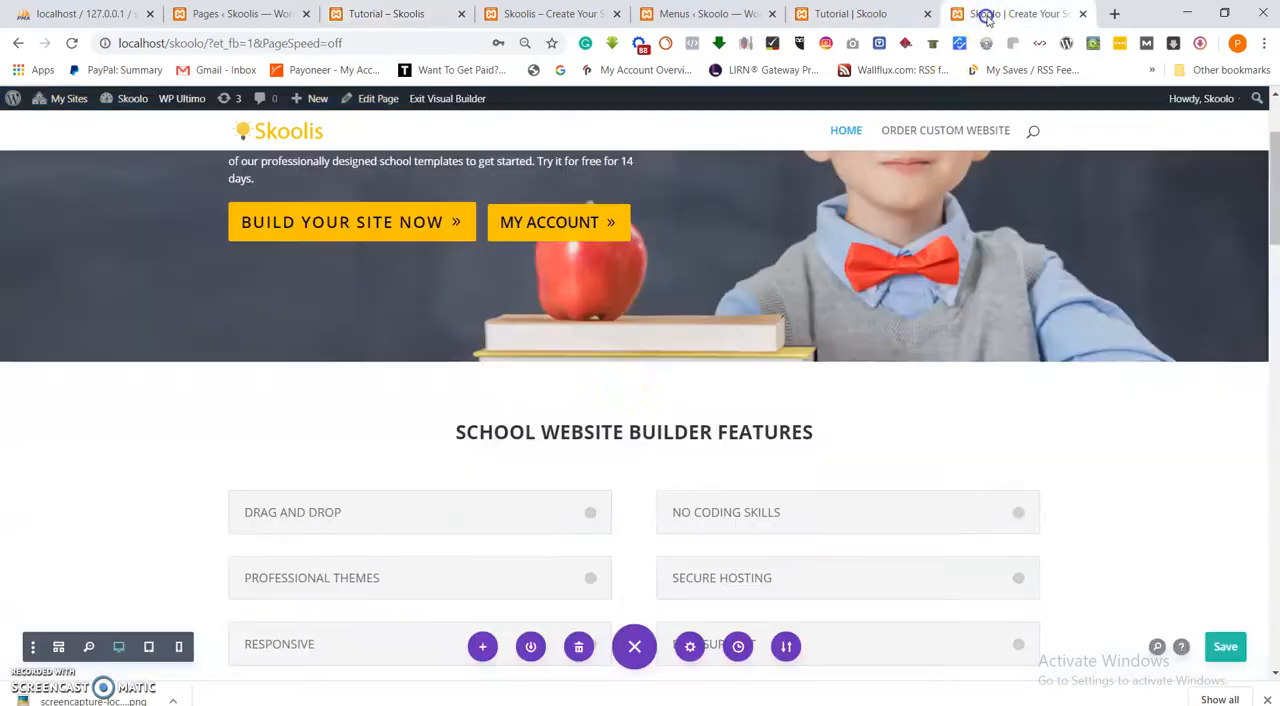
pyautogui.click(828, 14)
# Replace the text of the duplicated Visual Builder Basics module with the copied "Sections" text, centre it and save the module.
pyautogui.click(607, 393)
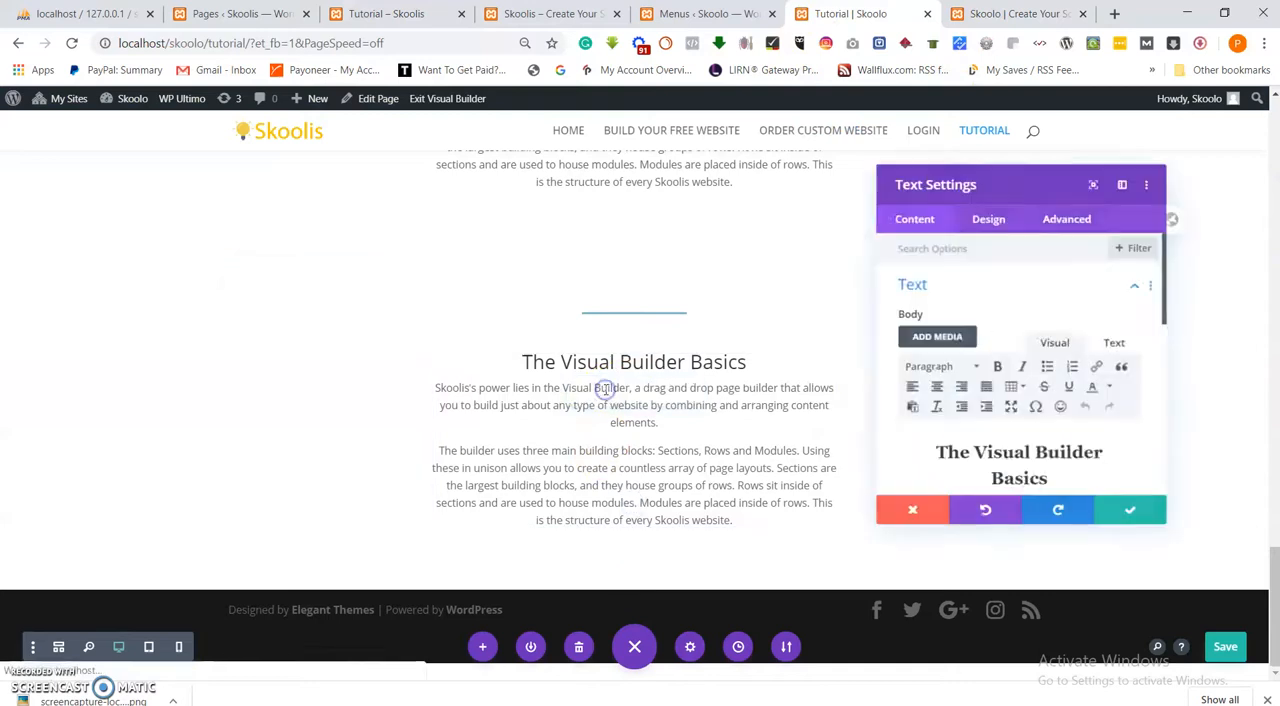
pyautogui.click(990, 459)
pyautogui.hotkey('ctrl', 'a')
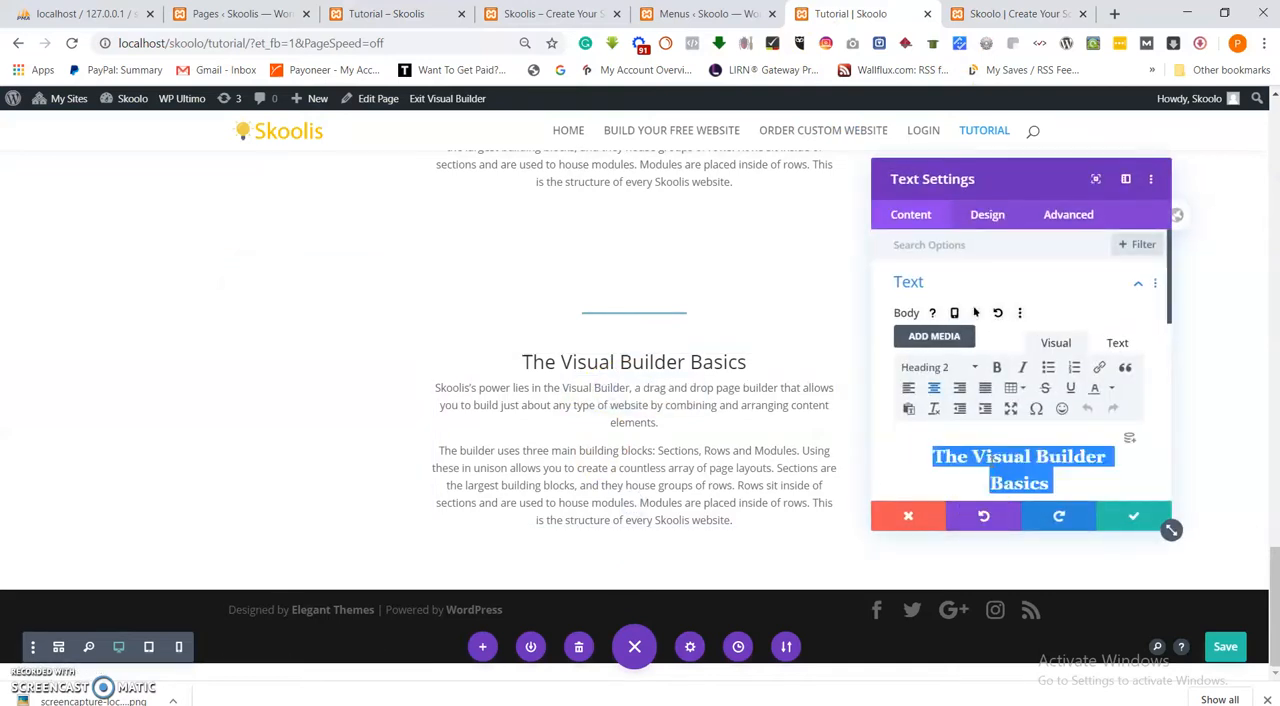
pyautogui.hotkey('ctrl', 'v')
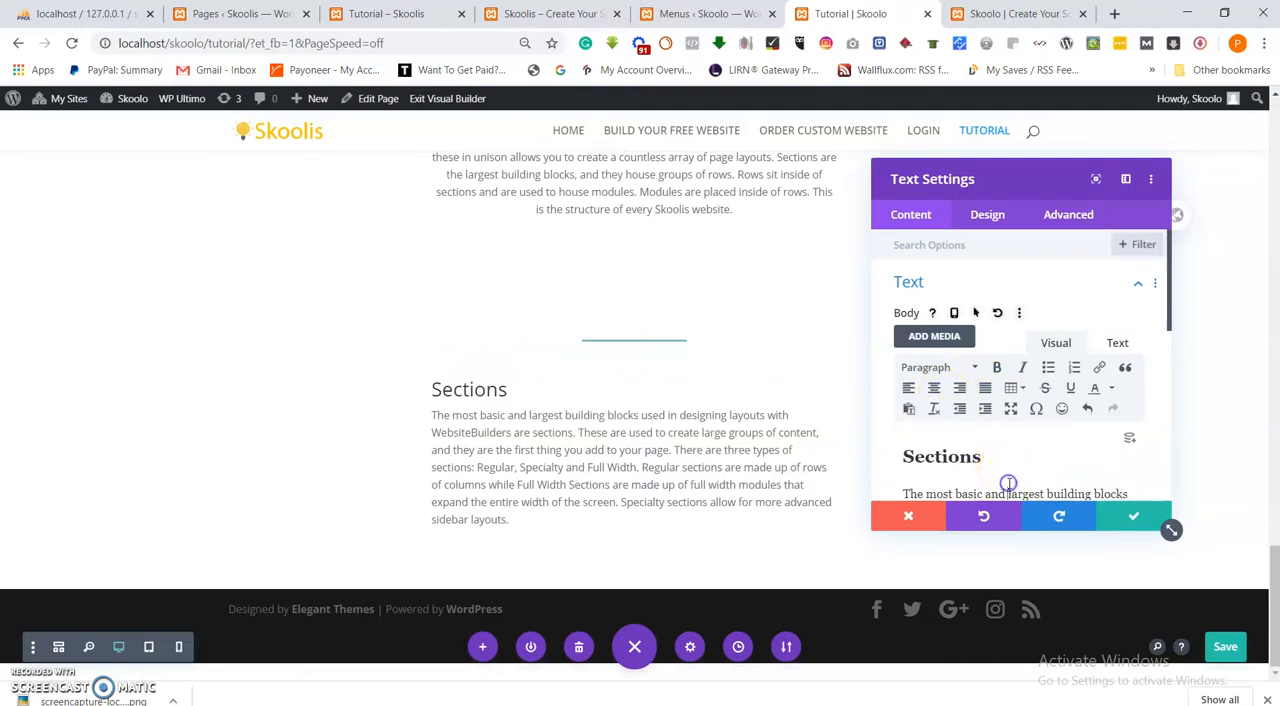
pyautogui.hotkey('ctrl', 'a')
pyautogui.click(935, 389)
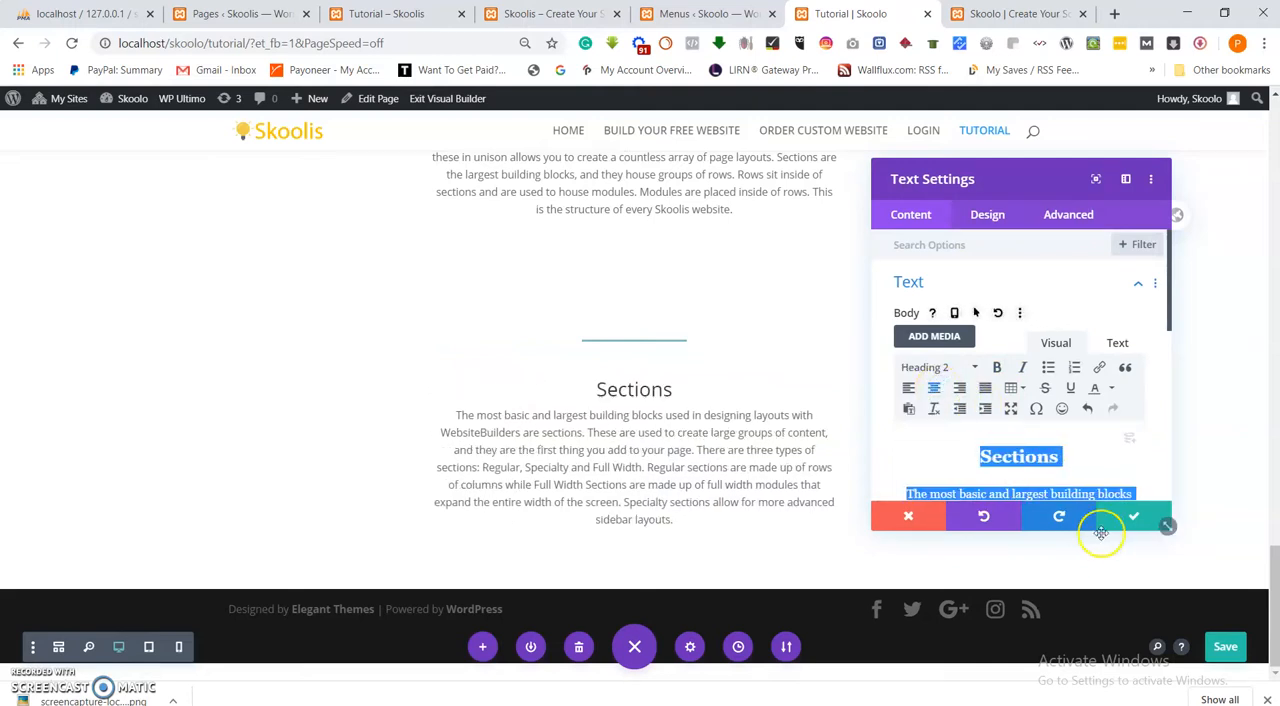
pyautogui.click(1133, 515)
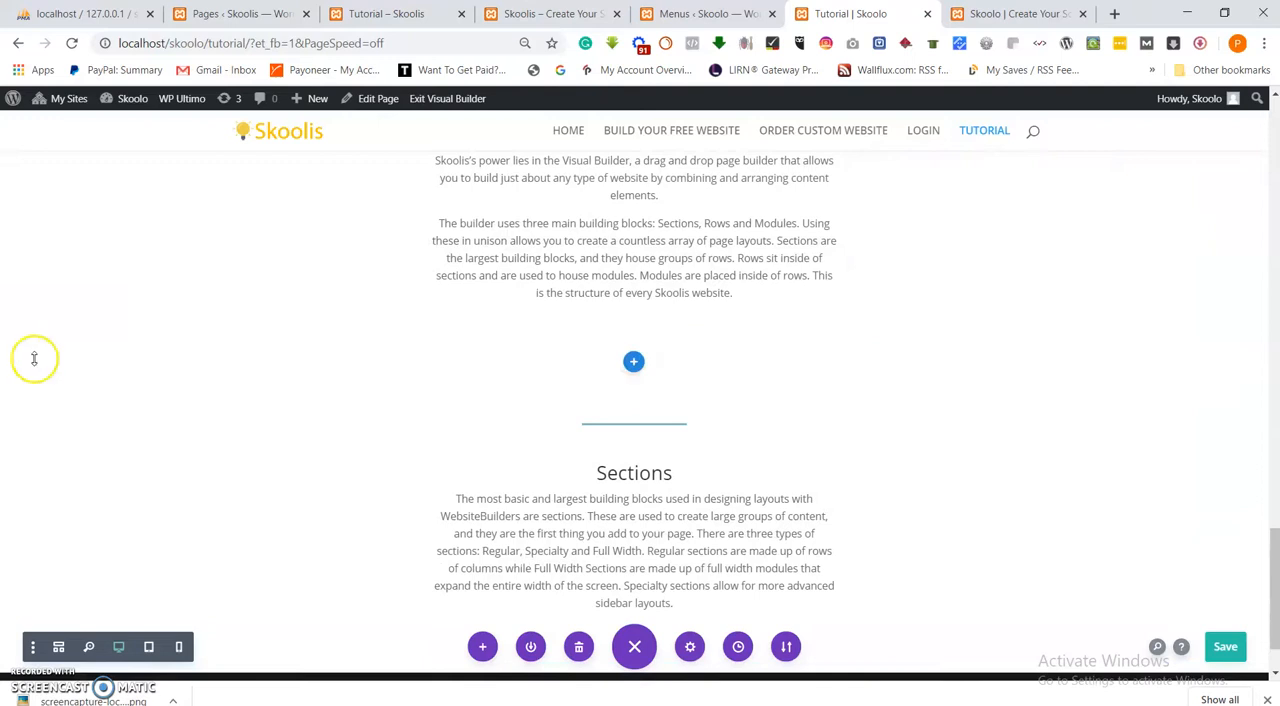
# Duplicate the "Sections" section and copy the "Rows" heading and paragraph from the reference Skoolis Tutorial page.
pyautogui.moveTo(60, 380); pyautogui.dragTo(606, 498)
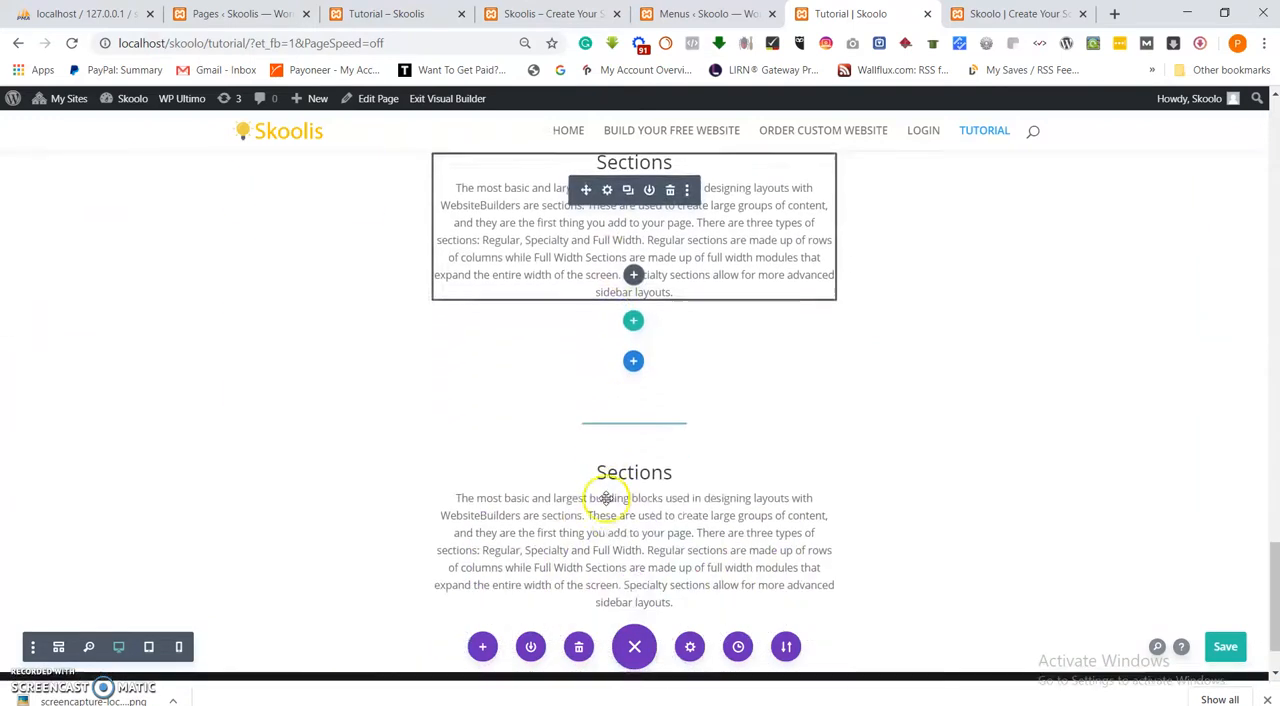
pyautogui.click(376, 13)
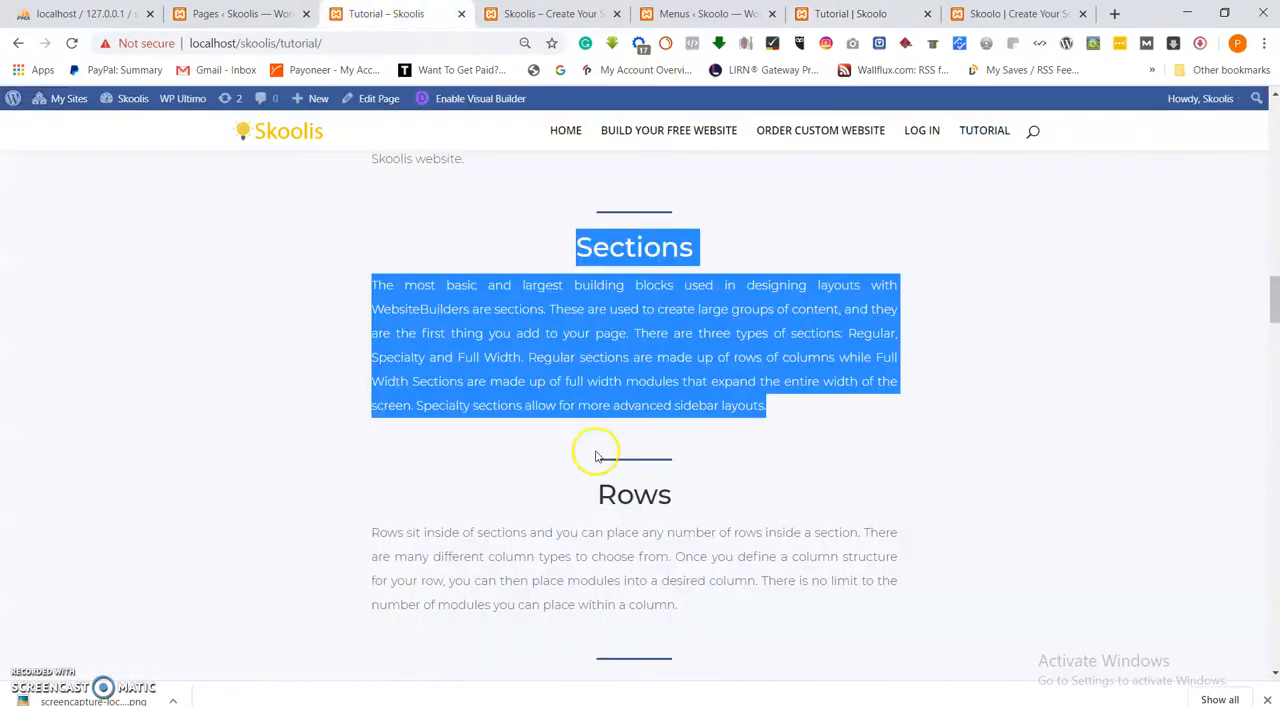
pyautogui.scroll(-1, 650, 475)
pyautogui.click(686, 535)
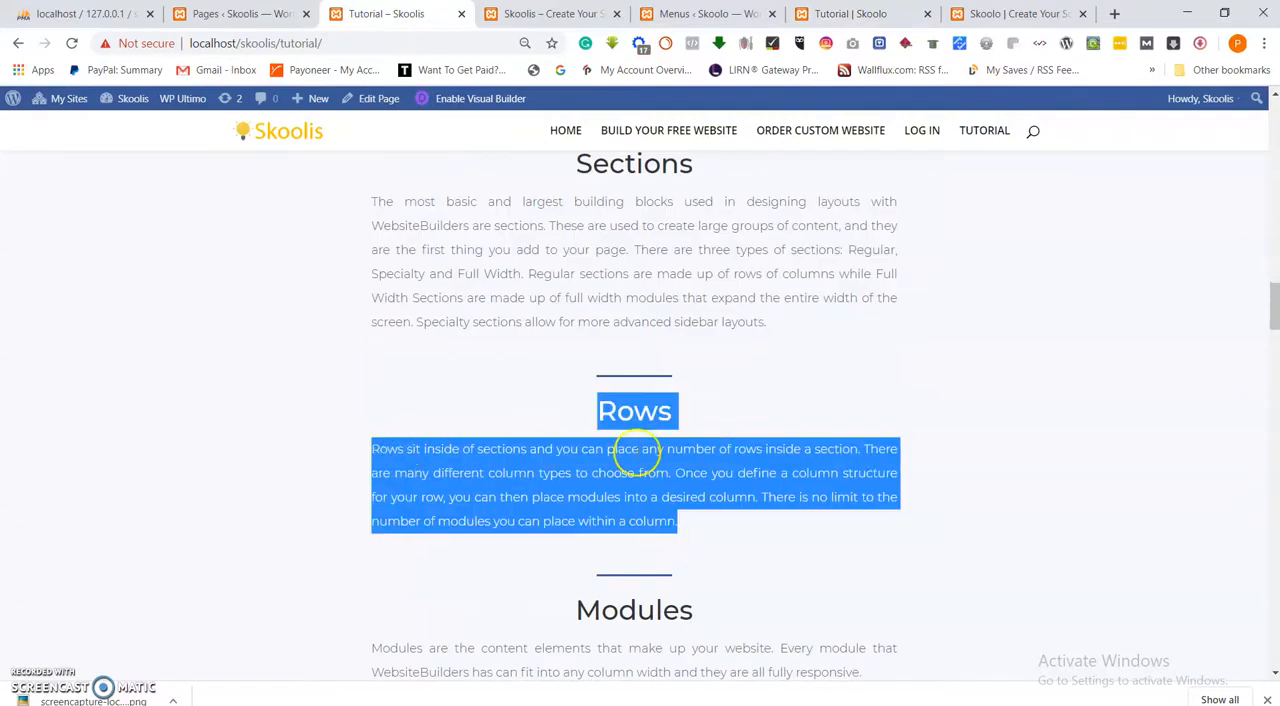
pyautogui.rightClick(645, 412)
pyautogui.click(650, 421)
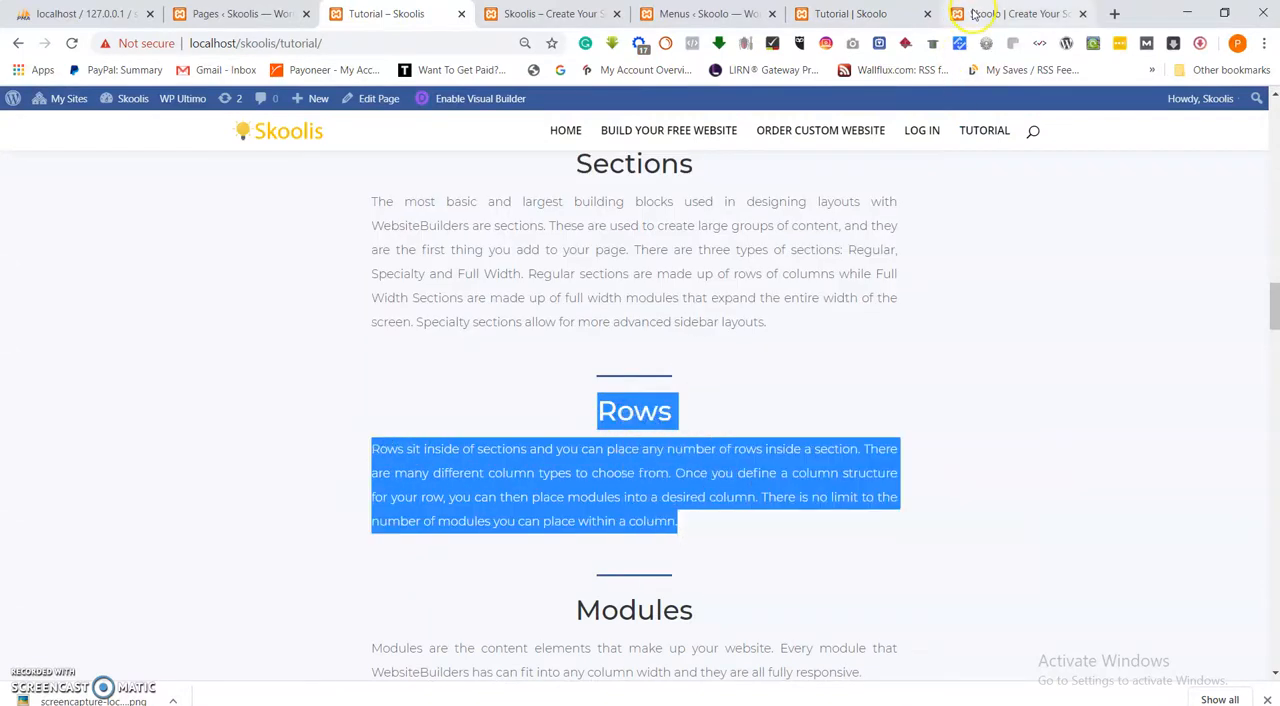
pyautogui.click(858, 14)
# Replace the text in the duplicated "Sections" module with the copied "Rows" text, centre it and save the module.
pyautogui.scroll(-1, 650, 470)
pyautogui.scroll(3, 689, 372)
pyautogui.scroll(-3, 692, 400)
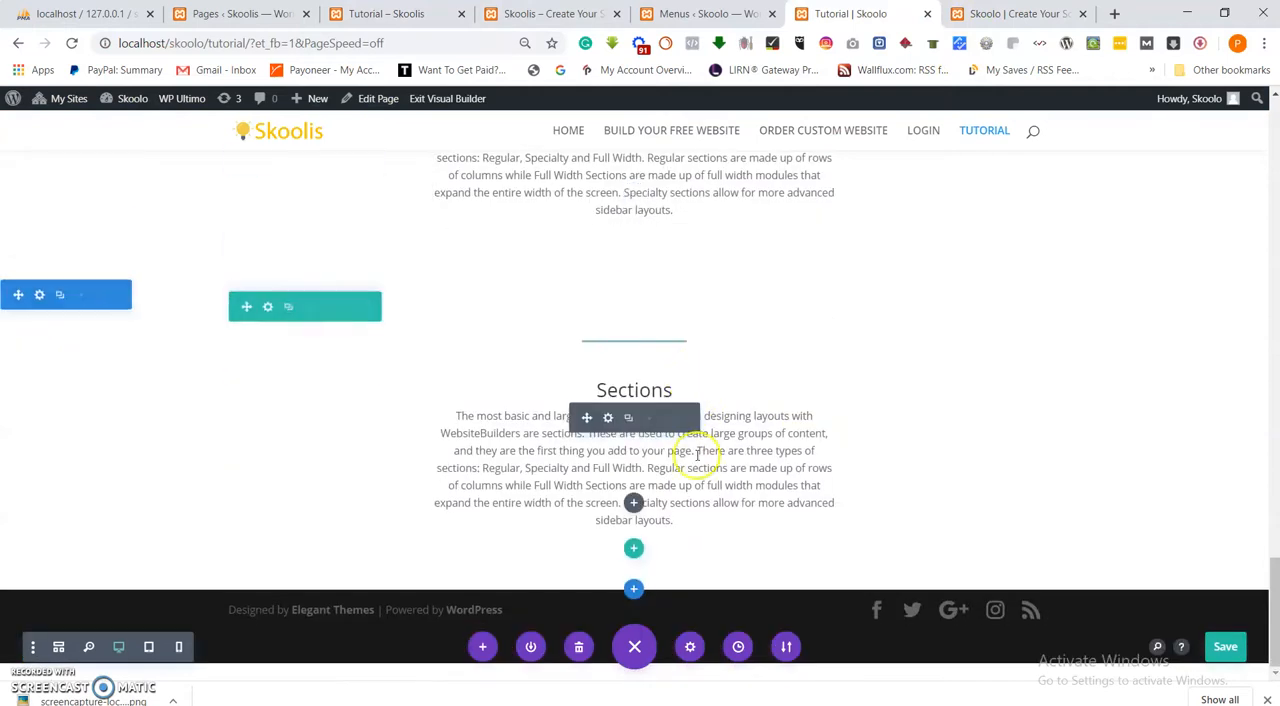
pyautogui.click(607, 419)
pyautogui.hotkey('ctrl', 'a')
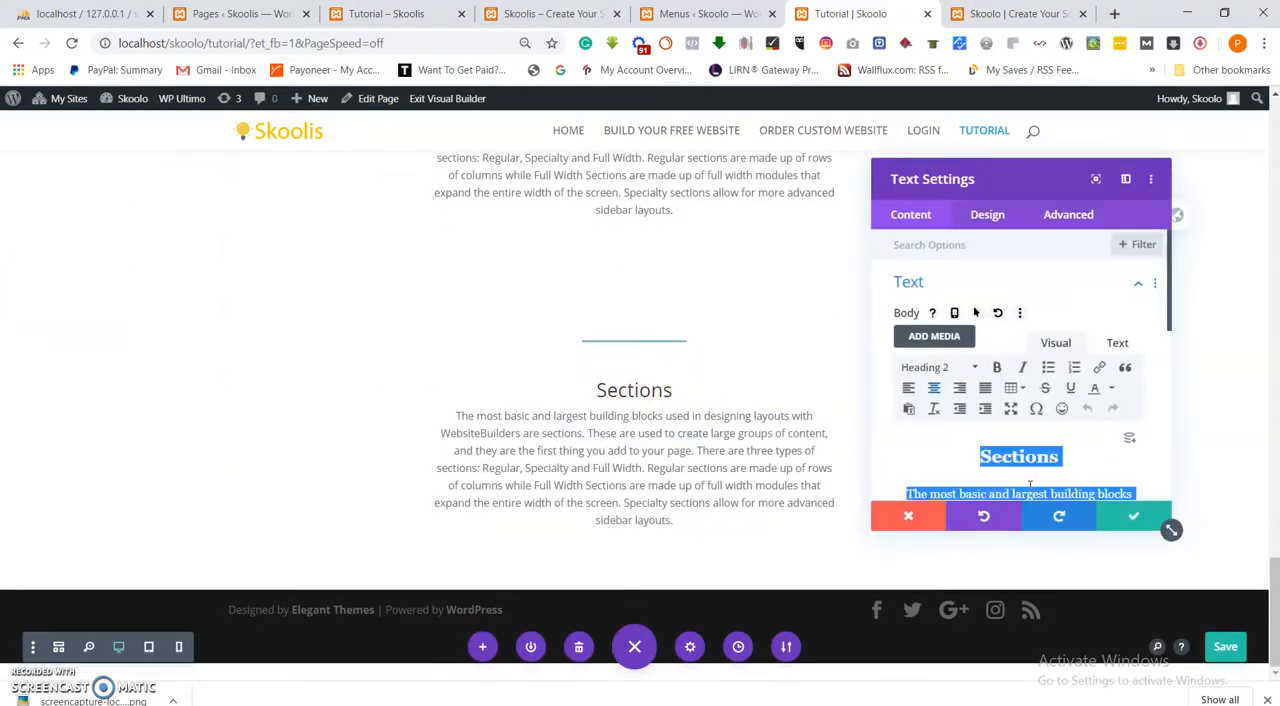
pyautogui.hotkey('ctrl', 'v')
pyautogui.hotkey('ctrl', 'a')
pyautogui.click(938, 392)
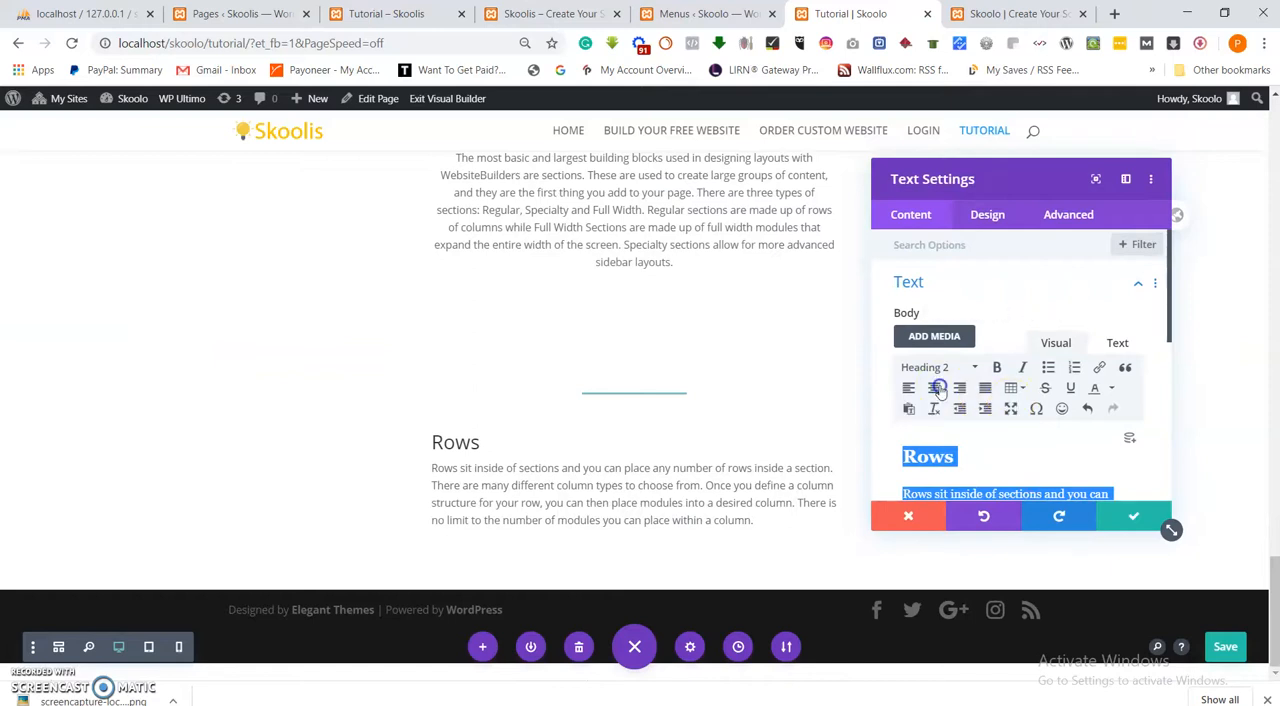
pyautogui.click(1136, 515)
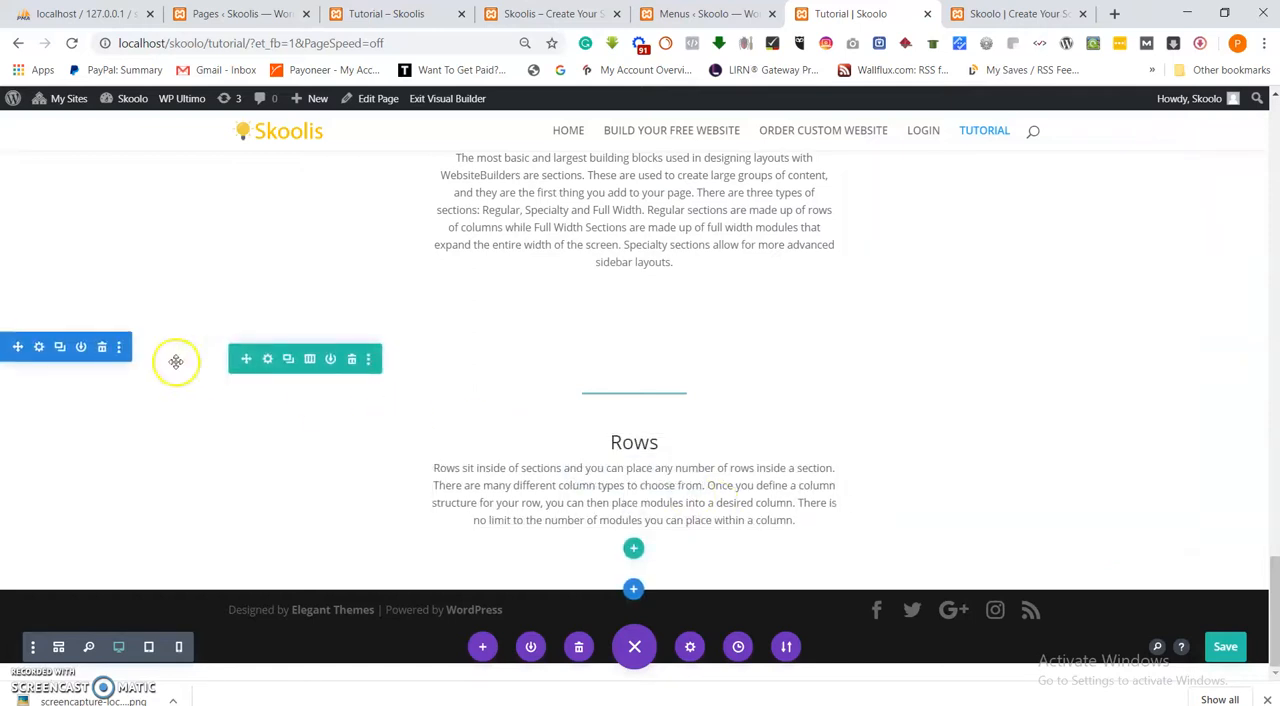
# Duplicate the "Rows" section and copy the "Modules" heading and paragraph from the reference Skoolis Tutorial page.
pyautogui.click(59, 347)
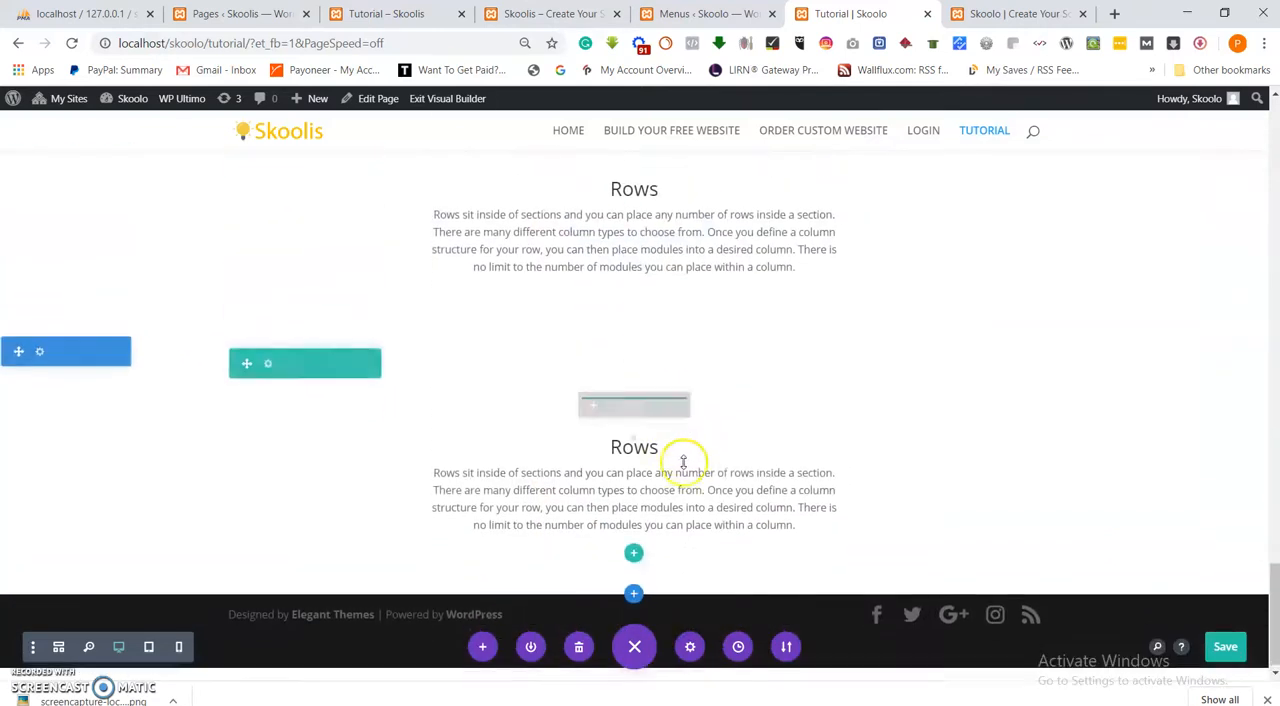
pyautogui.click(225, 14)
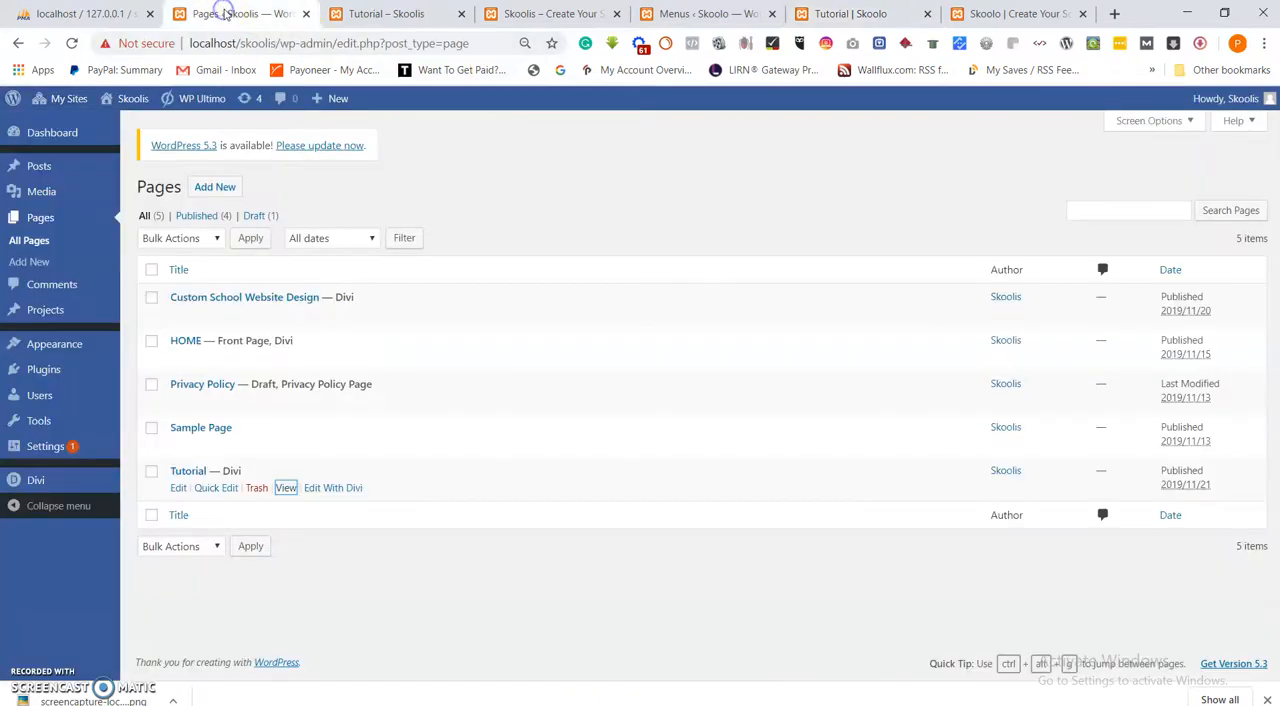
pyautogui.click(391, 12)
pyautogui.scroll(-3, 571, 402)
pyautogui.scroll(-1, 571, 404)
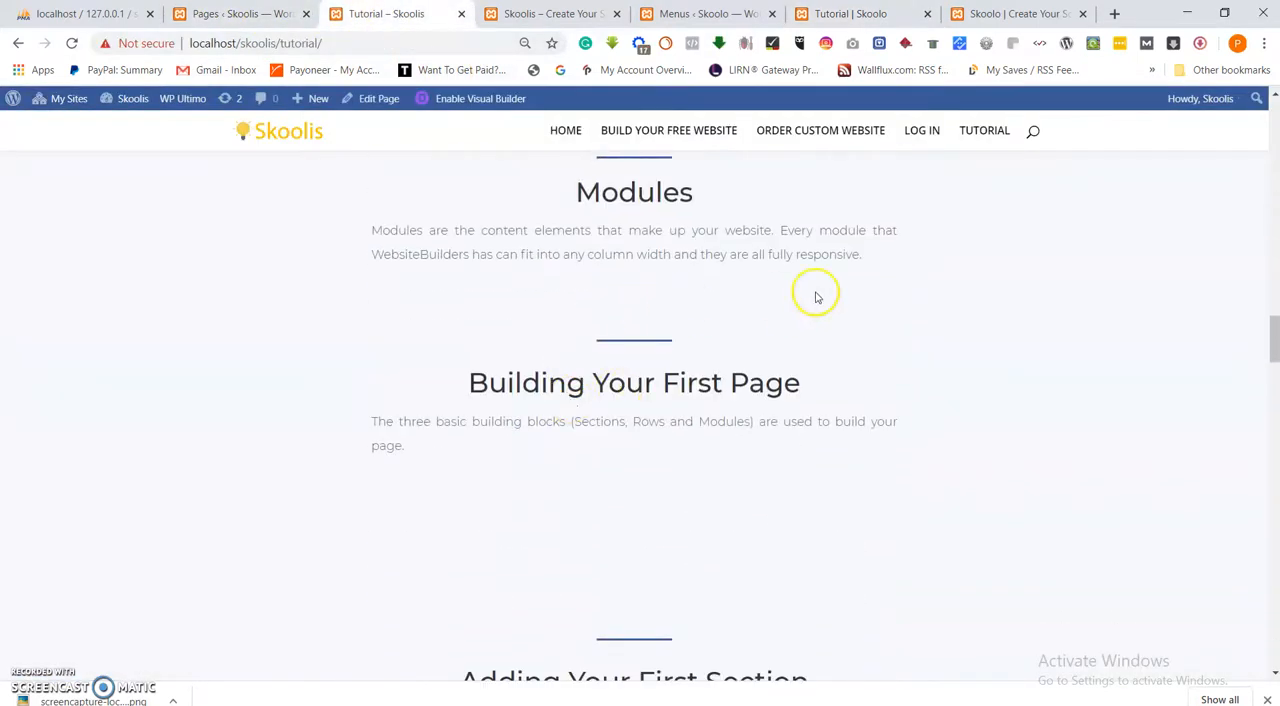
pyautogui.scroll(1, 886, 340)
pyautogui.moveTo(886, 346); pyautogui.dragTo(491, 293)
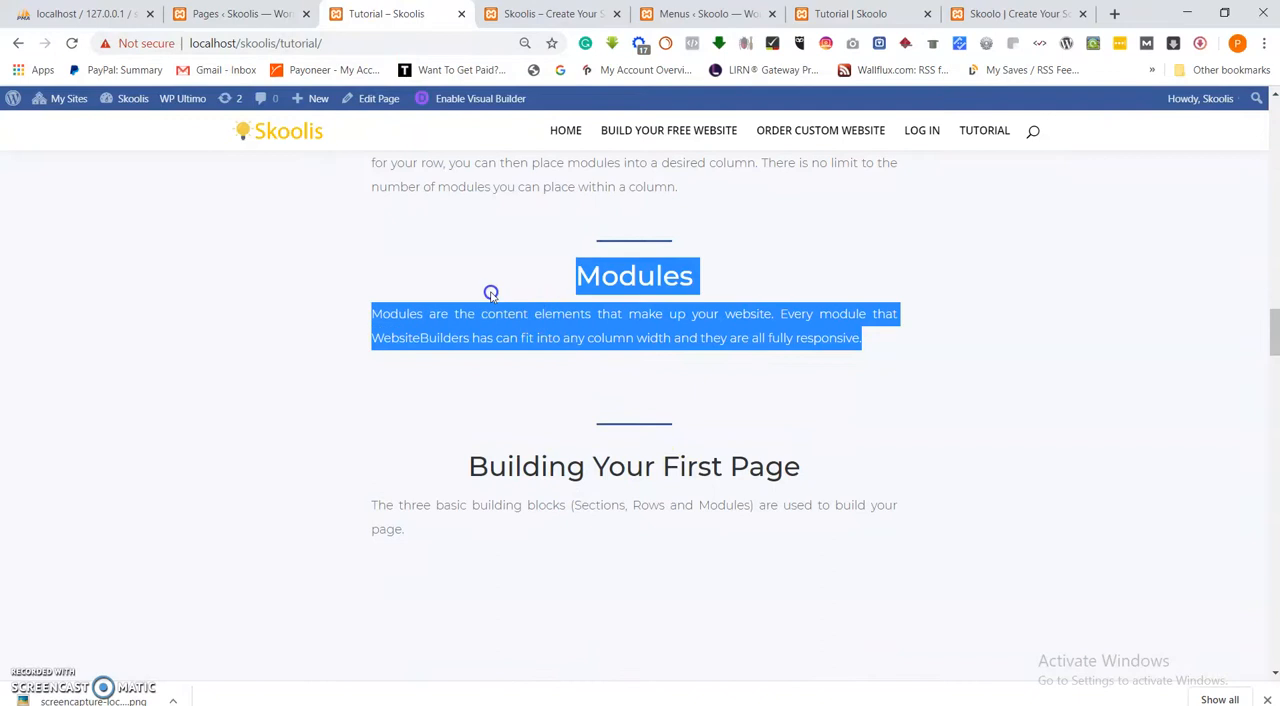
pyautogui.rightClick(653, 307)
pyautogui.click(689, 291)
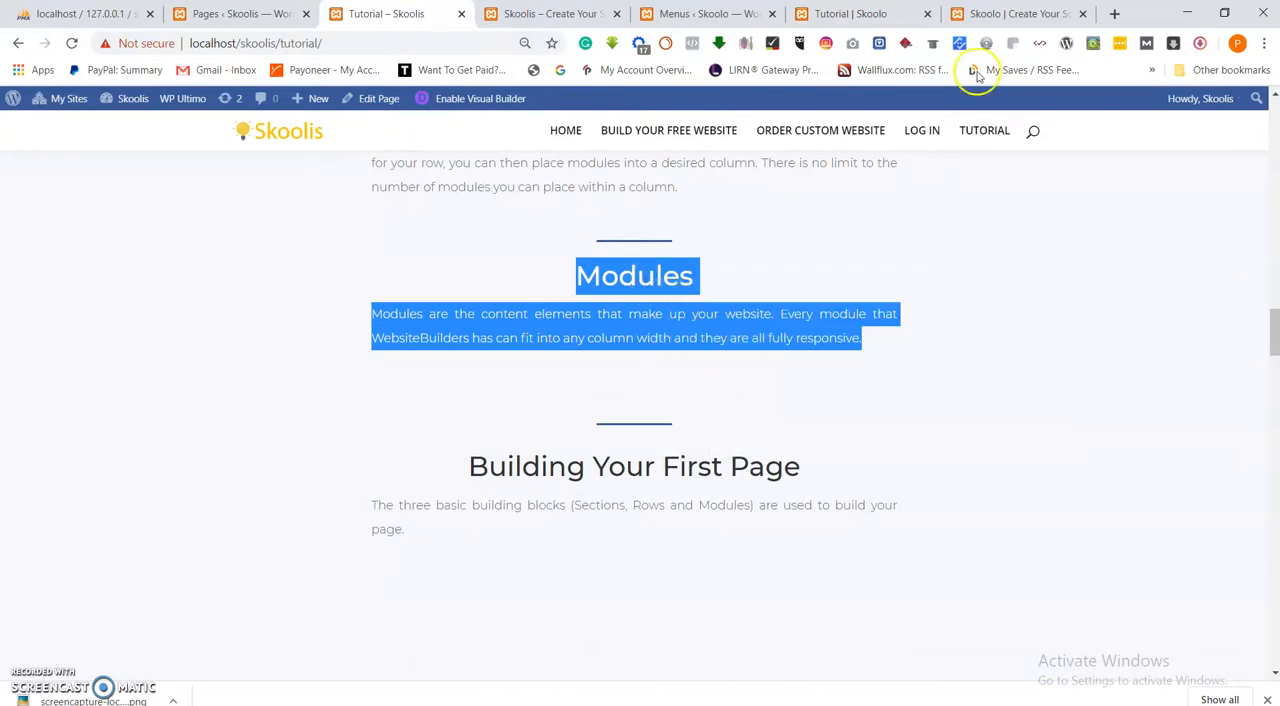
pyautogui.click(855, 13)
# Replace the text in the duplicated "Rows" module with the copied "Modules" text, centre it and save the module.
pyautogui.click(607, 470)
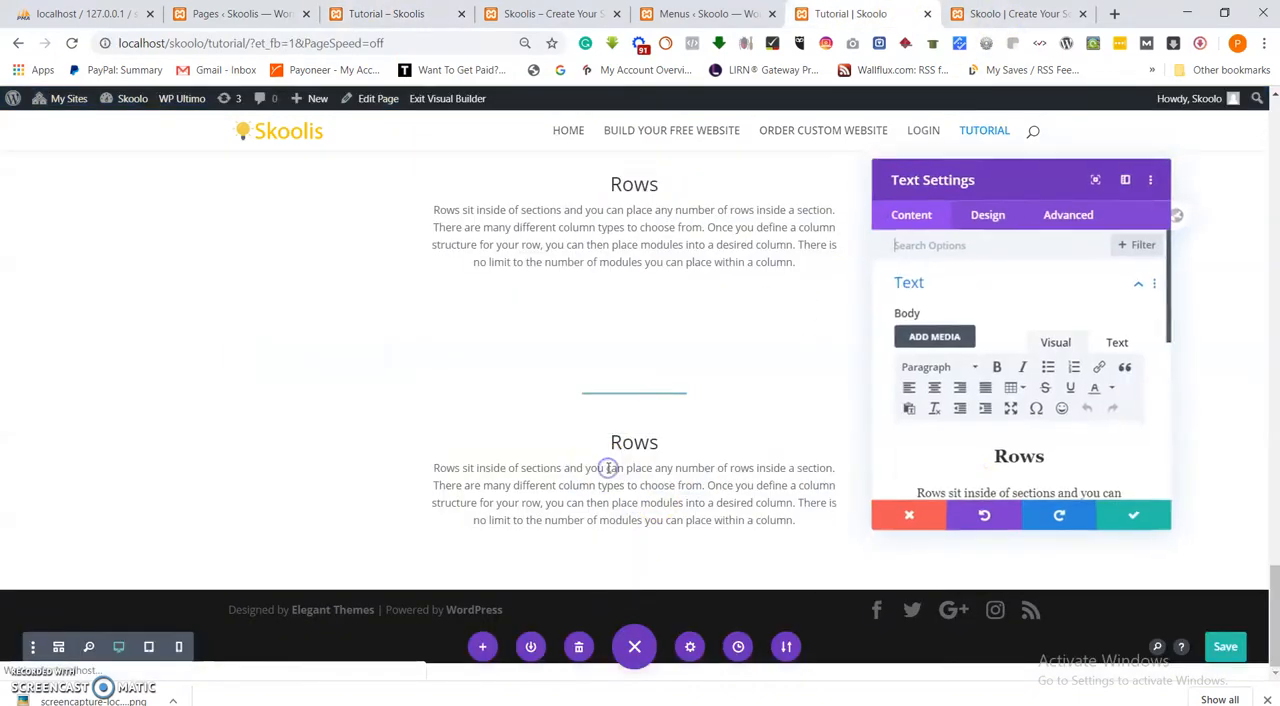
pyautogui.hotkey('ctrl', 'a')
pyautogui.hotkey('ctrl', 'v')
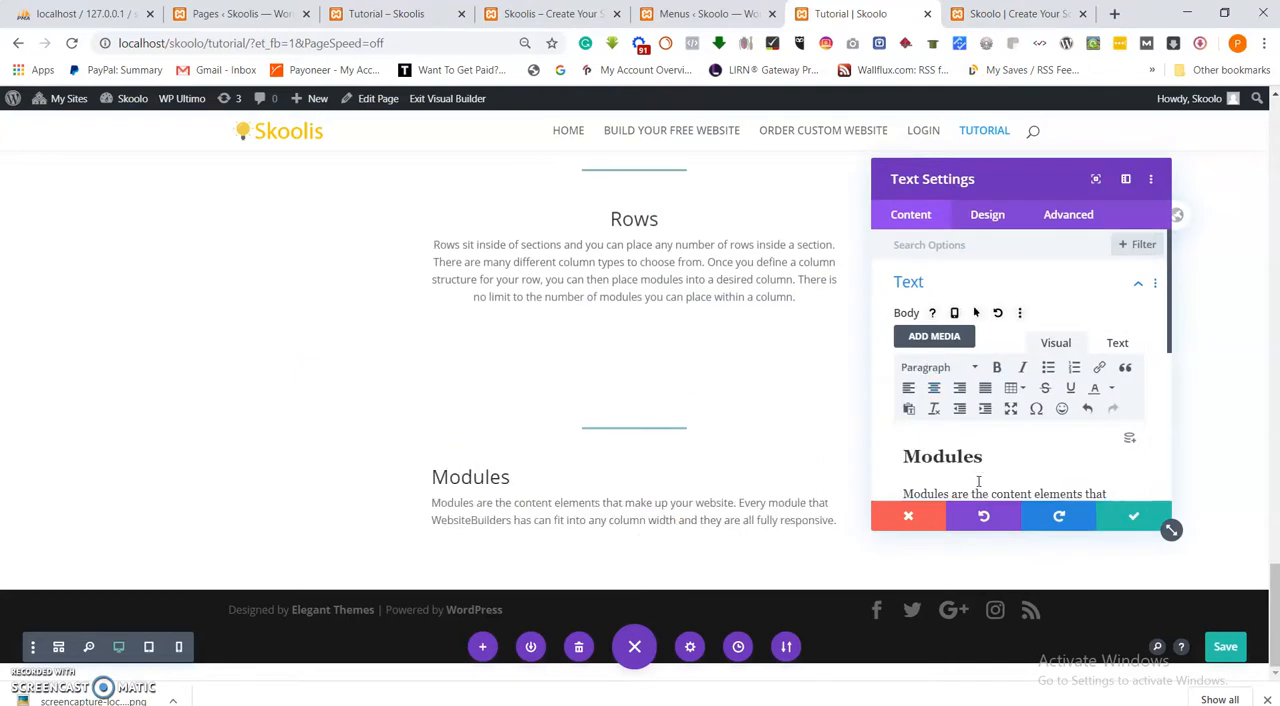
pyautogui.hotkey('ctrl', 'a')
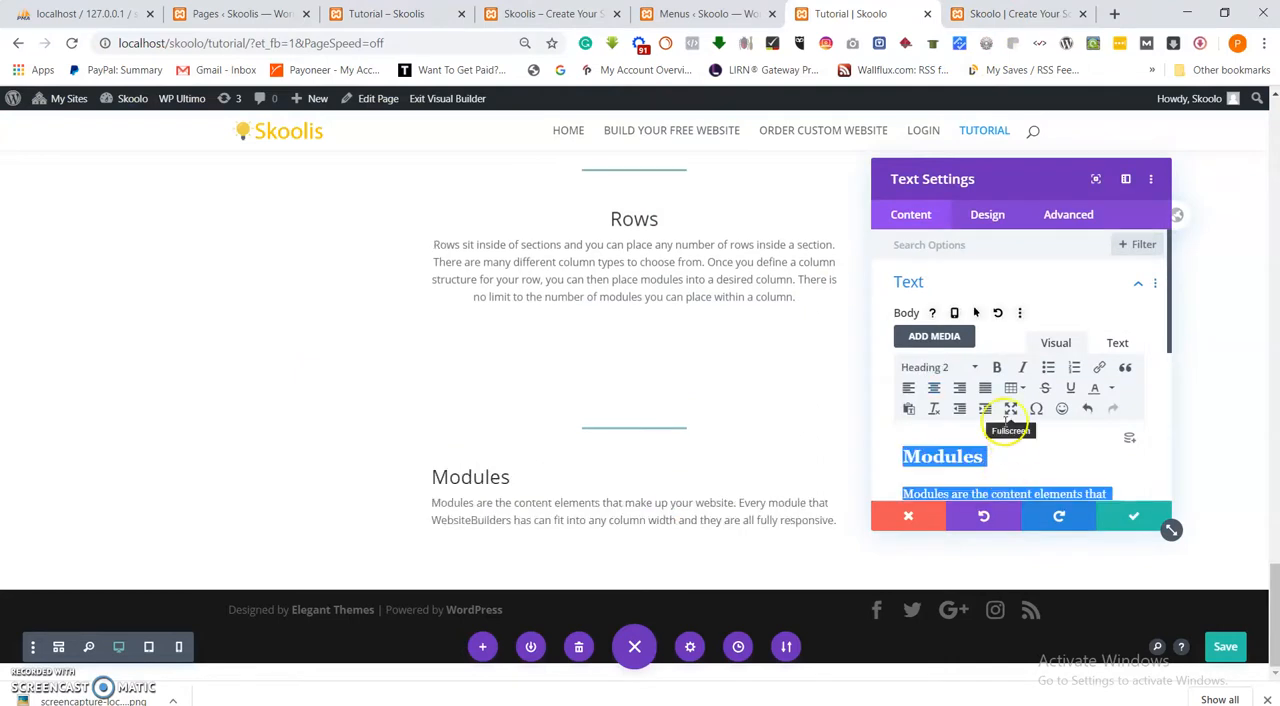
pyautogui.click(934, 388)
pyautogui.click(1130, 519)
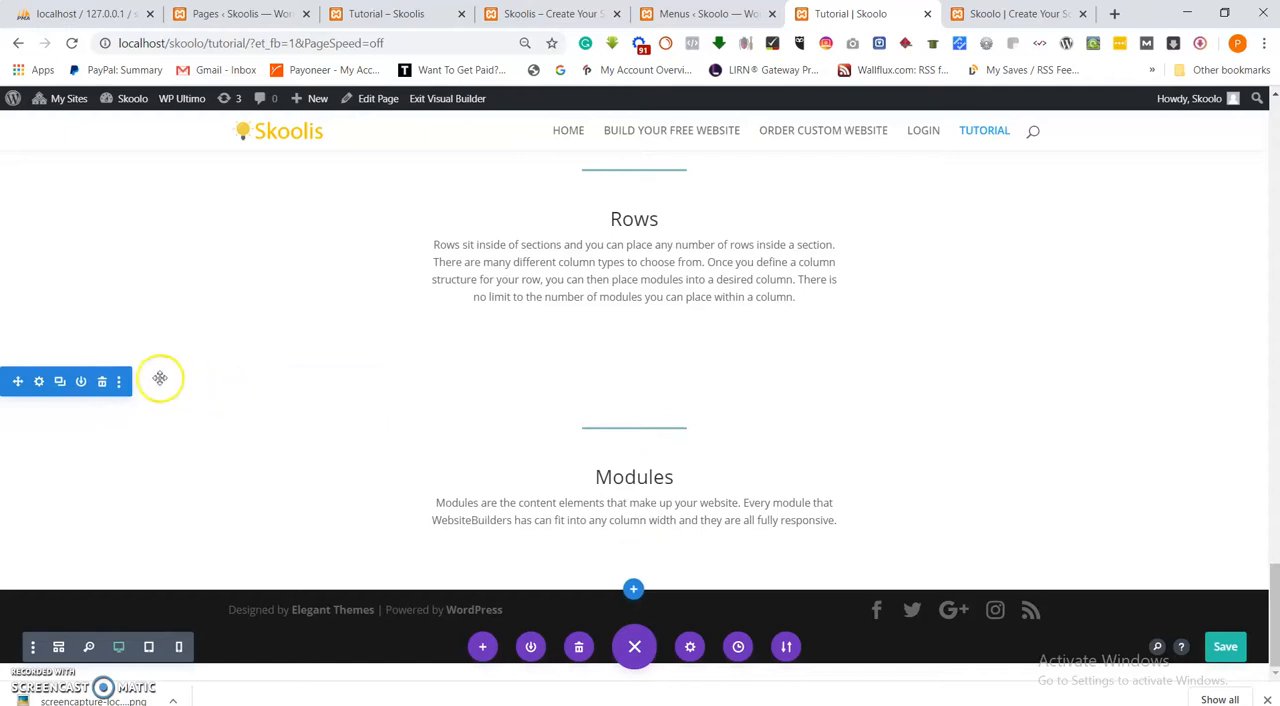
# Duplicate the "Modules" section and copy the "Building Your First Page" heading and paragraph from the reference Skoolis Tutorial page.
pyautogui.click(60, 383)
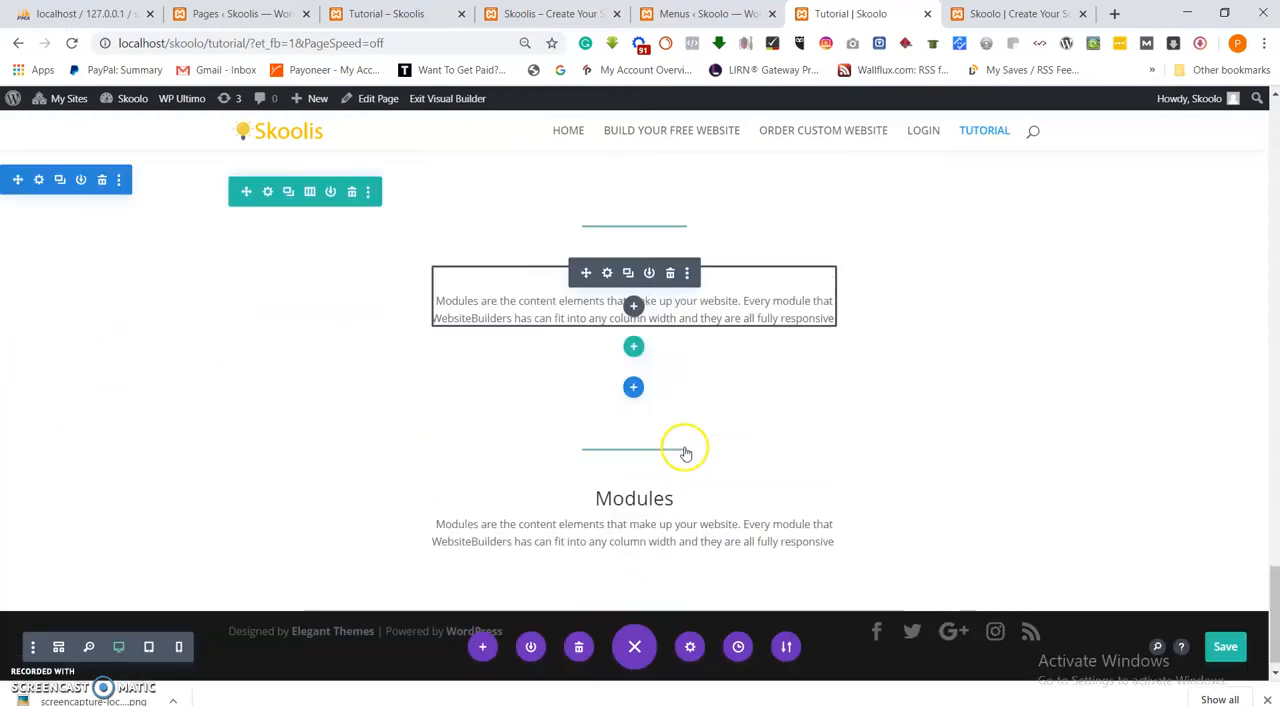
pyautogui.click(366, 10)
pyautogui.scroll(-3, 595, 383)
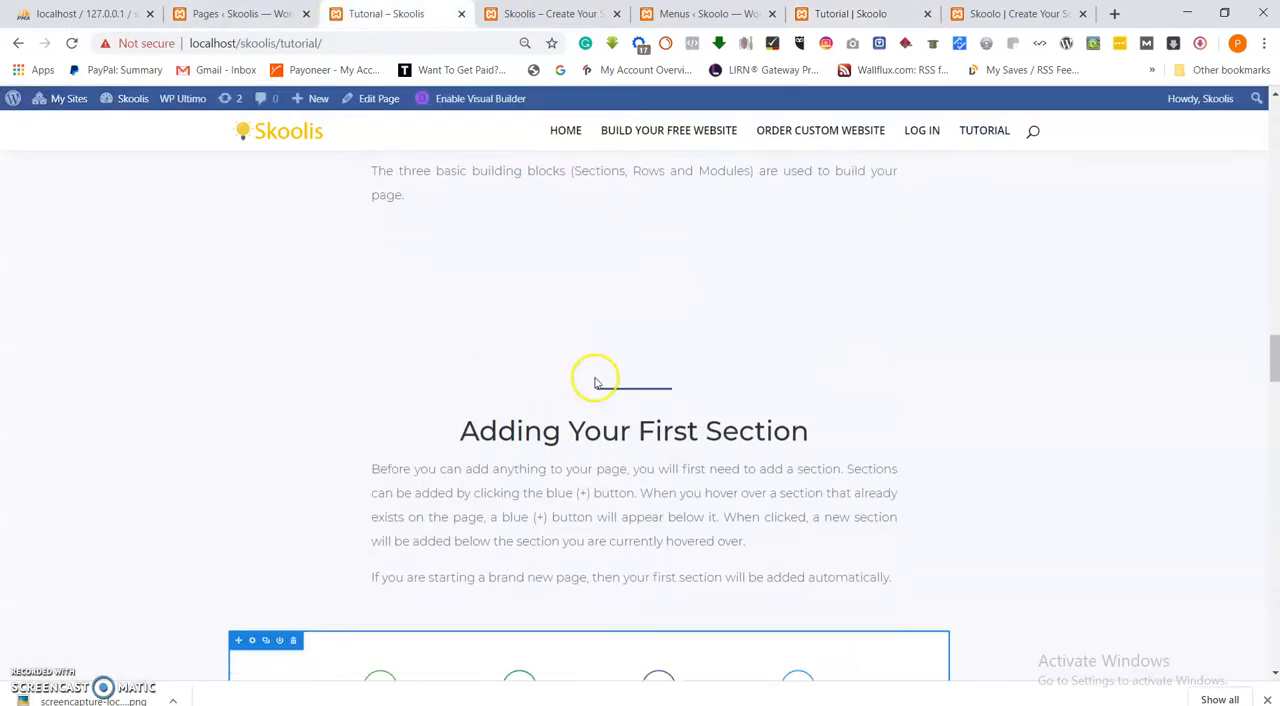
pyautogui.scroll(-3, 600, 380)
pyautogui.scroll(4, 600, 378)
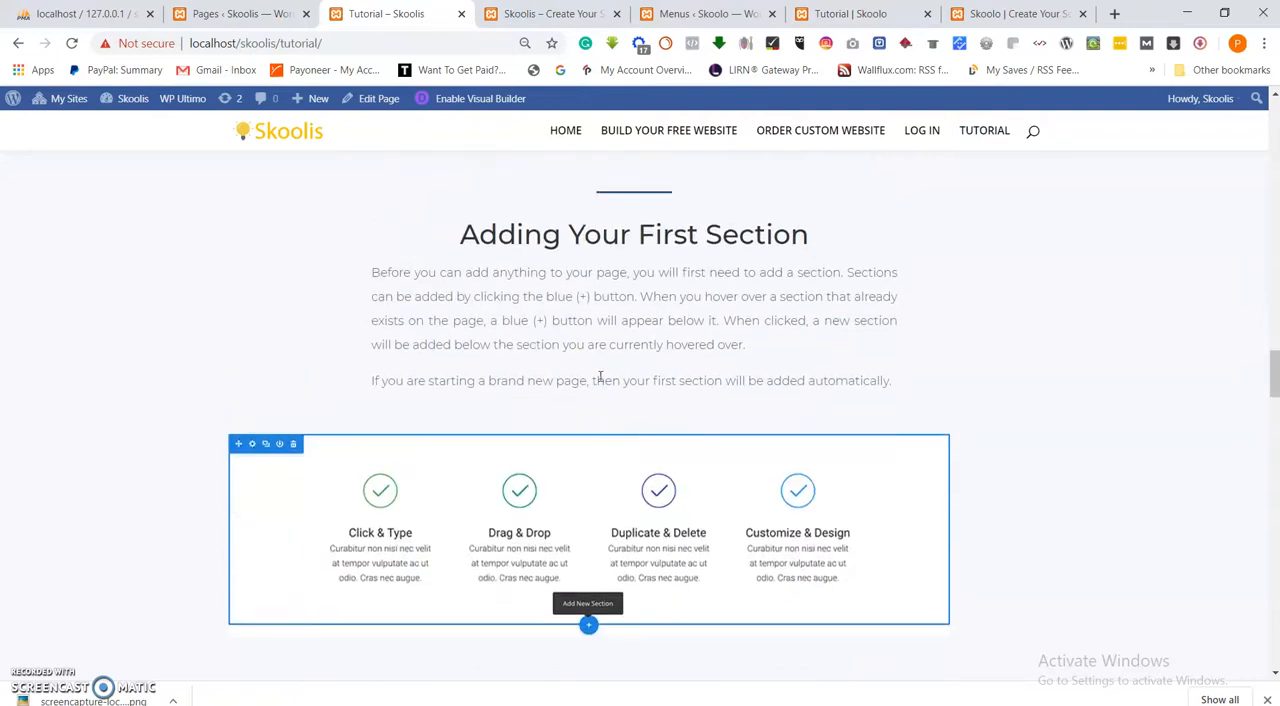
pyautogui.moveTo(456, 300); pyautogui.dragTo(460, 226)
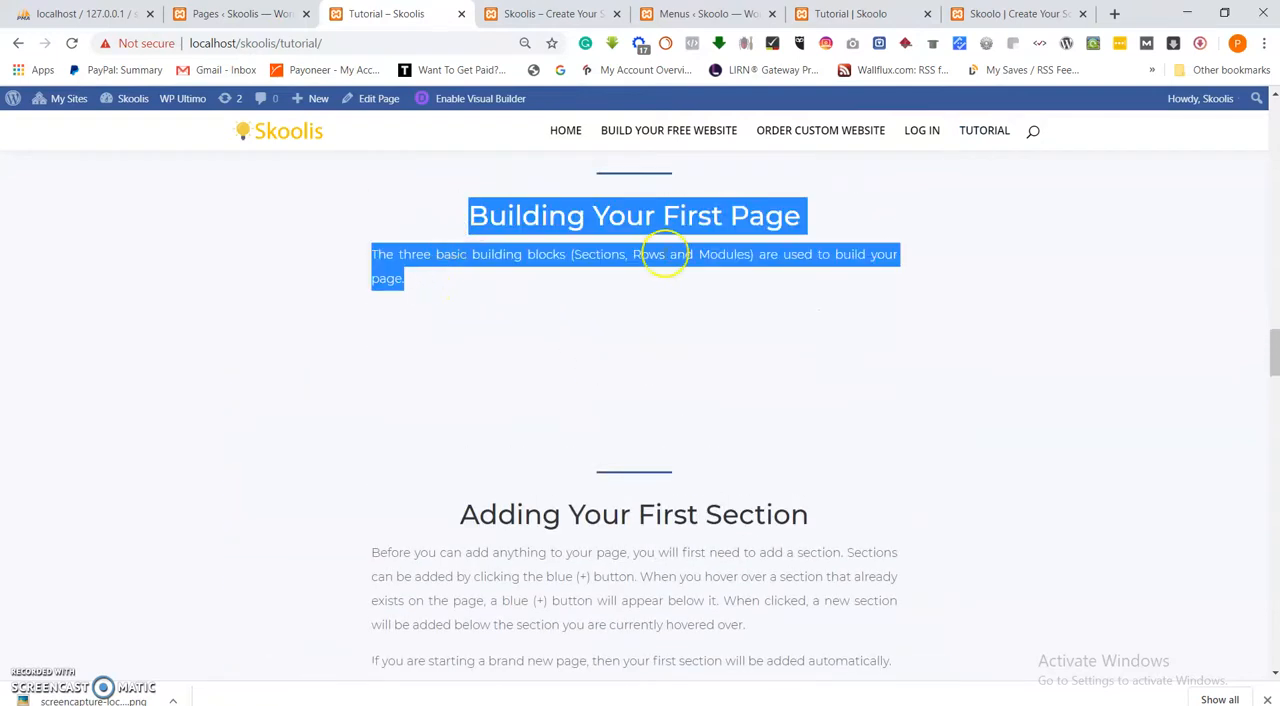
pyautogui.rightClick(704, 217)
pyautogui.click(740, 230)
pyautogui.click(873, 13)
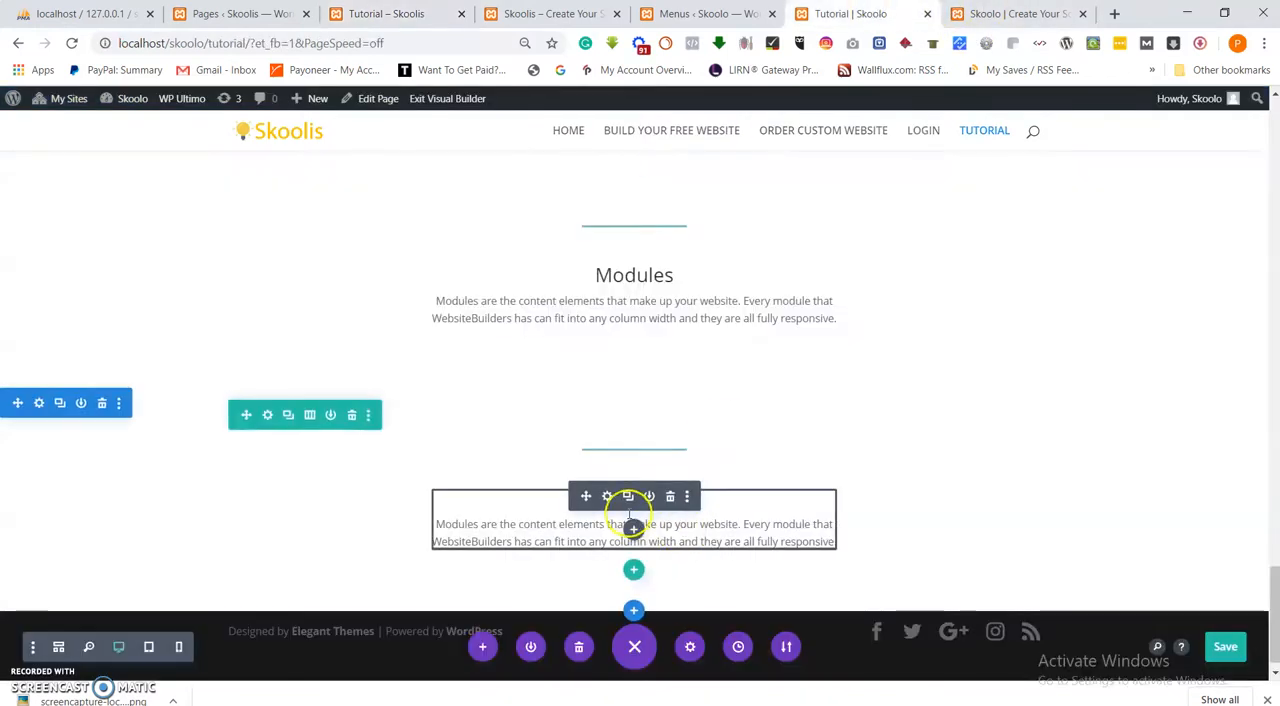
# Replace the text in the duplicated "Modules" module with the copied "Building Your First Page" text, centre it and save the module.
pyautogui.click(607, 497)
pyautogui.hotkey('ctrl', 'a')
pyautogui.hotkey('ctrl', 'v')
pyautogui.hotkey('ctrl', 'a')
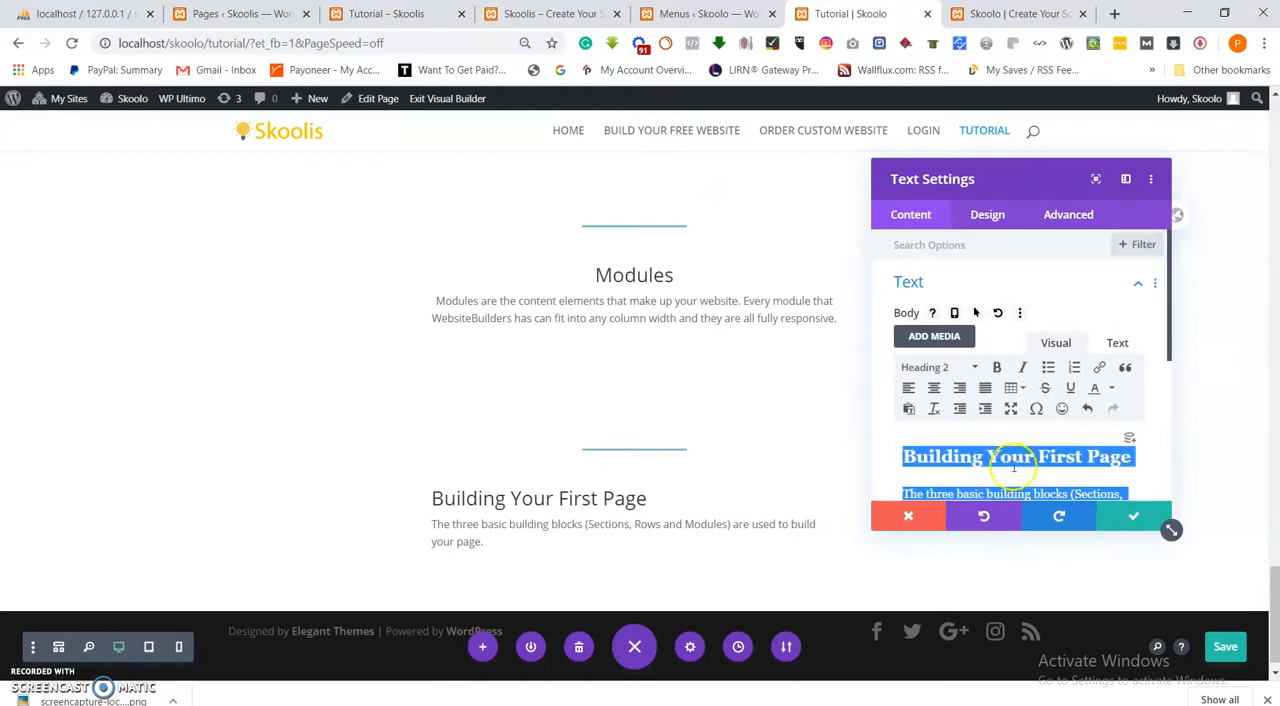
pyautogui.click(933, 388)
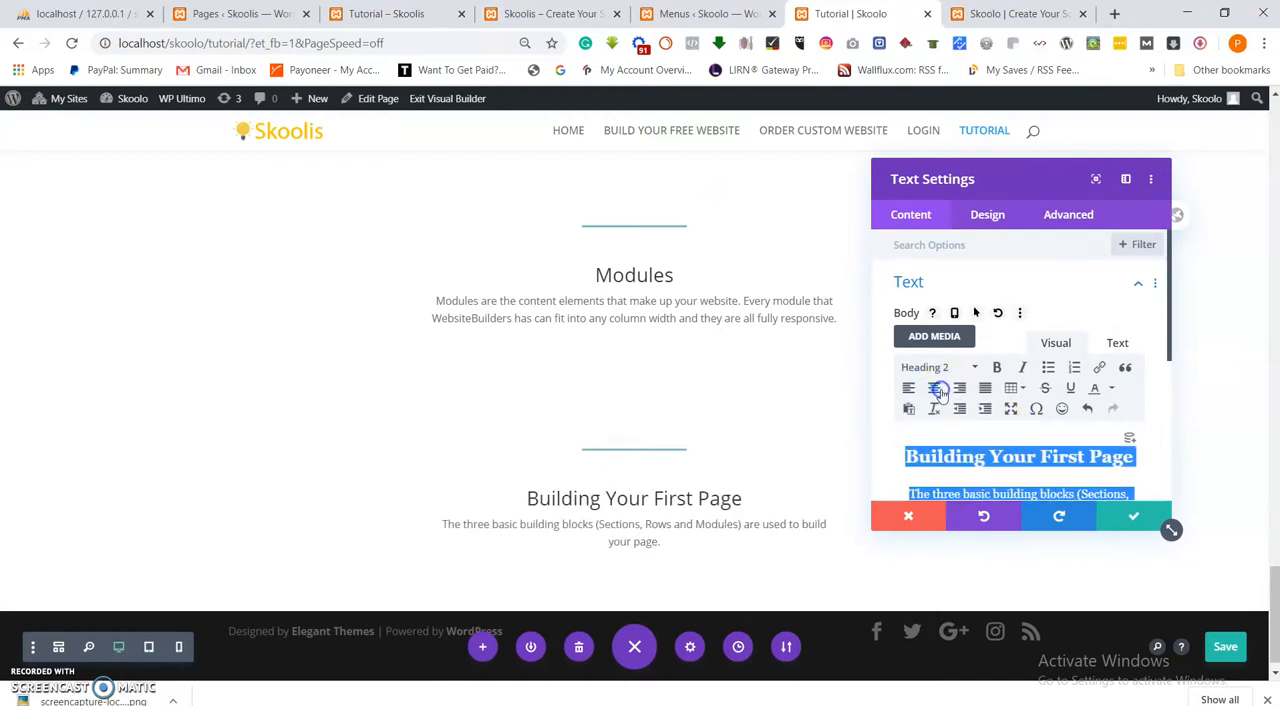
pyautogui.click(1151, 513)
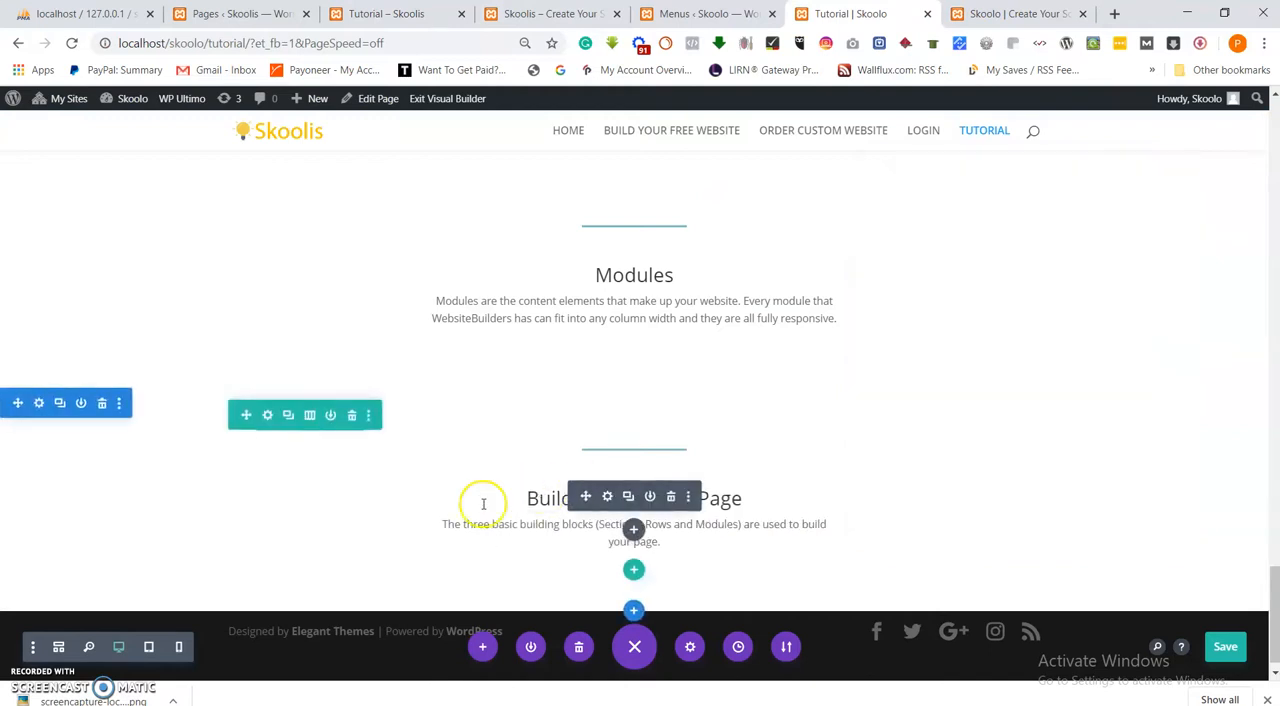
# Duplicate the "Building Your First Page" section and copy the "Adding Your First Section" heading and paragraphs from the reference Skoolis Tutorial page.
pyautogui.click(59, 403)
pyautogui.scroll(-2, 495, 495)
pyautogui.click(399, 13)
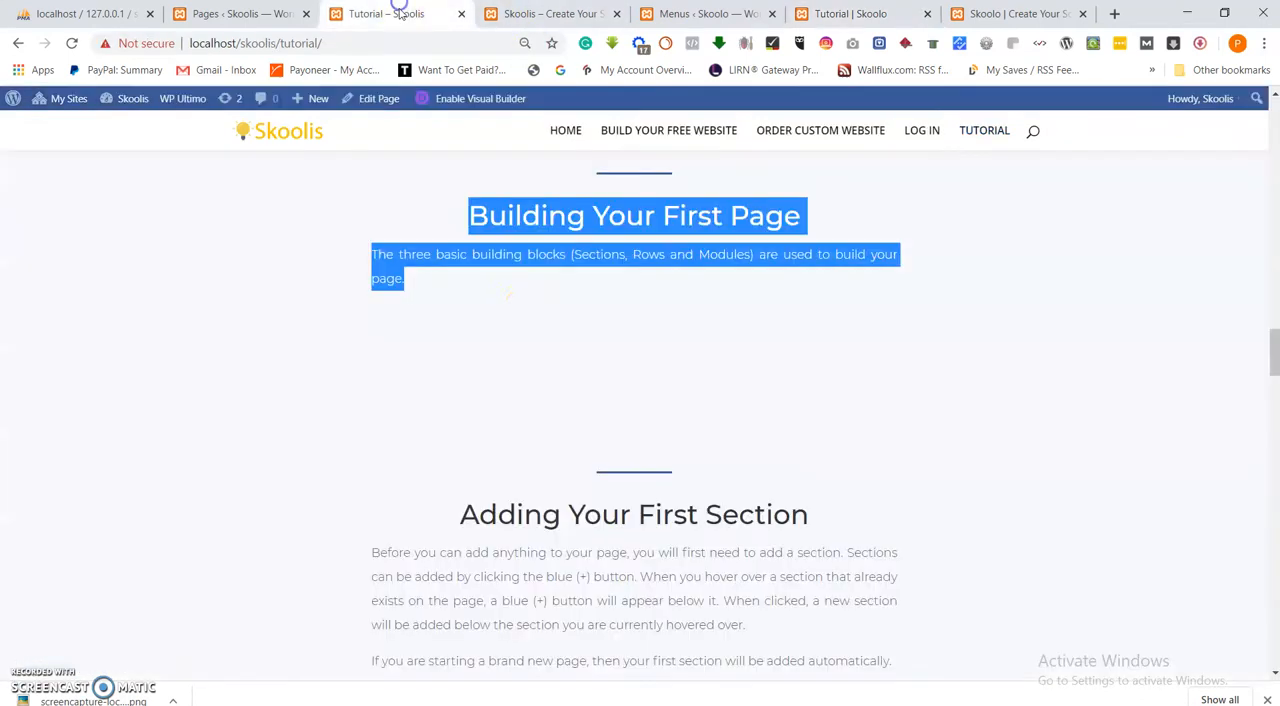
pyautogui.scroll(-3, 623, 437)
pyautogui.moveTo(912, 417); pyautogui.dragTo(468, 265)
pyautogui.rightClick(620, 260)
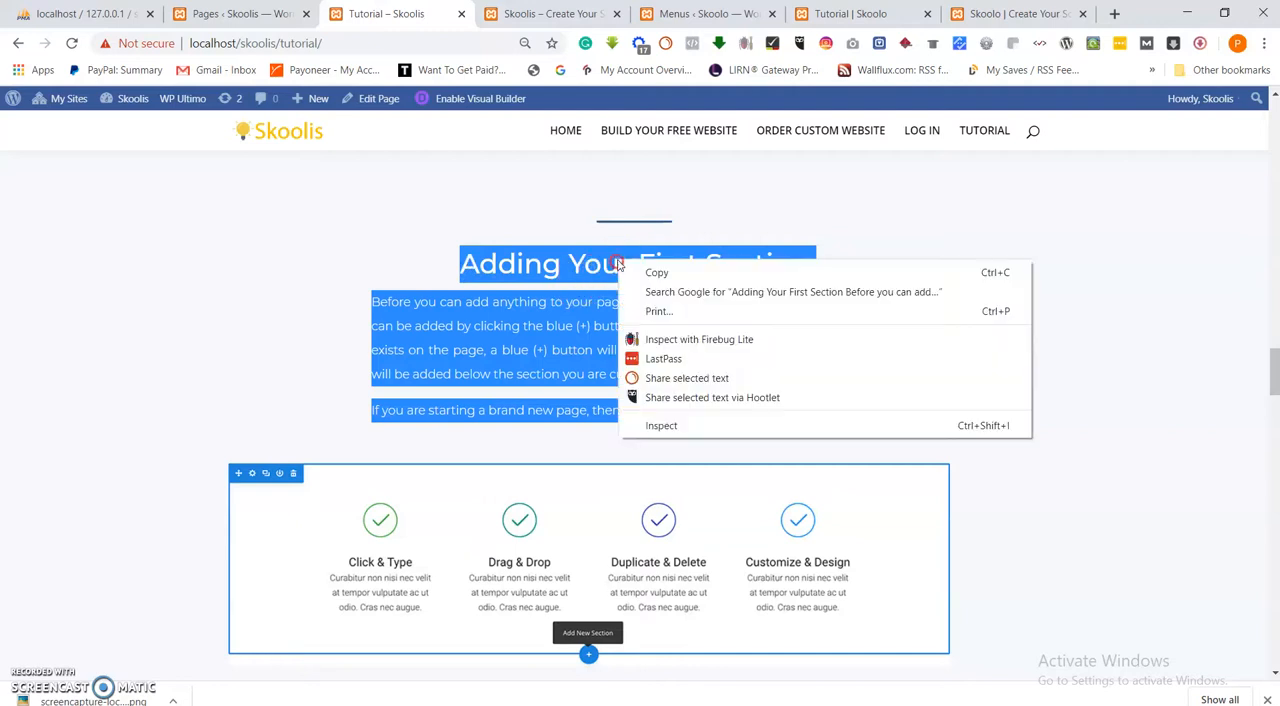
pyautogui.click(660, 271)
# Replace the duplicated "Building Your First Page" text with the copied "Adding Your First Section" text, centre it, and save the module and page.
pyautogui.click(848, 13)
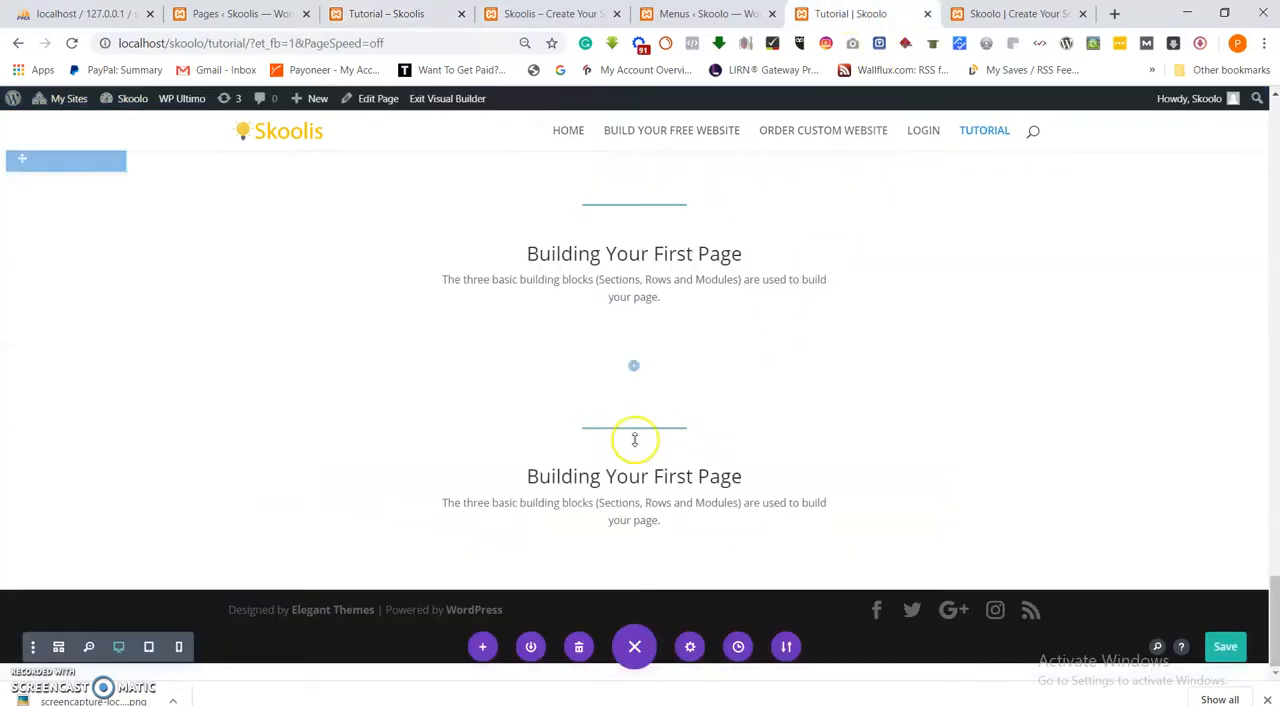
pyautogui.click(607, 476)
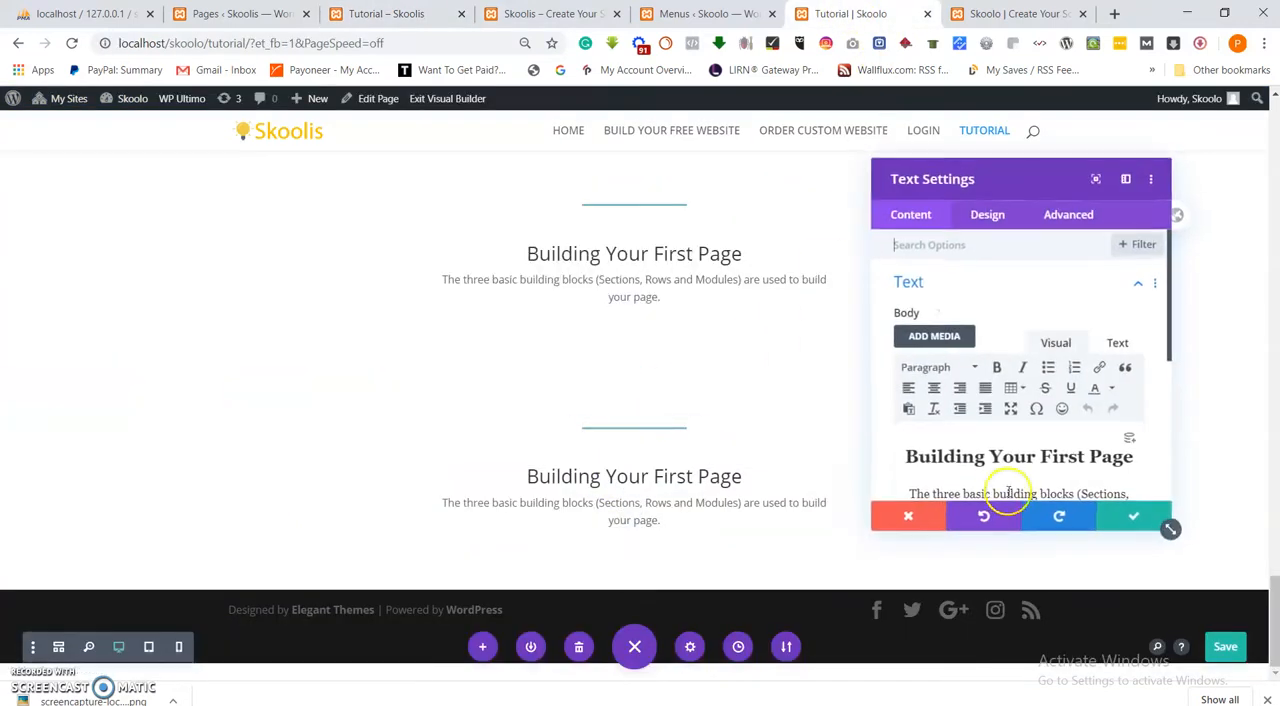
pyautogui.hotkey('ctrl', 'a')
pyautogui.hotkey('ctrl', 'v')
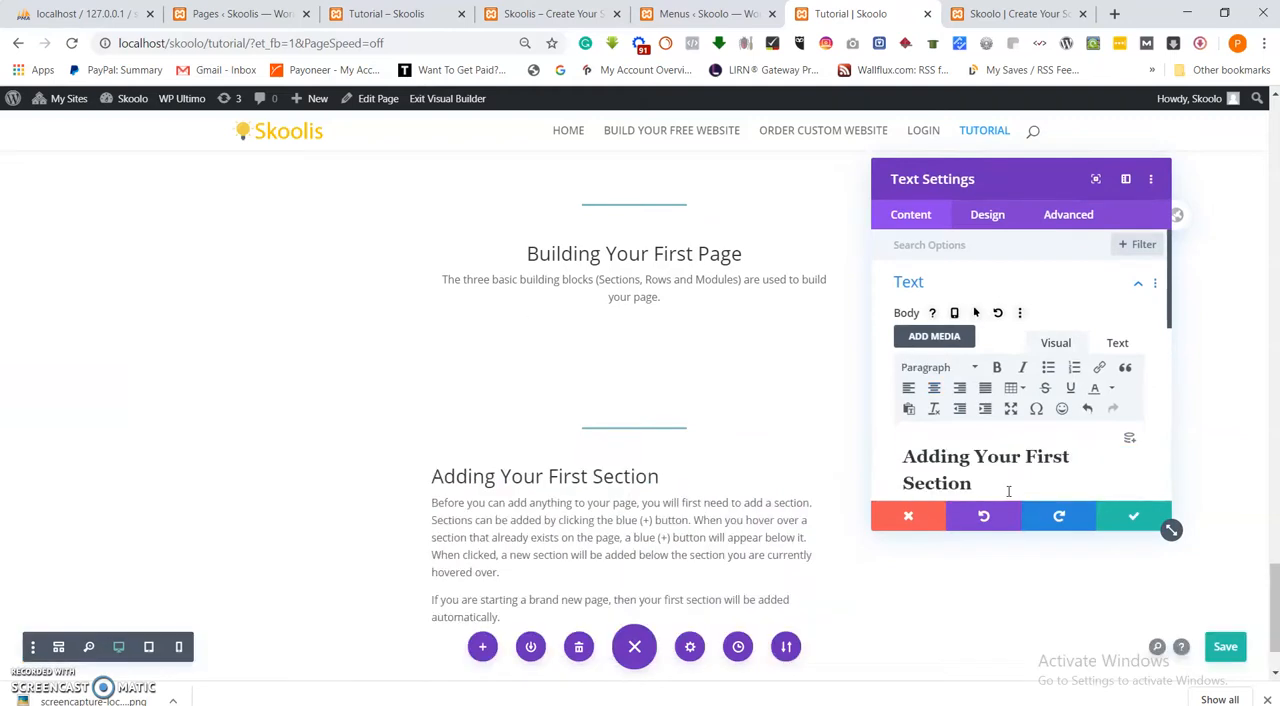
pyautogui.hotkey('ctrl', 'a')
pyautogui.click(934, 388)
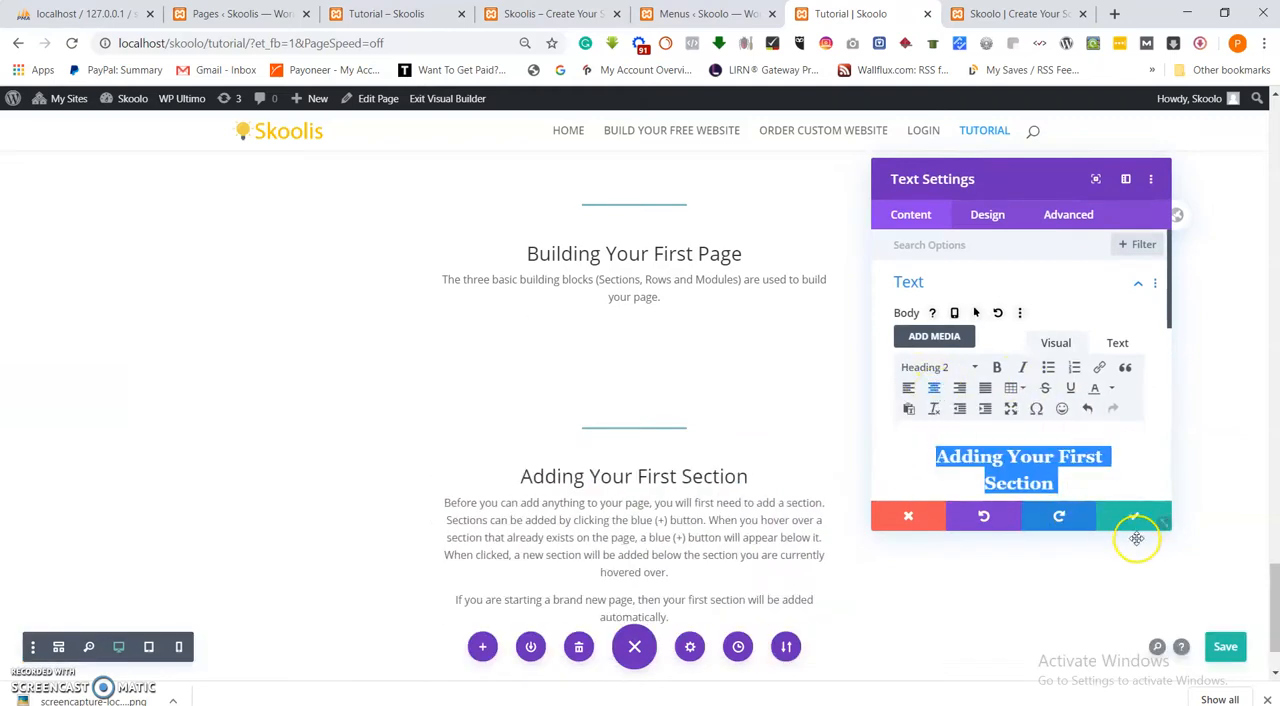
pyautogui.click(1134, 517)
pyautogui.scroll(-2, 723, 486)
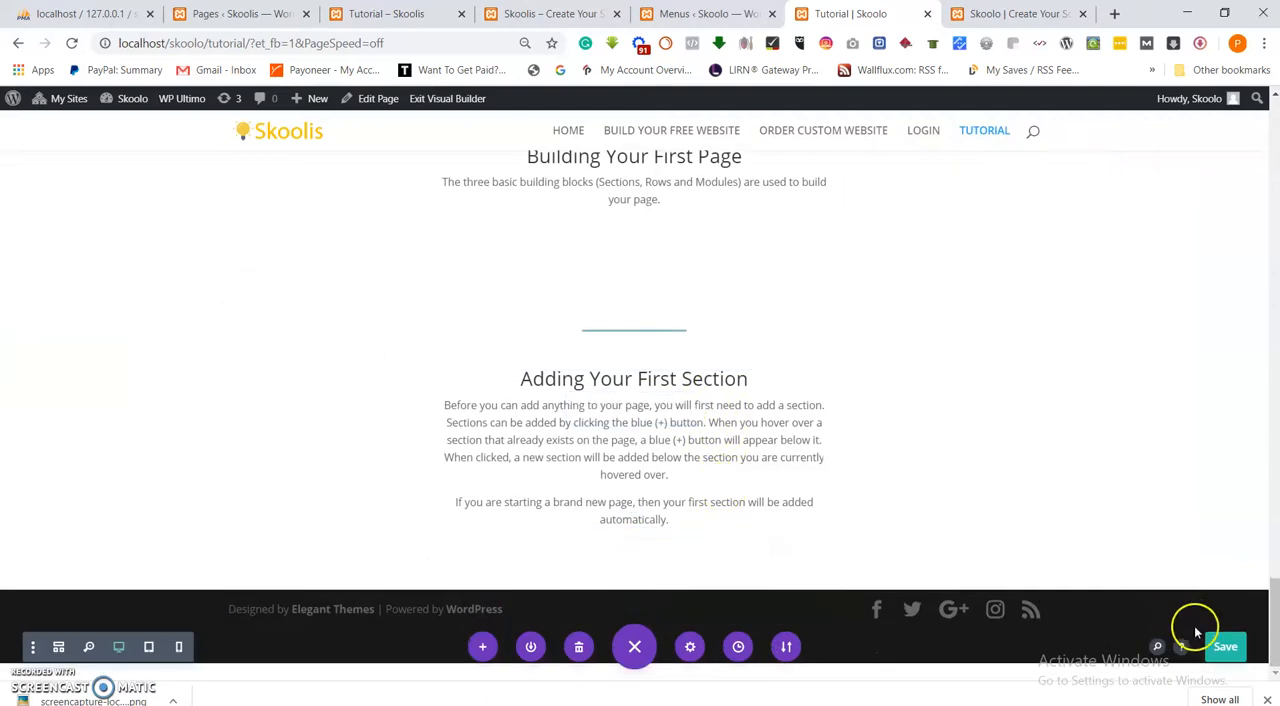
pyautogui.click(1222, 647)
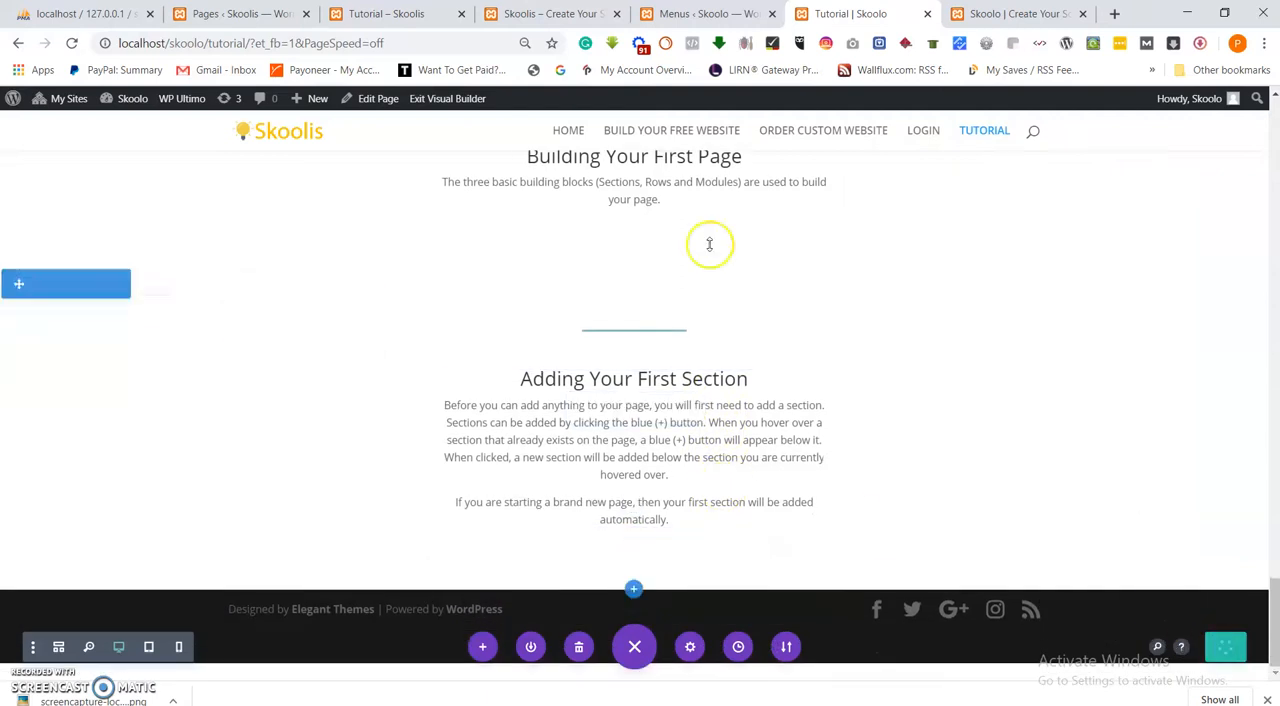
# Examine the images and texts of the "Adding Your First Section", "Row" and "Module" parts on the reference Skoolis Tutorial page.
pyautogui.click(450, 13)
pyautogui.scroll(-6, 575, 400)
pyautogui.scroll(-6, 578, 416)
pyautogui.scroll(3, 578, 412)
pyautogui.scroll(9, 580, 411)
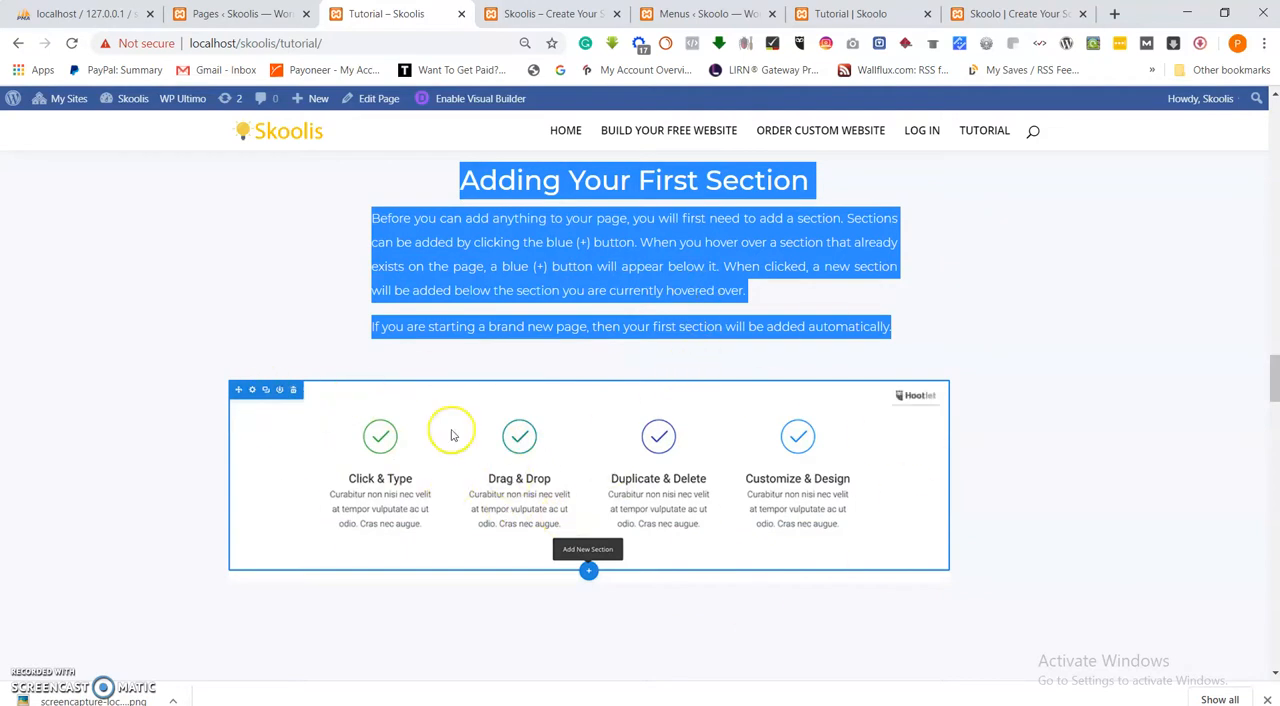
pyautogui.scroll(-1, 585, 518)
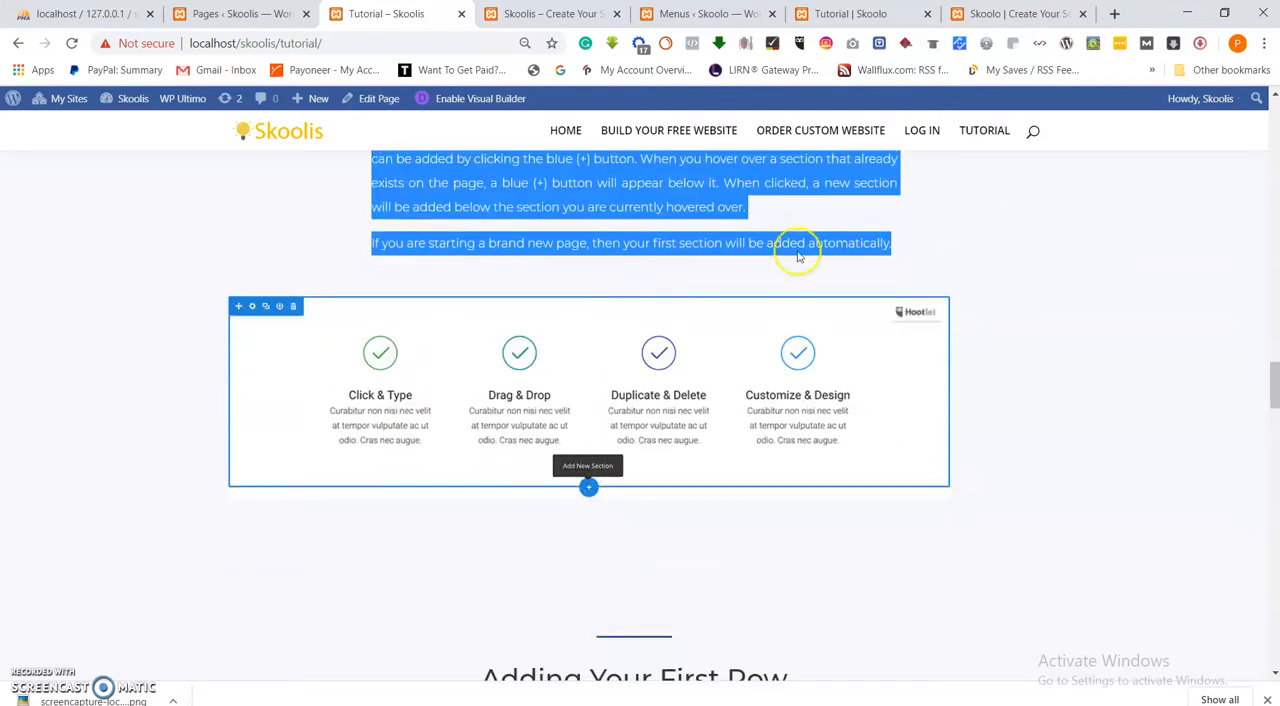
pyautogui.click(1005, 14)
pyautogui.click(850, 14)
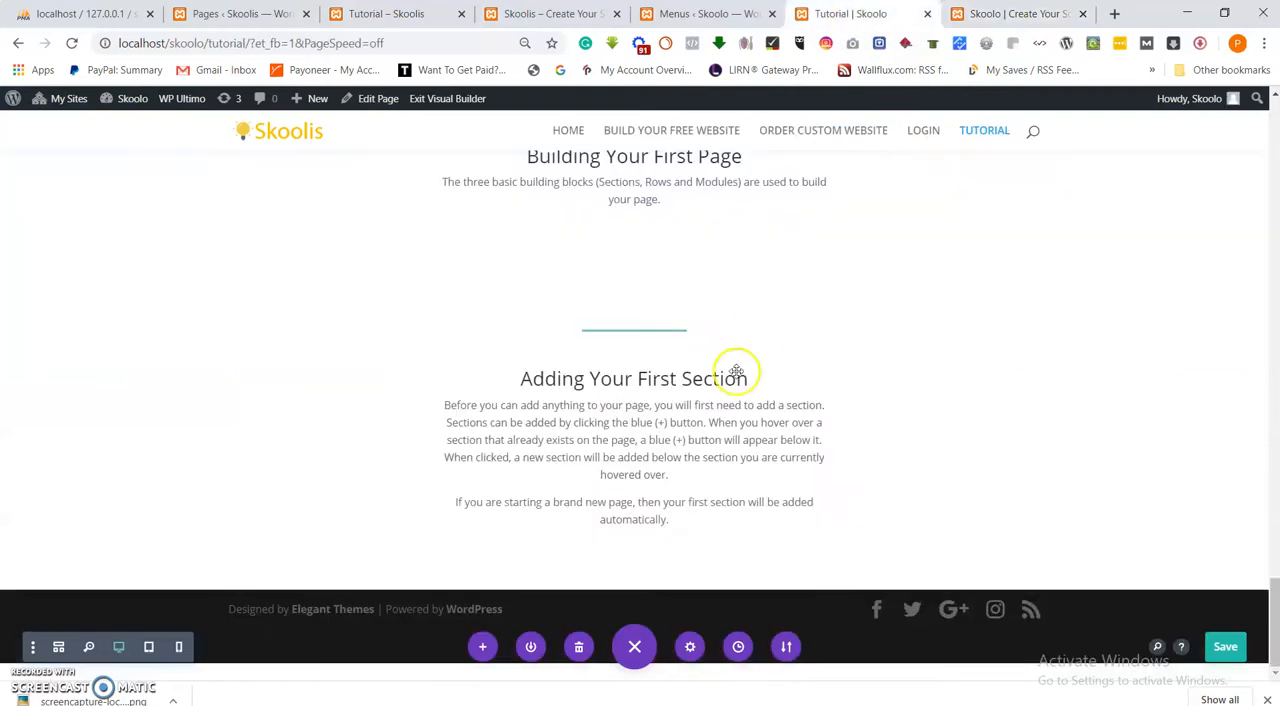
pyautogui.click(380, 14)
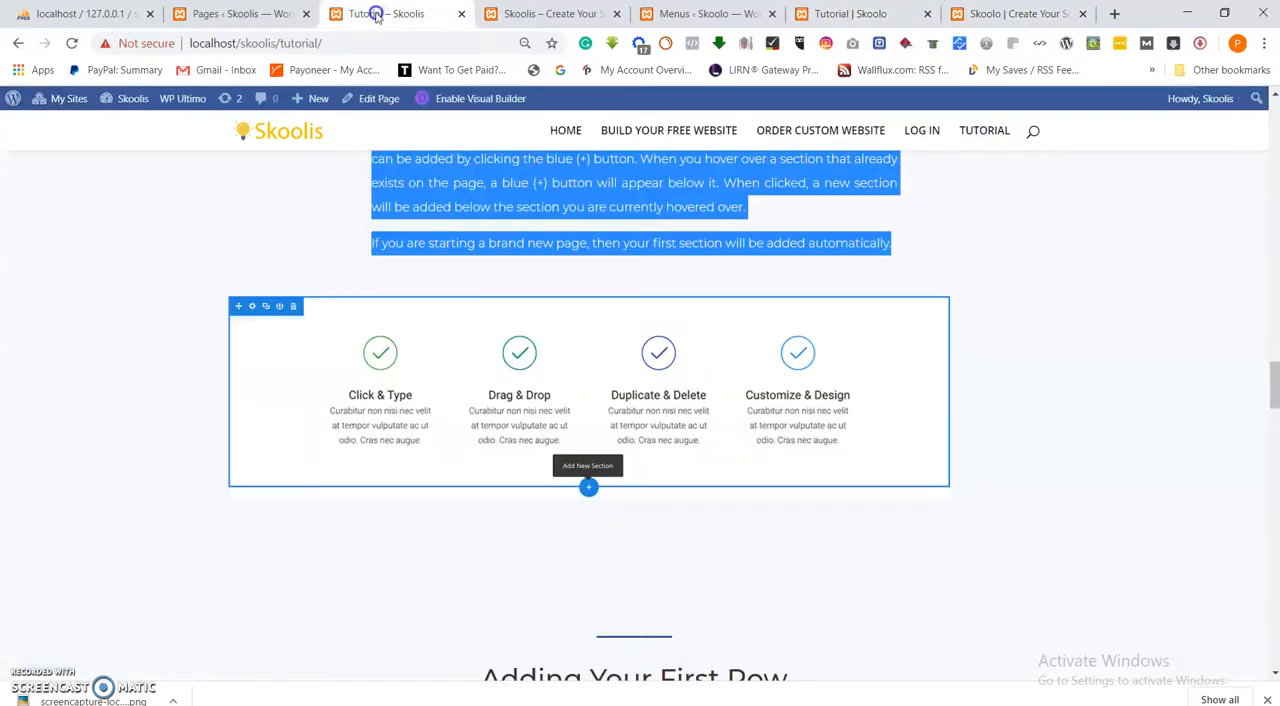
pyautogui.scroll(-3, 595, 445)
pyautogui.scroll(-15, 640, 490)
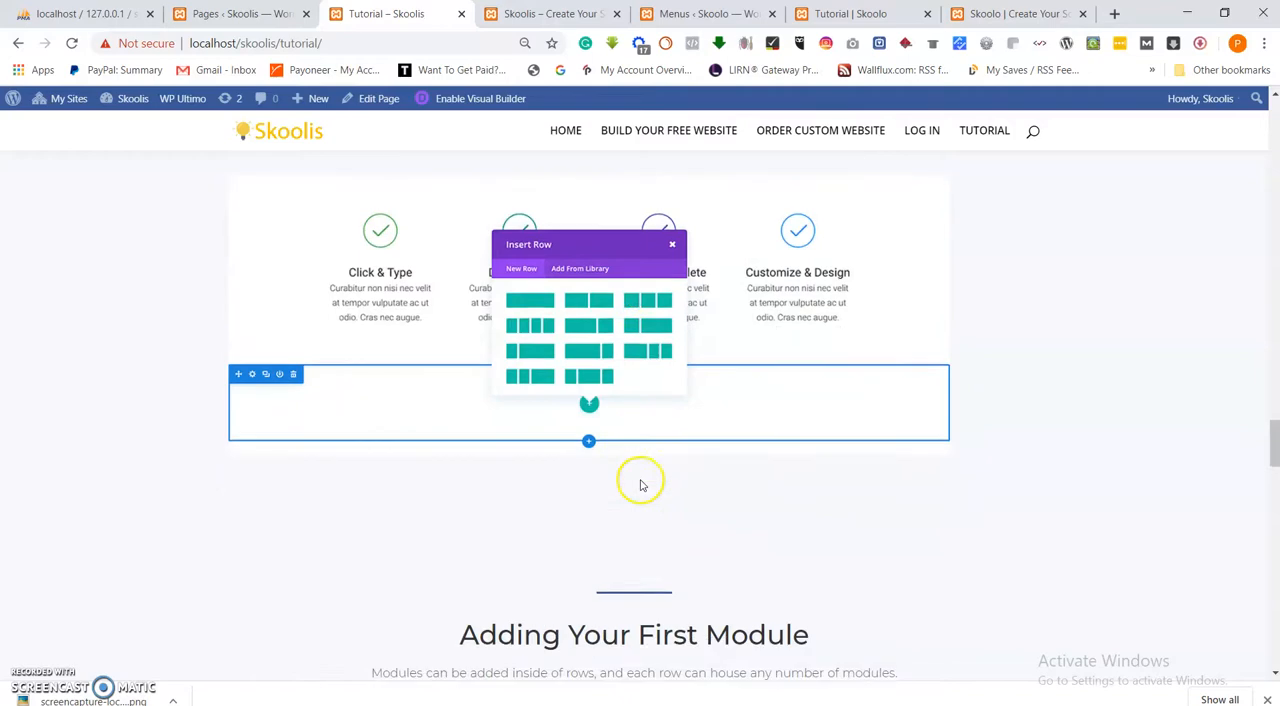
pyautogui.scroll(-2, 640, 486)
pyautogui.scroll(8, 640, 486)
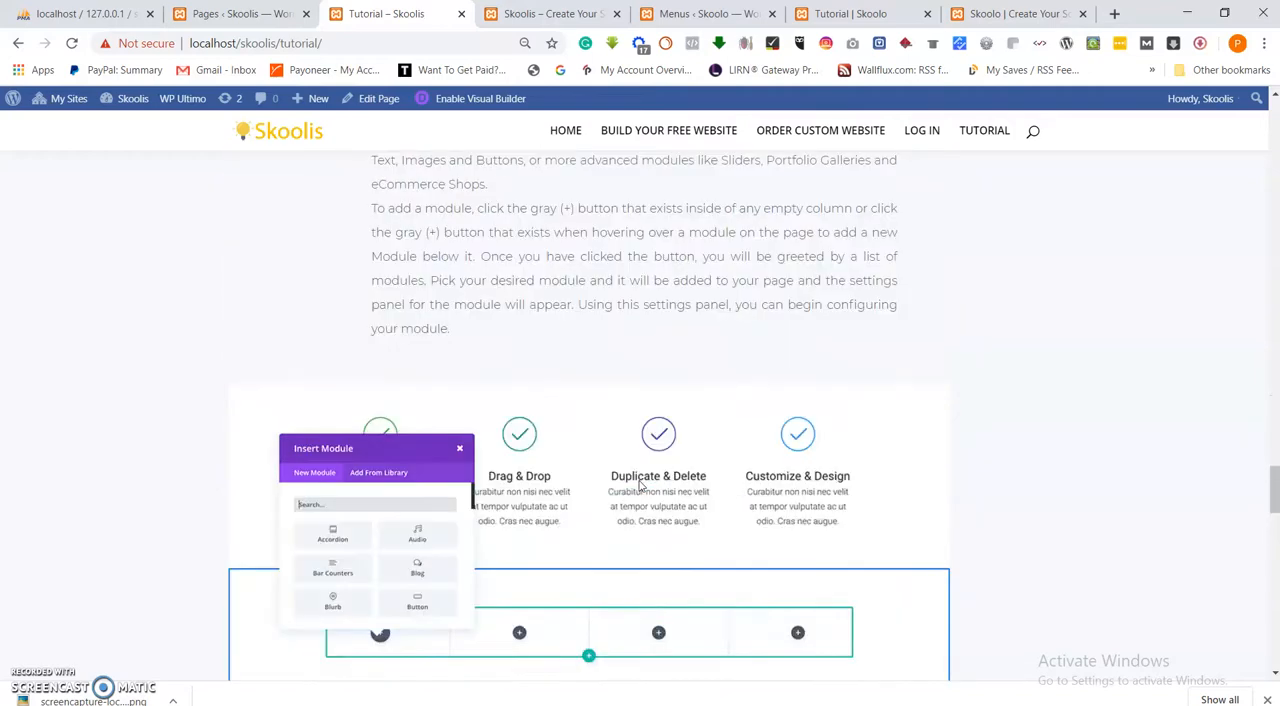
pyautogui.scroll(3, 641, 486)
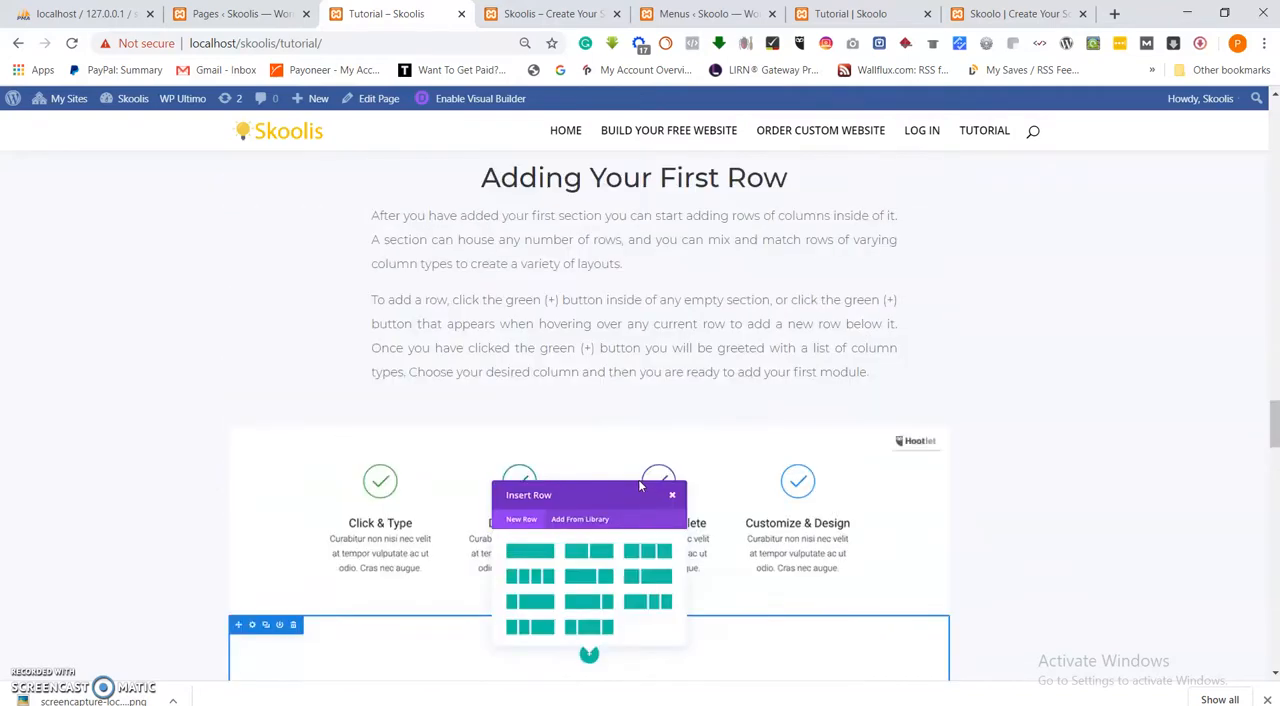
pyautogui.scroll(4, 645, 488)
pyautogui.scroll(-5, 645, 488)
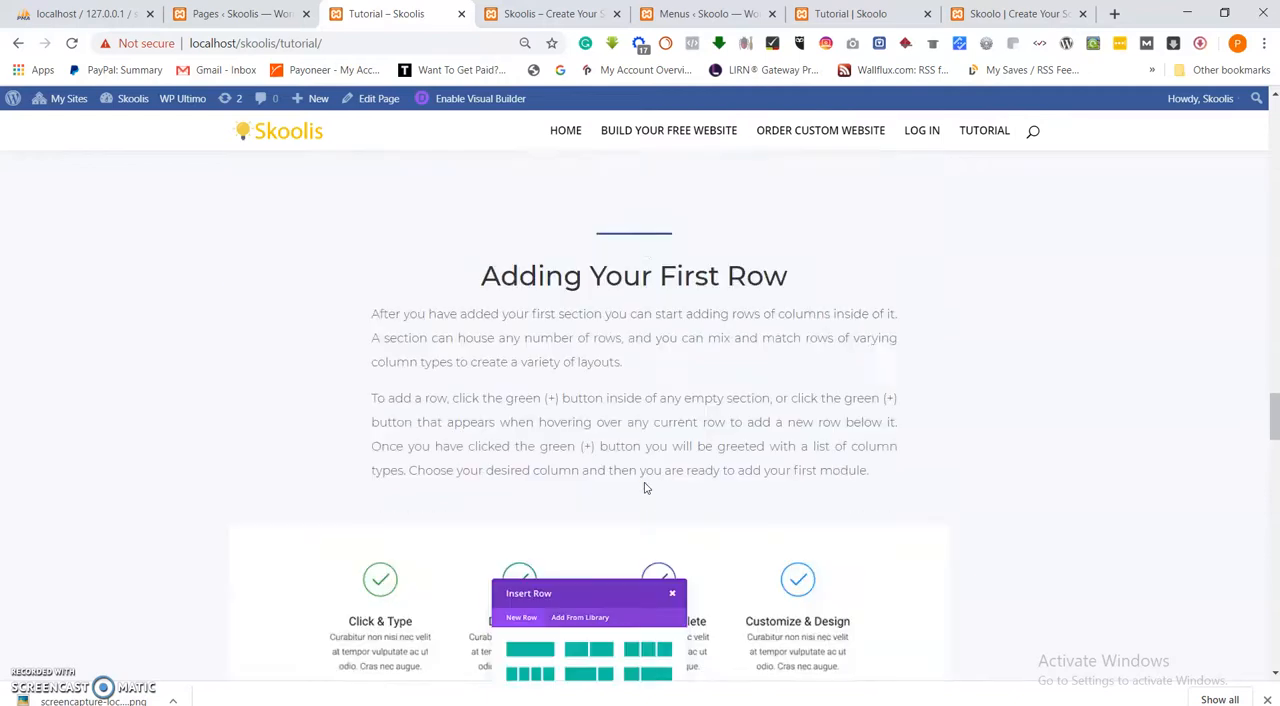
pyautogui.scroll(8, 645, 488)
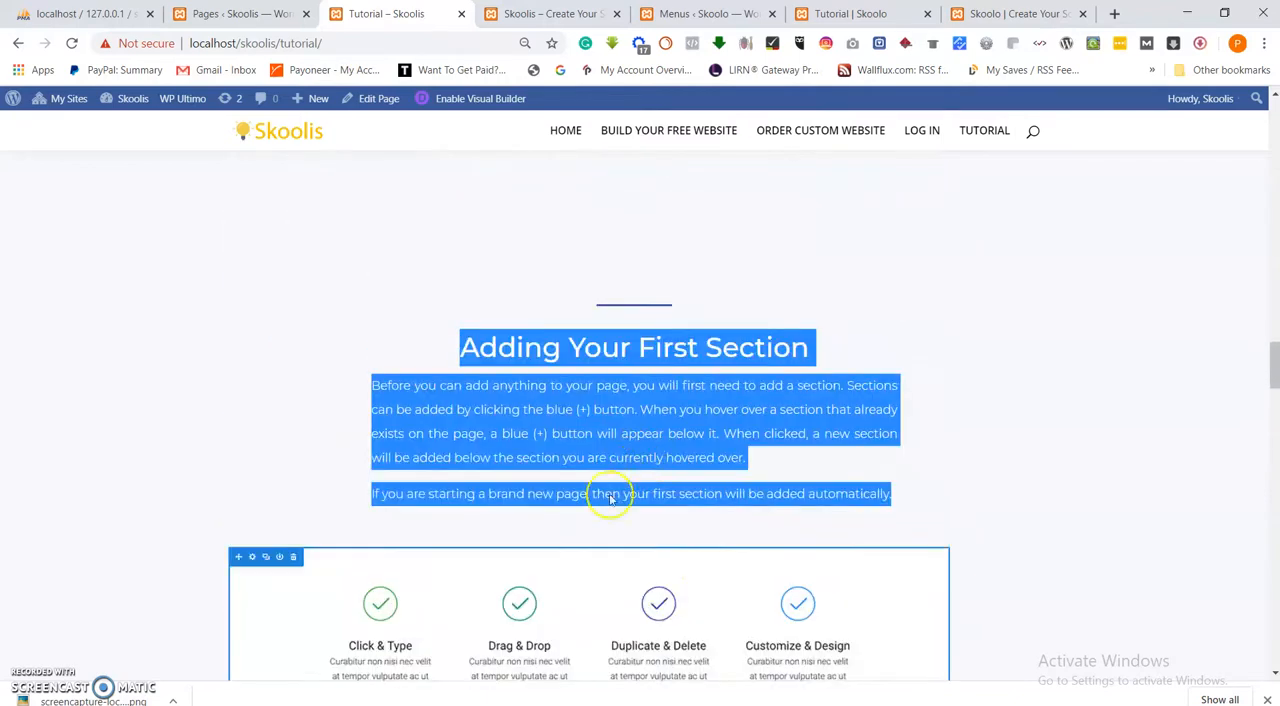
pyautogui.scroll(-1, 630, 570)
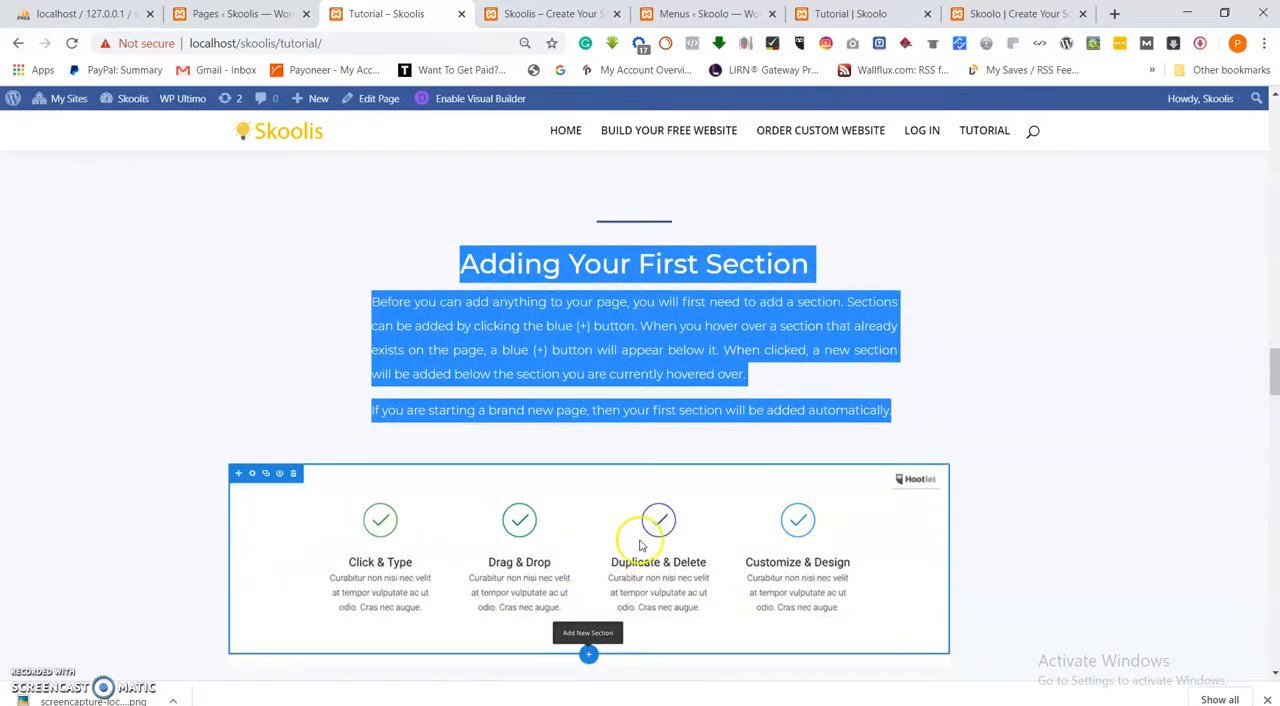
pyautogui.click(813, 455)
# Add a single-column row below the "Adding Your First Section" text on the Skoolo Tutorial page and insert an Image module in it.
pyautogui.click(1014, 14)
pyautogui.scroll(-3, 701, 454)
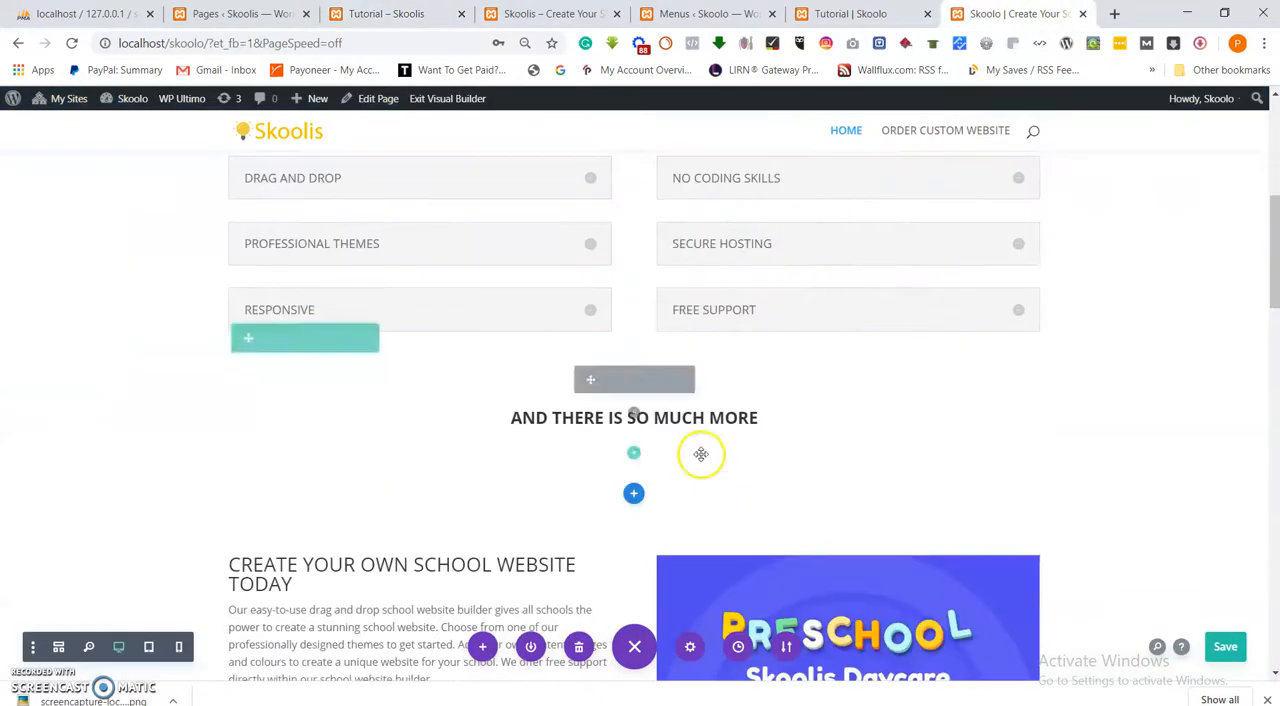
pyautogui.click(850, 14)
pyautogui.click(634, 551)
pyautogui.click(543, 268)
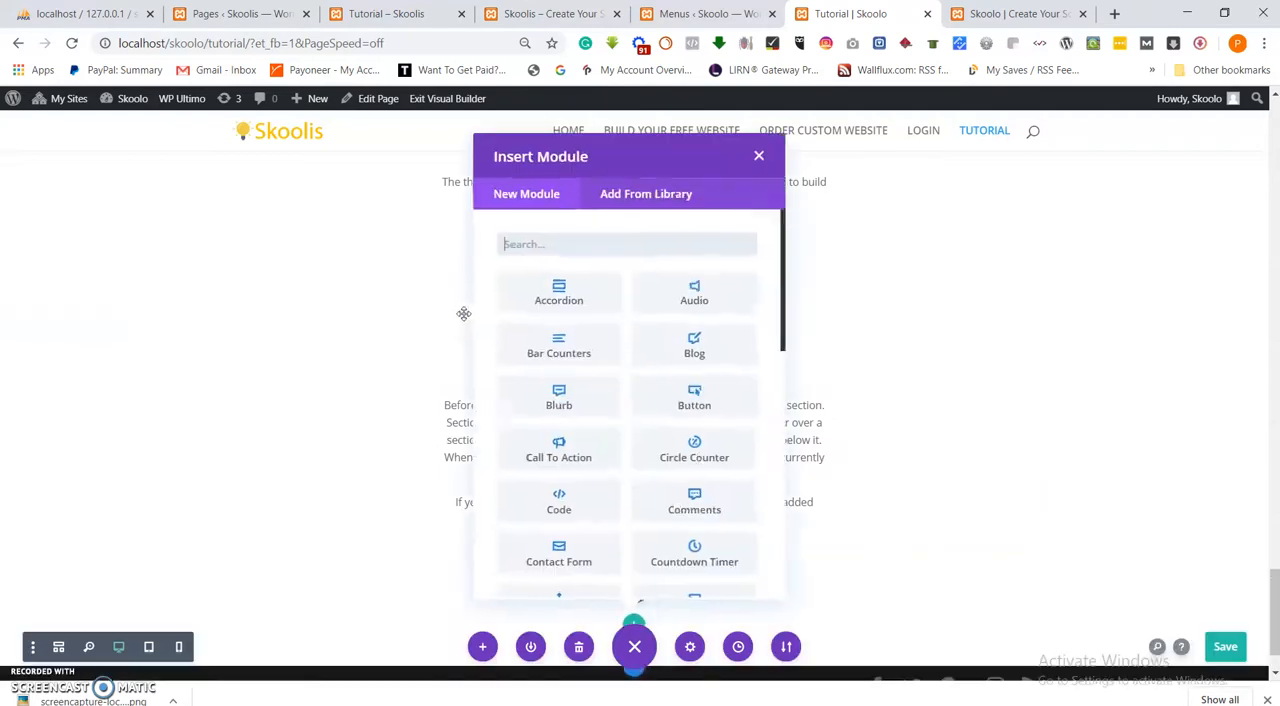
pyautogui.scroll(-3, 558, 452)
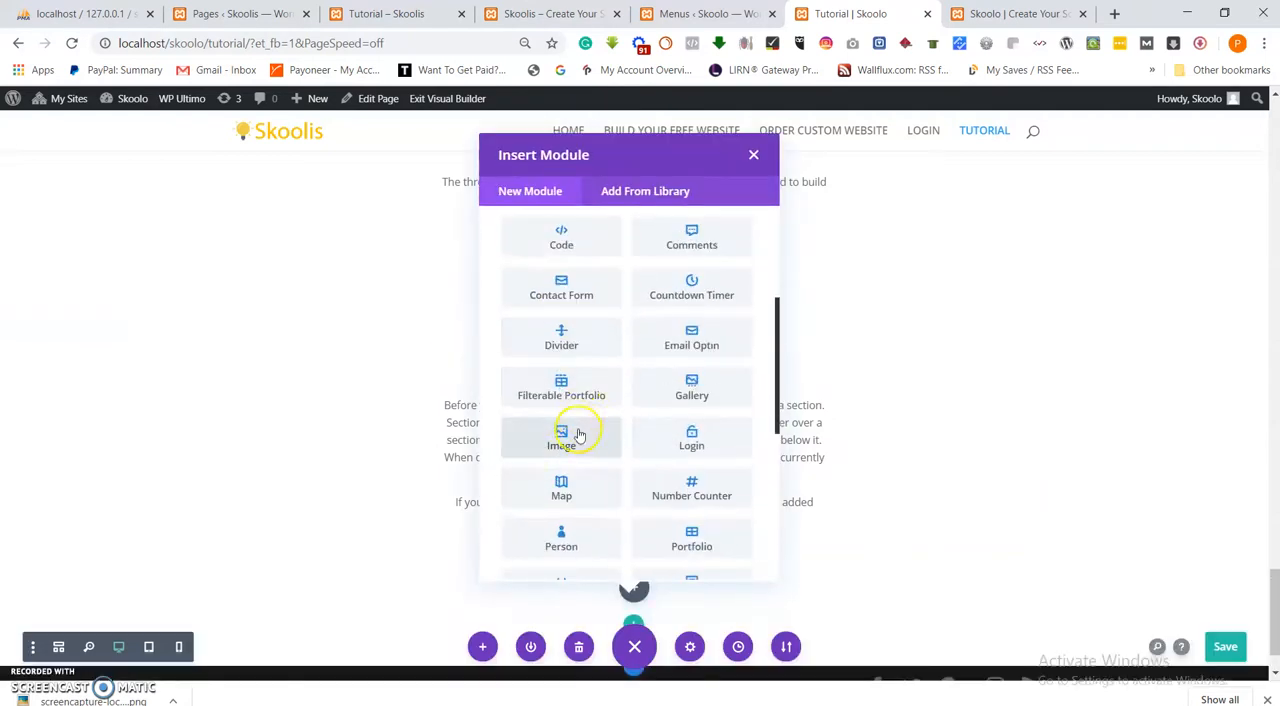
pyautogui.click(578, 434)
# Upload the visual-builder-6 image from the Images folder to the media library for the new Image module.
pyautogui.click(972, 383)
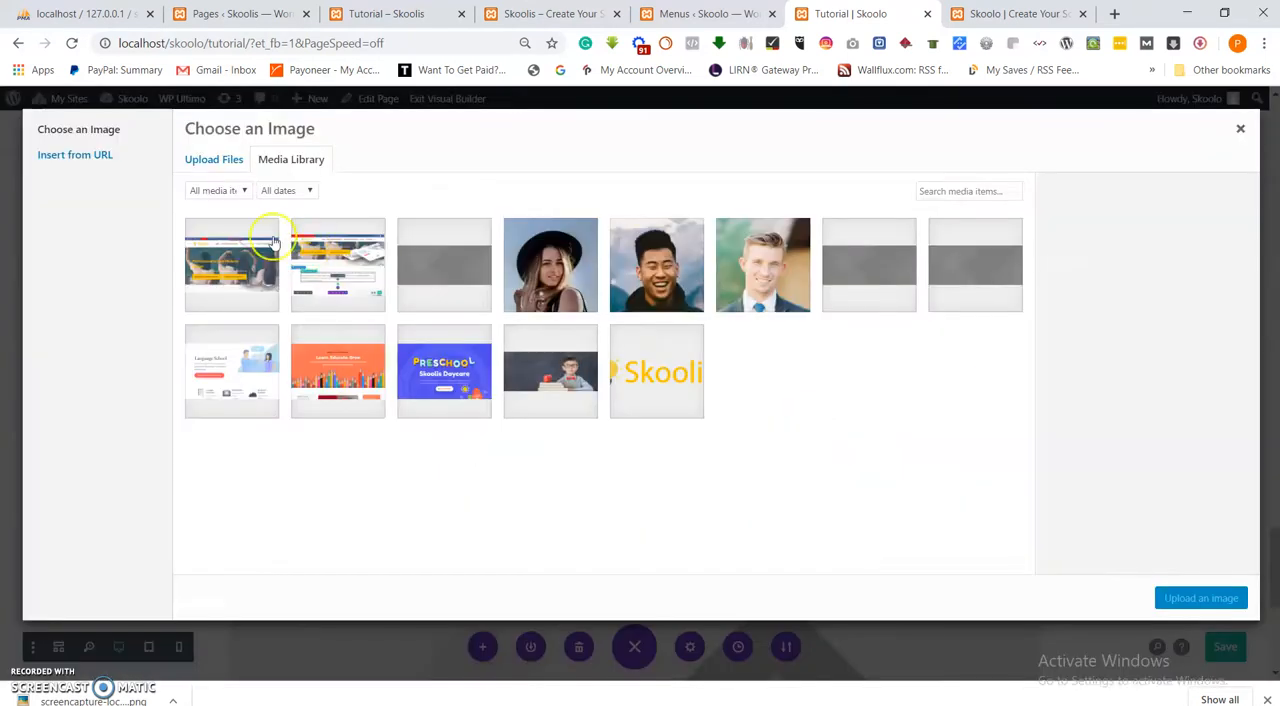
pyautogui.click(225, 160)
pyautogui.click(716, 384)
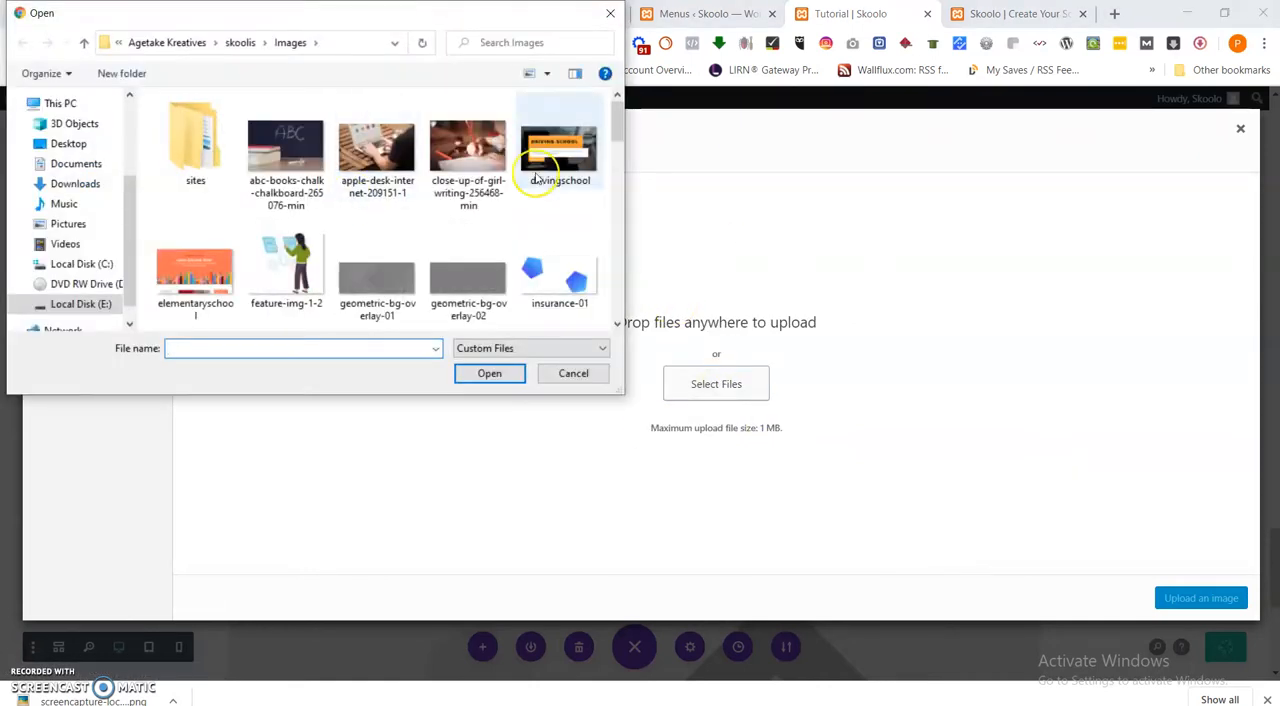
pyautogui.scroll(-1, 618, 147)
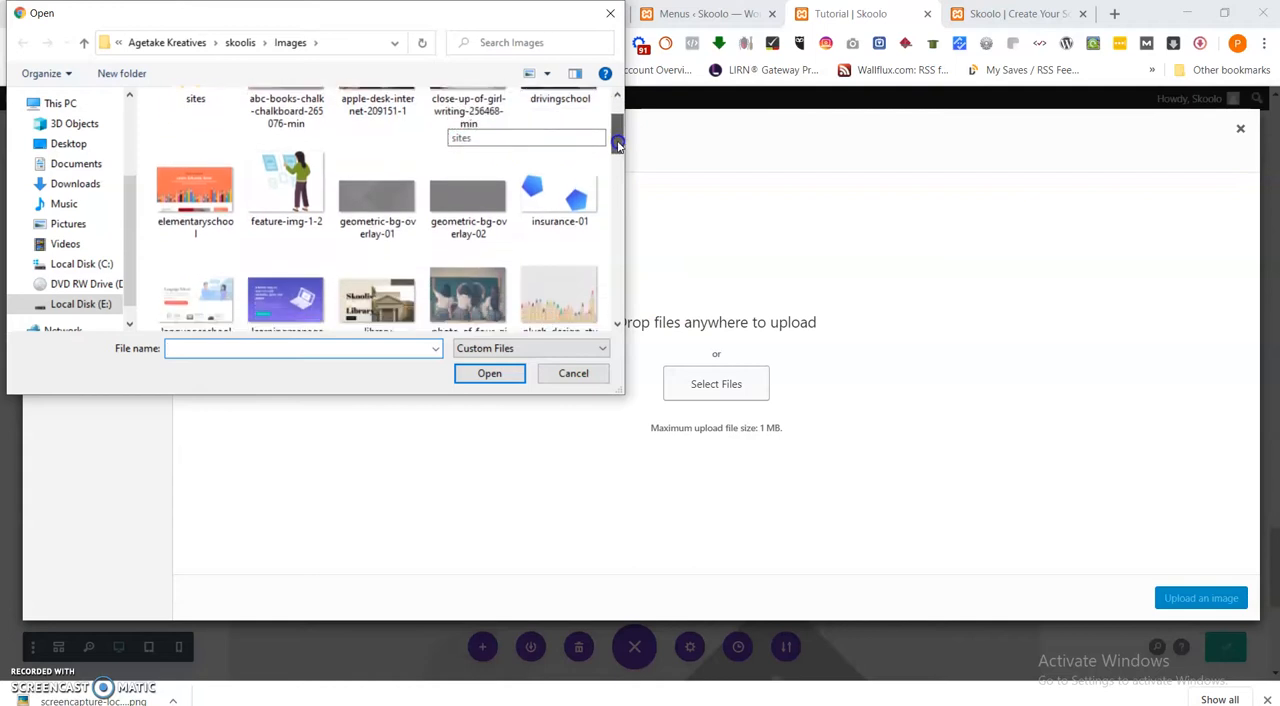
pyautogui.moveTo(618, 147); pyautogui.dragTo(606, 213)
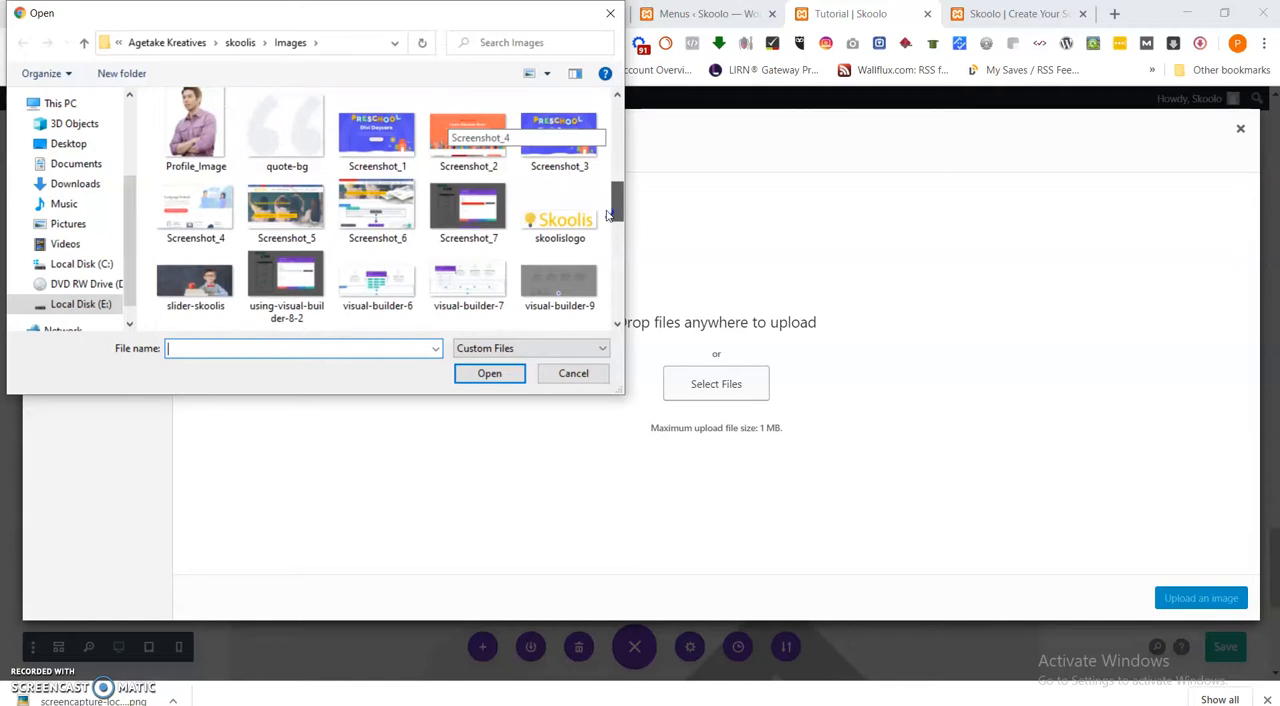
pyautogui.moveTo(604, 212); pyautogui.dragTo(601, 216)
pyautogui.click(380, 262)
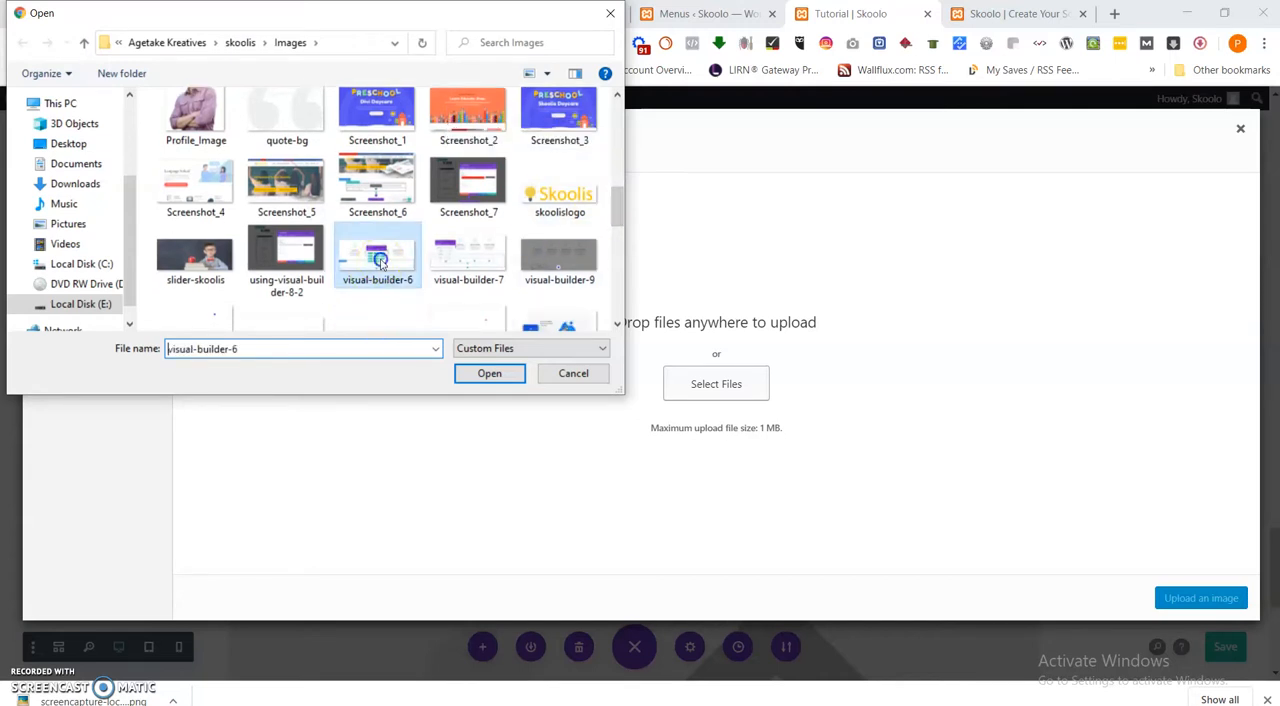
pyautogui.click(481, 377)
# Upload the visual-builder-9 image from the Images folder and insert it in the Image module below the "Adding Your First Section" text.
pyautogui.click(411, 15)
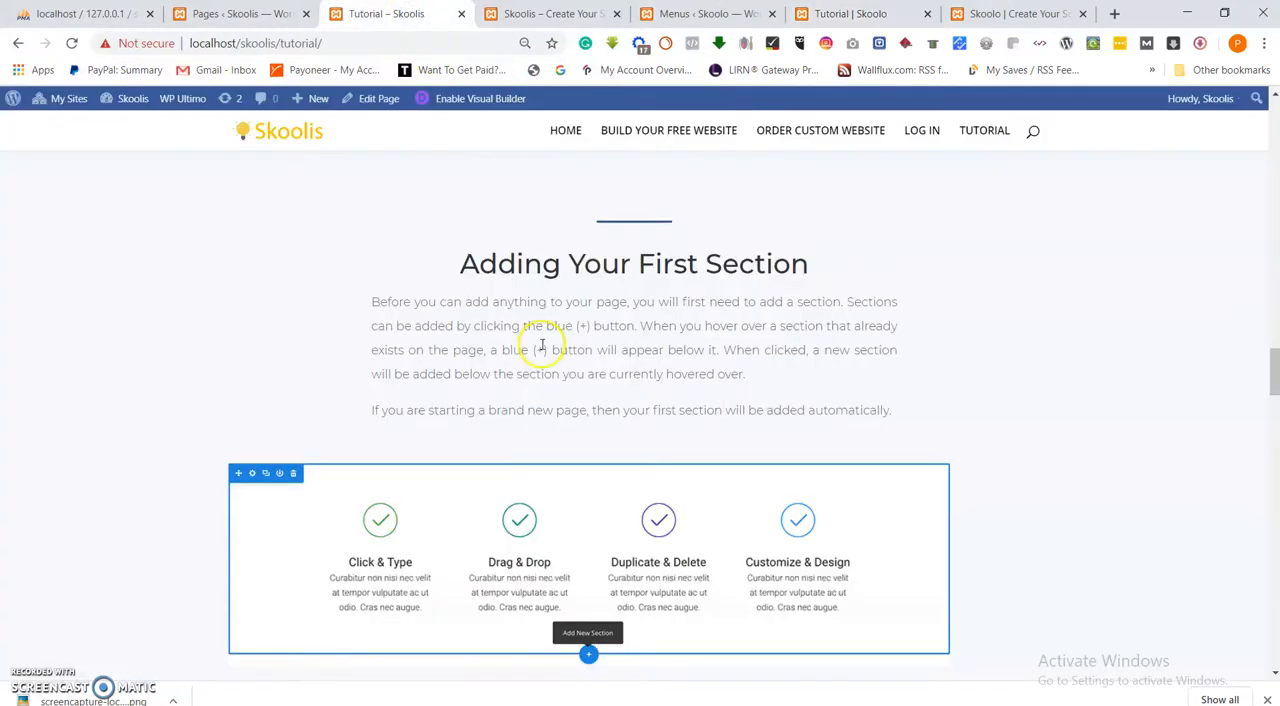
pyautogui.scroll(-2, 541, 346)
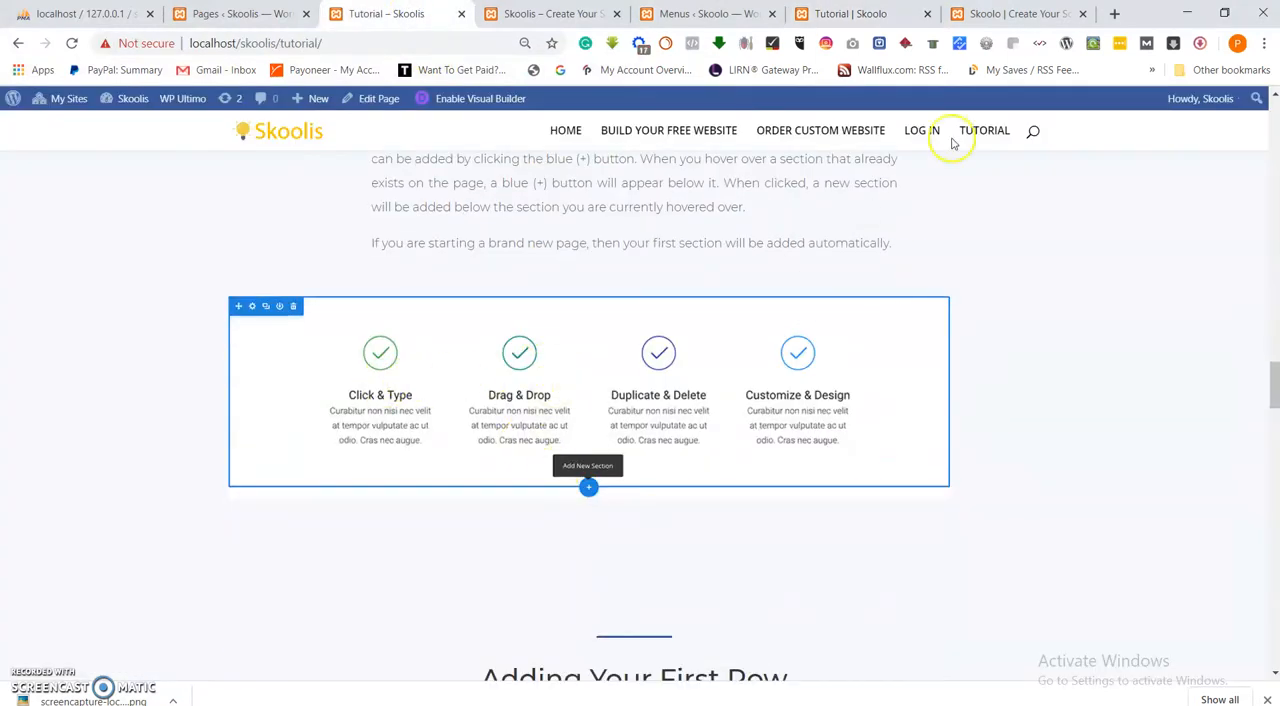
pyautogui.click(999, 12)
pyautogui.click(827, 17)
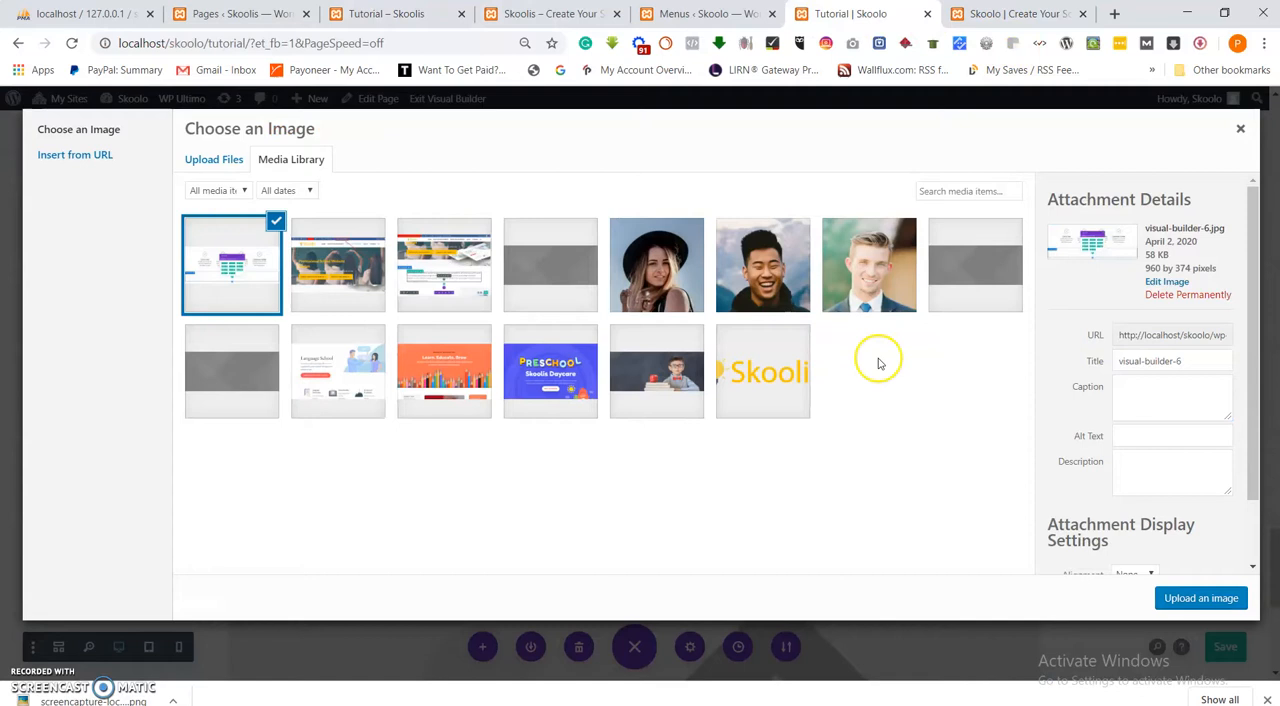
pyautogui.click(226, 163)
pyautogui.click(706, 380)
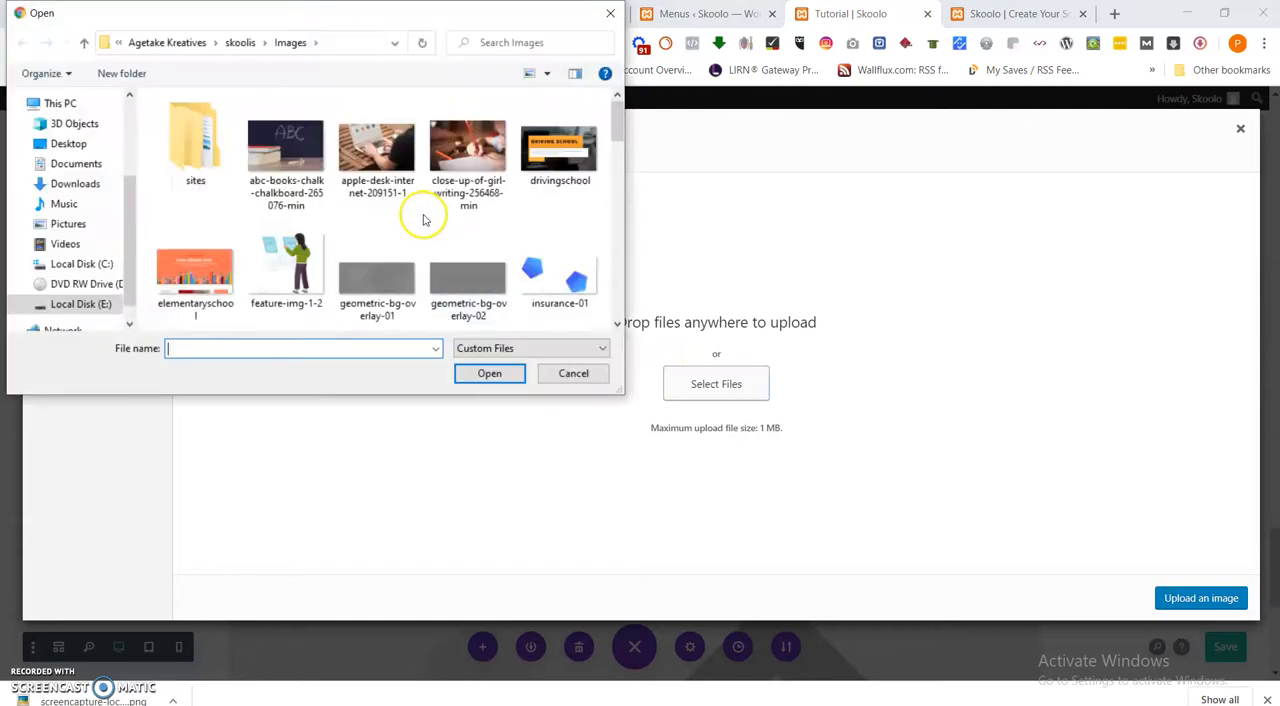
pyautogui.moveTo(617, 130); pyautogui.dragTo(593, 205)
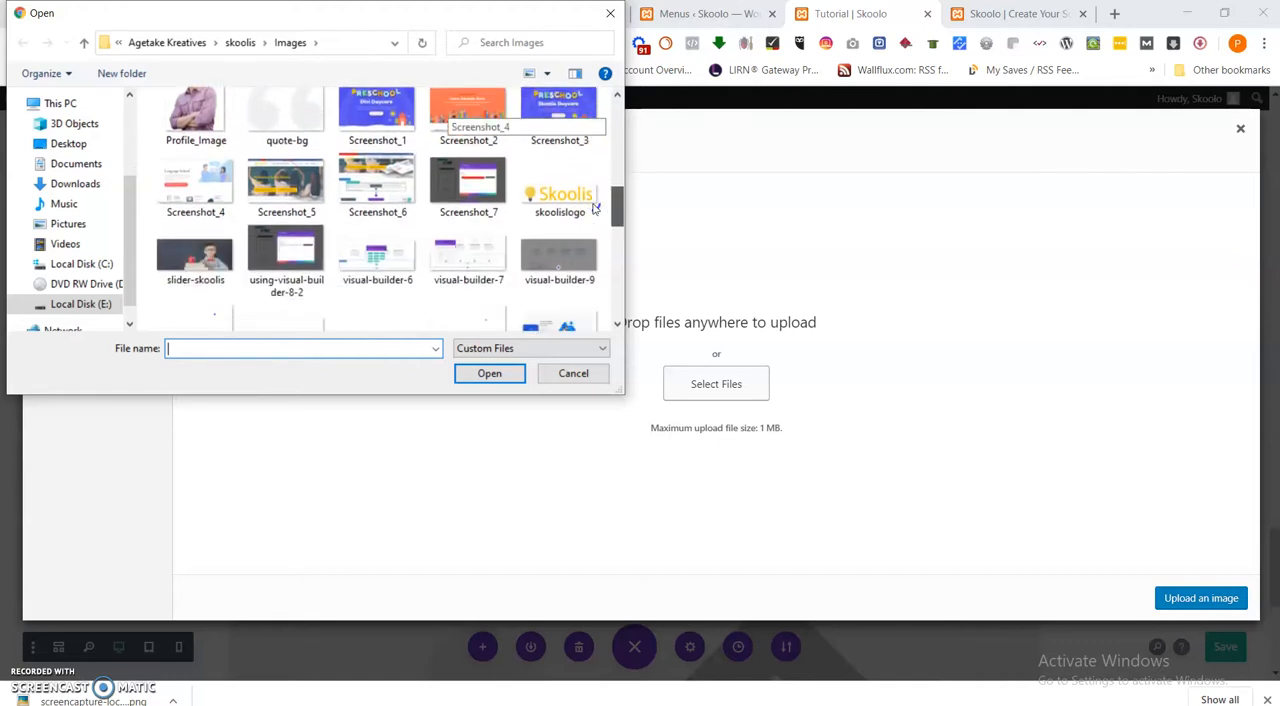
pyautogui.moveTo(593, 207)
pyautogui.mouseDown()
pyautogui.moveTo(586, 260)
pyautogui.moveTo(587, 213)
pyautogui.mouseUp()
pyautogui.click(563, 194)
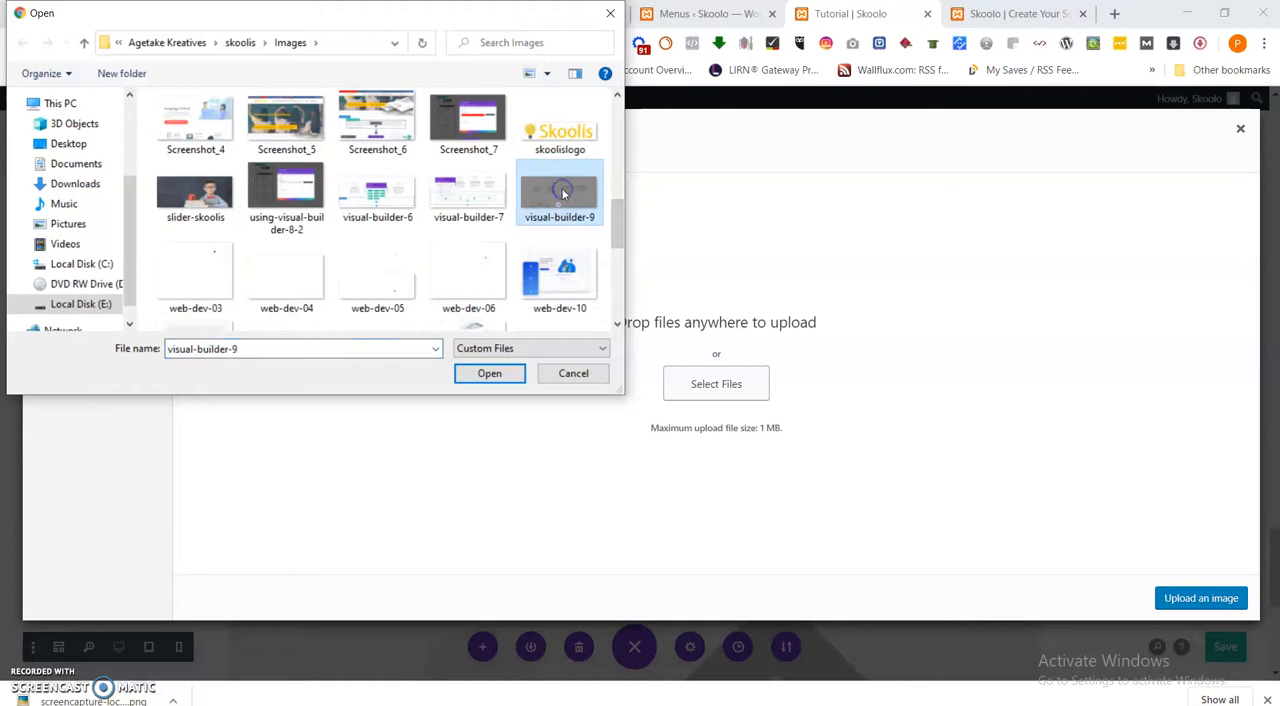
pyautogui.click(489, 374)
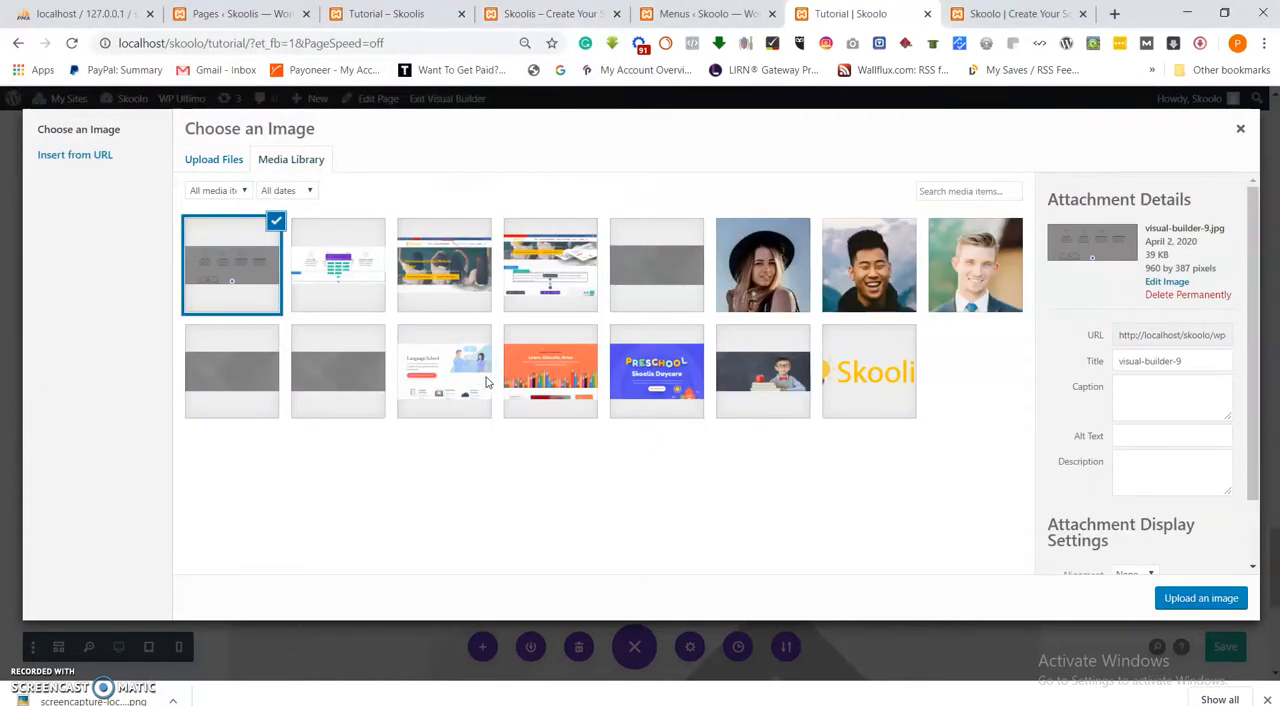
pyautogui.click(1200, 598)
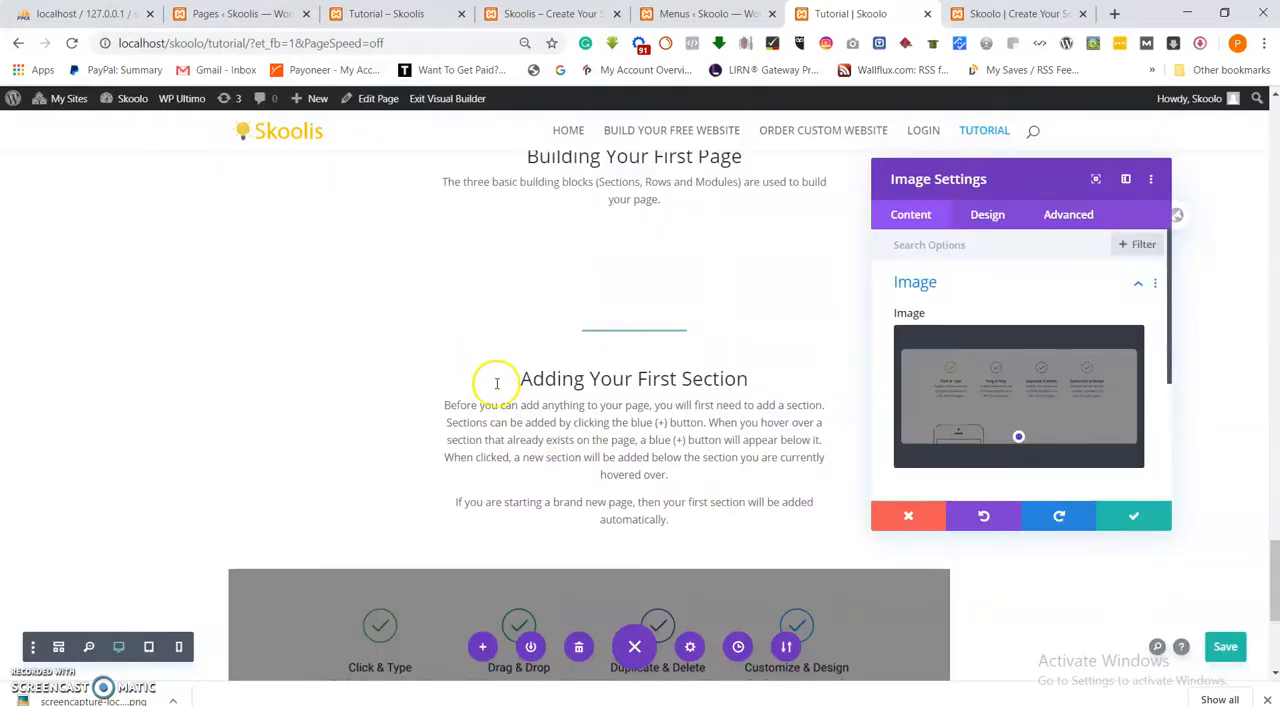
# Compare the inserted image with the one under "Adding Your First Section" on the reference Skoolis Tutorial page and save the Image module settings.
pyautogui.scroll(-3, 496, 383)
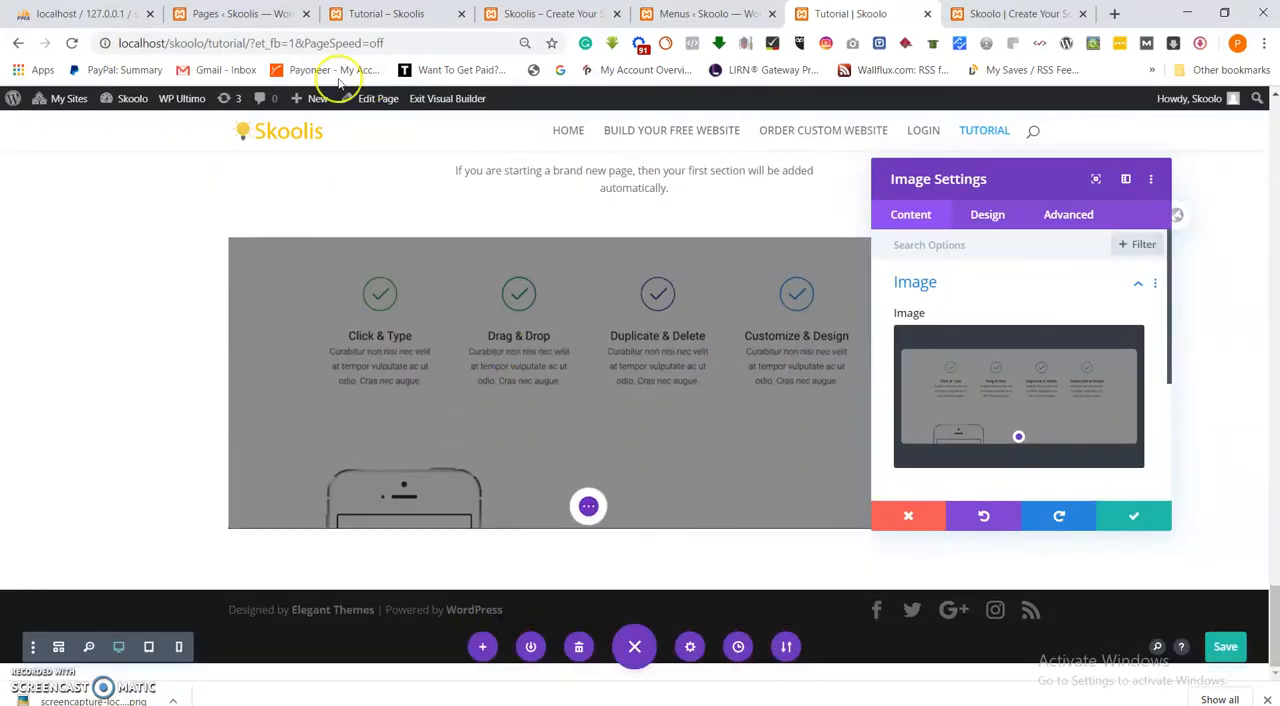
pyautogui.click(243, 14)
pyautogui.click(414, 14)
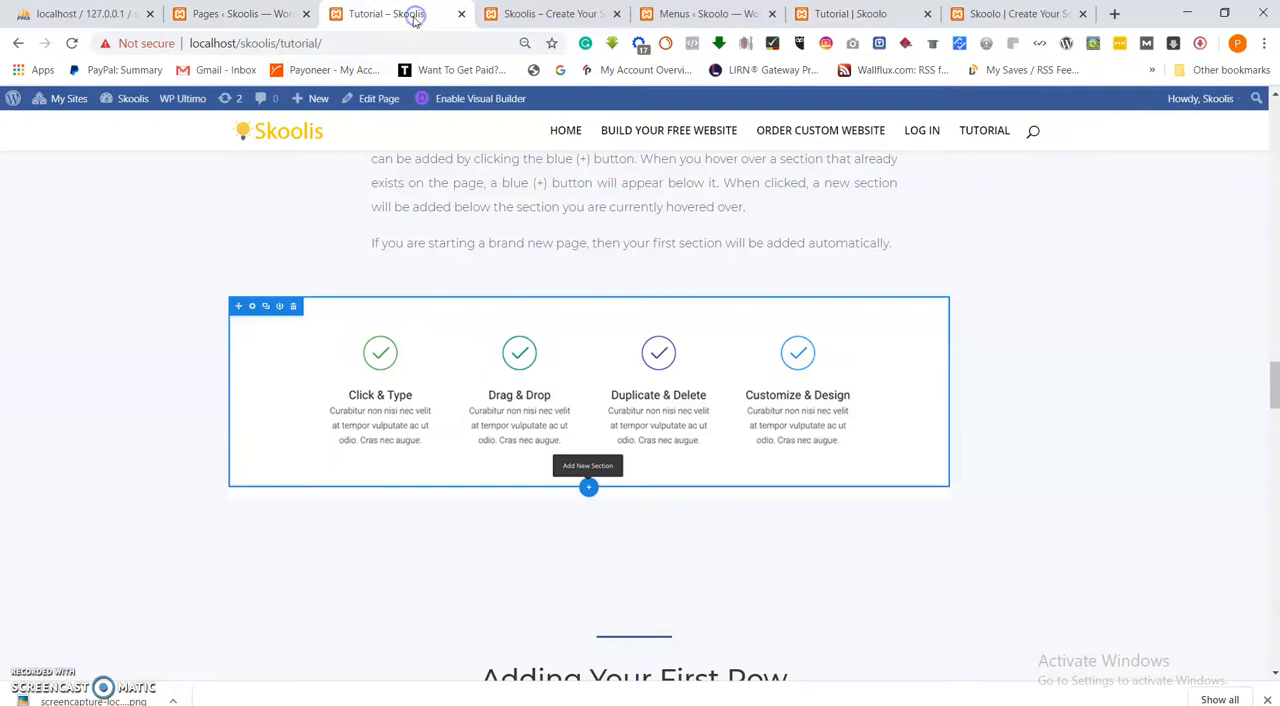
pyautogui.click(1033, 14)
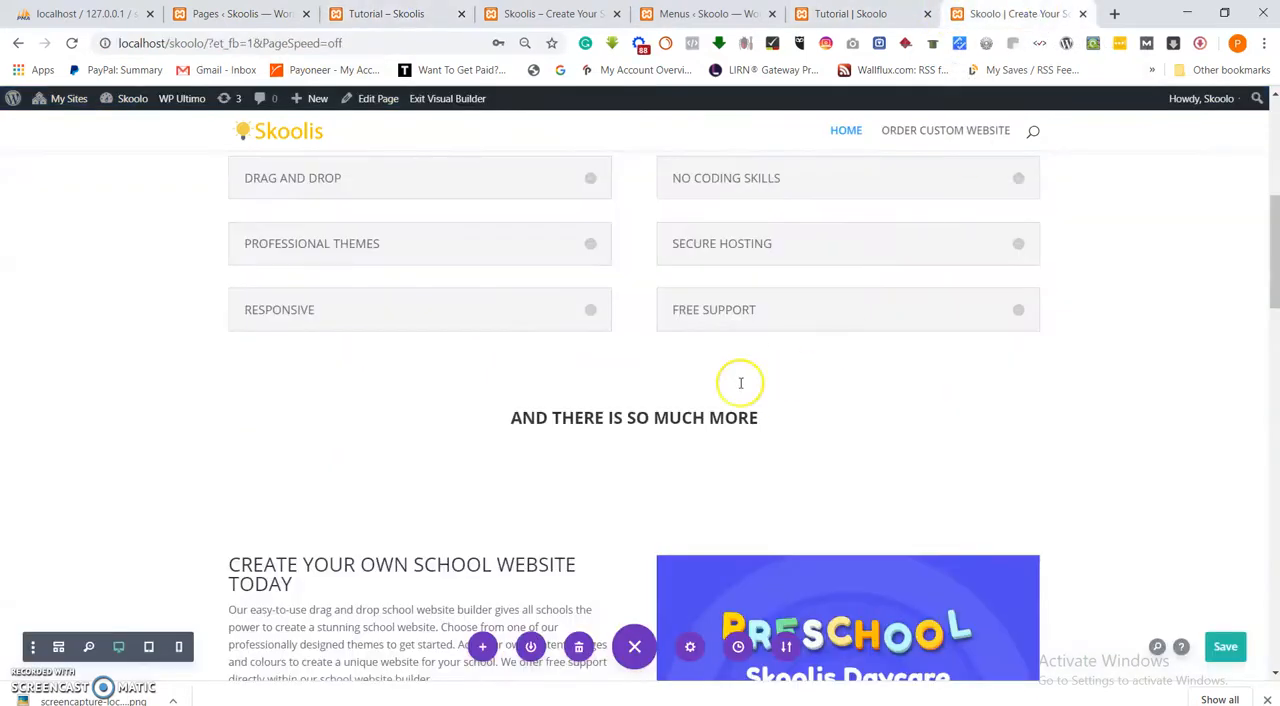
pyautogui.click(851, 14)
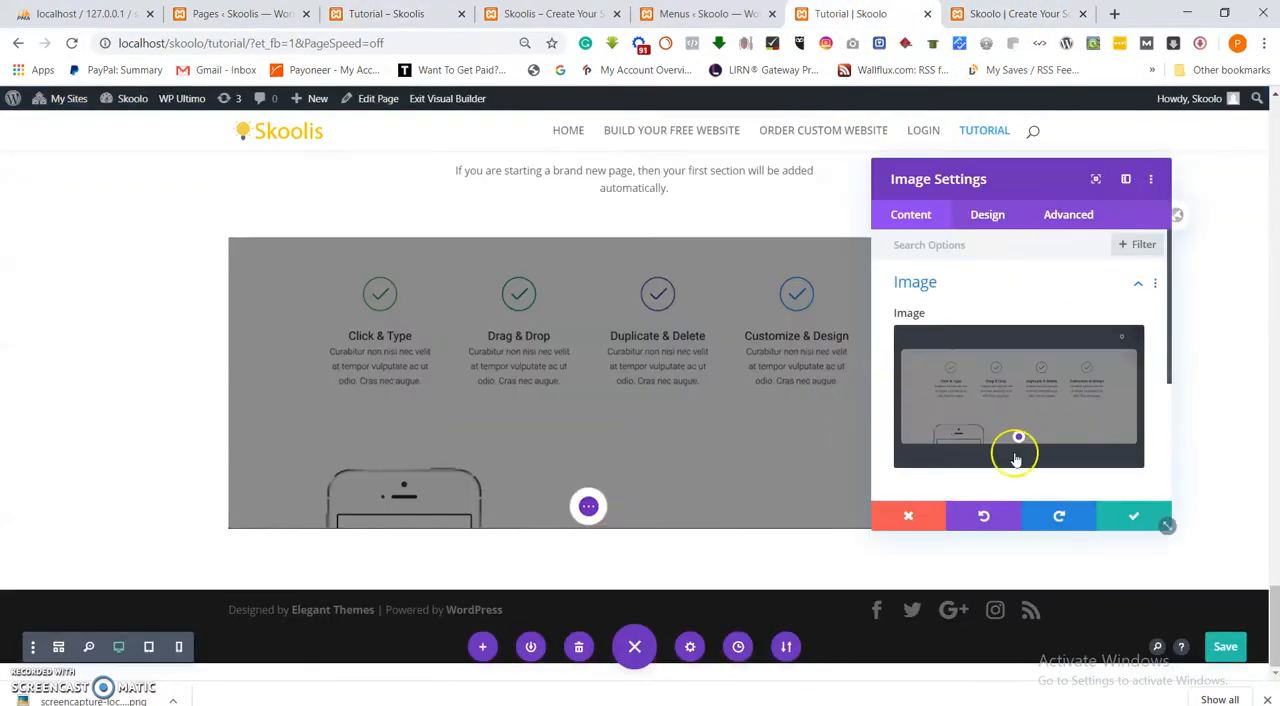
pyautogui.click(1133, 520)
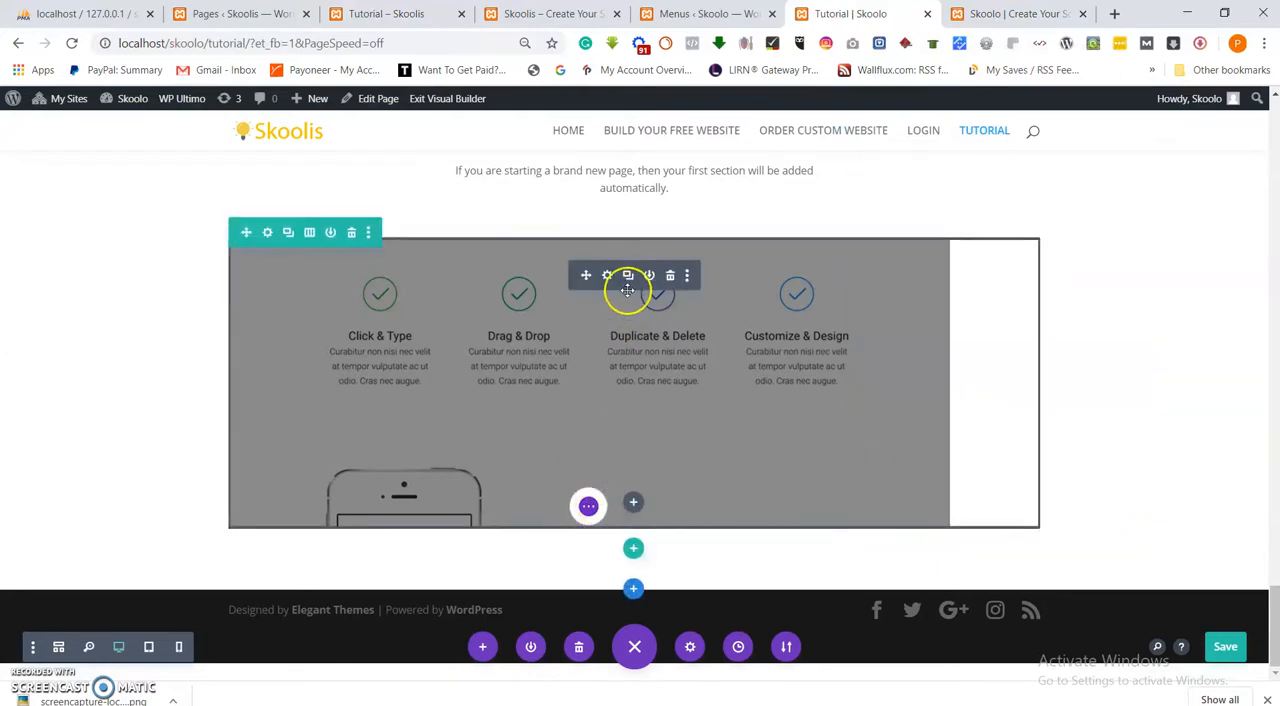
pyautogui.scroll(2, 771, 377)
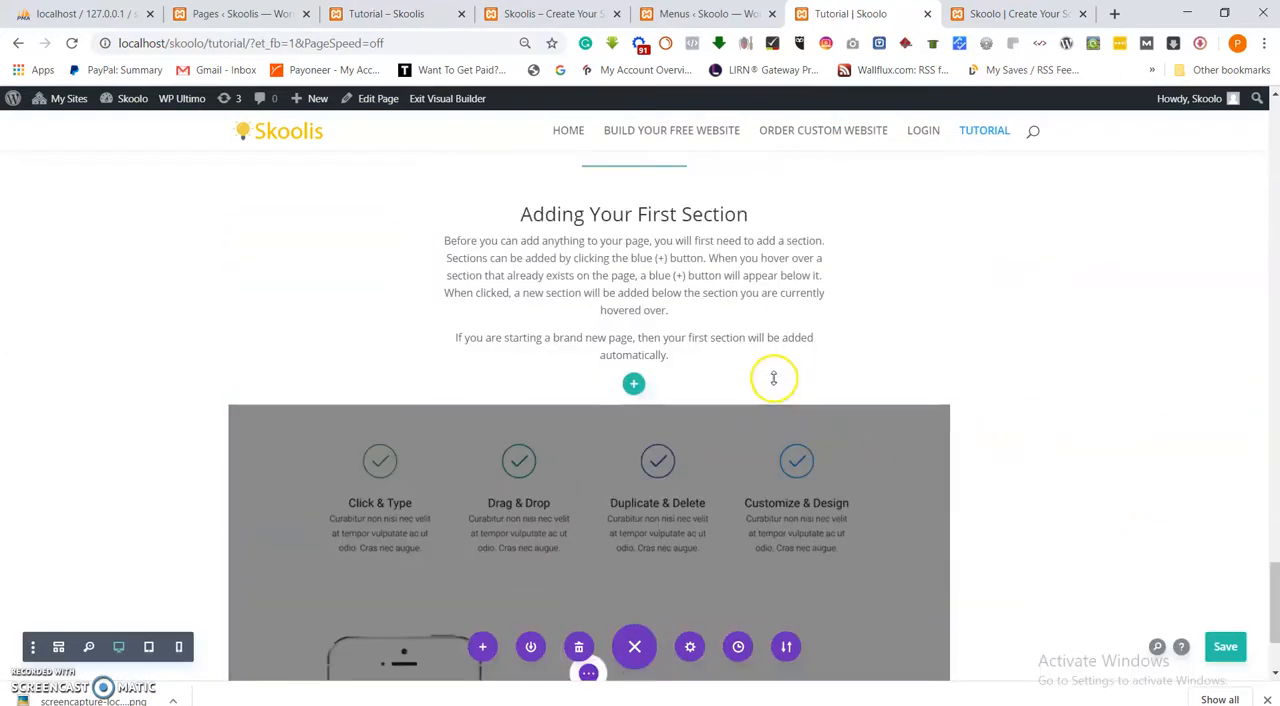
pyautogui.scroll(-2, 898, 394)
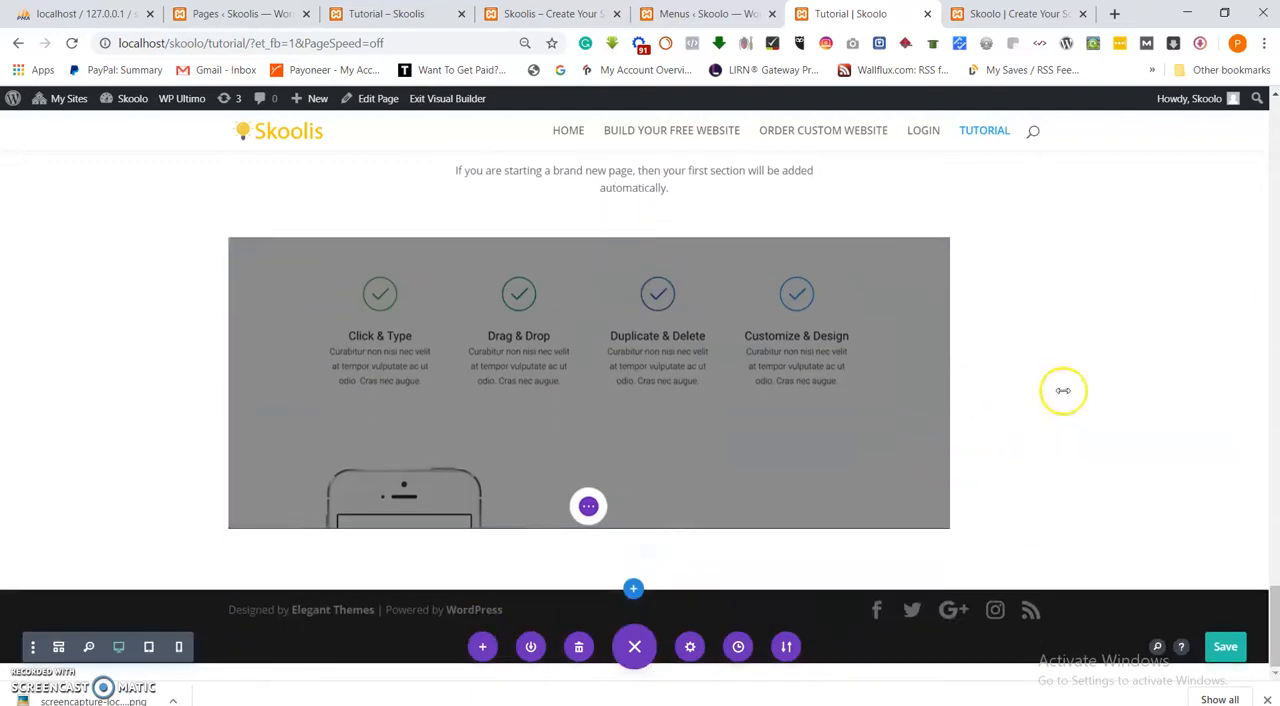
pyautogui.click(392, 14)
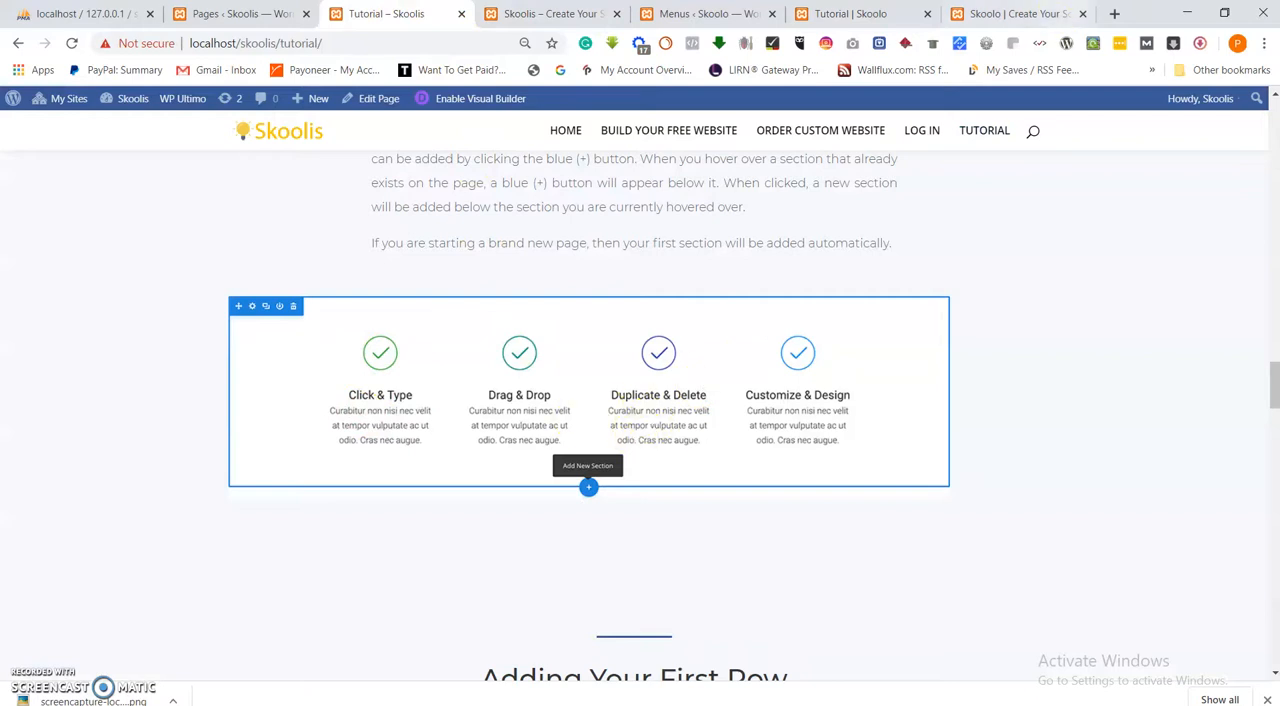
pyautogui.click(1008, 14)
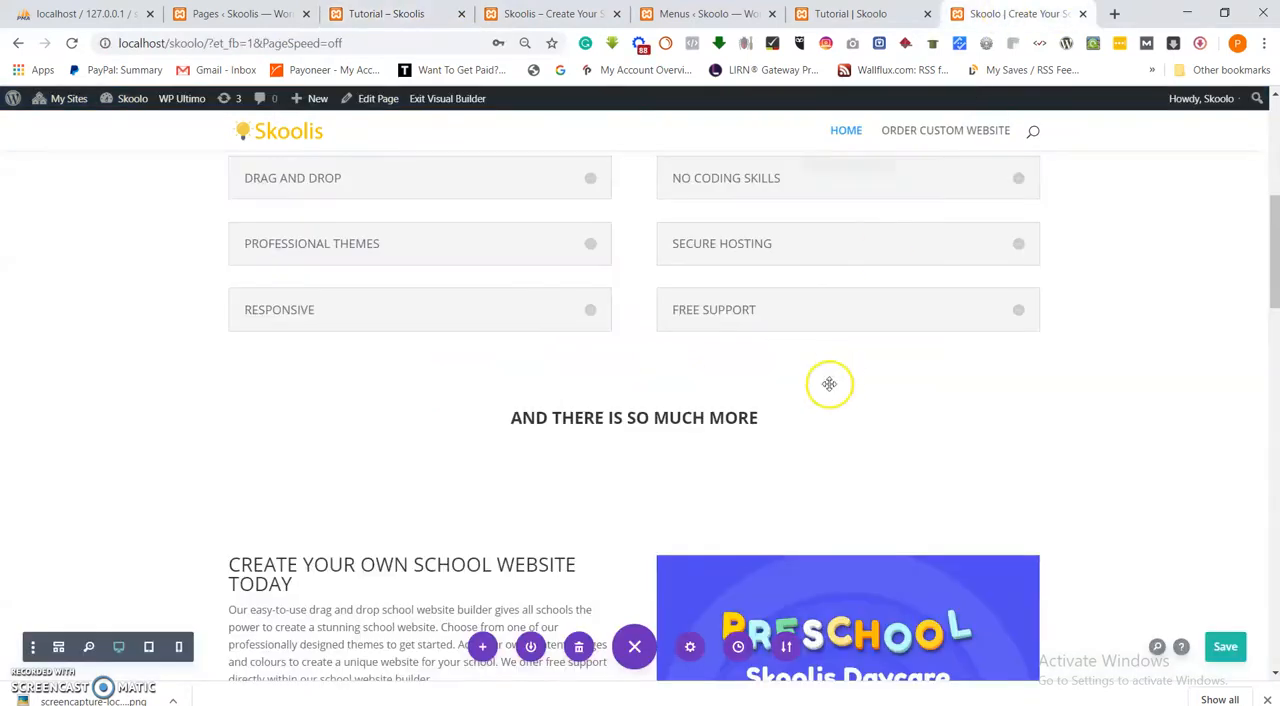
pyautogui.click(818, 14)
# Duplicate the whole "Adding Your First Section" section, including its image row, on the Skoolo Tutorial page.
pyautogui.scroll(4, 886, 430)
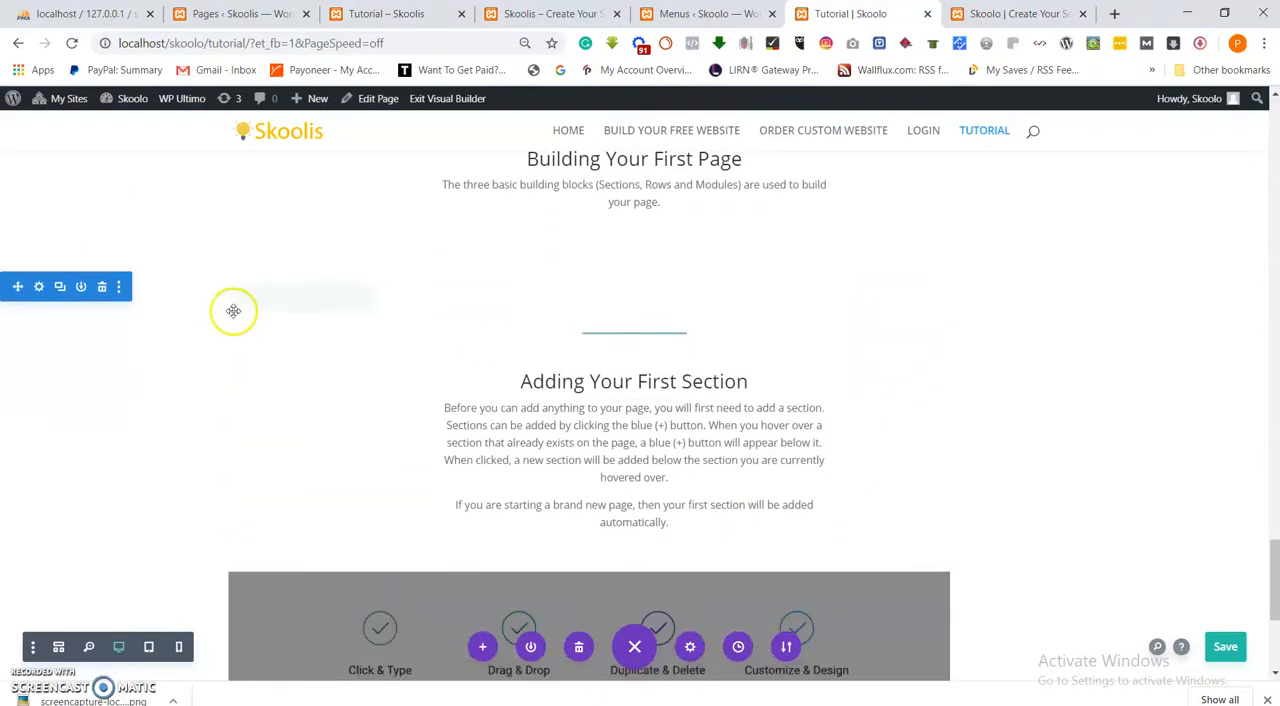
pyautogui.click(60, 288)
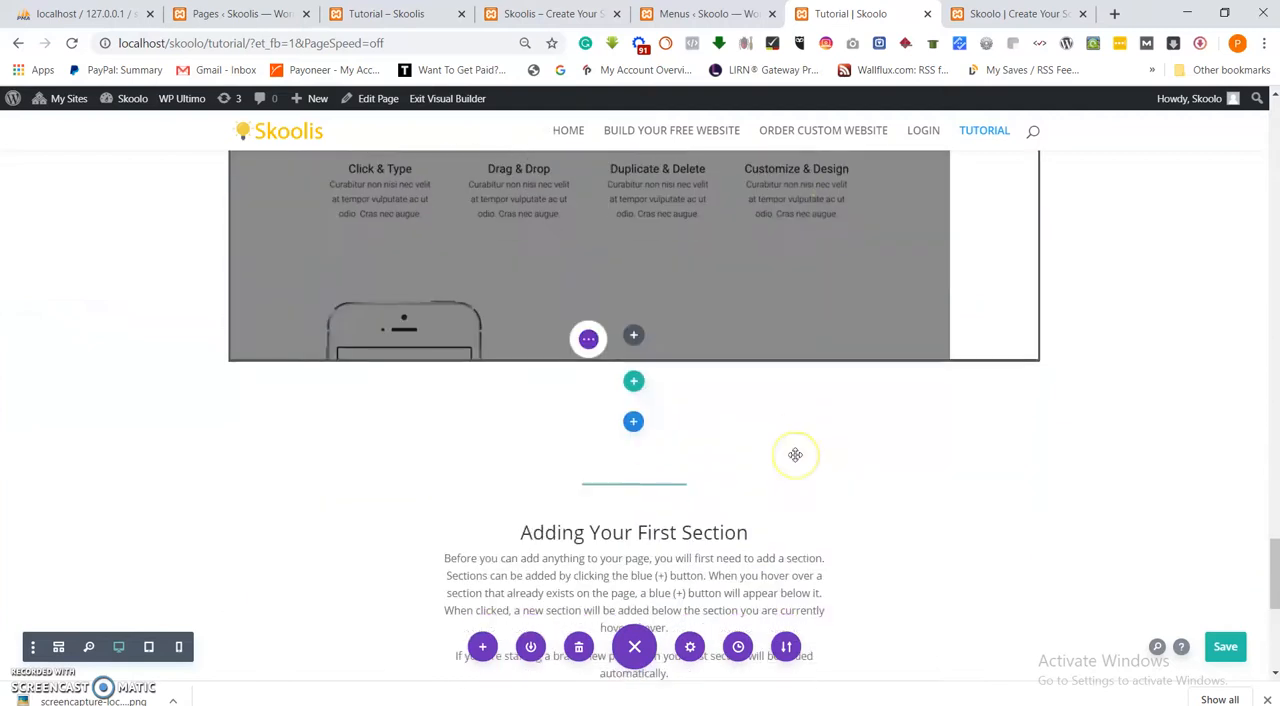
pyautogui.scroll(2, 794, 454)
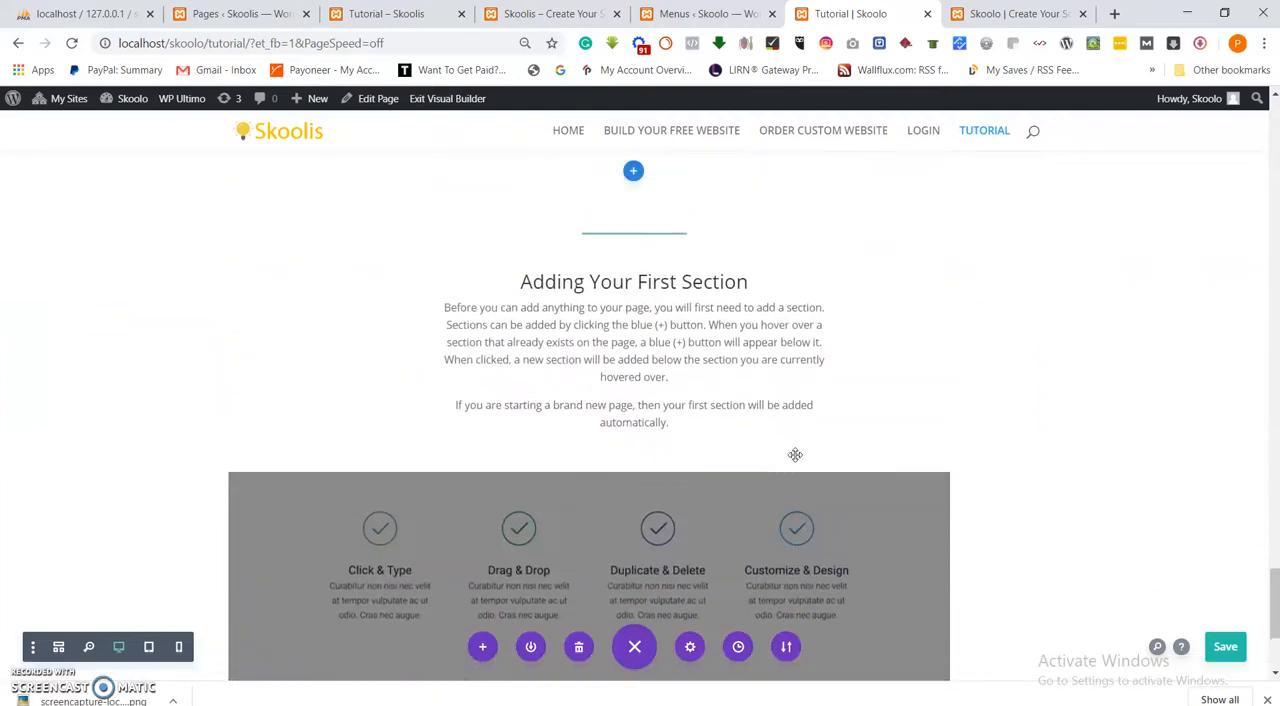
# Copy the "Adding Your First Row" heading and its two paragraphs from the reference Skoolis Tutorial page.
pyautogui.click(519, 20)
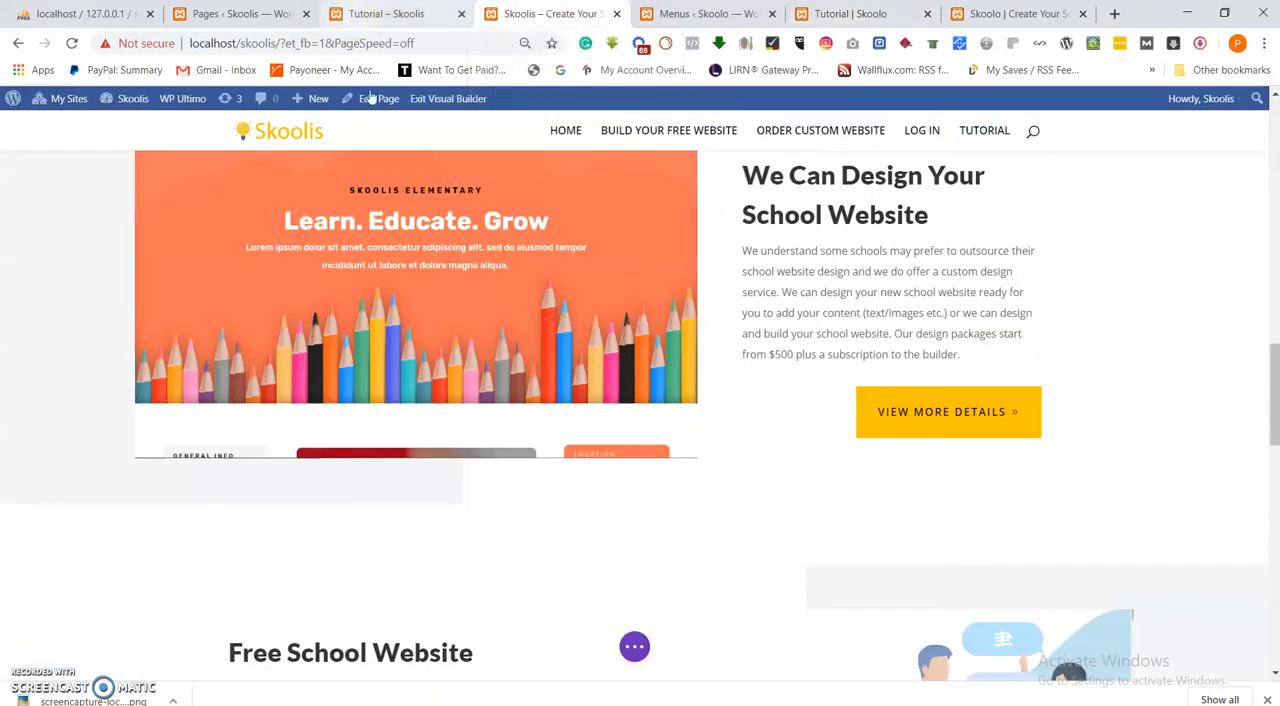
pyautogui.click(357, 20)
pyautogui.scroll(-2, 619, 520)
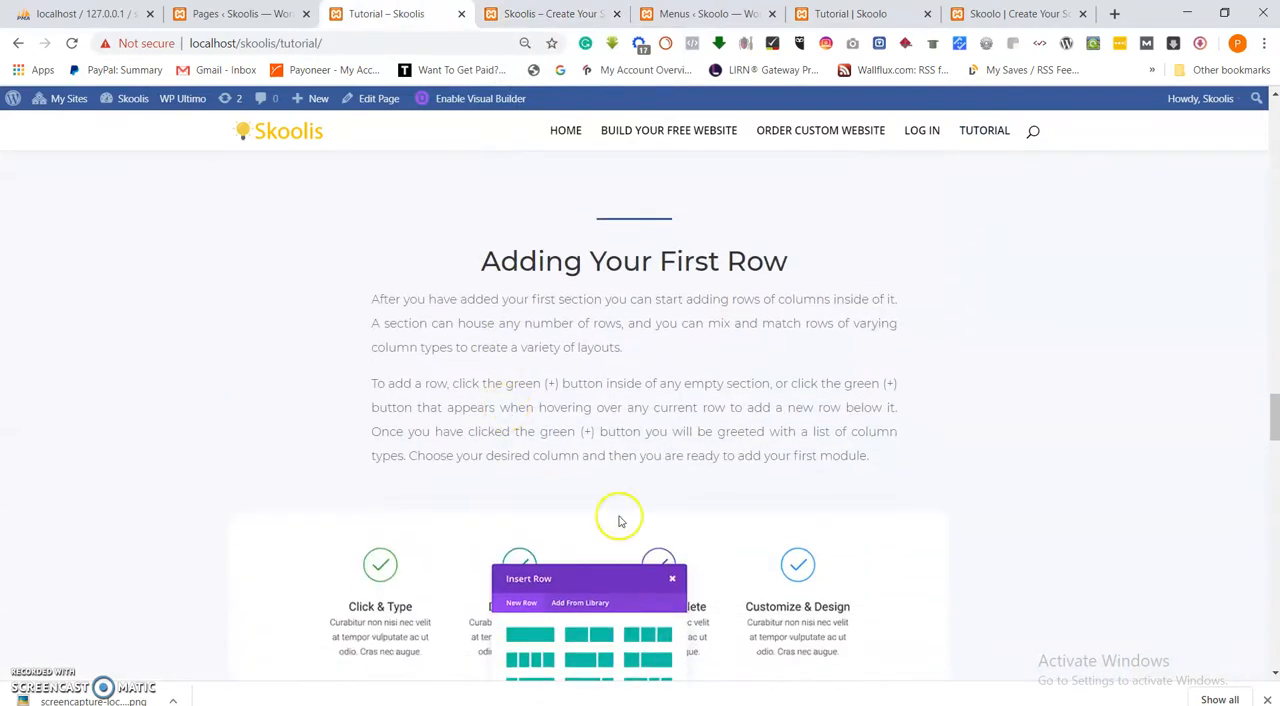
pyautogui.moveTo(860, 479); pyautogui.dragTo(474, 271)
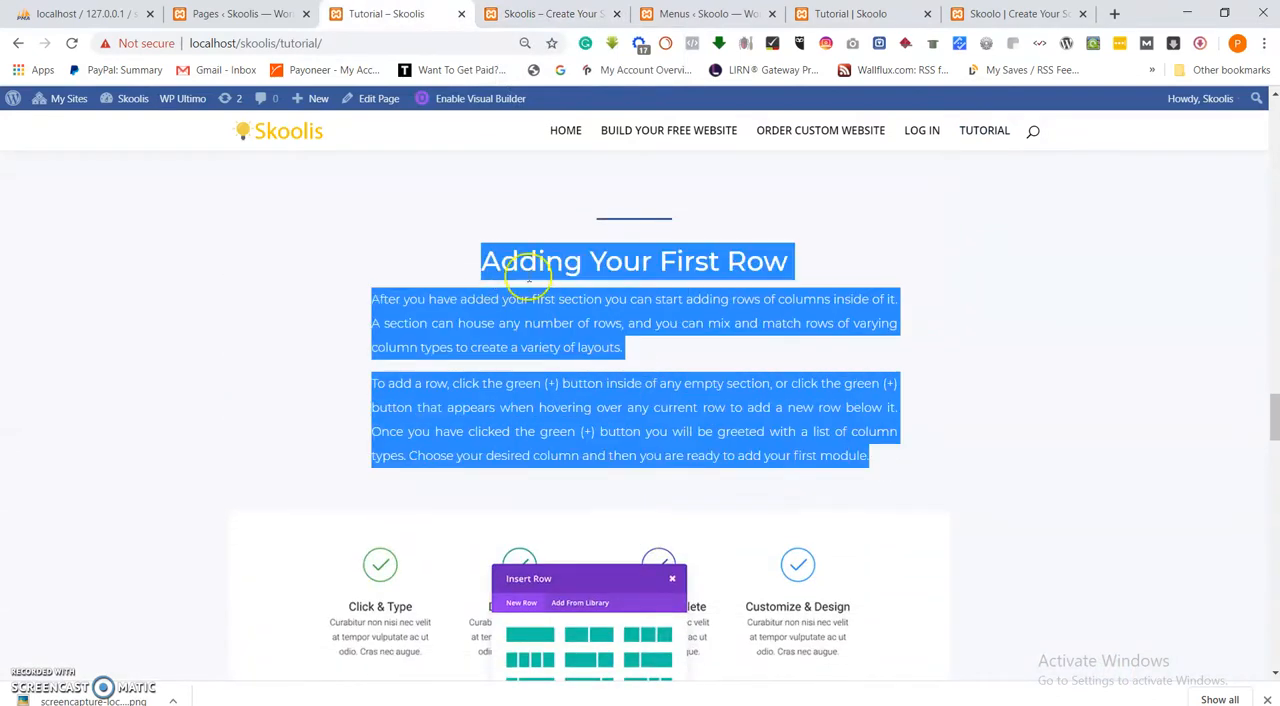
pyautogui.rightClick(560, 274)
pyautogui.click(585, 289)
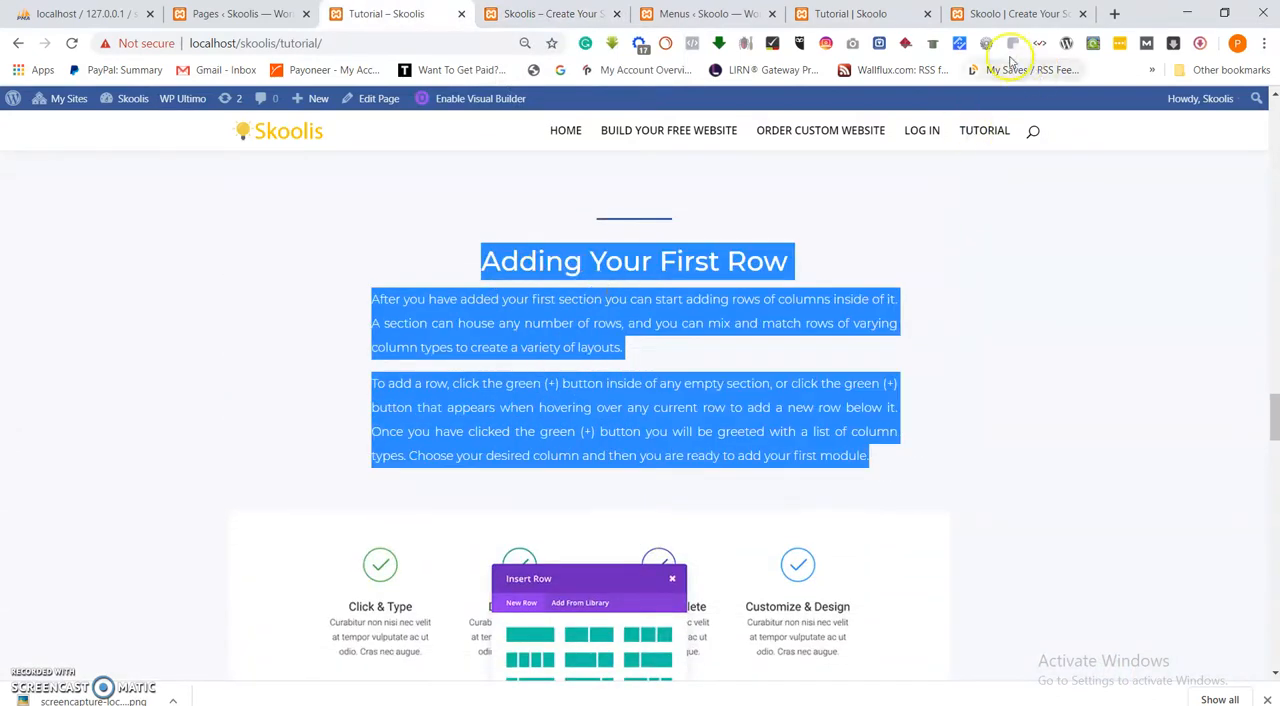
# Replace the duplicated "Adding Your First Section" text on the Skoolo Tutorial page with the copied "Adding Your First Row" text, centre it, and save the module.
pyautogui.click(900, 16)
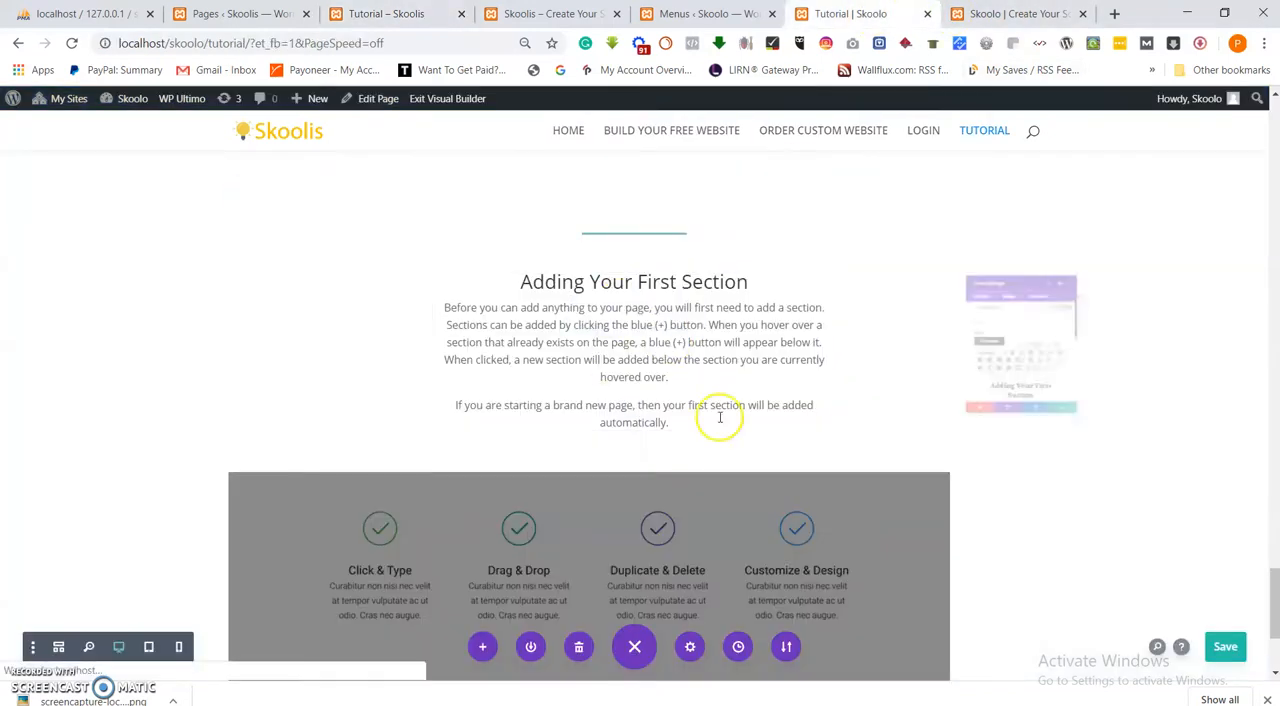
pyautogui.hotkey('ctrl', 'a')
pyautogui.hotkey('ctrl', 'v')
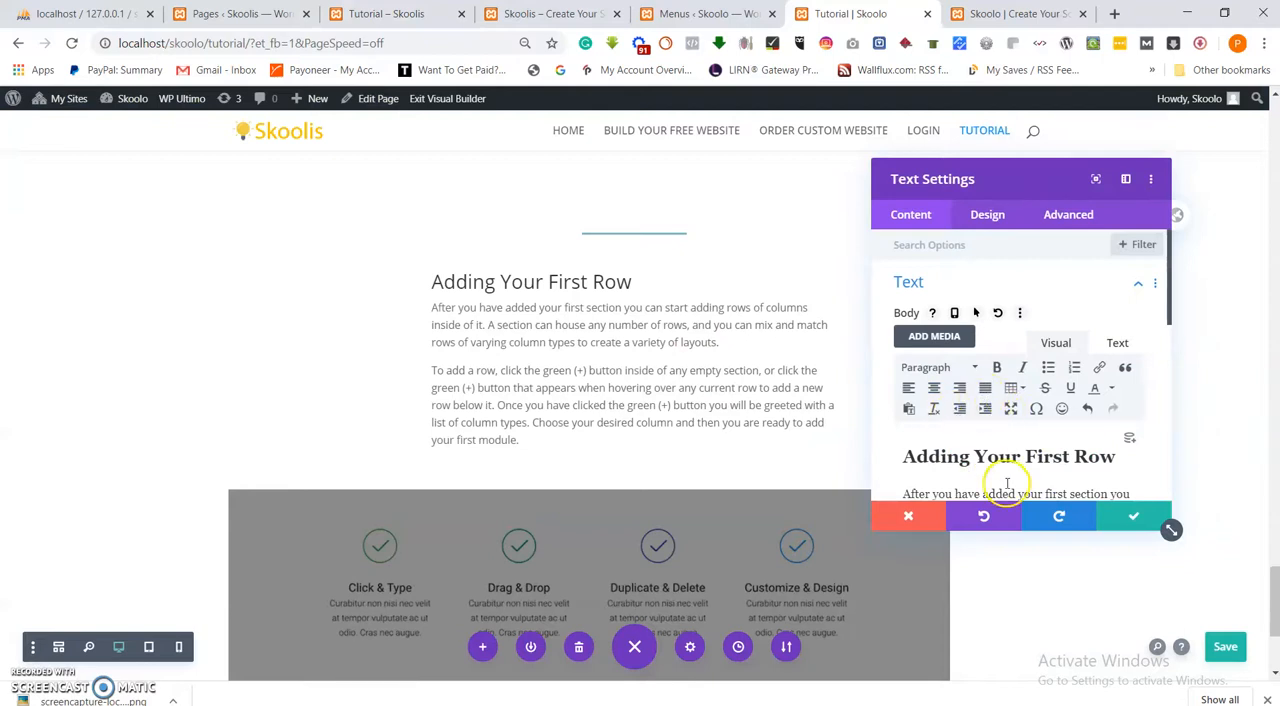
pyautogui.hotkey('ctrl', 'a')
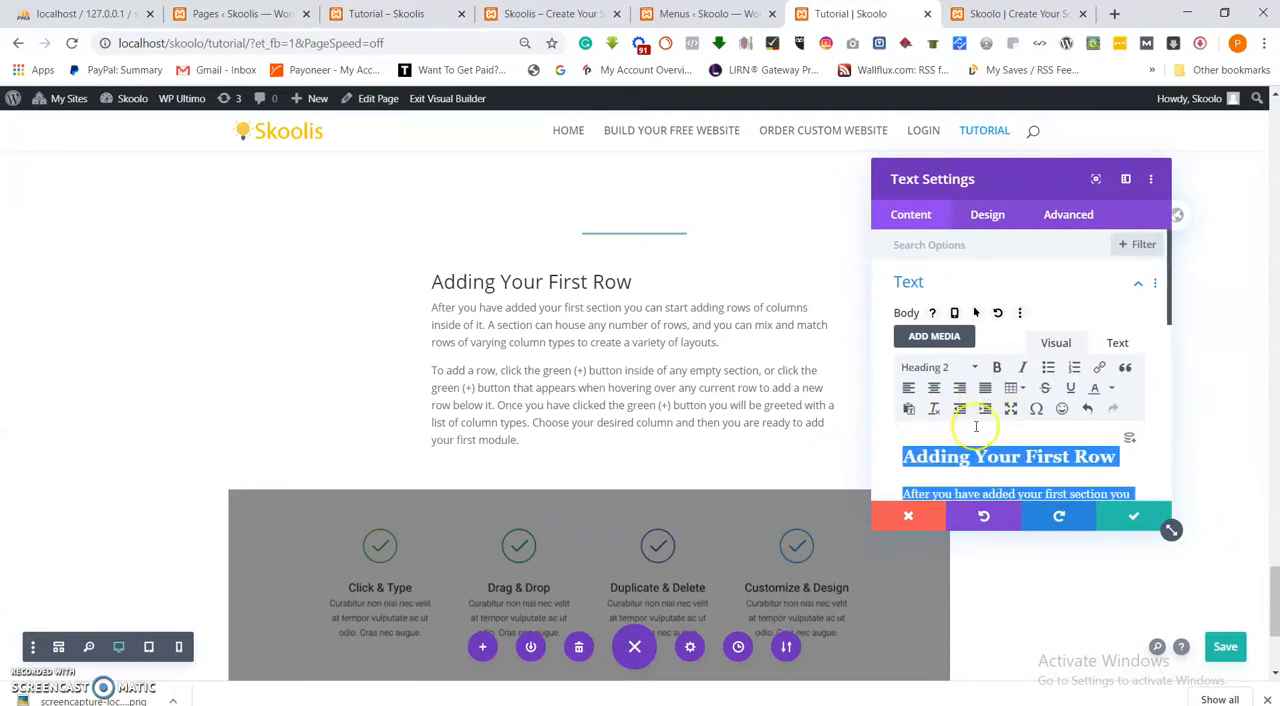
pyautogui.click(934, 388)
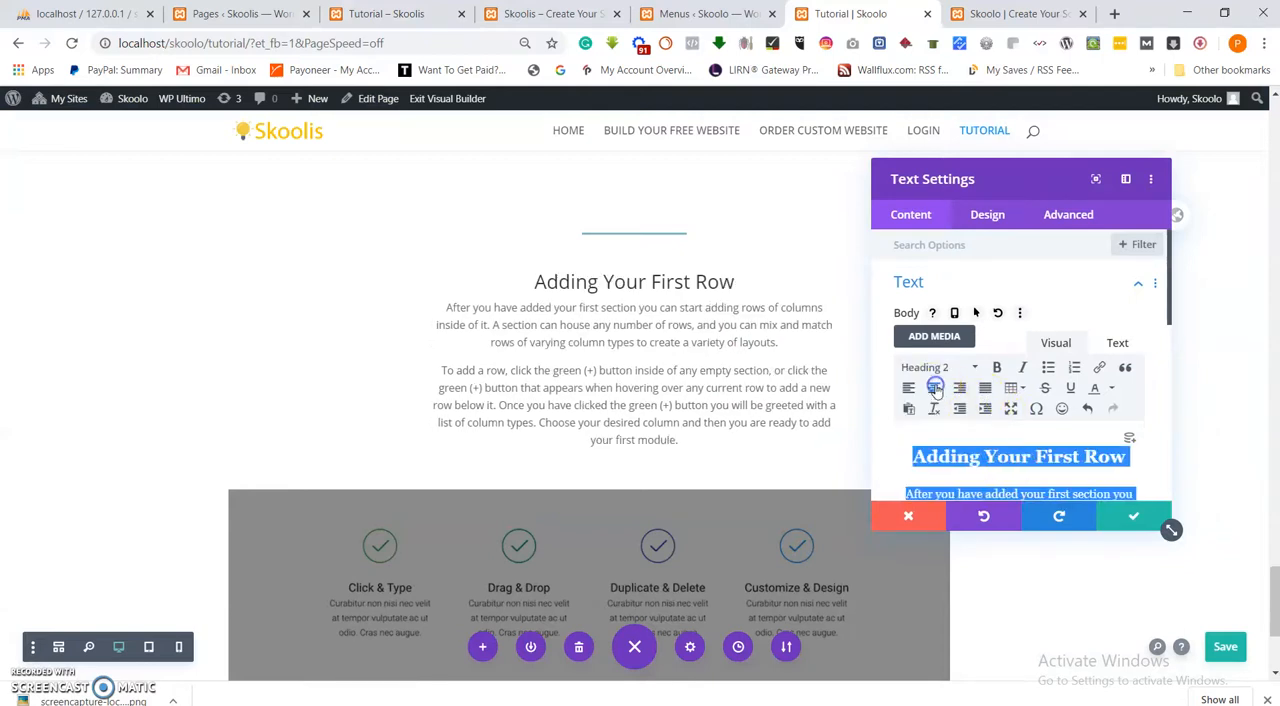
pyautogui.click(1133, 516)
# Check the reference image for "Adding Your First Row", replace the duplicated section's image with visual-builder-6 from the media library, and save the module.
pyautogui.scroll(-2, 680, 550)
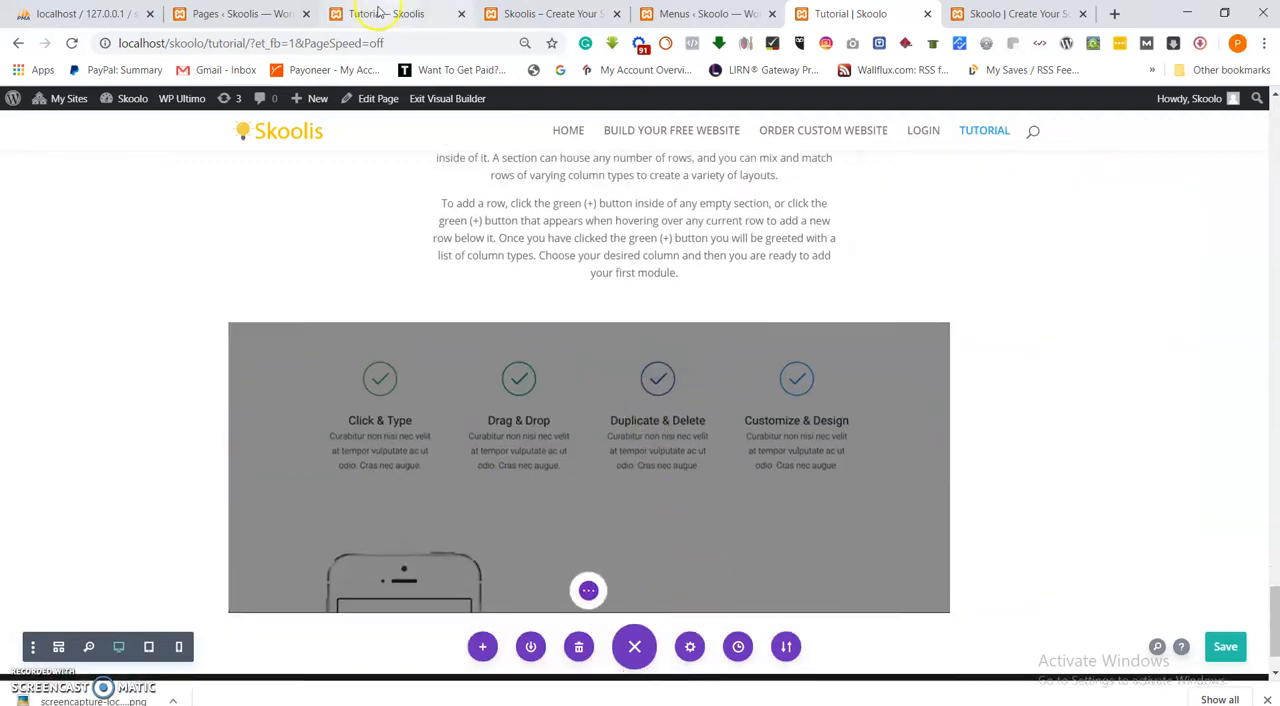
pyautogui.click(380, 12)
pyautogui.scroll(-3, 560, 414)
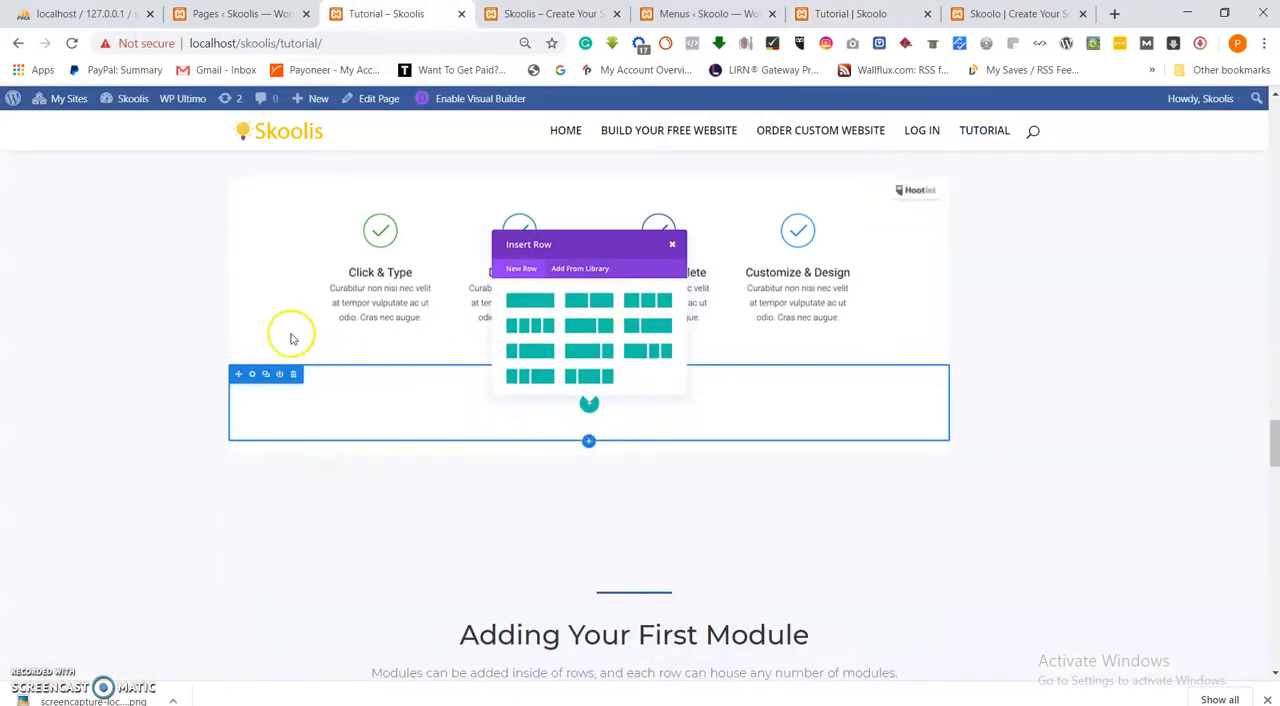
pyautogui.click(850, 13)
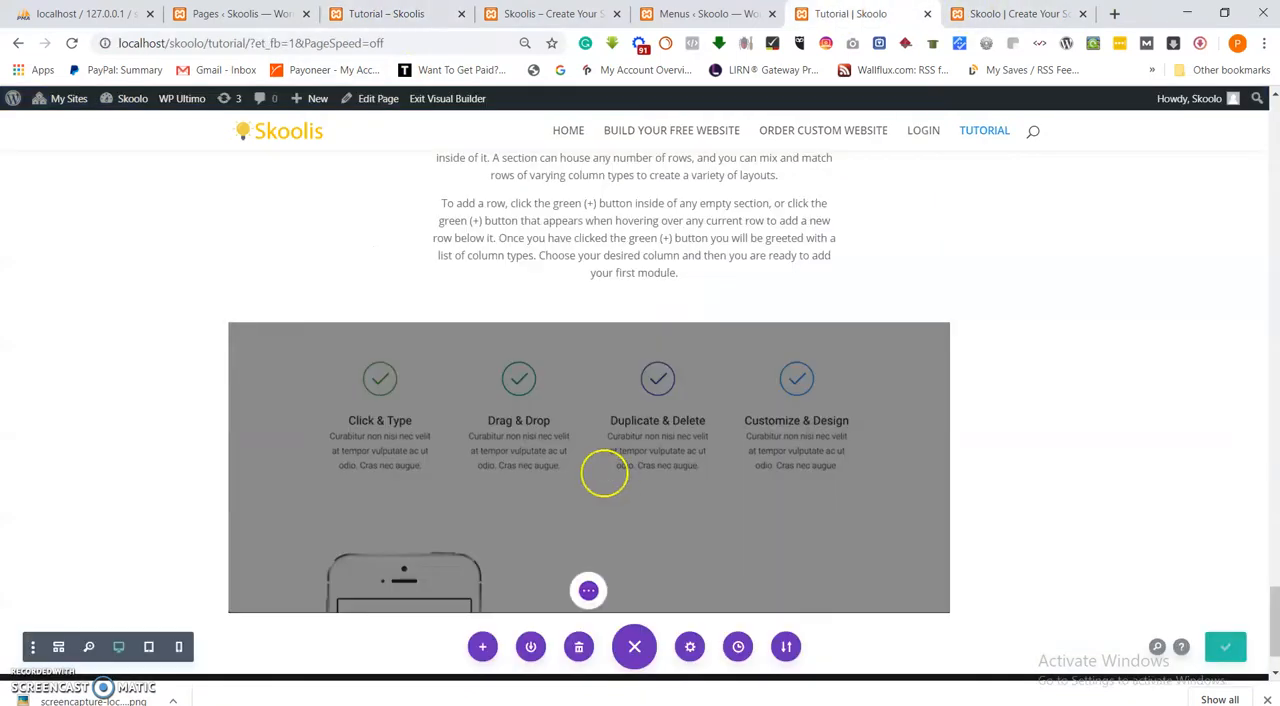
pyautogui.moveTo(609, 366)
pyautogui.click(675, 390)
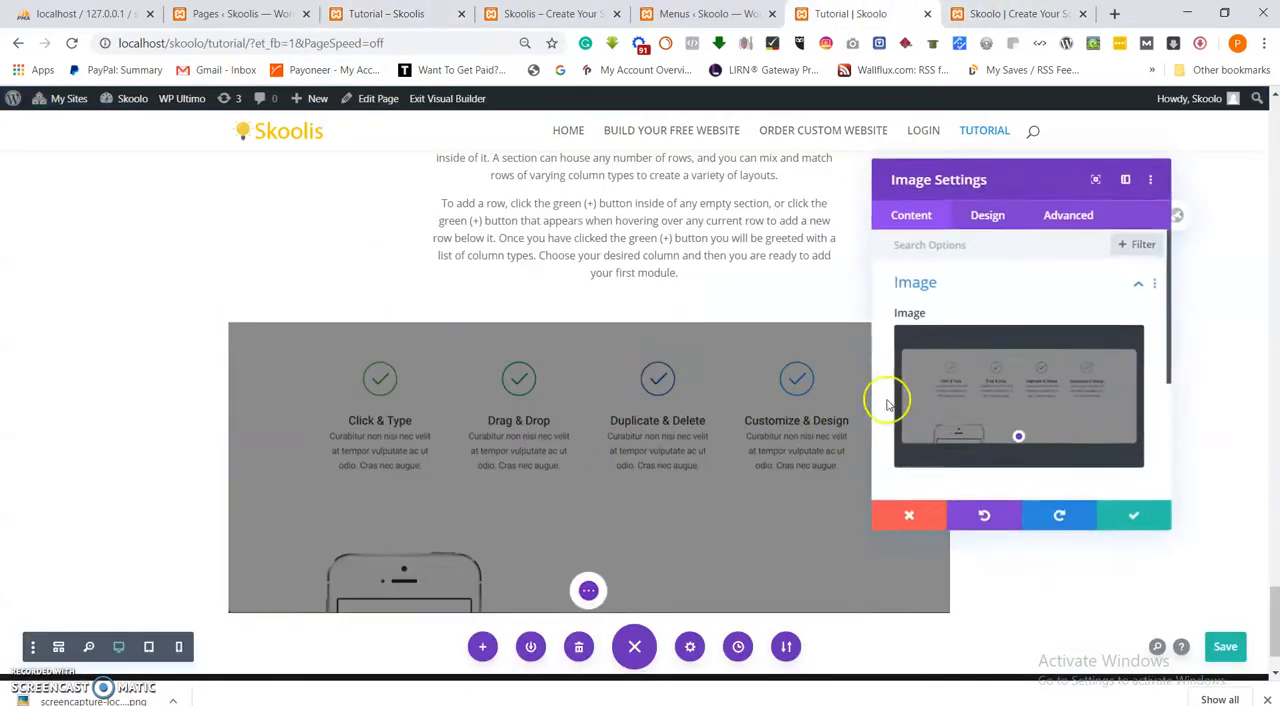
pyautogui.click(1002, 403)
pyautogui.click(325, 272)
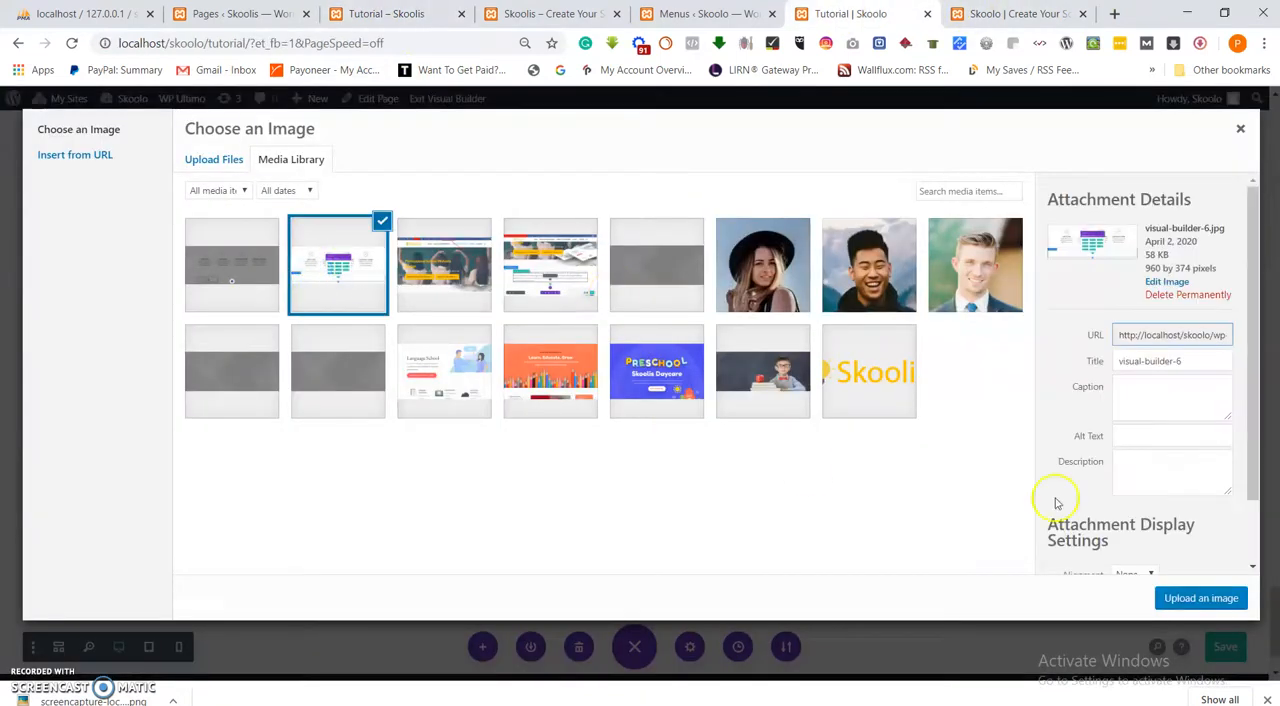
pyautogui.click(1199, 598)
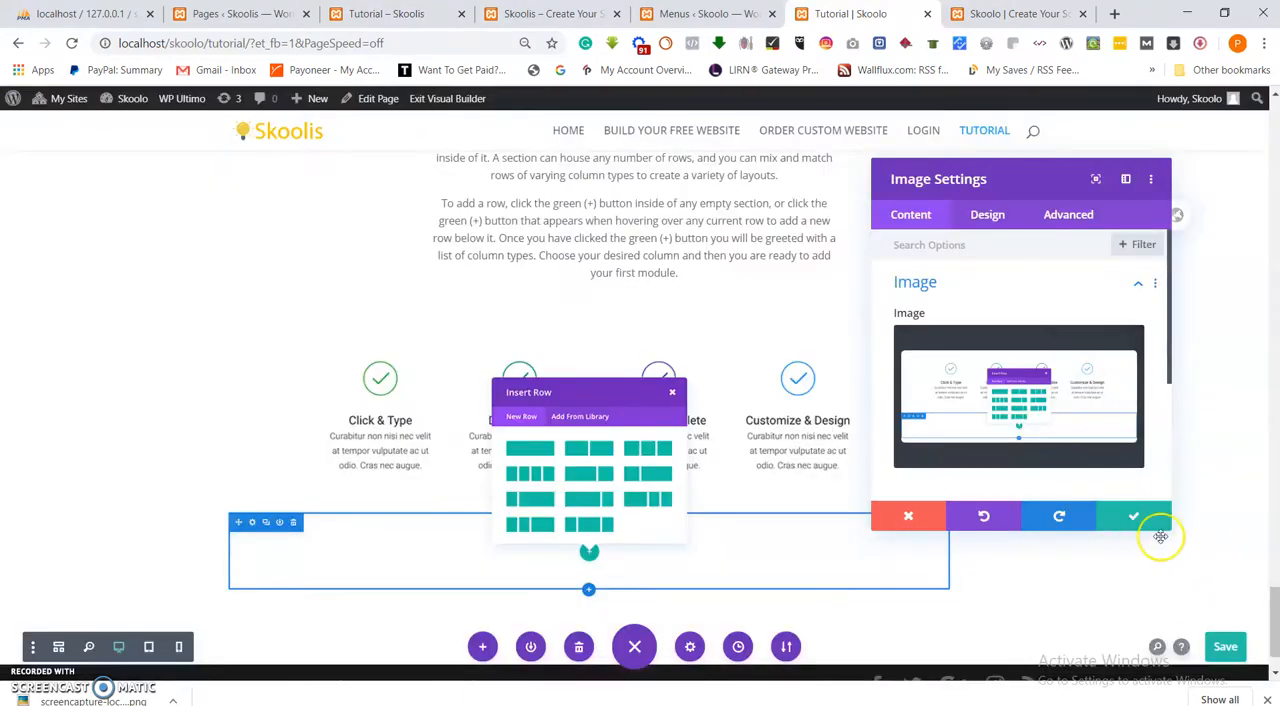
pyautogui.click(1130, 518)
pyautogui.scroll(3, 613, 370)
pyautogui.scroll(-3, 612, 374)
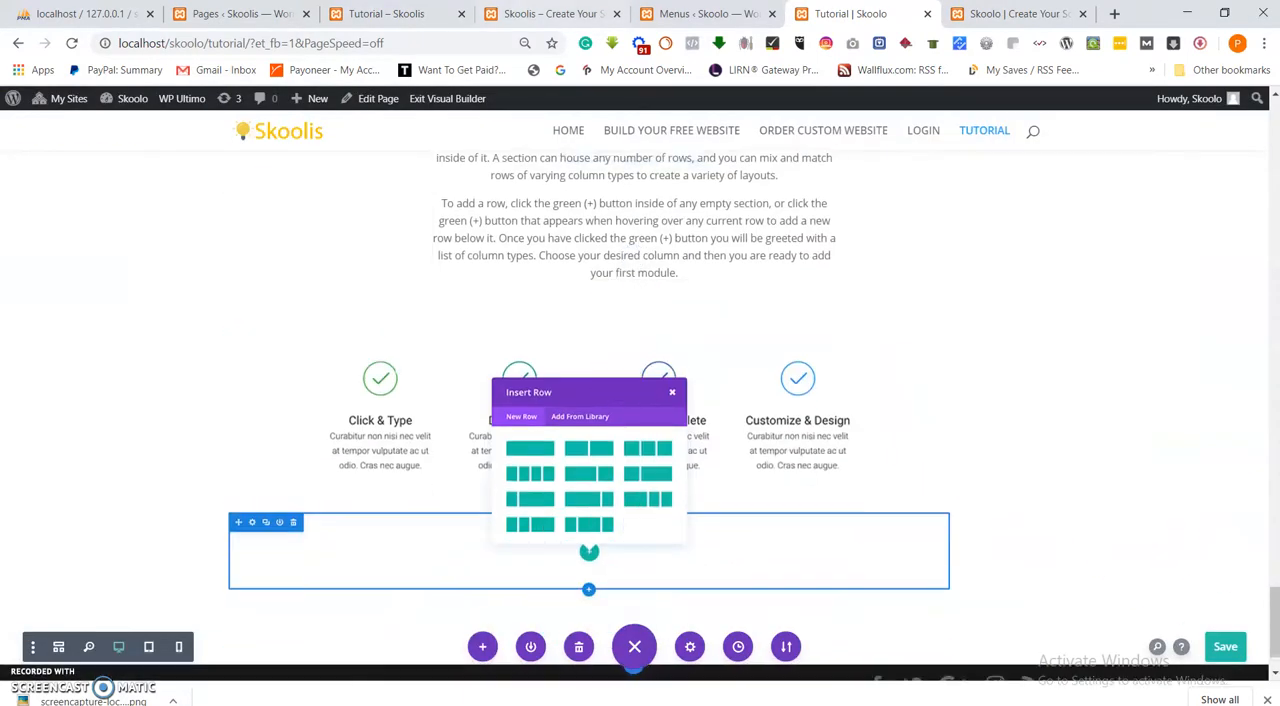
# Copy the "Adding Your First Module" heading and its two paragraphs from the reference Skoolis Tutorial page.
pyautogui.click(402, 13)
pyautogui.scroll(-10, 700, 465)
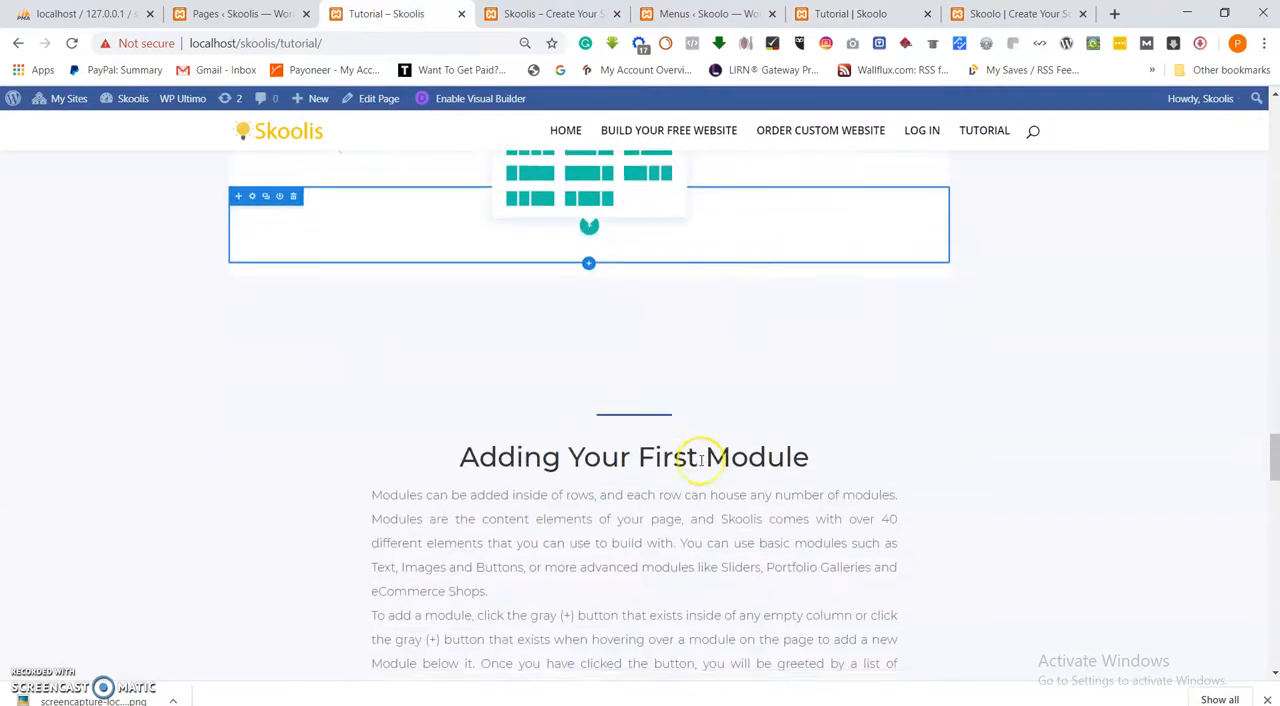
pyautogui.scroll(6, 700, 465)
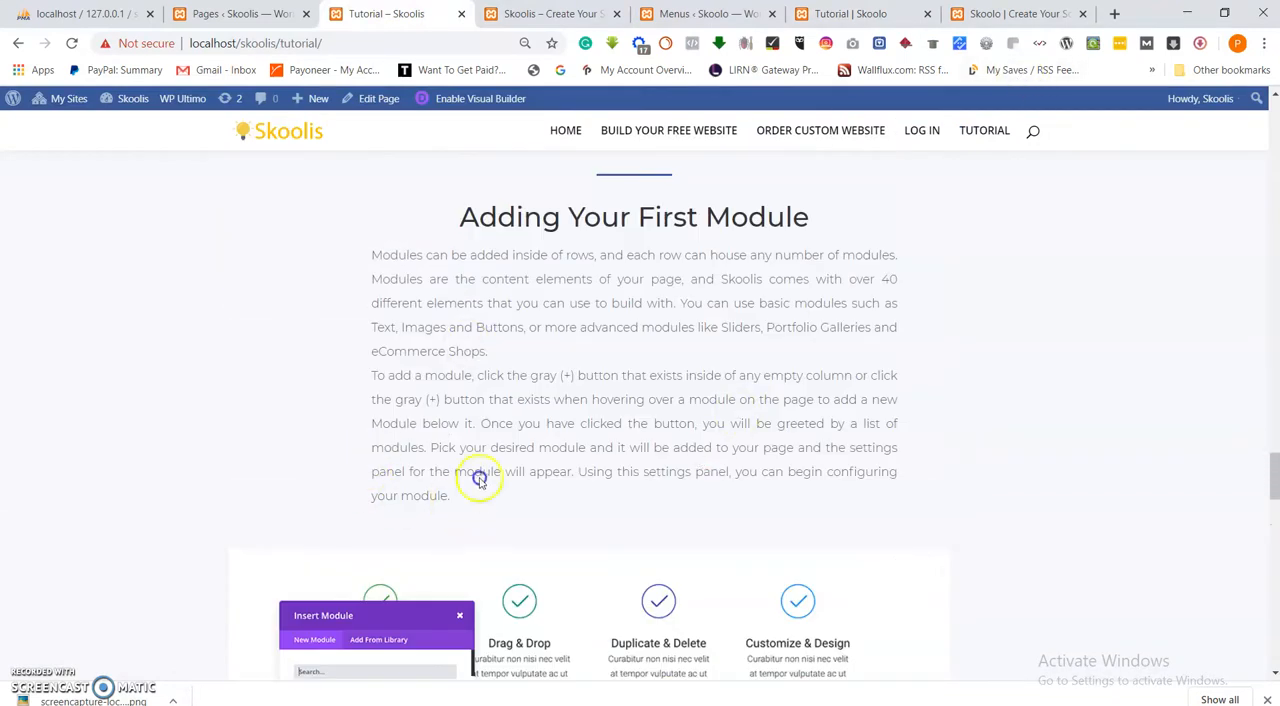
pyautogui.moveTo(479, 479); pyautogui.dragTo(379, 233)
pyautogui.rightClick(492, 222)
pyautogui.click(514, 232)
# Duplicate the whole "Adding Your First Row" section, including its image row, on the Skoolo Tutorial page.
pyautogui.click(900, 16)
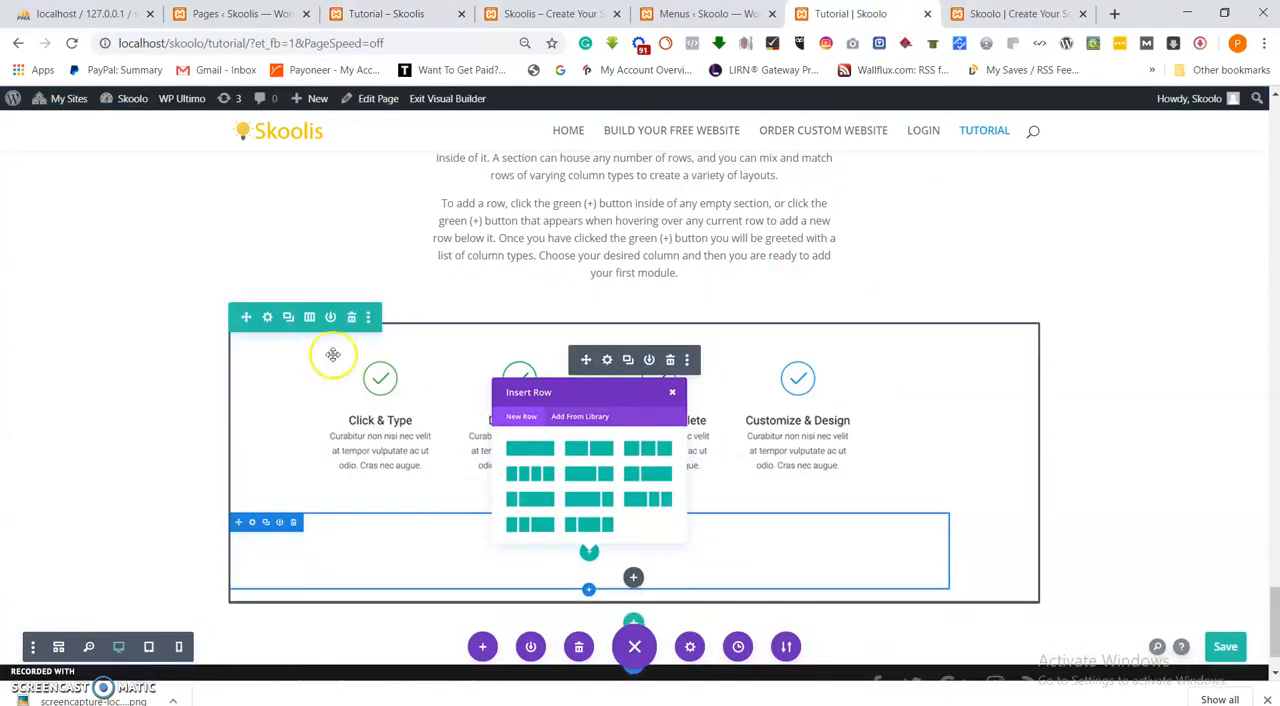
pyautogui.scroll(3, 110, 300)
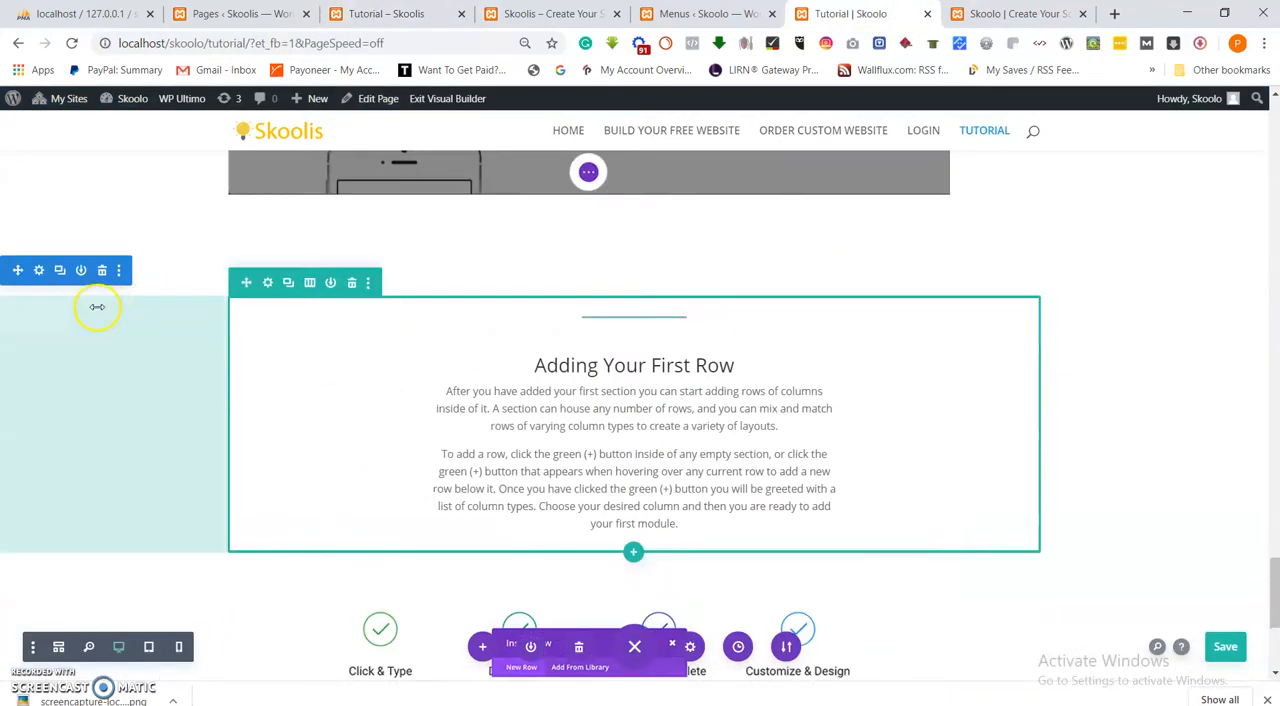
pyautogui.click(59, 271)
pyautogui.scroll(3, 614, 445)
pyautogui.scroll(2, 700, 195)
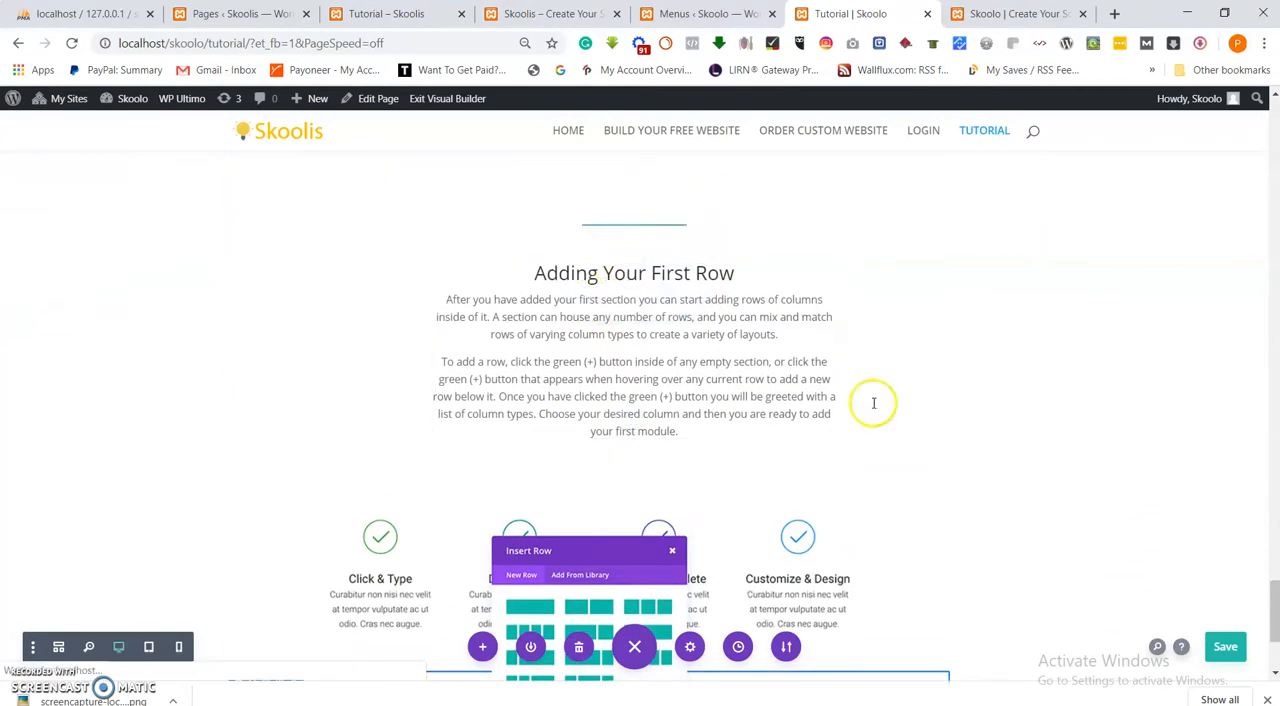
# Replace the duplicated "Adding Your First Row" text with the copied "Adding Your First Module" text, centre it, and save the module.
pyautogui.click(873, 403)
pyautogui.click(975, 483)
pyautogui.hotkey('ctrl', 'a')
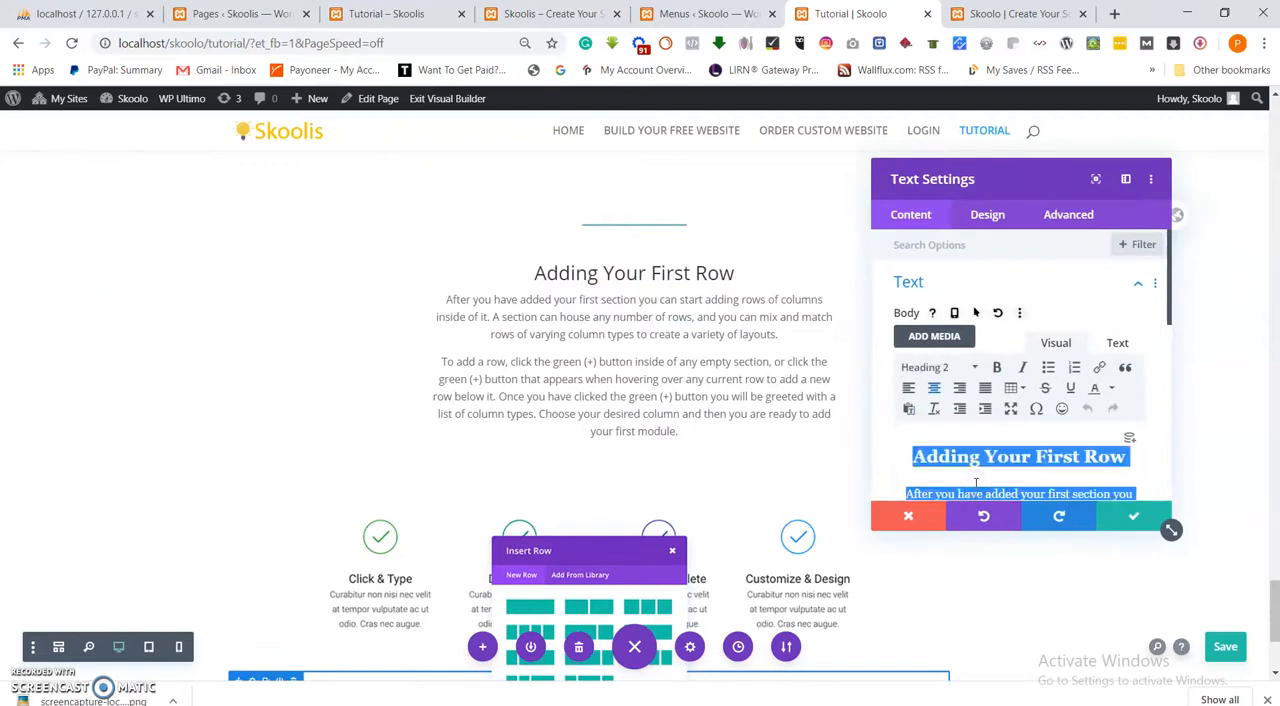
pyautogui.hotkey('ctrl', 'v')
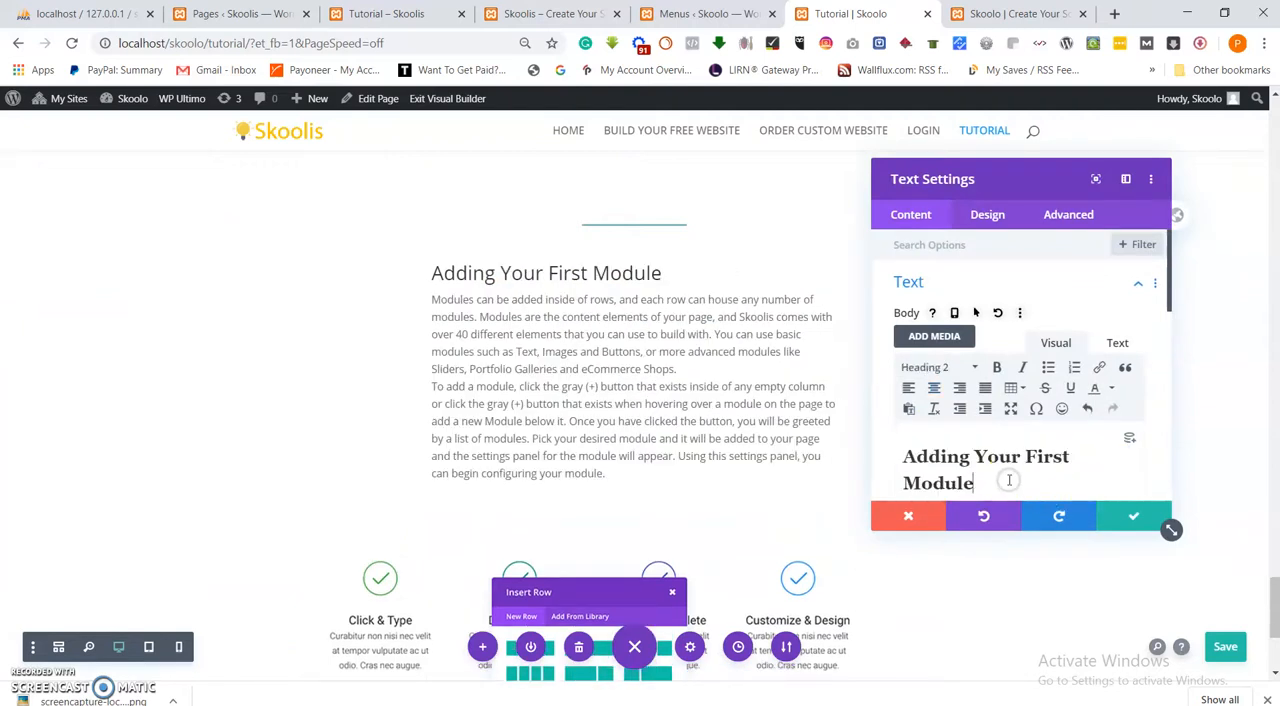
pyautogui.tripleClick(1009, 480)
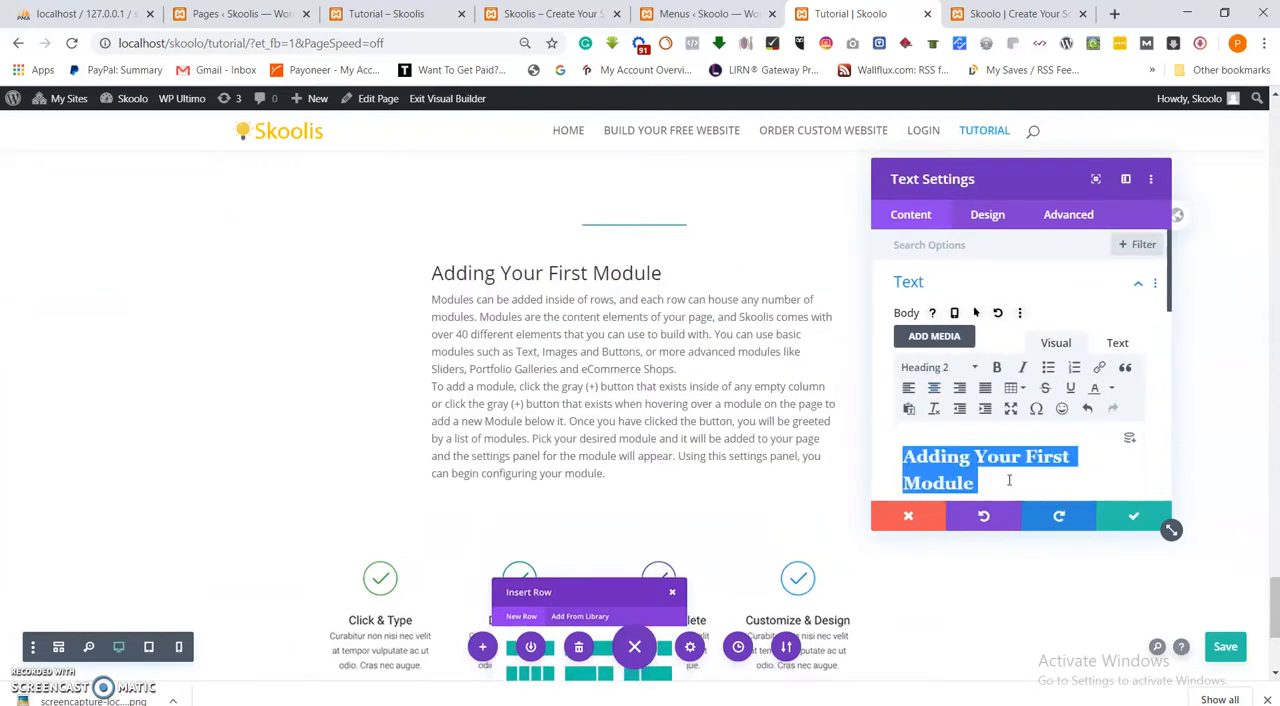
pyautogui.click(934, 388)
pyautogui.click(1133, 516)
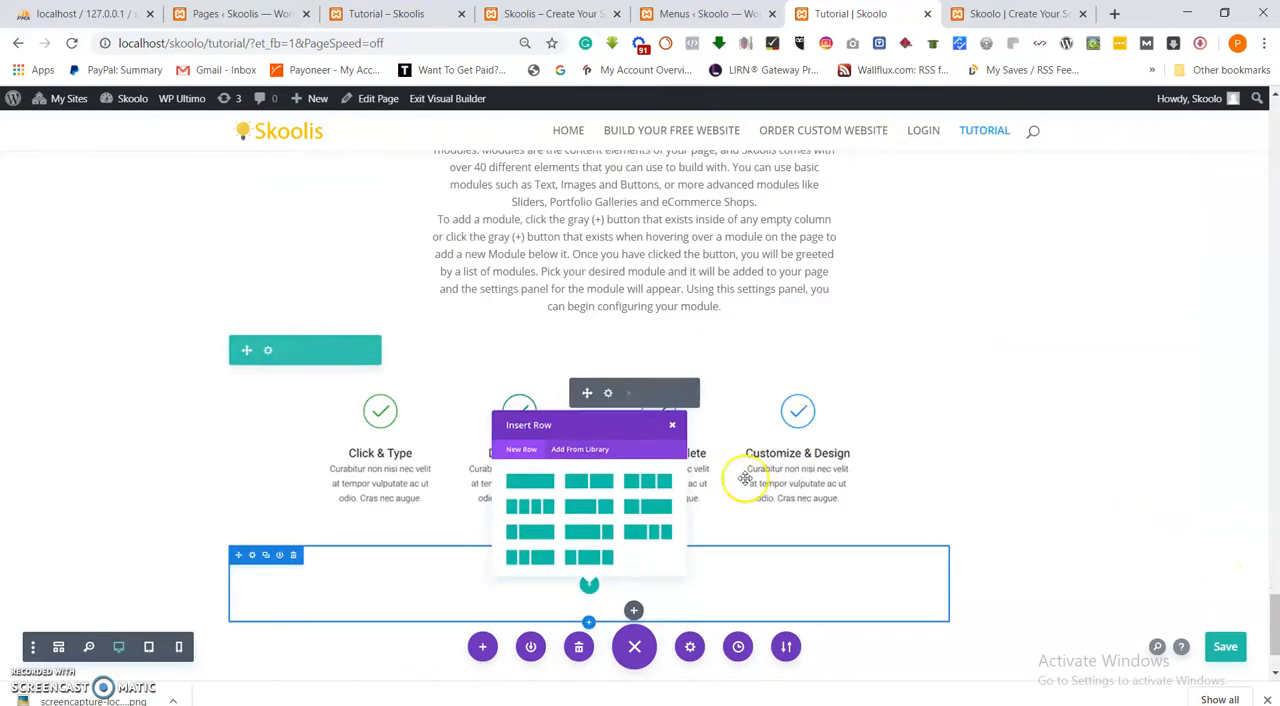
# Check which image follows the "Adding Your First Module" text on the reference page, and return to the duplicated section's image on the Skoolo page.
pyautogui.click(386, 13)
pyautogui.scroll(-3, 597, 358)
pyautogui.click(209, 301)
pyautogui.click(848, 13)
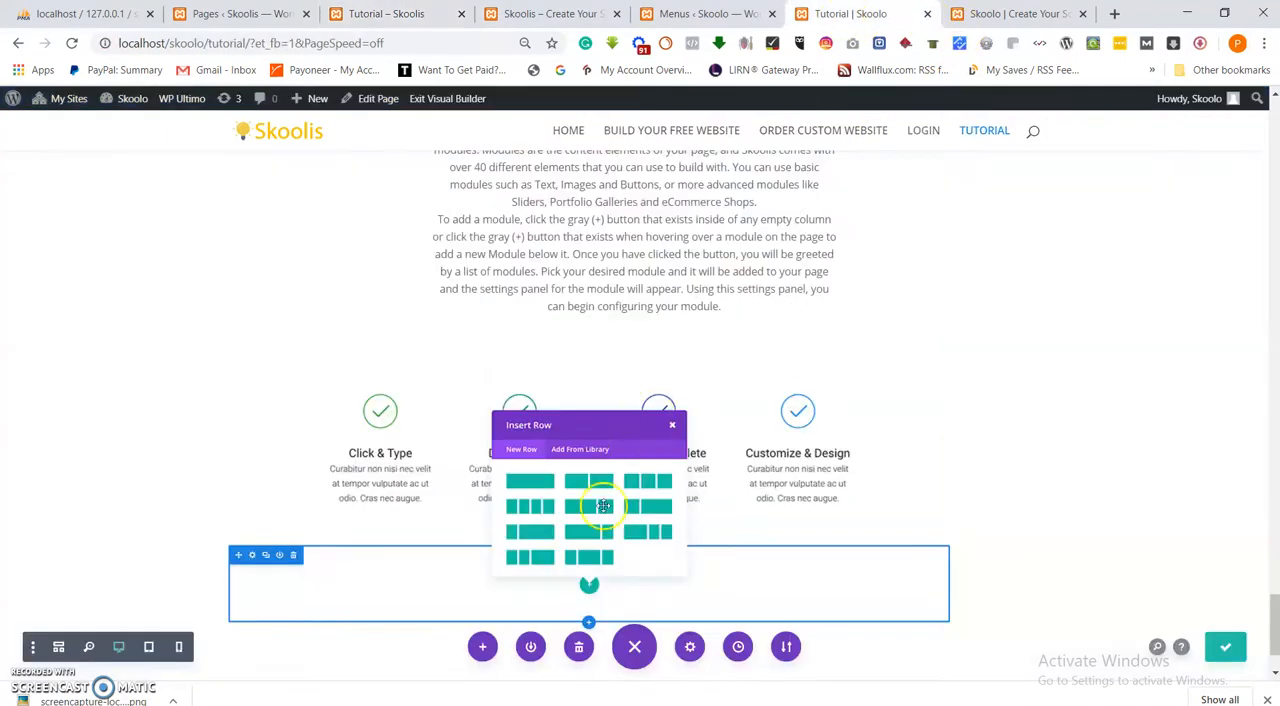
pyautogui.scroll(3, 653, 421)
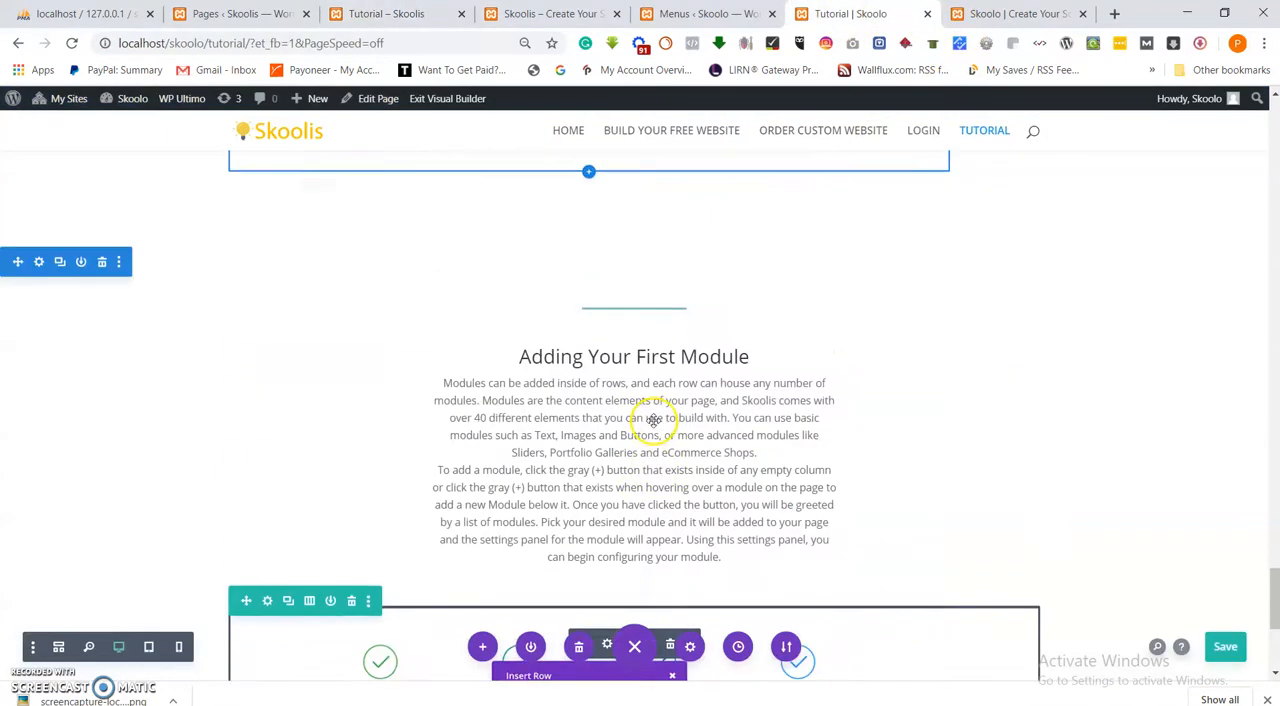
pyautogui.scroll(-4, 653, 421)
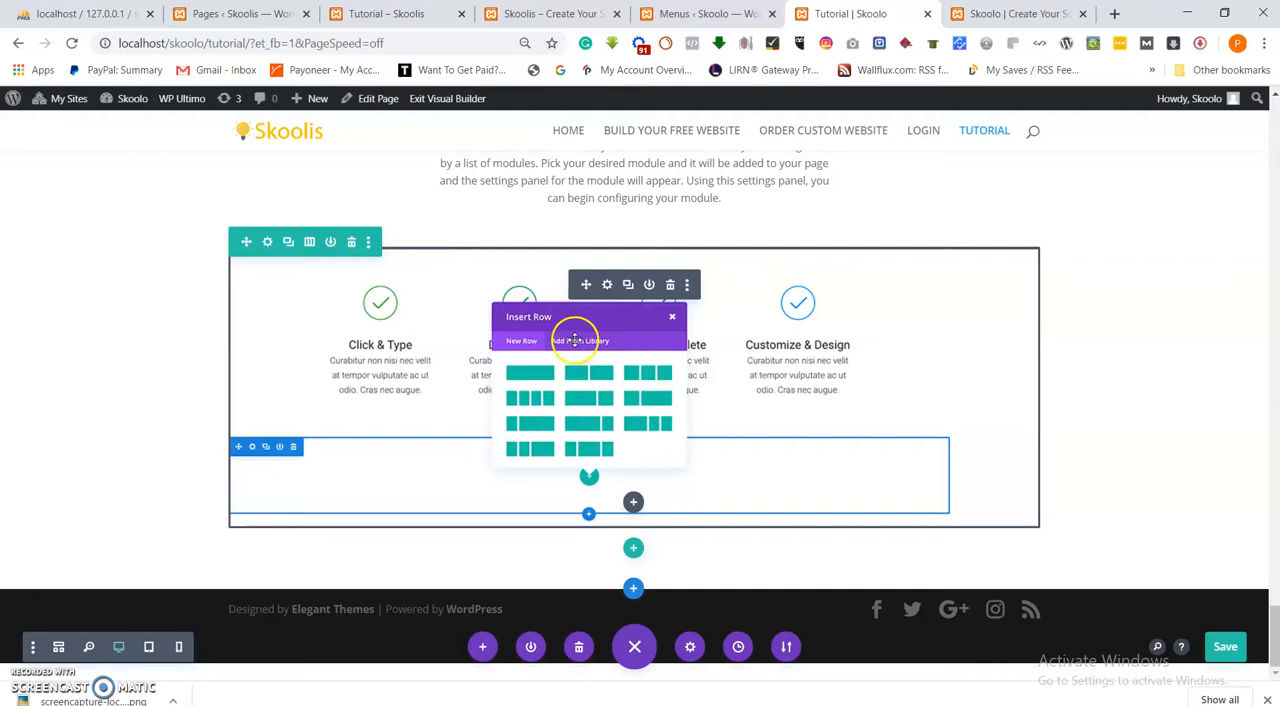
# Replace the image in the "Adding Your First Module" section by uploading Screenshot_7 from the Images folder.
pyautogui.click(605, 287)
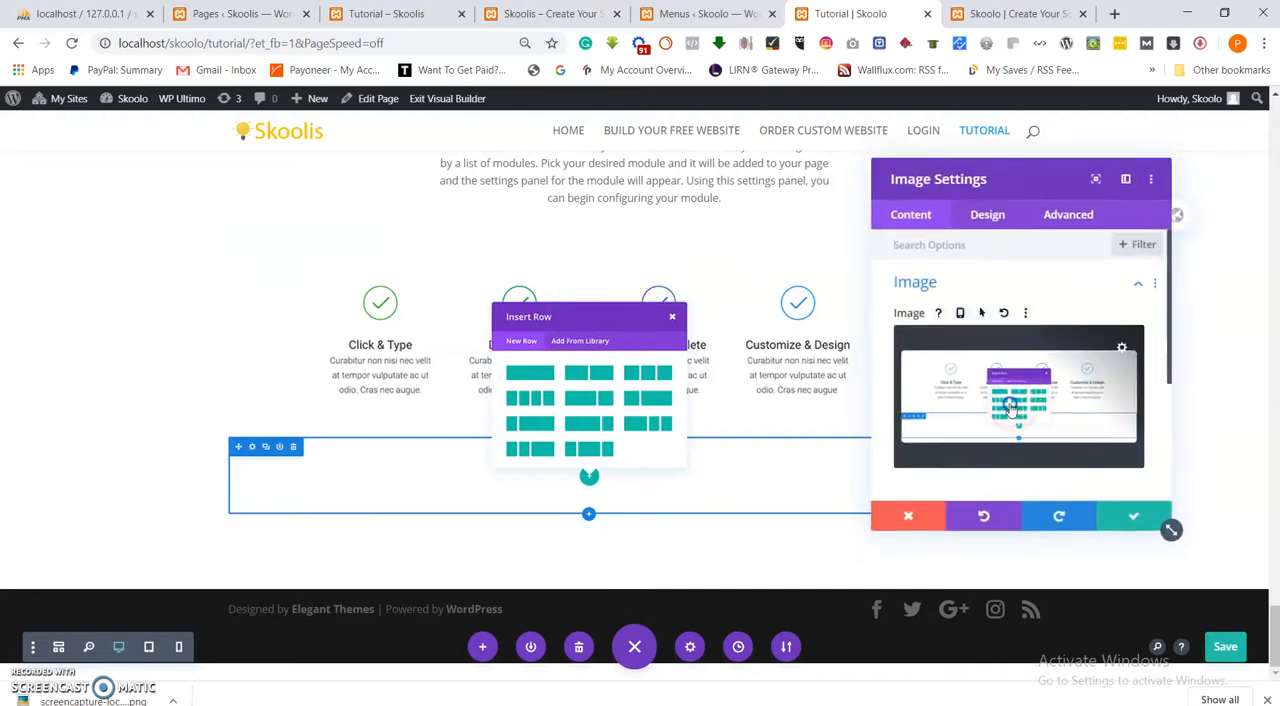
pyautogui.click(1005, 400)
pyautogui.click(216, 160)
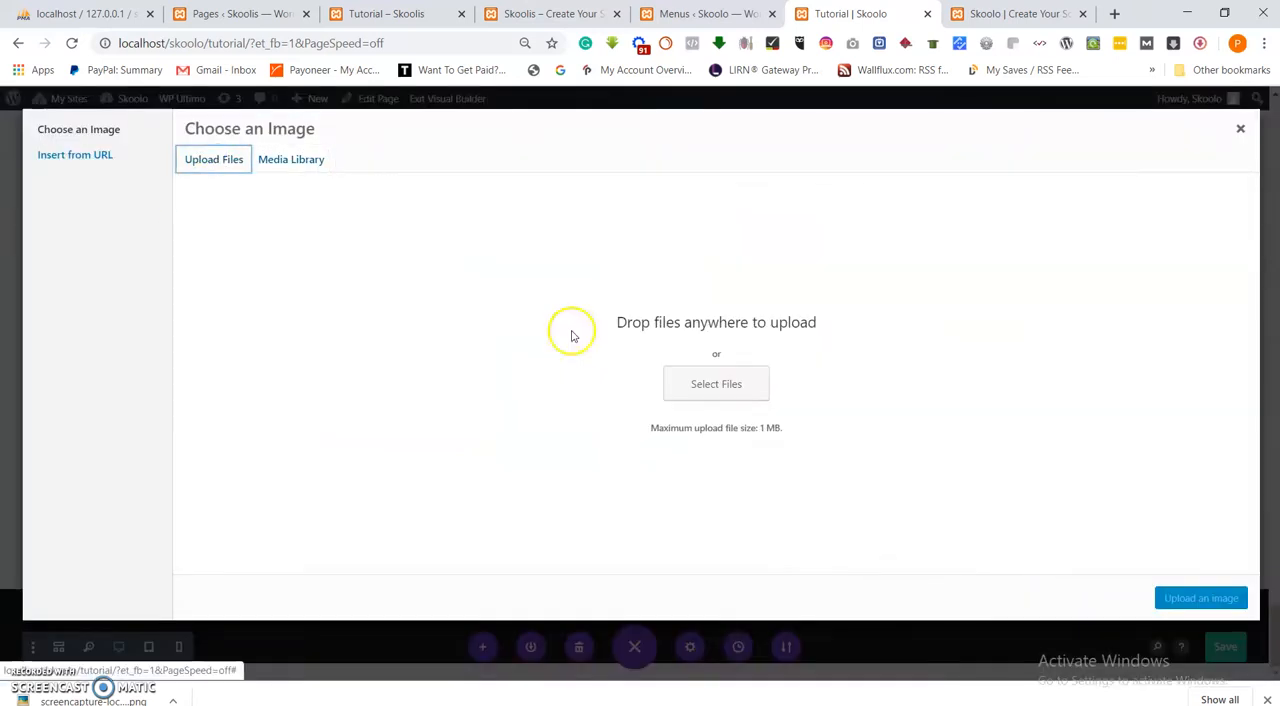
pyautogui.click(724, 390)
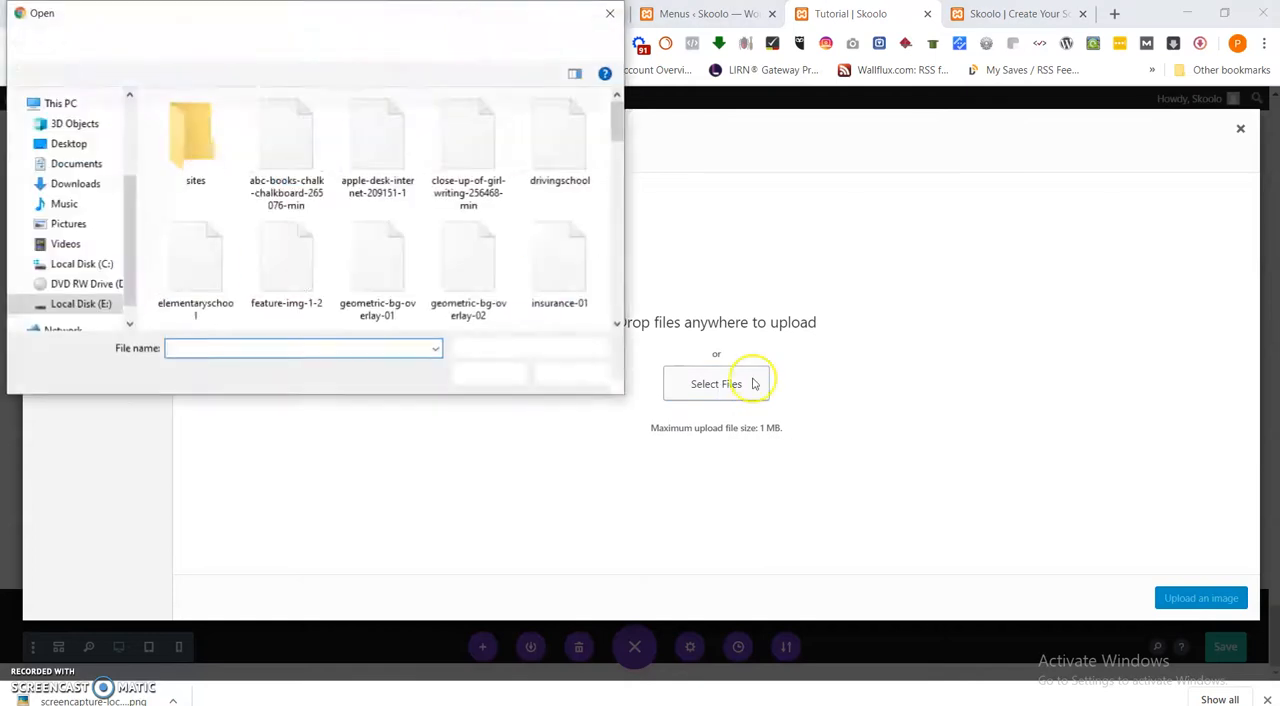
pyautogui.scroll(-3, 441, 256)
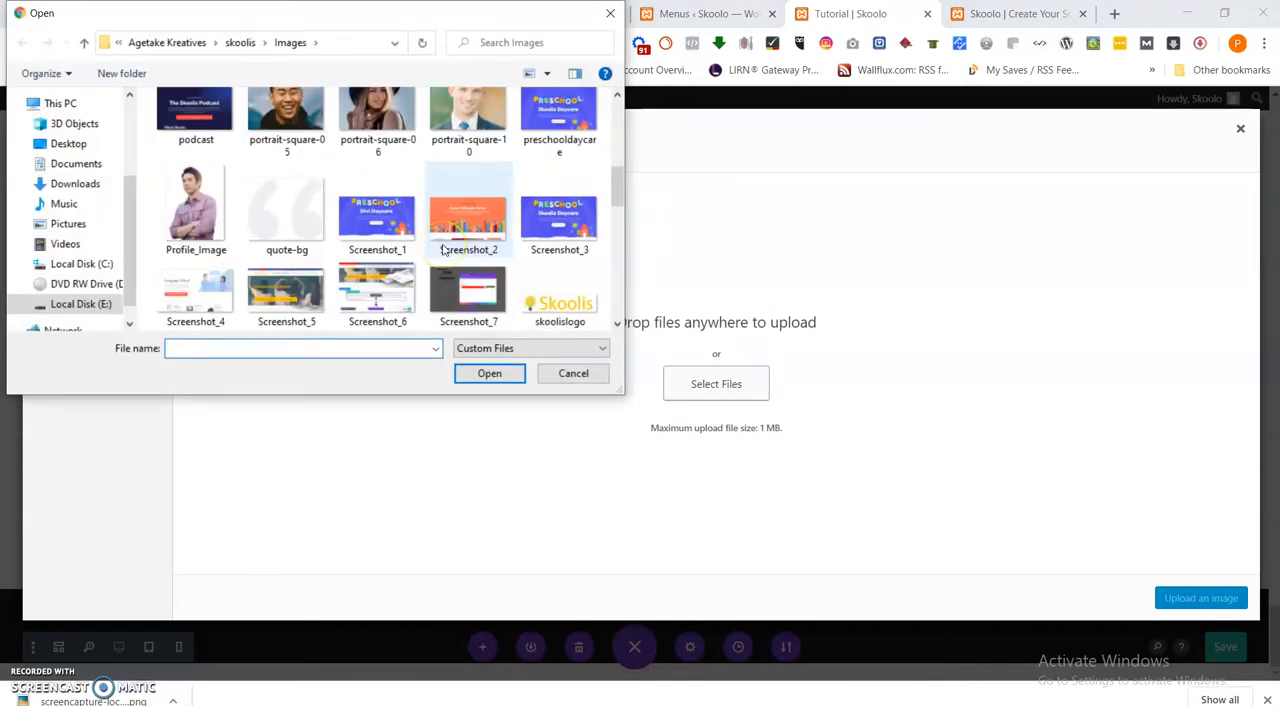
pyautogui.click(470, 313)
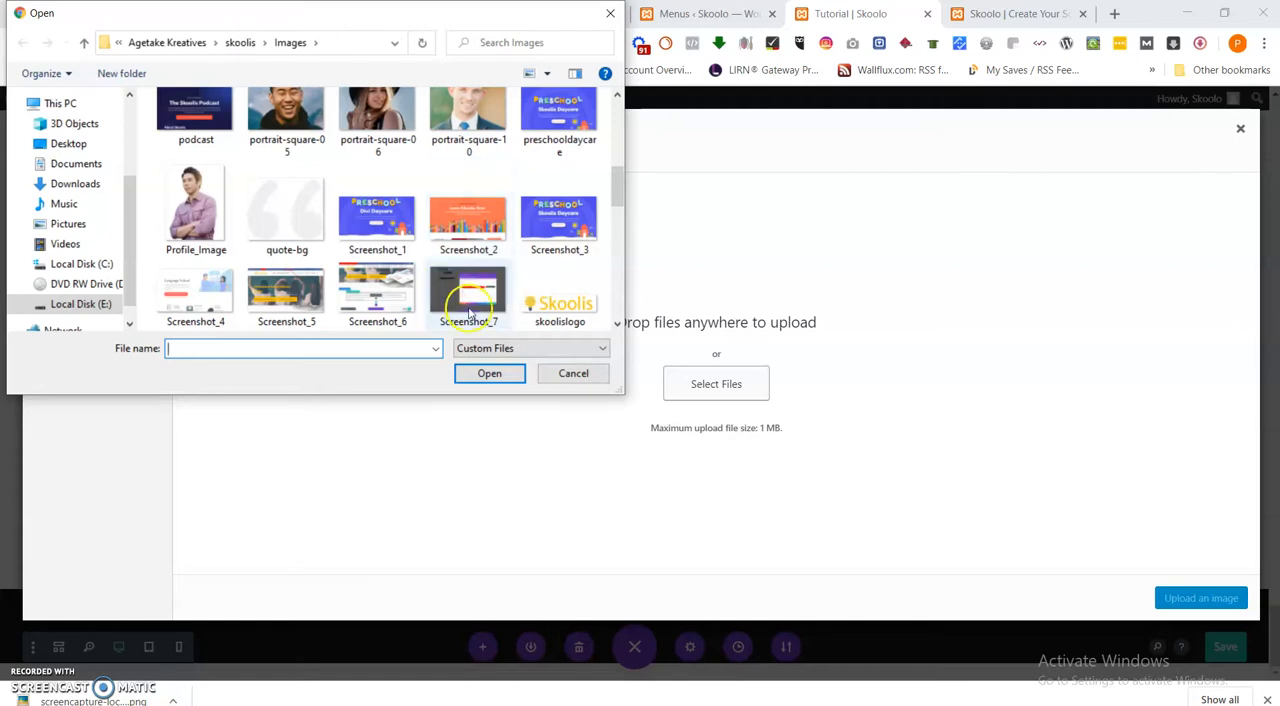
pyautogui.scroll(-2, 513, 282)
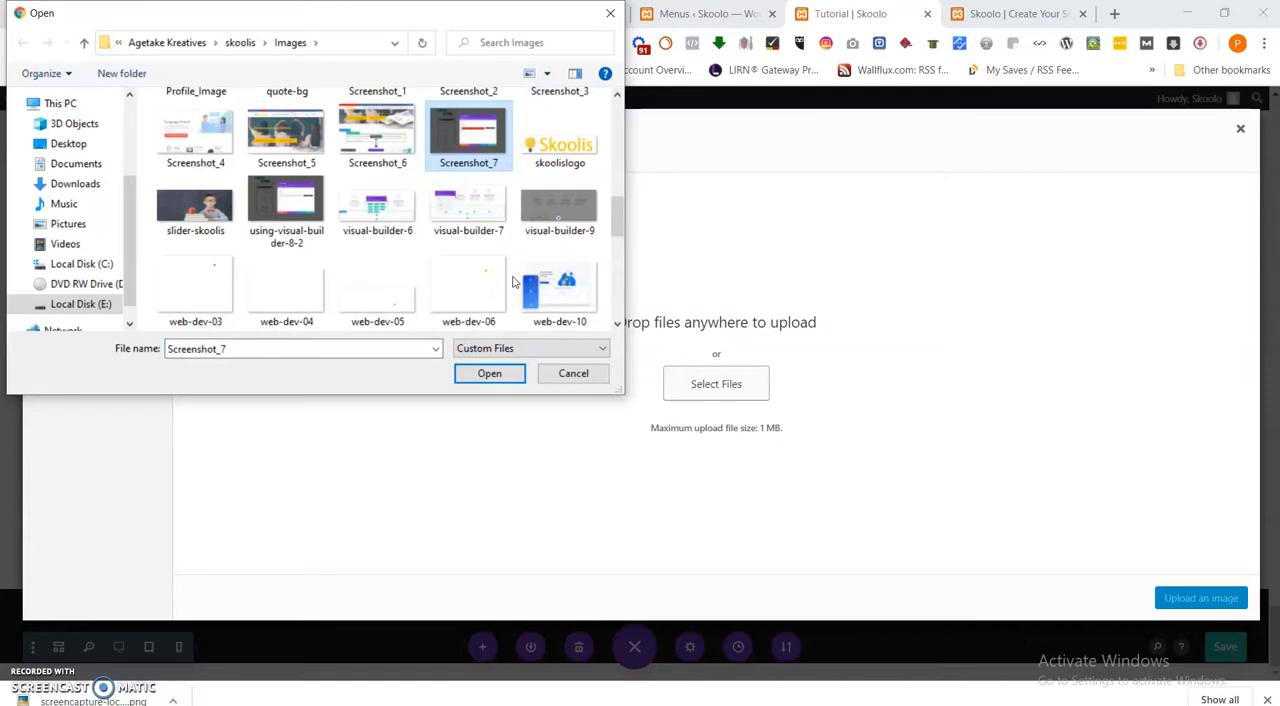
pyautogui.click(490, 373)
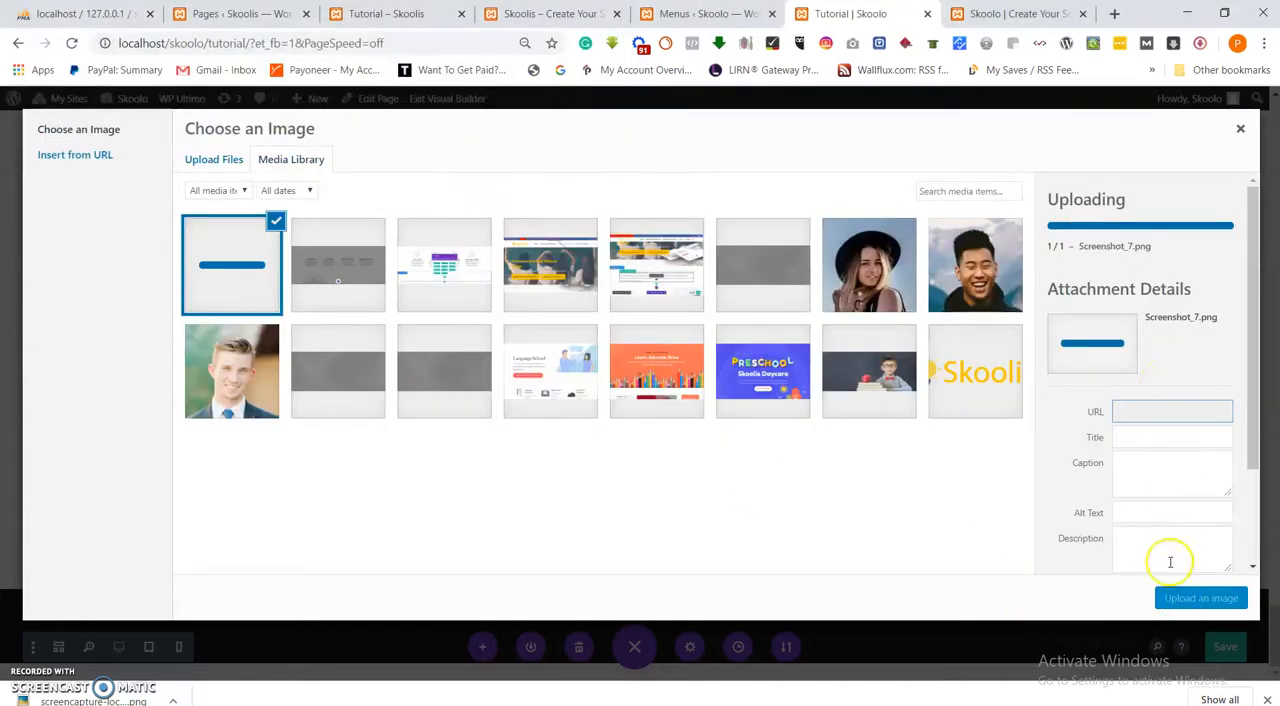
pyautogui.click(1200, 605)
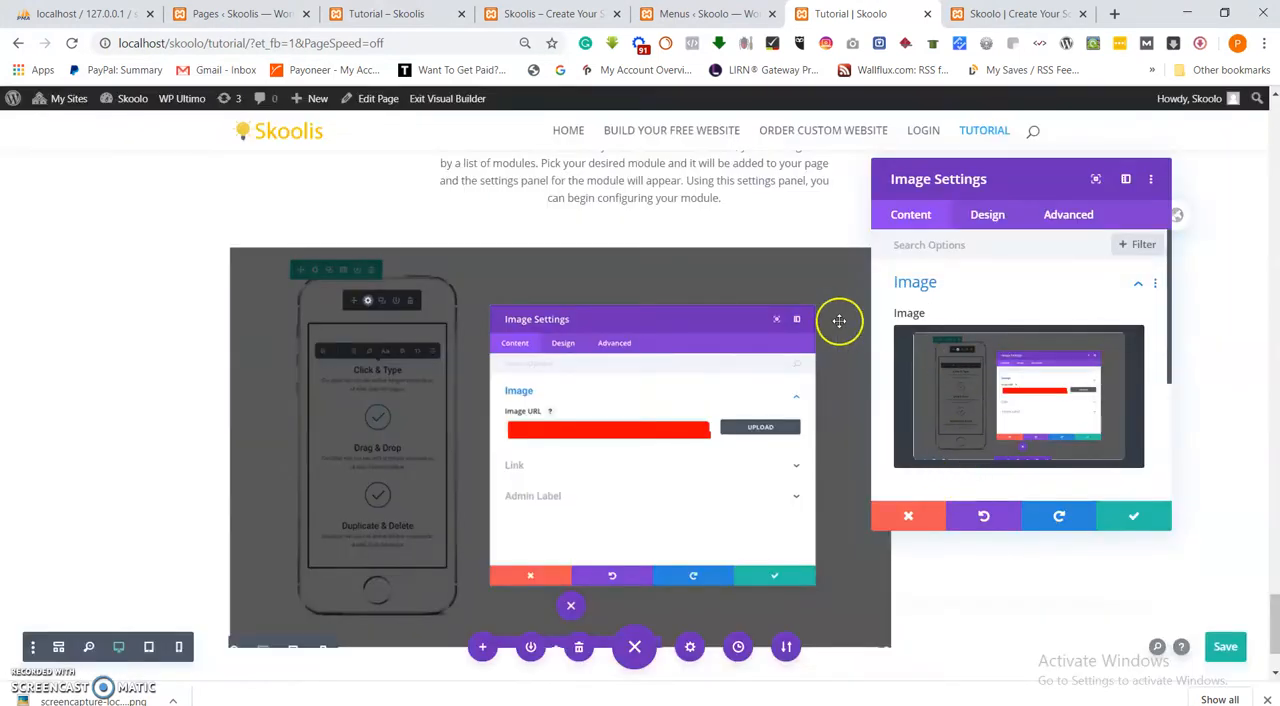
# Compare the new image in the "Adding Your First Module" section with the matching image on the reference Skoolis Tutorial page.
pyautogui.click(245, 14)
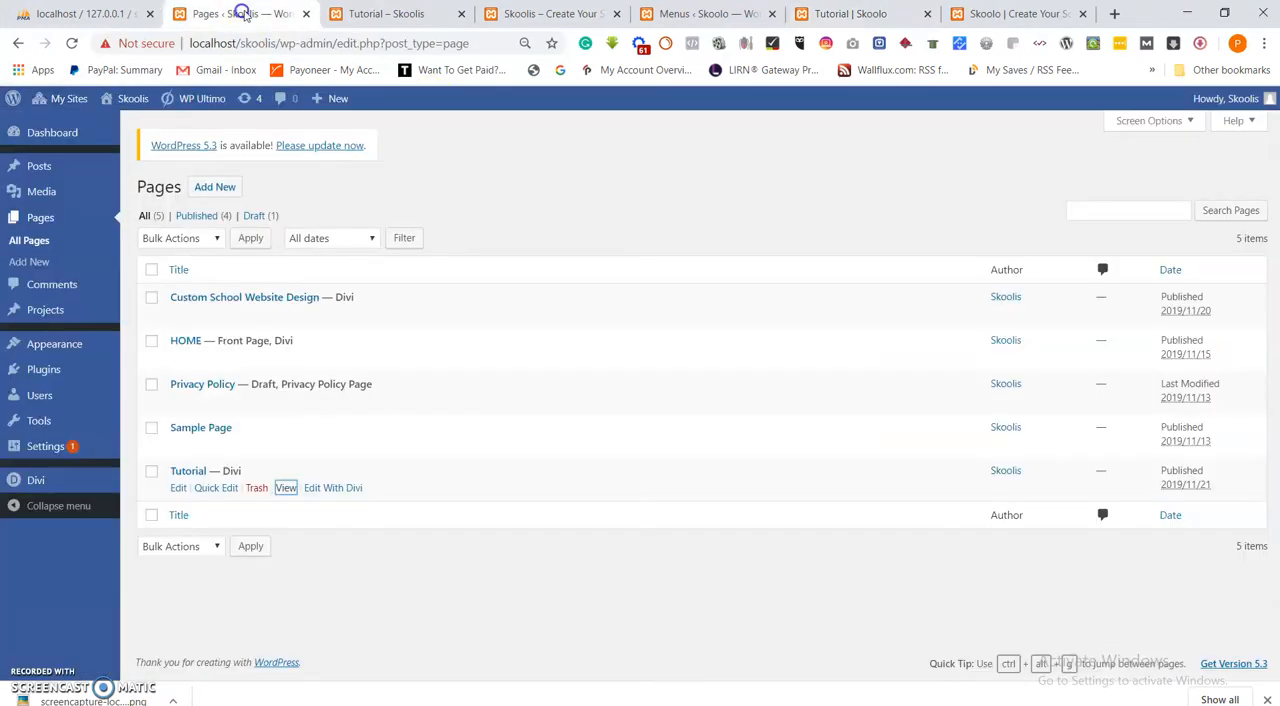
pyautogui.click(390, 15)
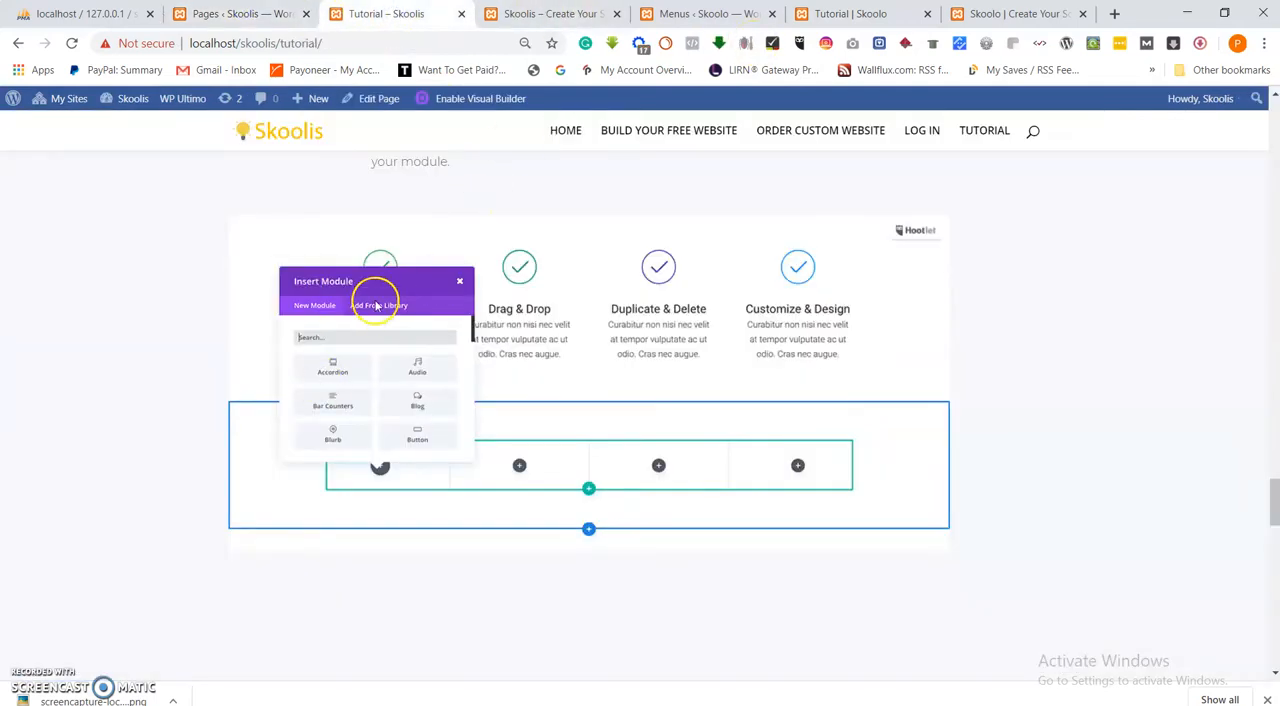
pyautogui.click(1012, 16)
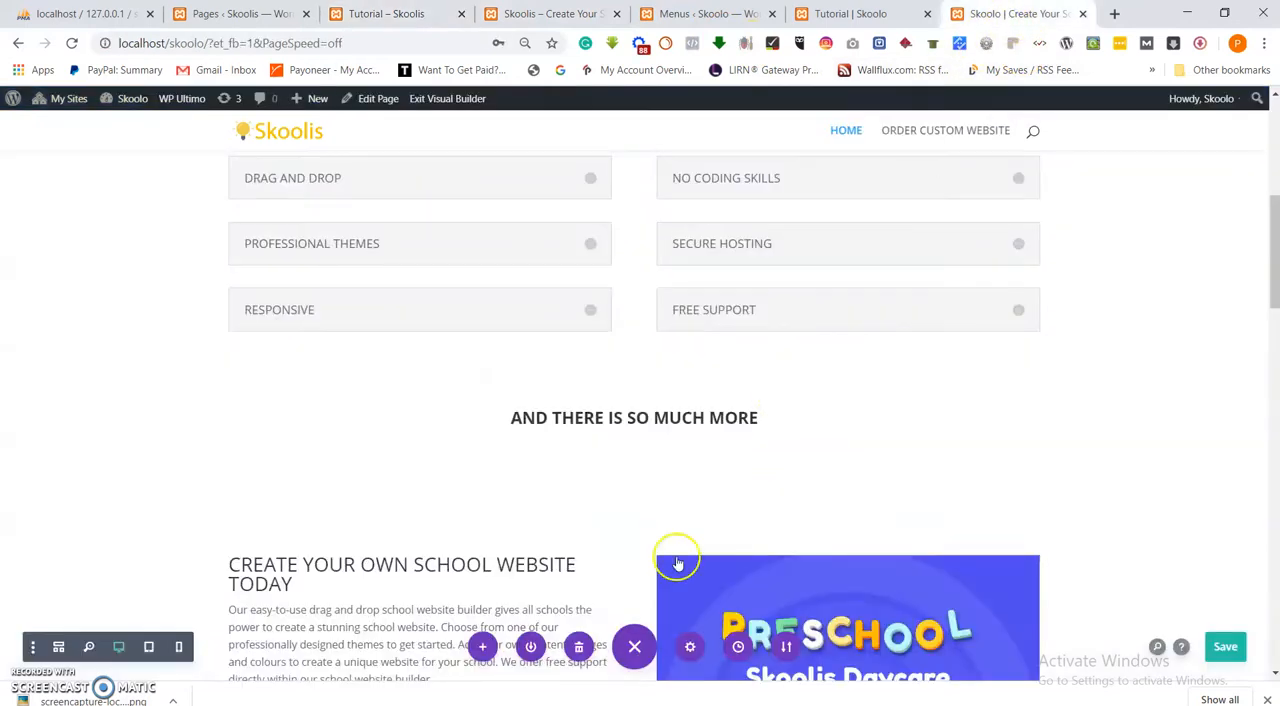
pyautogui.scroll(-2, 634, 514)
pyautogui.click(852, 17)
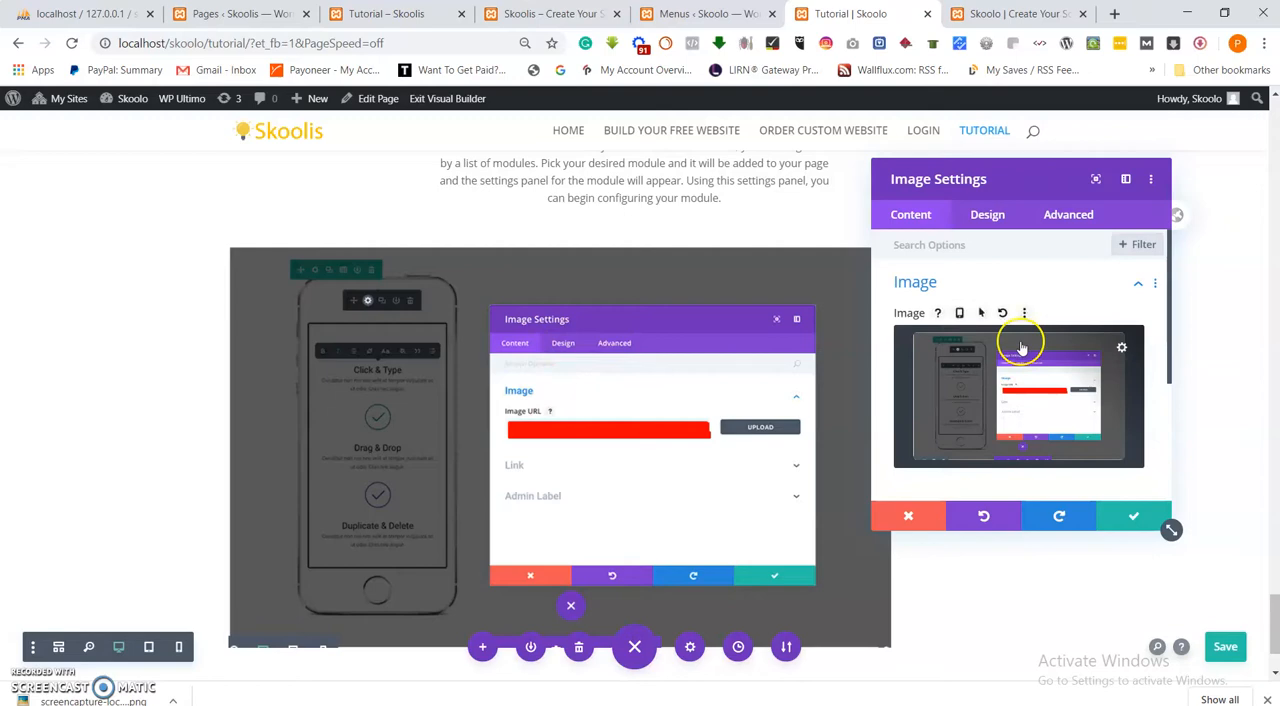
pyautogui.scroll(-1, 560, 440)
pyautogui.scroll(3, 580, 467)
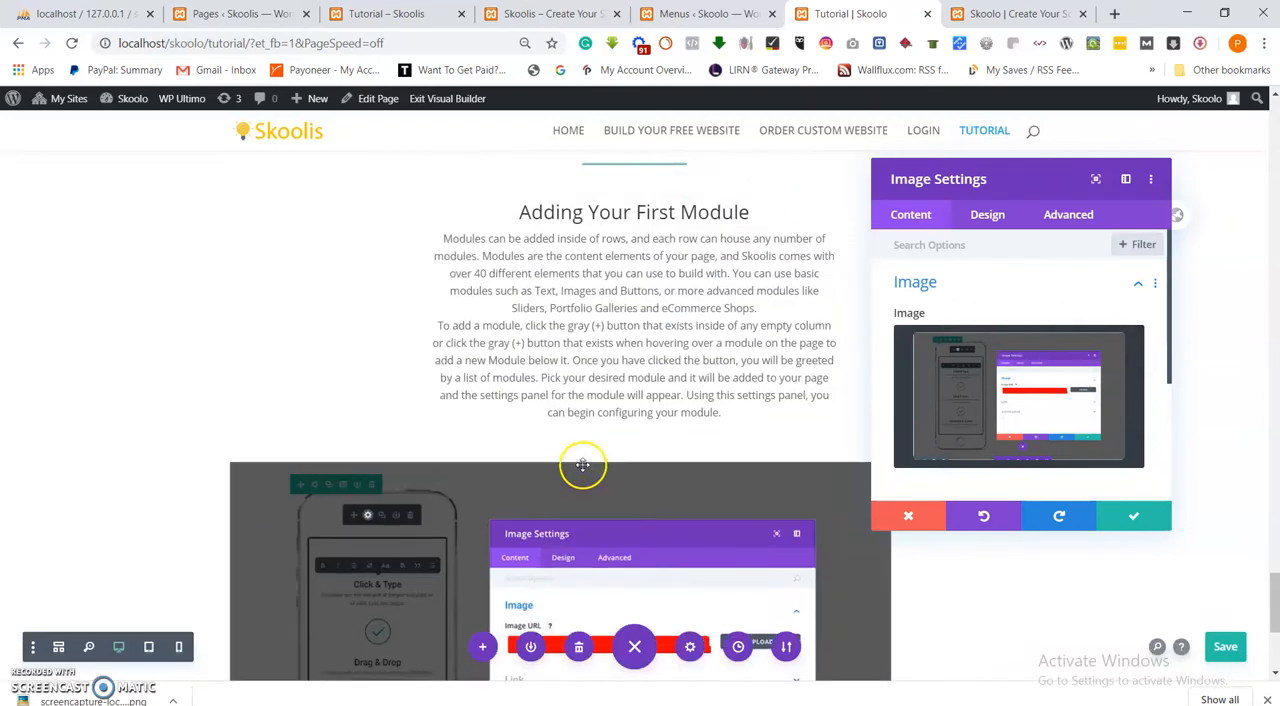
pyautogui.scroll(-3, 582, 465)
pyautogui.click(380, 11)
pyautogui.scroll(-2, 433, 343)
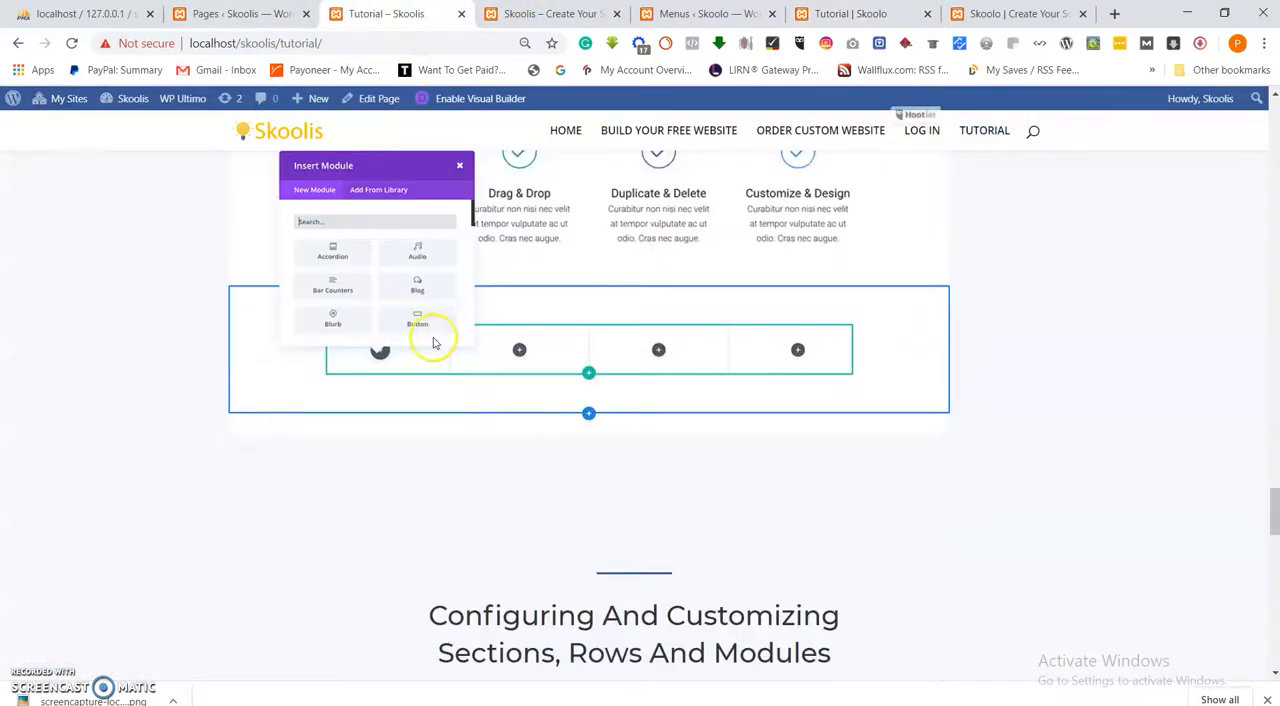
pyautogui.scroll(-4, 449, 408)
pyautogui.scroll(4, 449, 408)
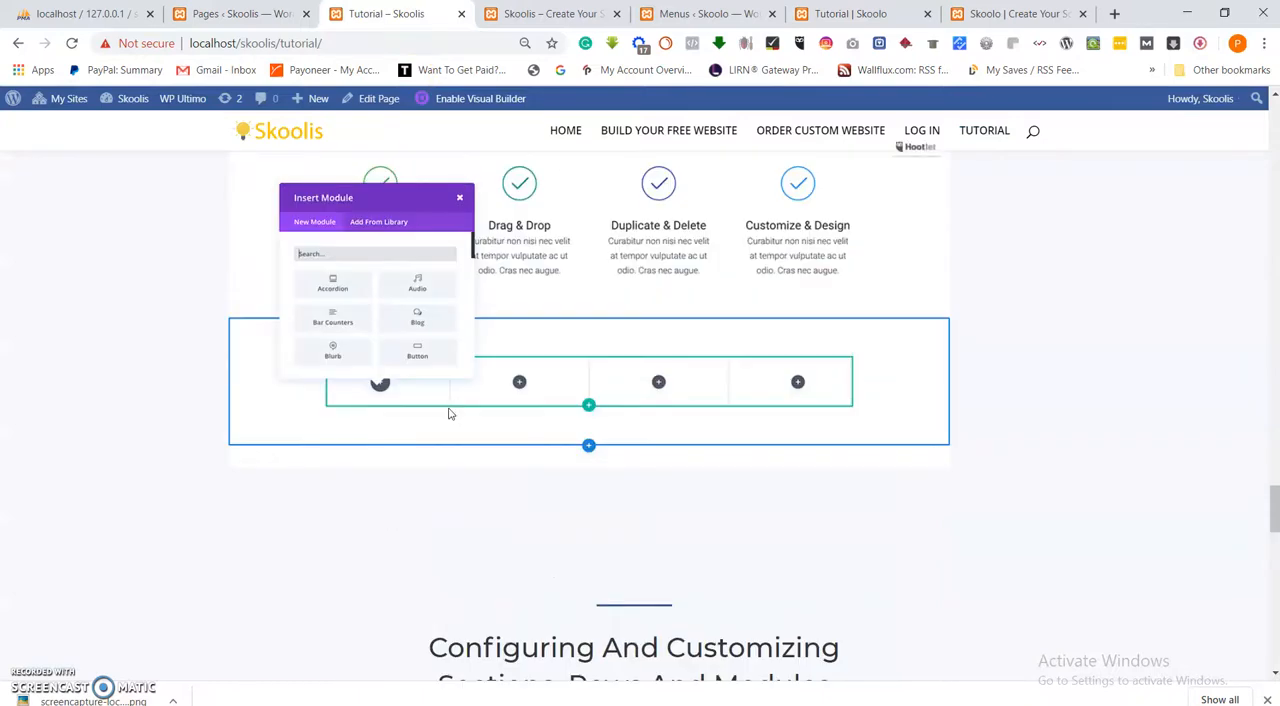
pyautogui.scroll(1, 449, 414)
pyautogui.click(1010, 13)
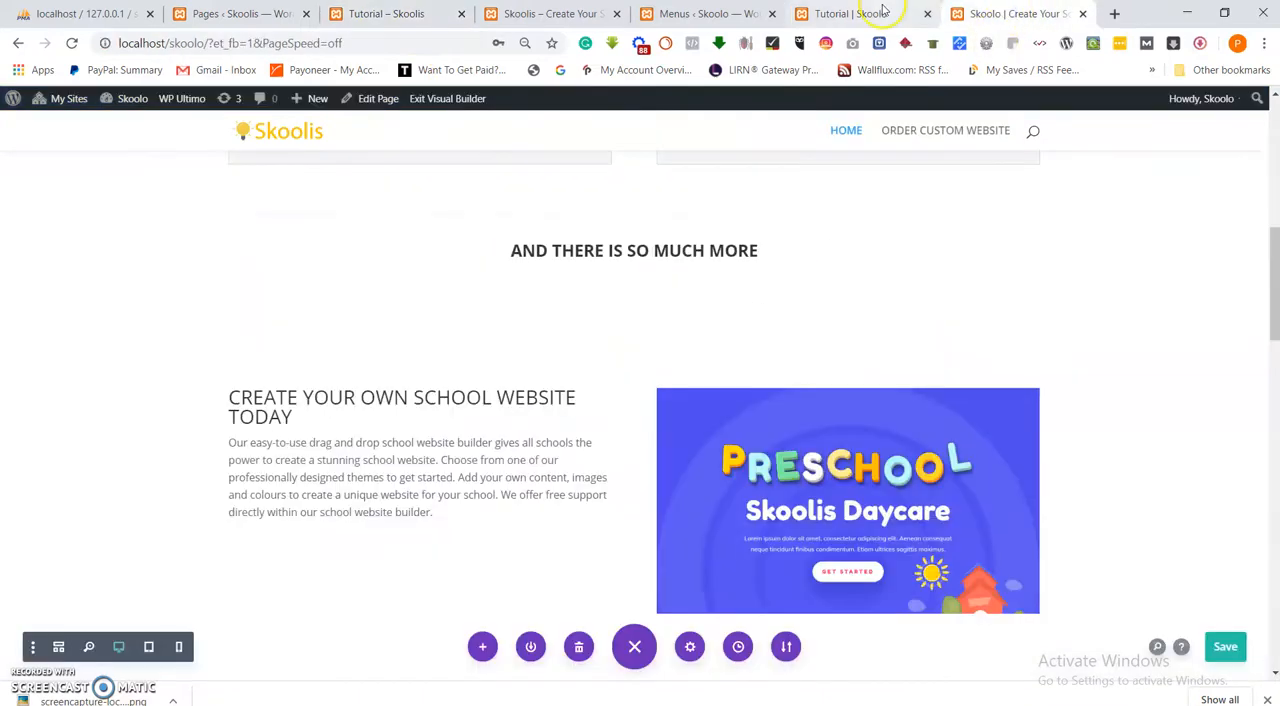
pyautogui.click(883, 12)
pyautogui.scroll(9, 691, 350)
pyautogui.scroll(-5, 691, 352)
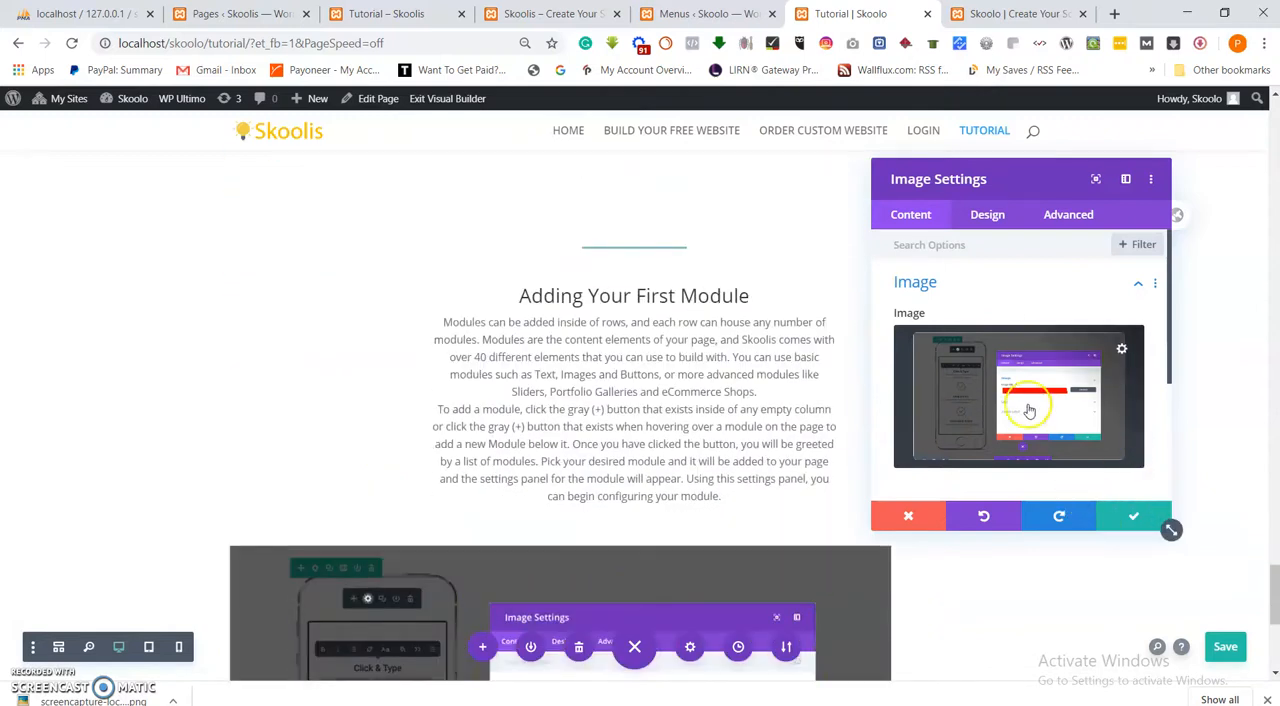
# Replace the image in the "Adding Your First Module" section by uploading visual-builder-7 from the Images folder, and save the module.
pyautogui.click(1029, 410)
pyautogui.click(241, 158)
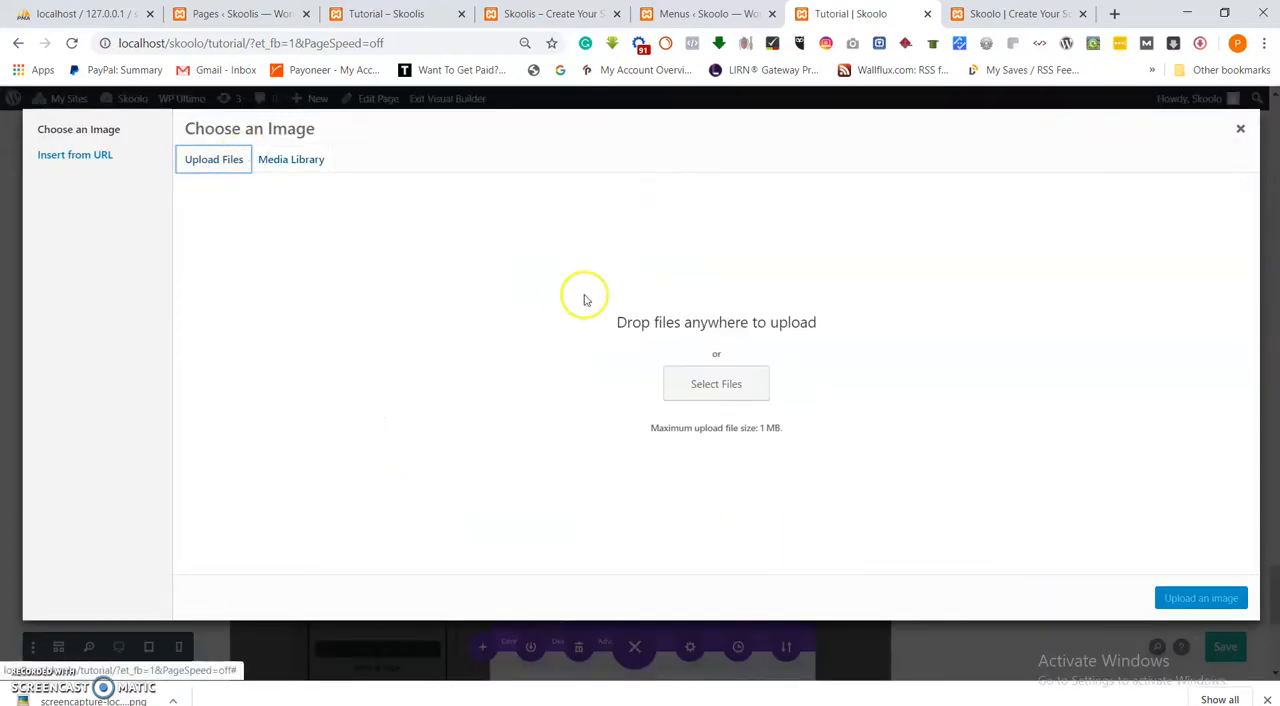
pyautogui.click(740, 388)
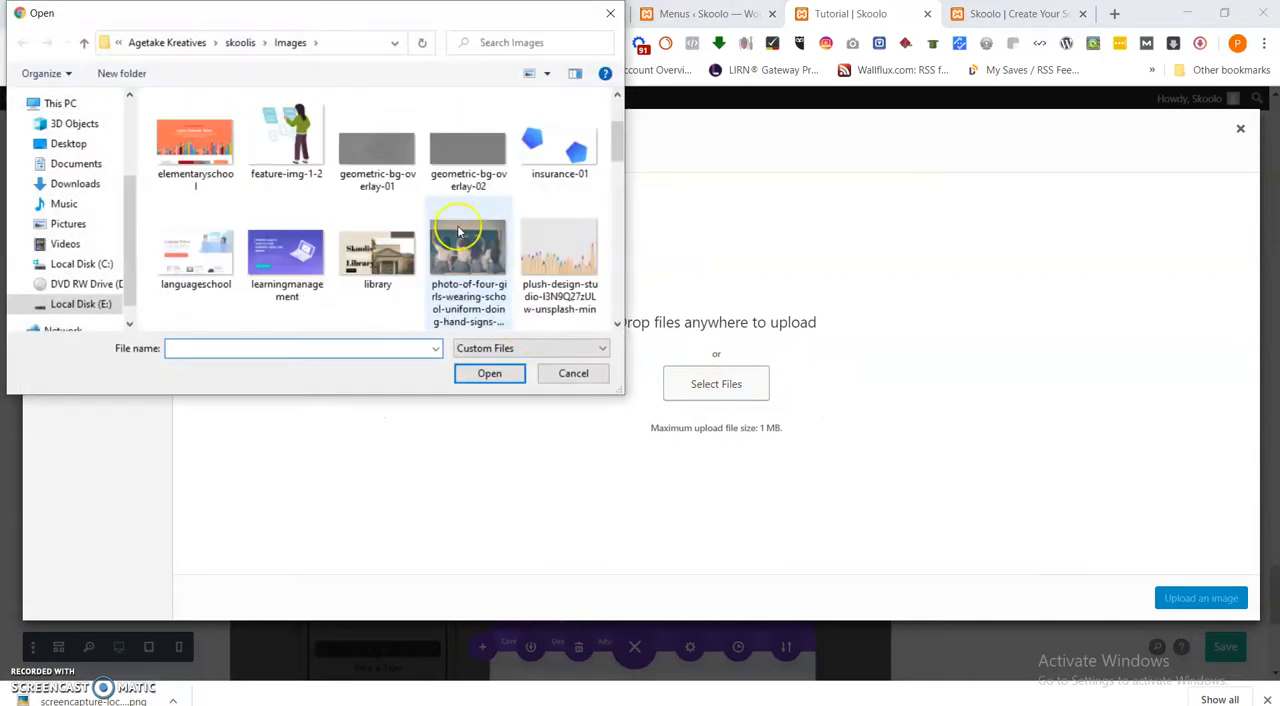
pyautogui.scroll(-5, 463, 230)
pyautogui.scroll(-1, 420, 190)
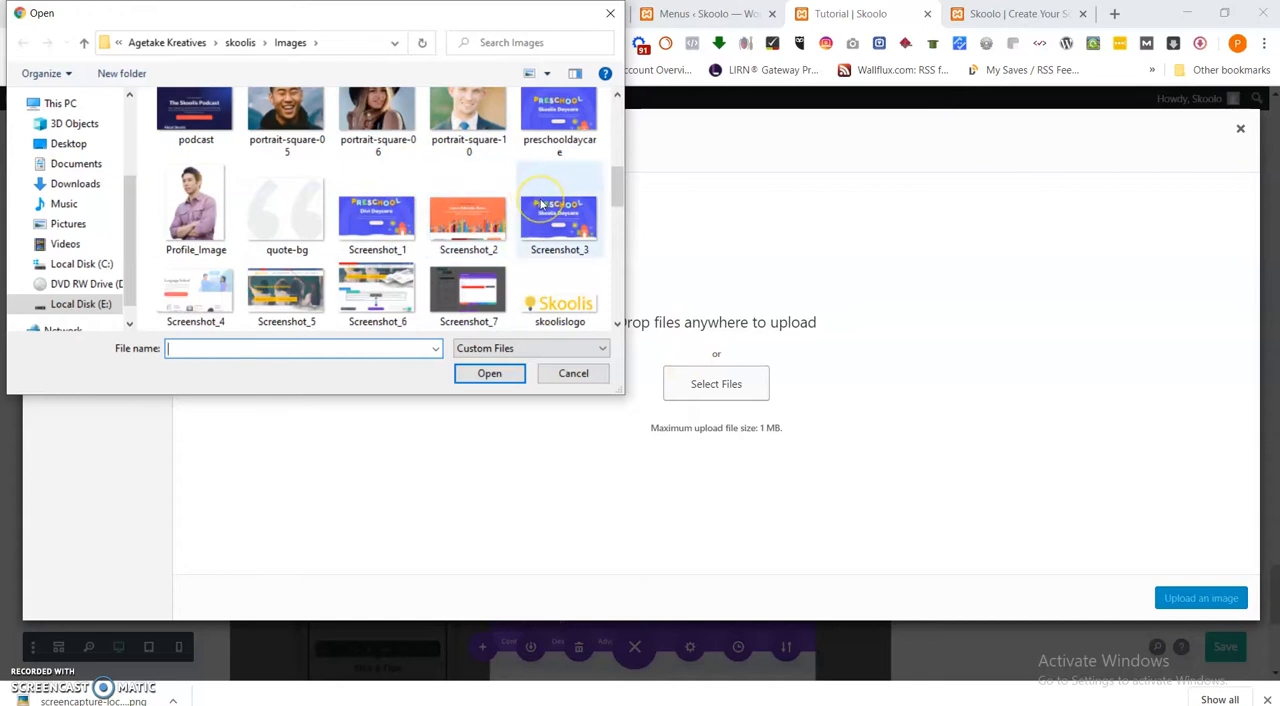
pyautogui.scroll(-2, 555, 215)
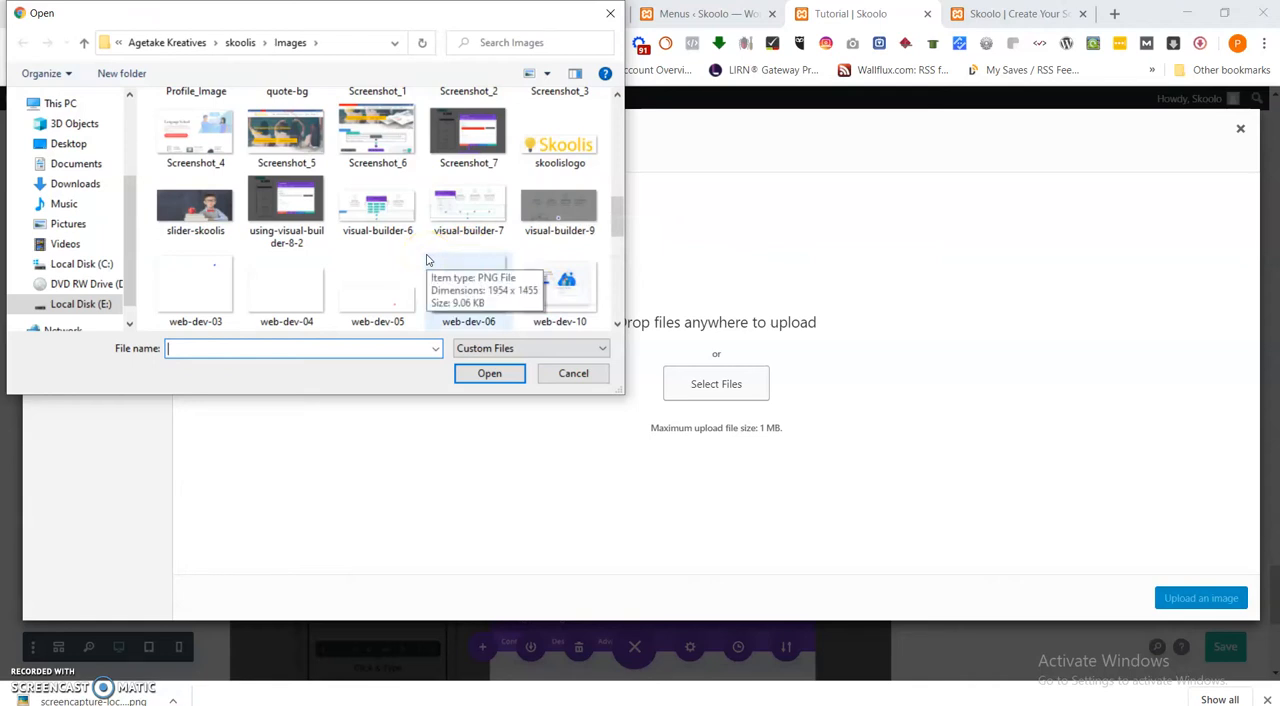
pyautogui.scroll(-1, 426, 260)
pyautogui.scroll(-1, 470, 272)
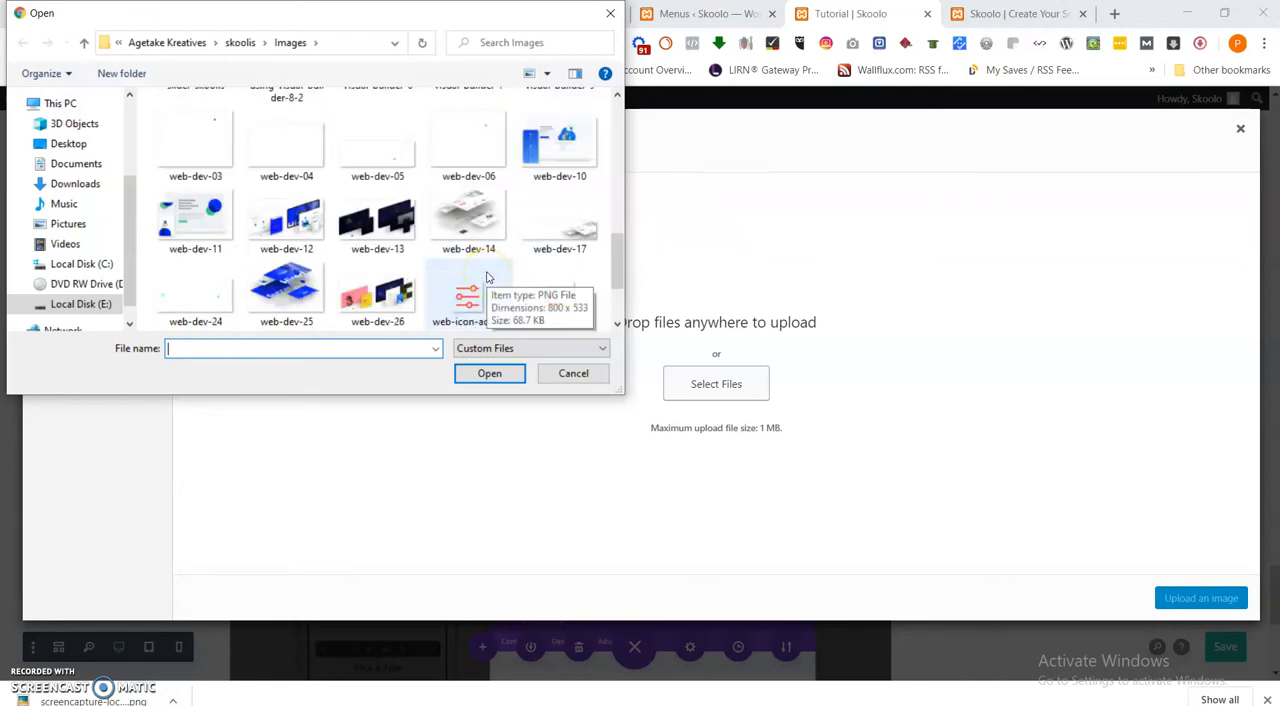
pyautogui.scroll(-1, 487, 277)
pyautogui.scroll(4, 487, 277)
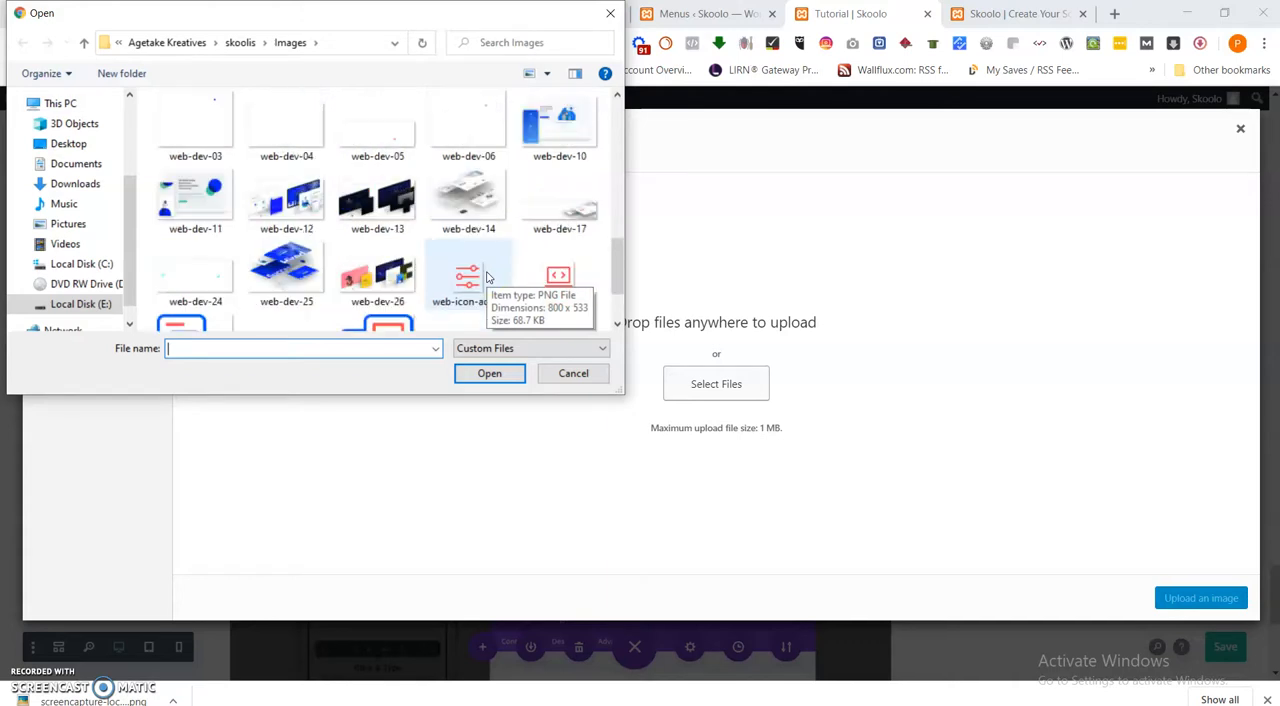
pyautogui.click(459, 288)
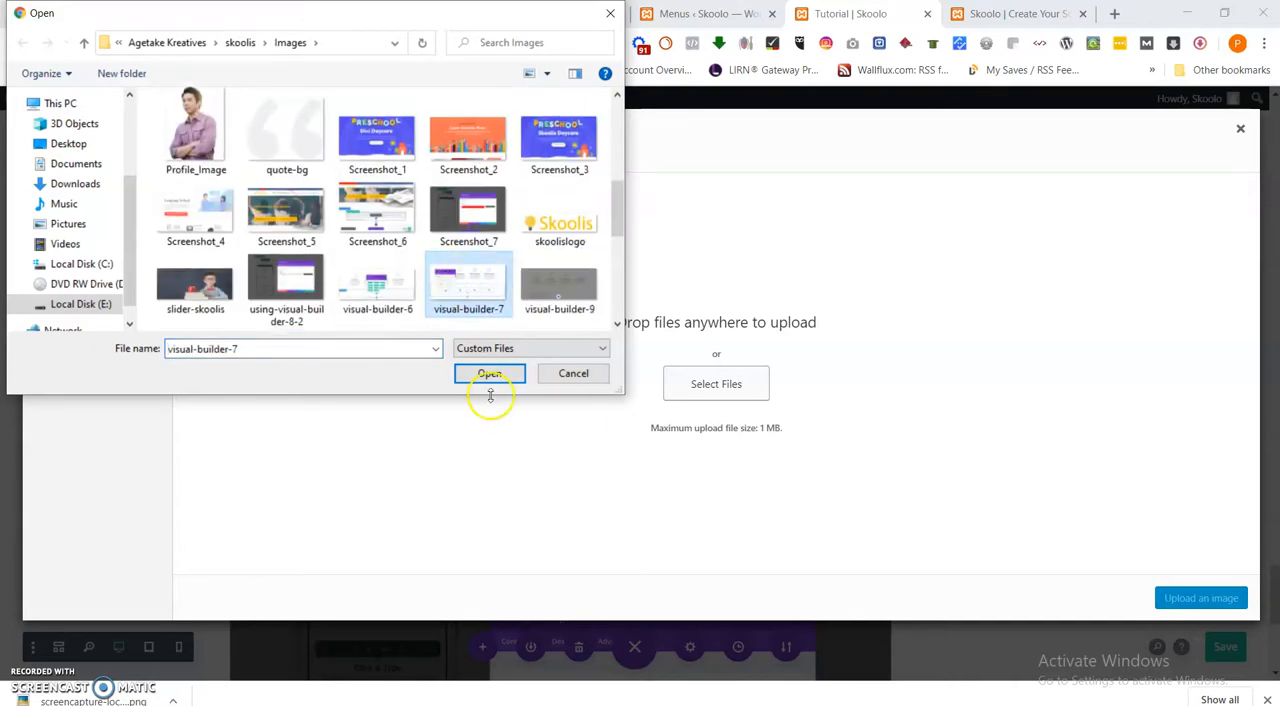
pyautogui.click(492, 376)
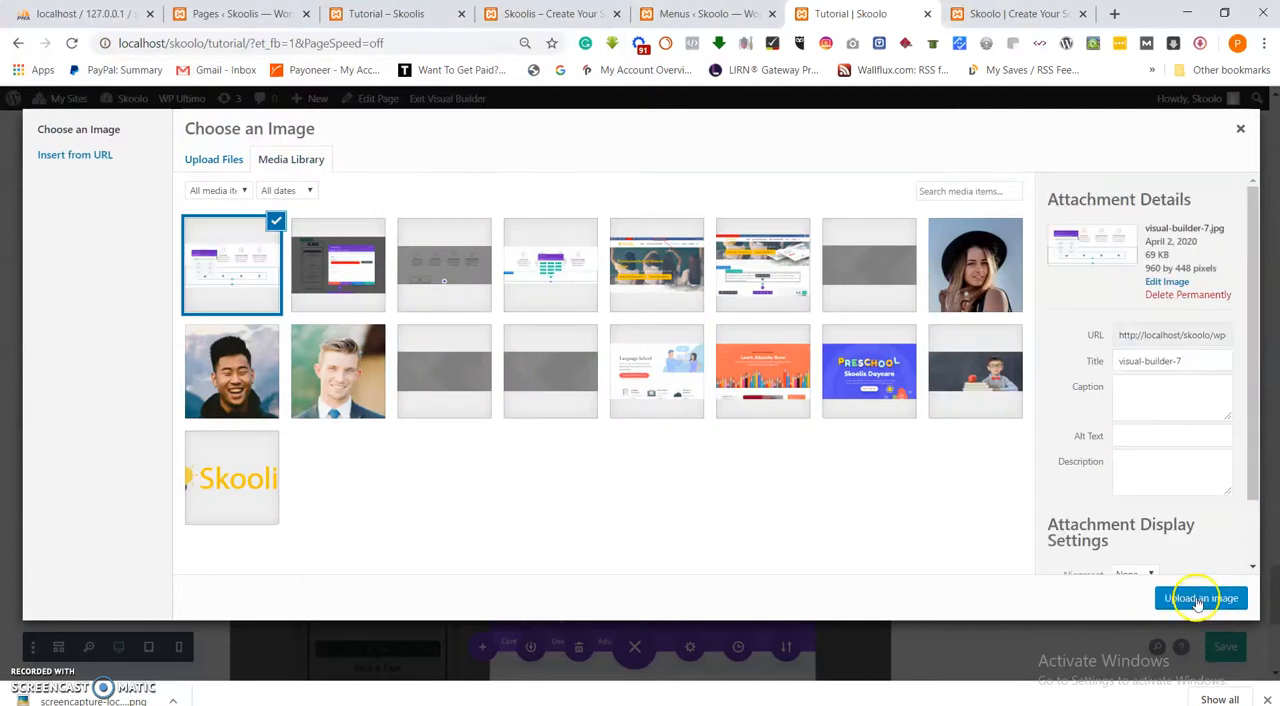
pyautogui.click(1198, 599)
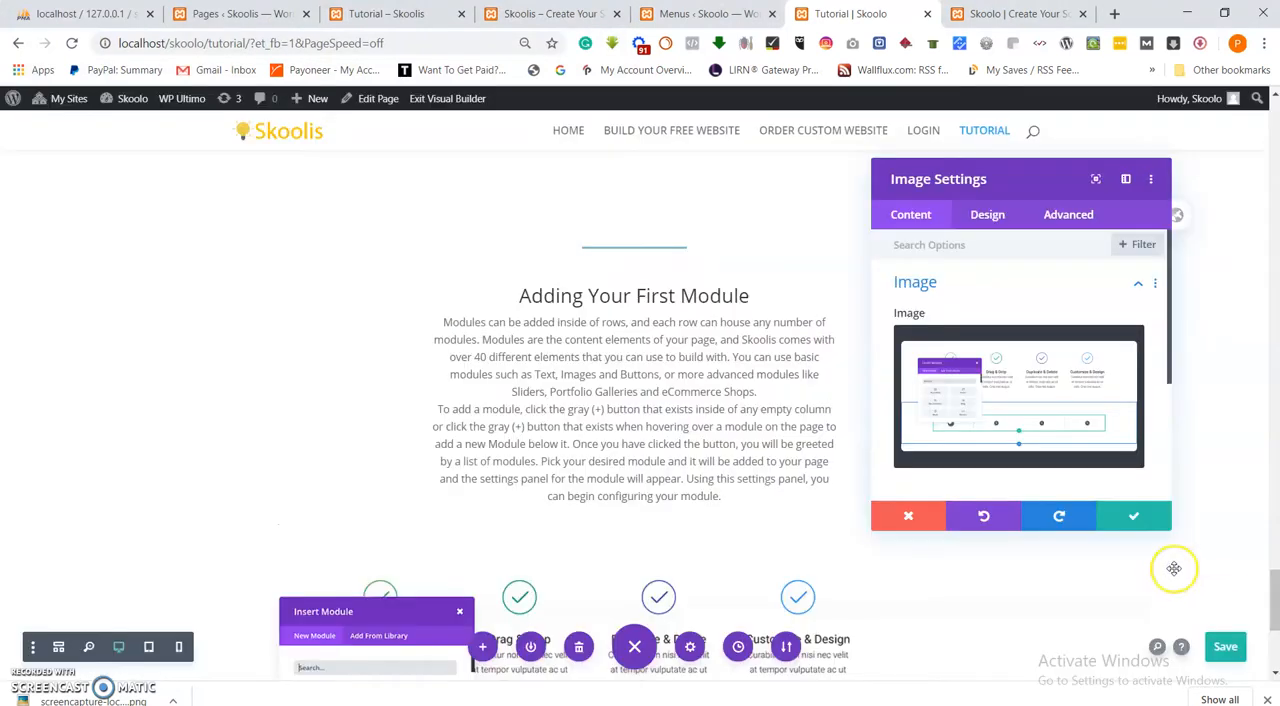
pyautogui.click(1150, 518)
# Compare the "Adding Your First Module" section with the reference Skoolis Tutorial page and check which sections follow it there.
pyautogui.scroll(-3, 881, 581)
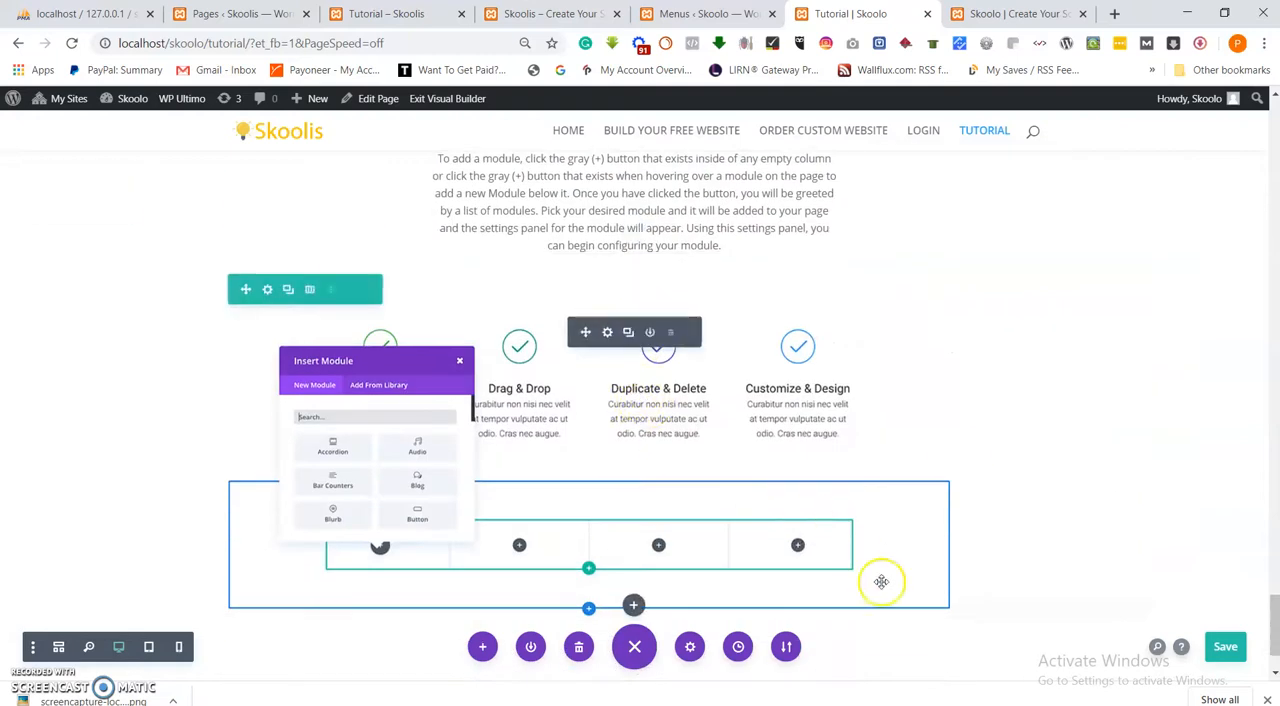
pyautogui.scroll(4, 760, 357)
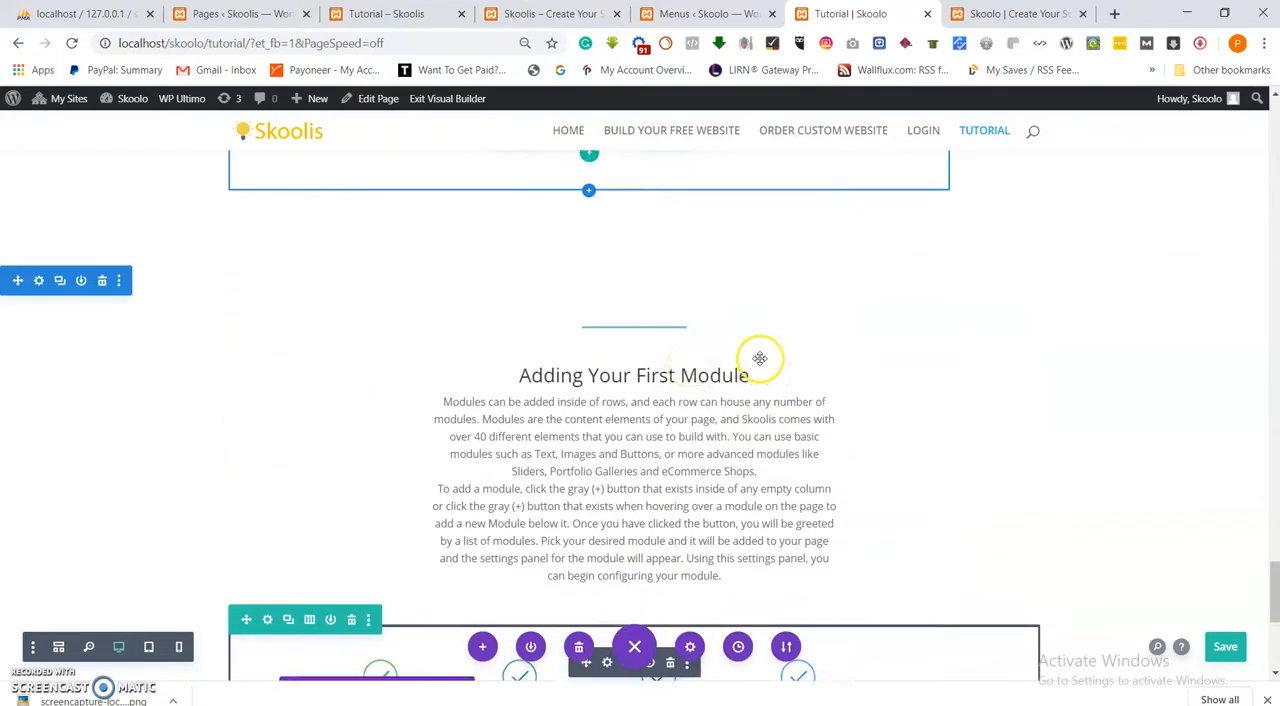
pyautogui.scroll(-5, 737, 406)
pyautogui.scroll(4, 658, 404)
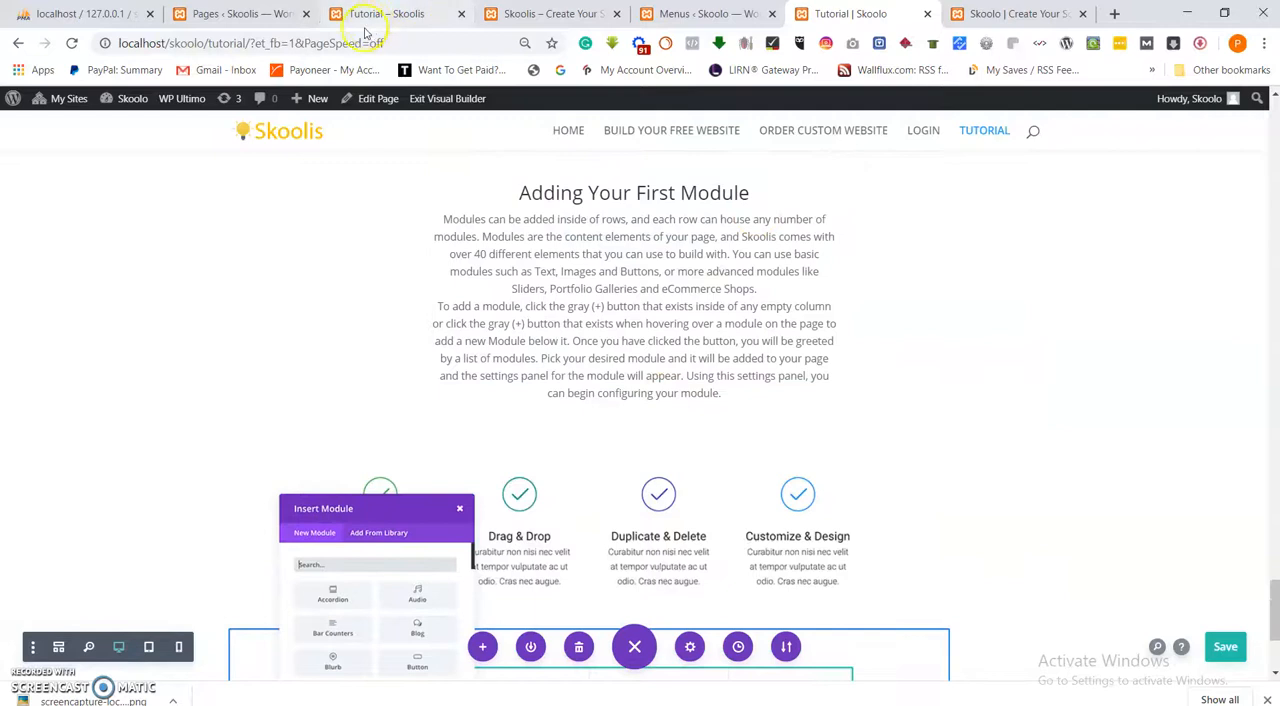
pyautogui.click(376, 14)
pyautogui.scroll(-8, 490, 347)
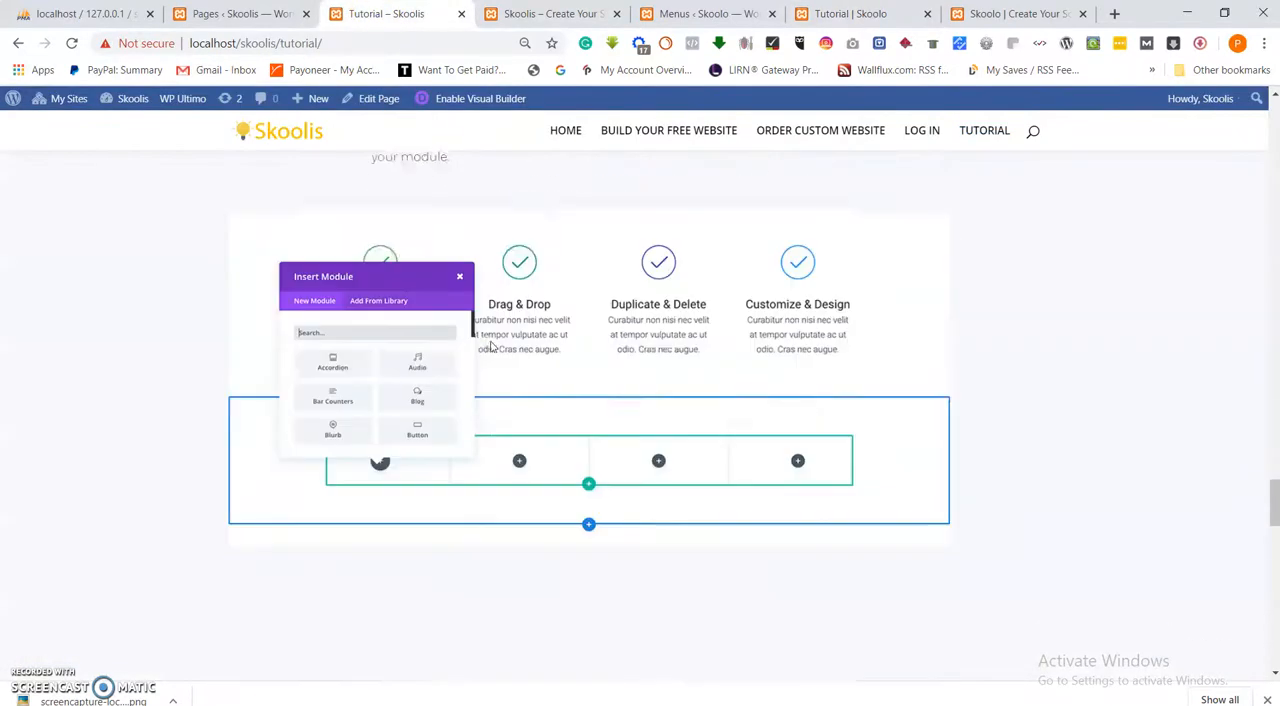
pyautogui.scroll(-5, 491, 344)
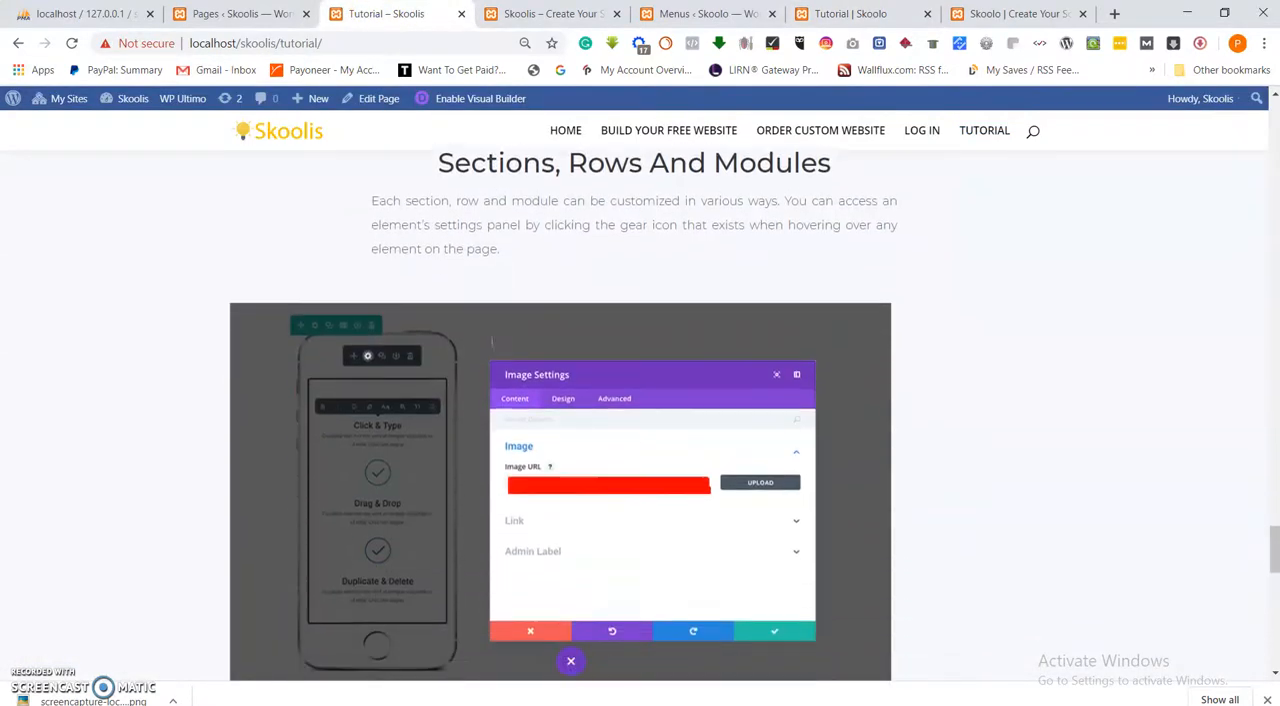
pyautogui.scroll(-5, 491, 347)
pyautogui.scroll(11, 491, 344)
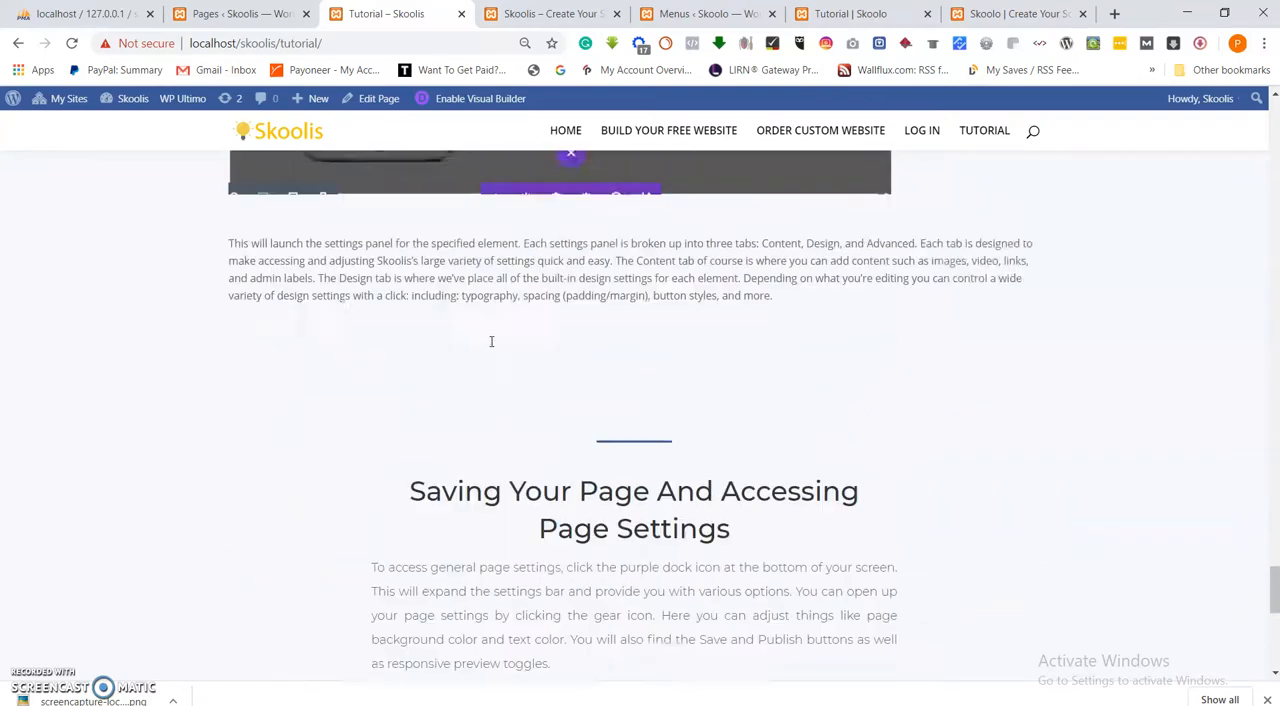
pyautogui.scroll(3, 491, 344)
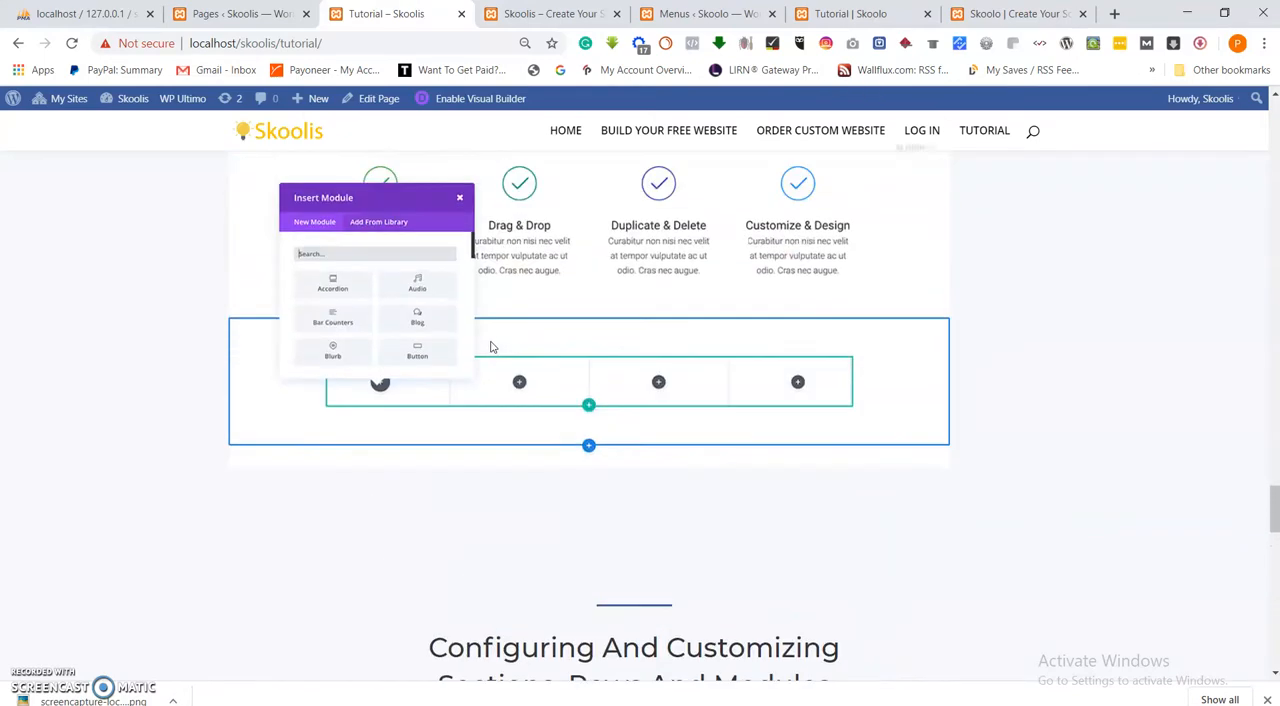
# Copy the "Configuring And Customizing Sections, Rows And Modules" heading and paragraph from the reference page.
pyautogui.scroll(-5, 491, 345)
pyautogui.moveTo(654, 357); pyautogui.dragTo(436, 220)
pyautogui.rightClick(528, 237)
pyautogui.click(543, 245)
pyautogui.scroll(-2, 543, 245)
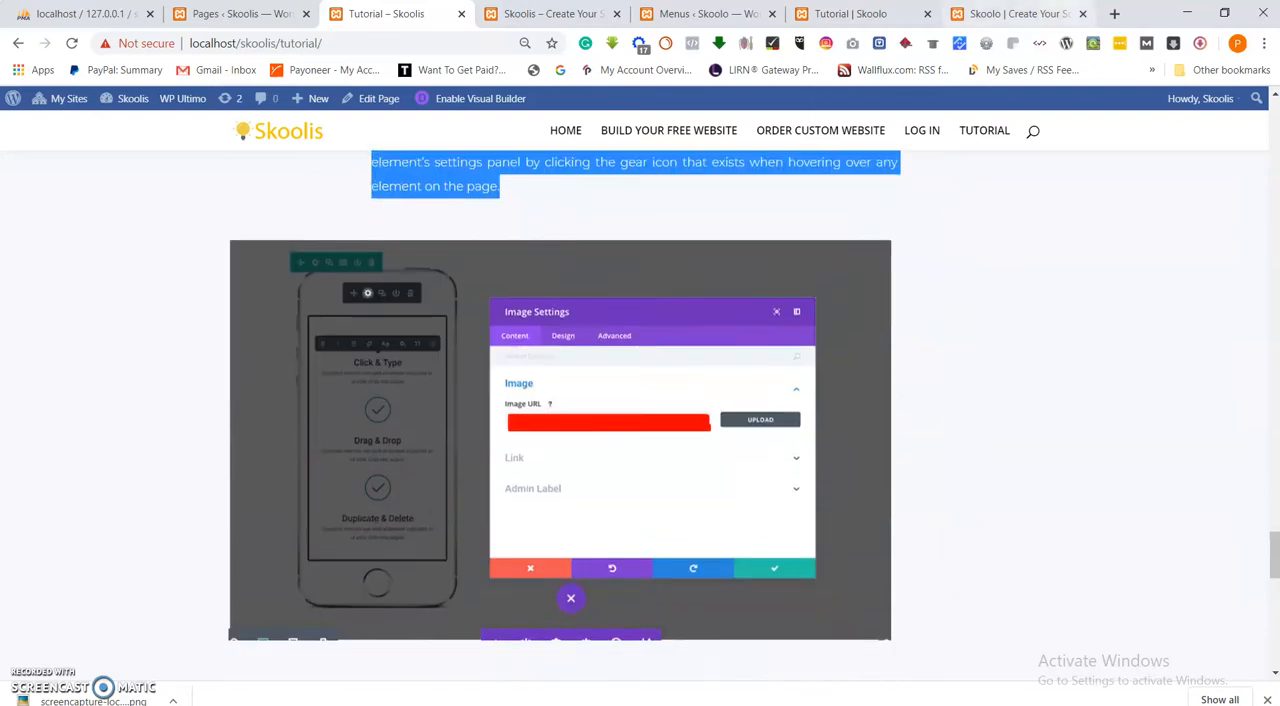
# Duplicate the "Adding Your First Module" section on the Skoolo Tutorial page.
pyautogui.click(854, 13)
pyautogui.scroll(-3, 545, 414)
pyautogui.scroll(3, 563, 414)
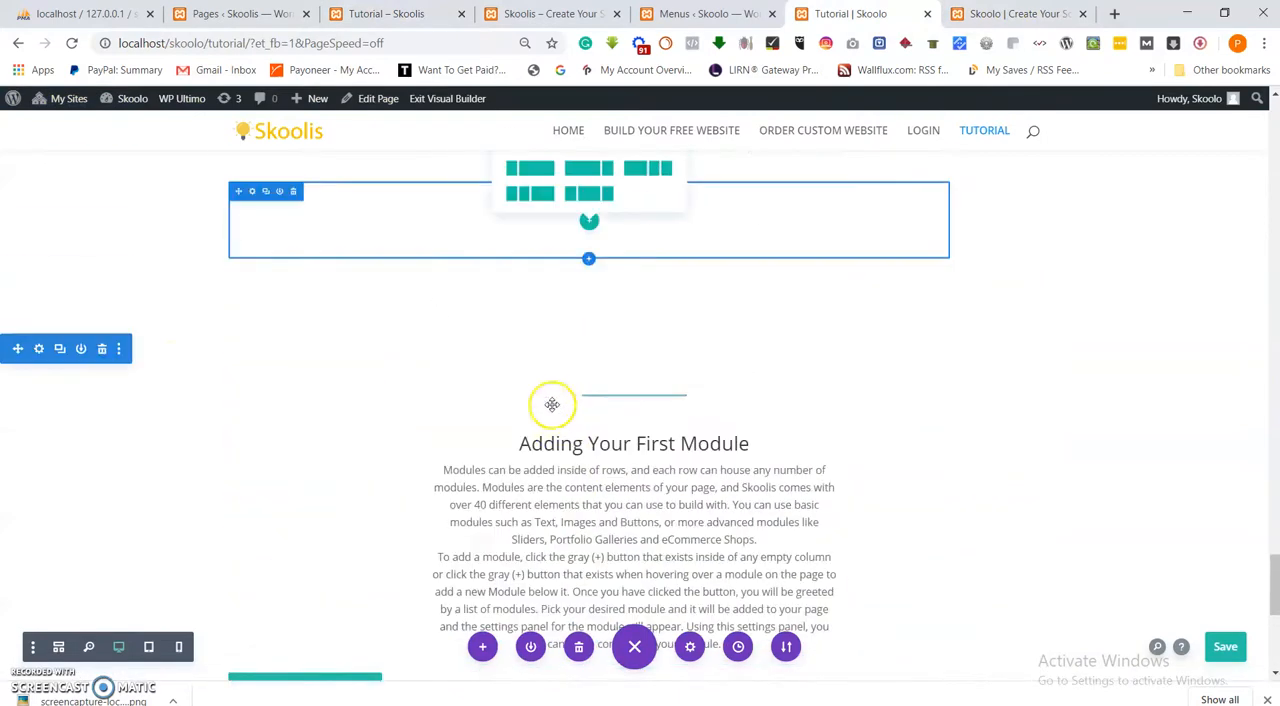
pyautogui.scroll(3, 675, 407)
pyautogui.scroll(-4, 675, 407)
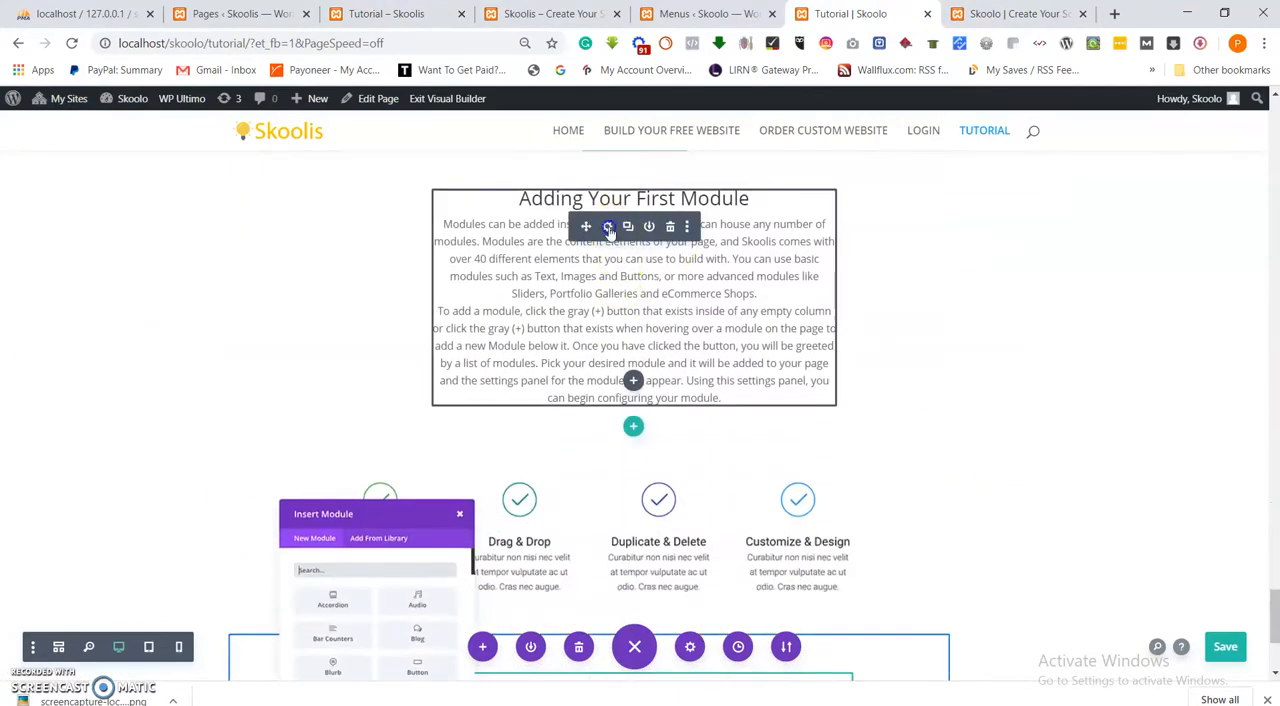
# Replace the duplicated section's text with the copied "Configuring And Customizing Sections, Rows And Modules" text, centre its heading, and save the module.
pyautogui.click(608, 228)
pyautogui.hotkey('ctrl', 'a')
pyautogui.hotkey('ctrl', 'v')
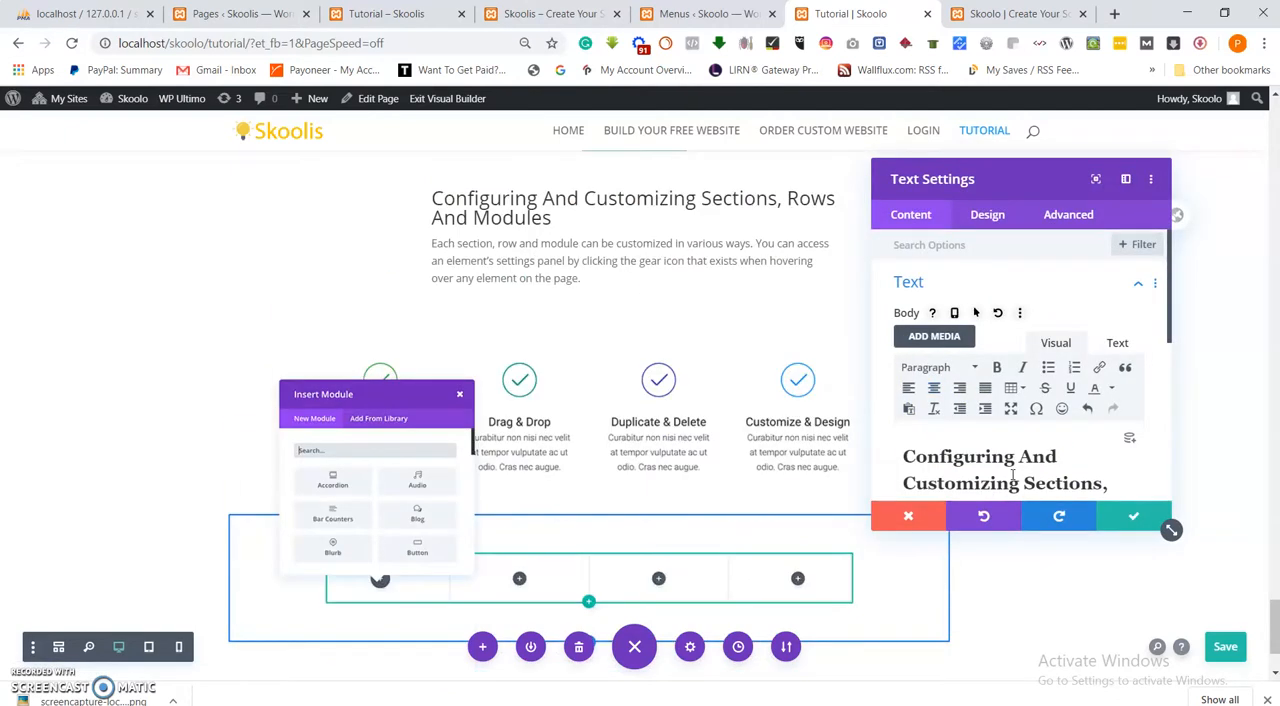
pyautogui.tripleClick(1013, 477)
pyautogui.click(933, 387)
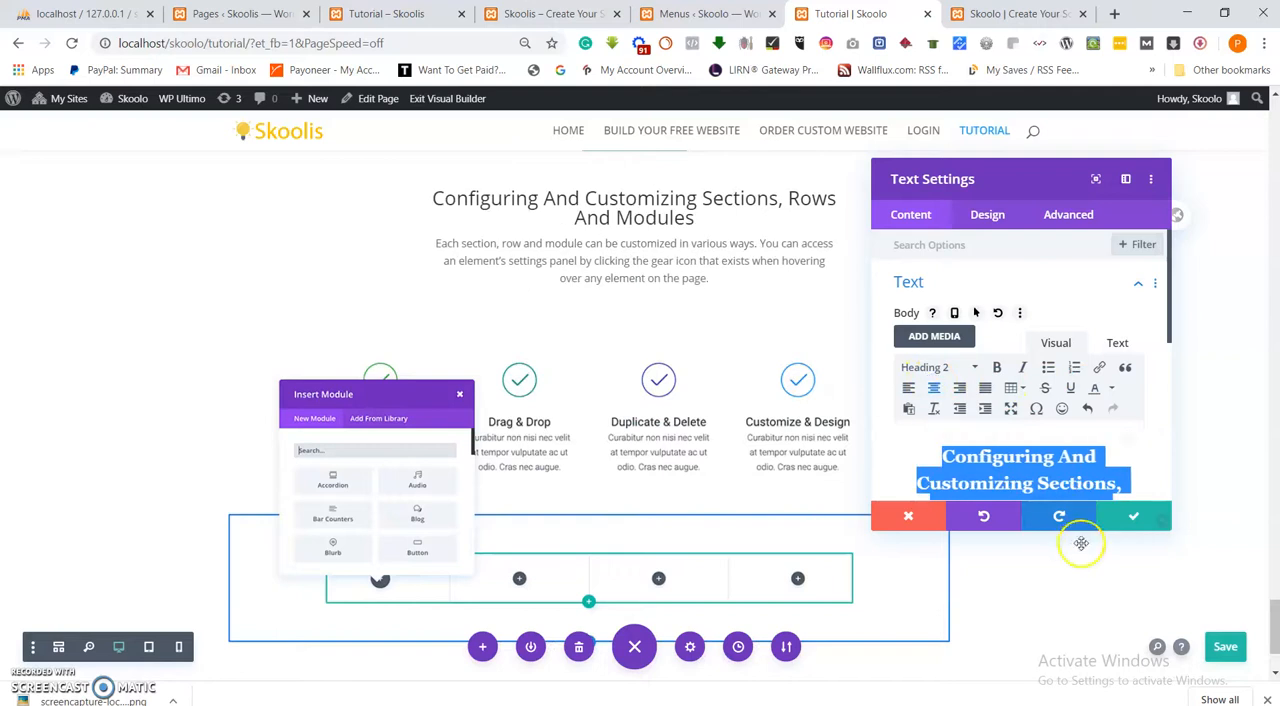
pyautogui.click(1138, 517)
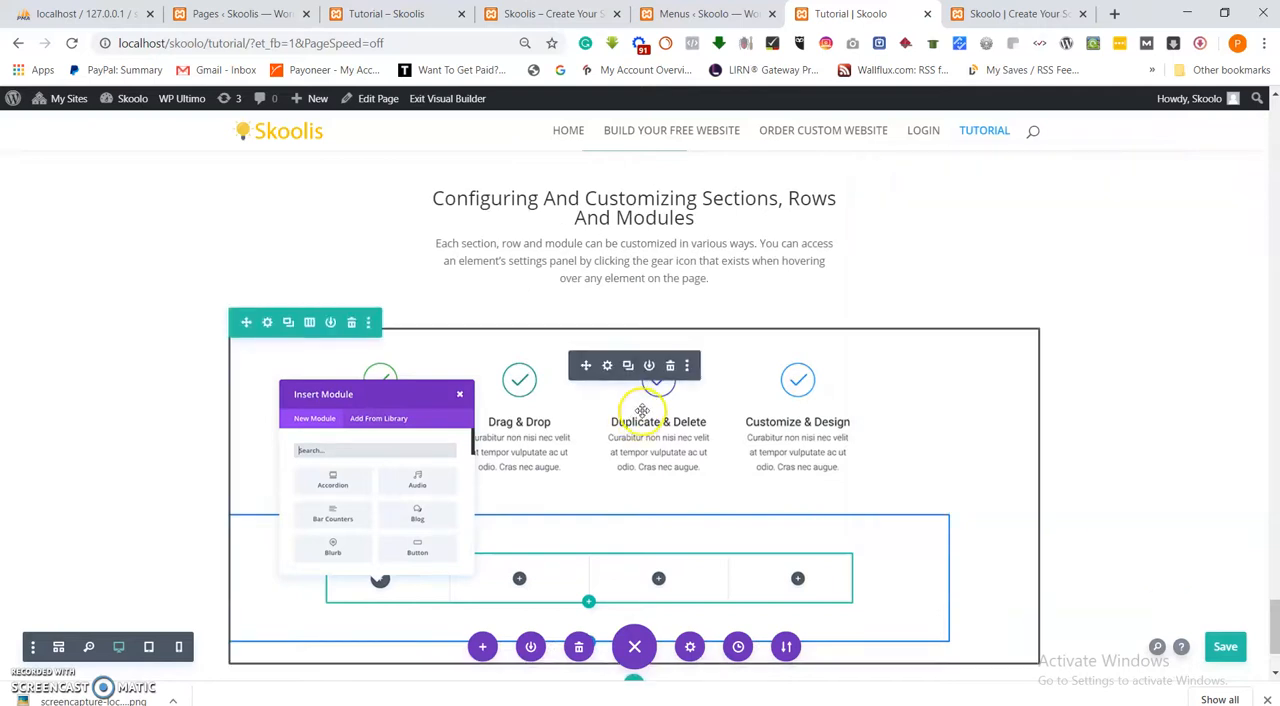
# Set the "Configuring And Customizing" section's image to Screenshot_7 from the media library, and save the module and the page.
pyautogui.scroll(-1, 600, 380)
pyautogui.scroll(2, 681, 317)
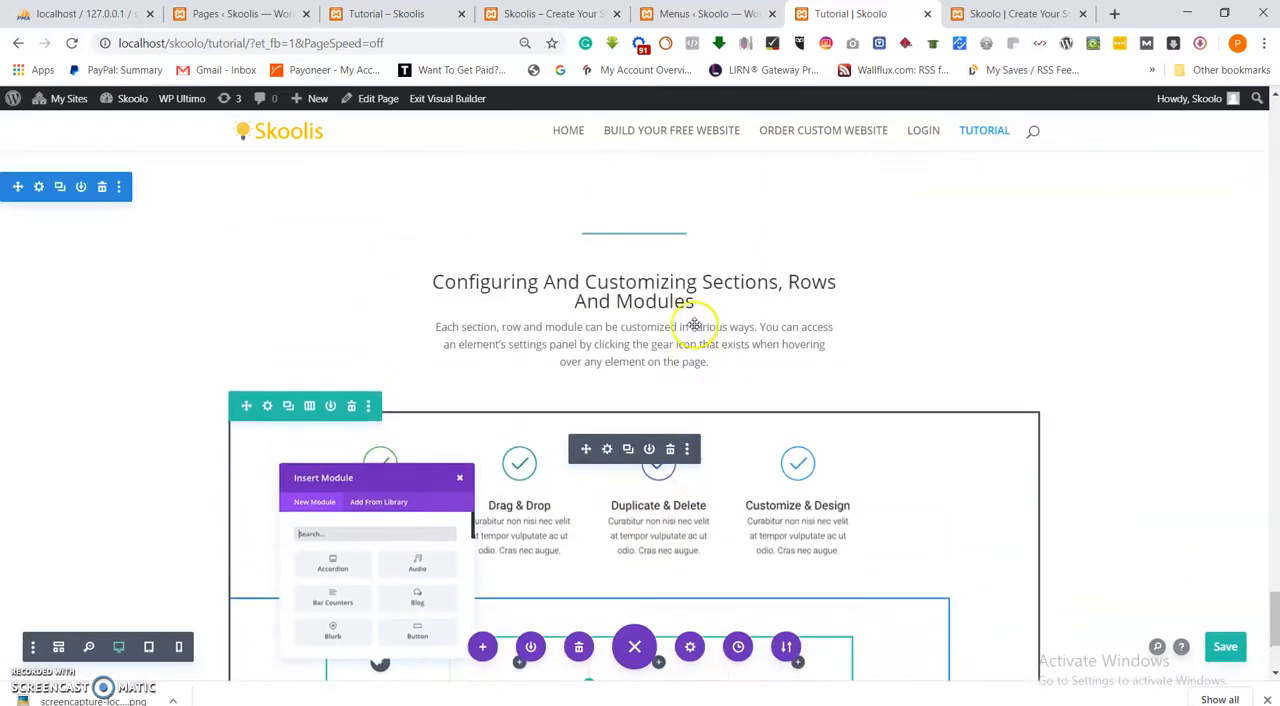
pyautogui.scroll(-1, 691, 414)
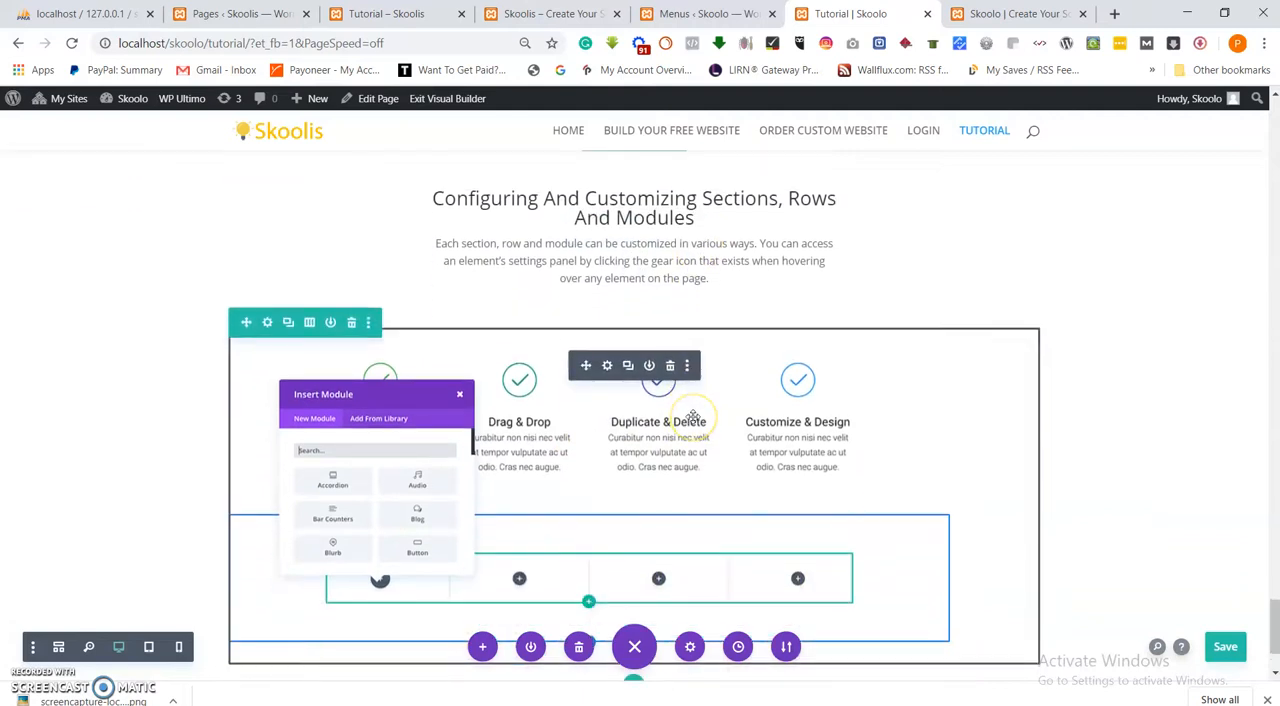
pyautogui.click(612, 366)
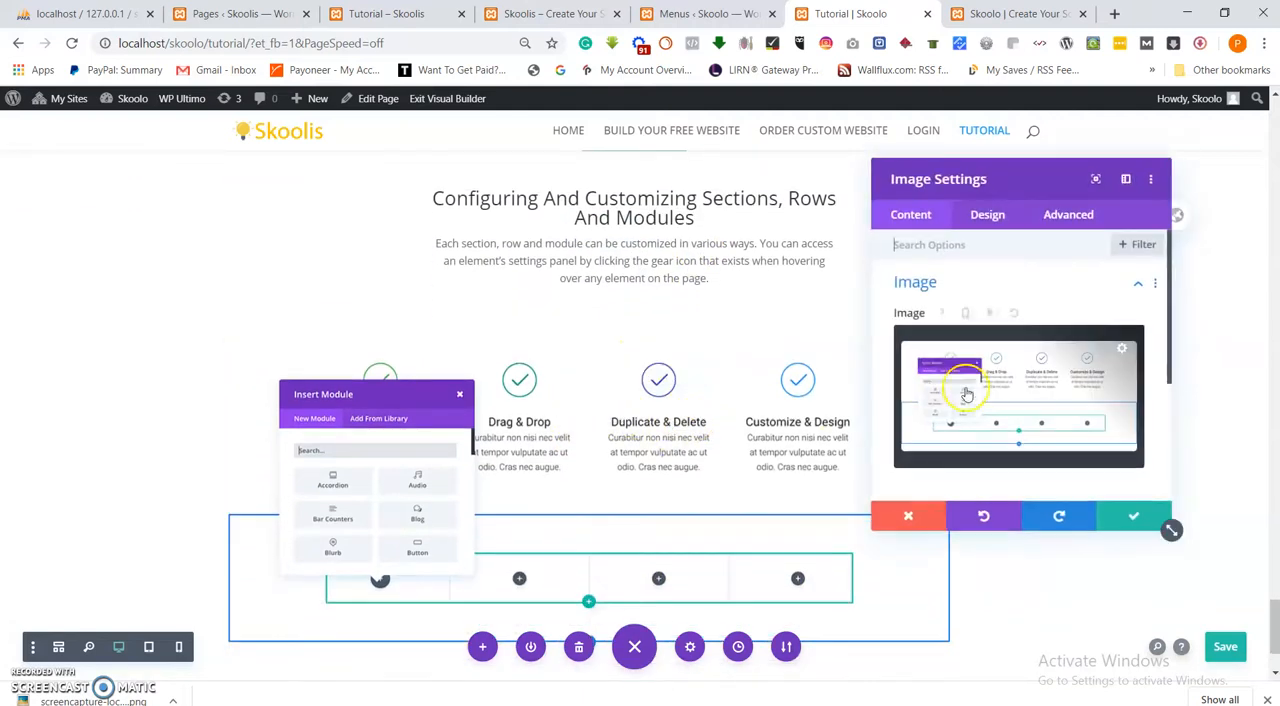
pyautogui.click(964, 388)
pyautogui.click(338, 265)
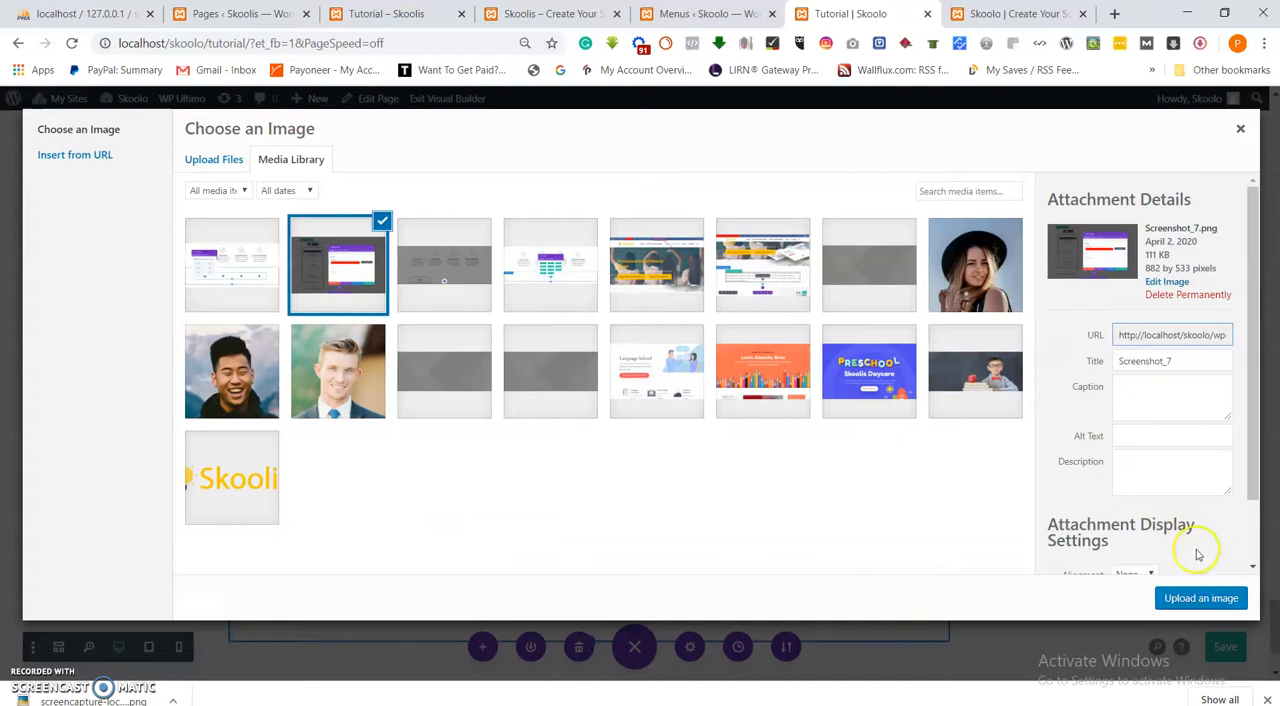
pyautogui.click(1200, 598)
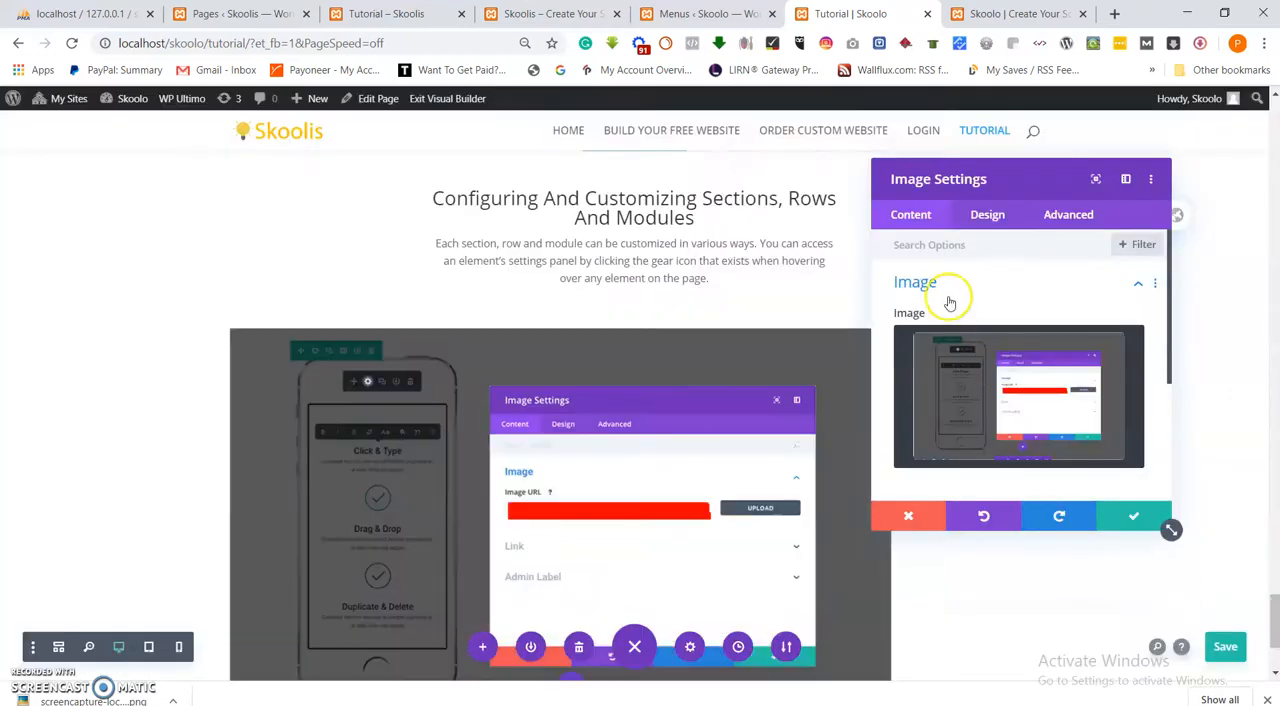
pyautogui.click(1129, 521)
pyautogui.scroll(-2, 1000, 420)
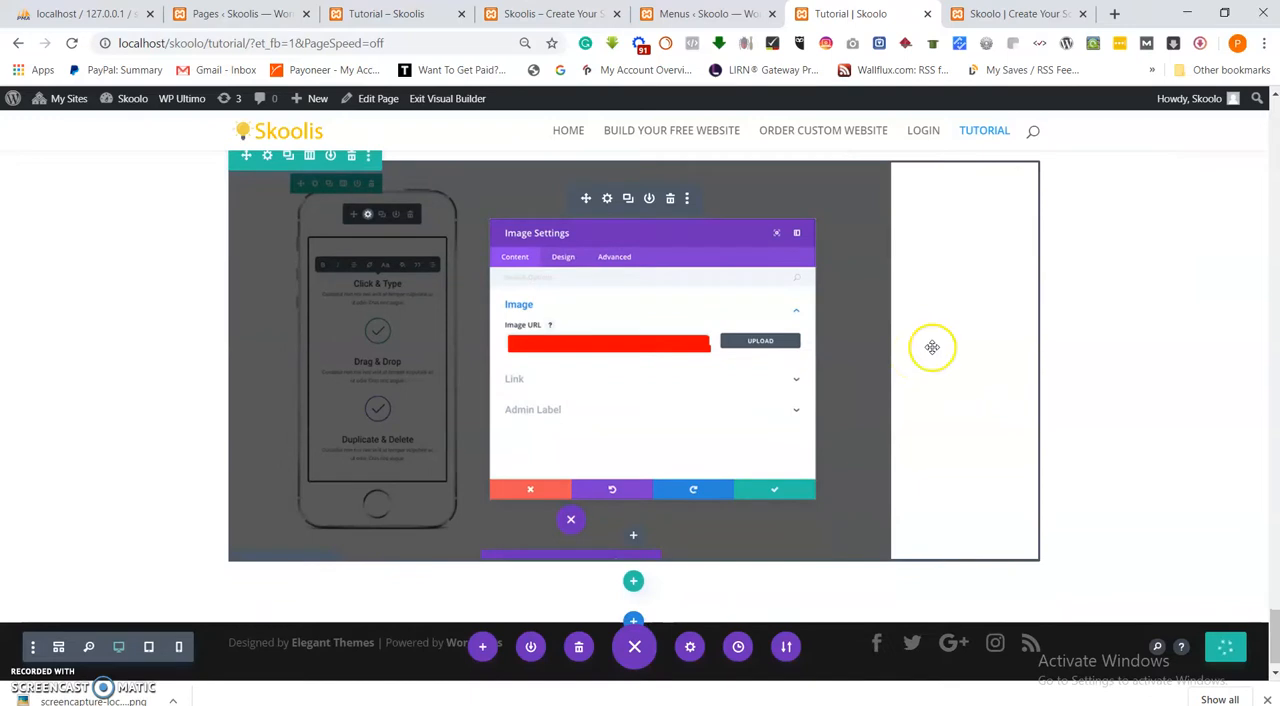
pyautogui.scroll(-1, 793, 330)
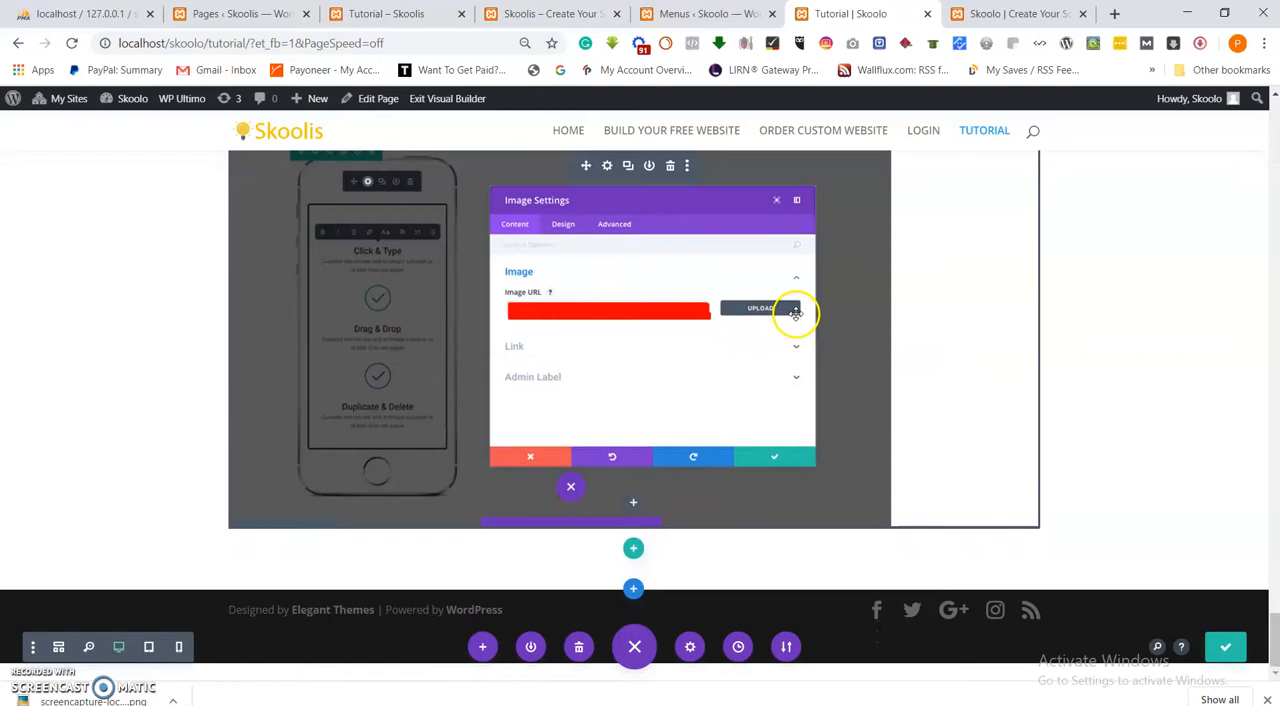
# Copy the paragraph beginning "This will launch the settings panel" below the Image Settings screenshot on the reference Skoolis Tutorial page.
pyautogui.scroll(10, 668, 352)
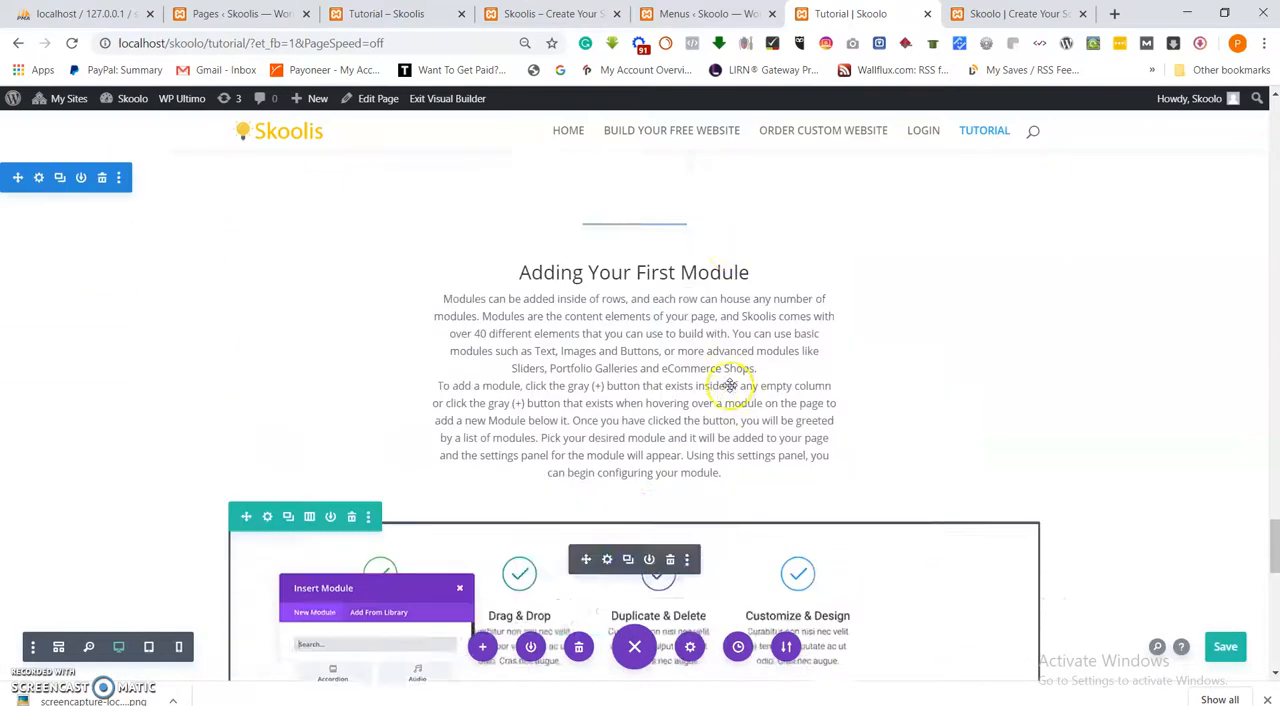
pyautogui.click(370, 13)
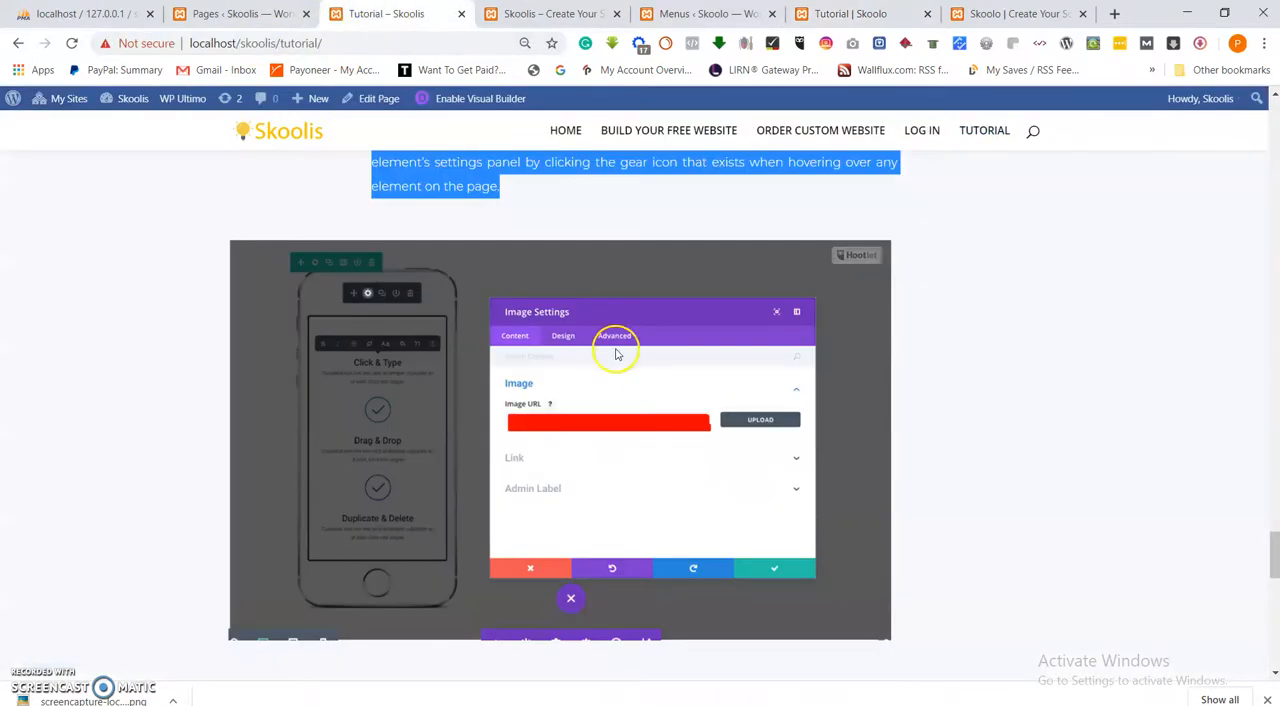
pyautogui.scroll(4, 617, 350)
pyautogui.scroll(-6, 617, 350)
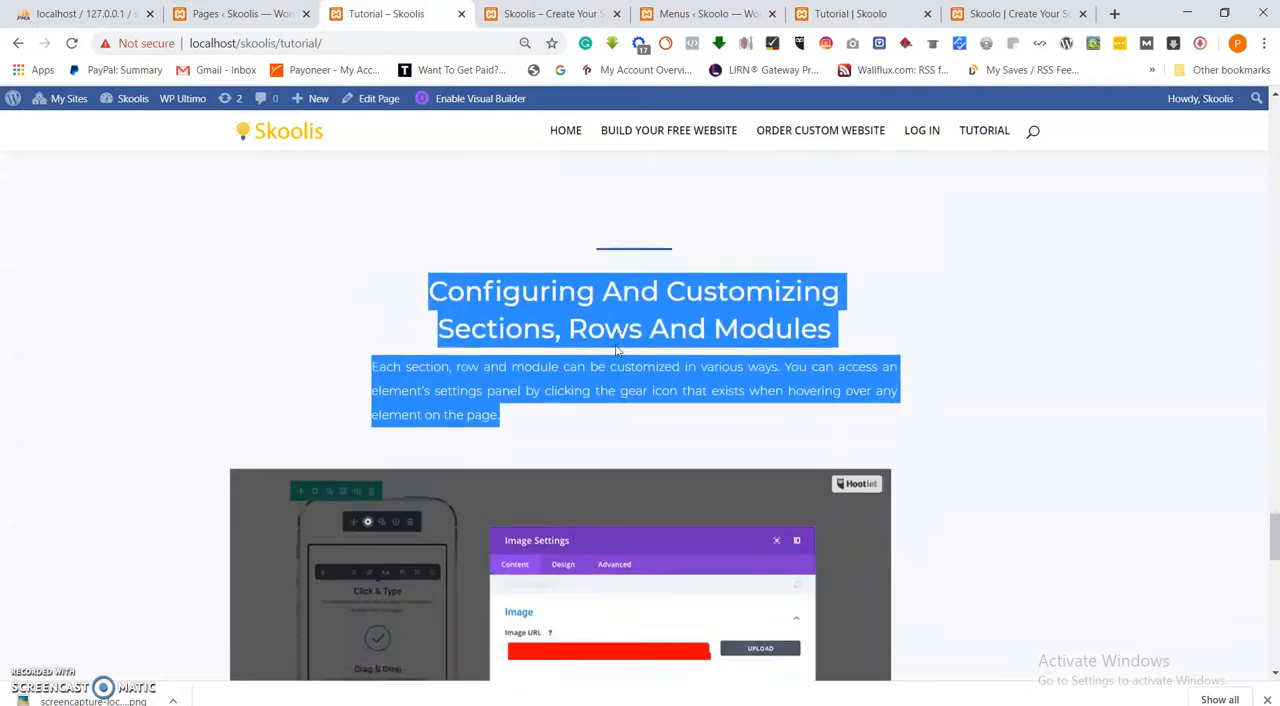
pyautogui.scroll(-3, 617, 350)
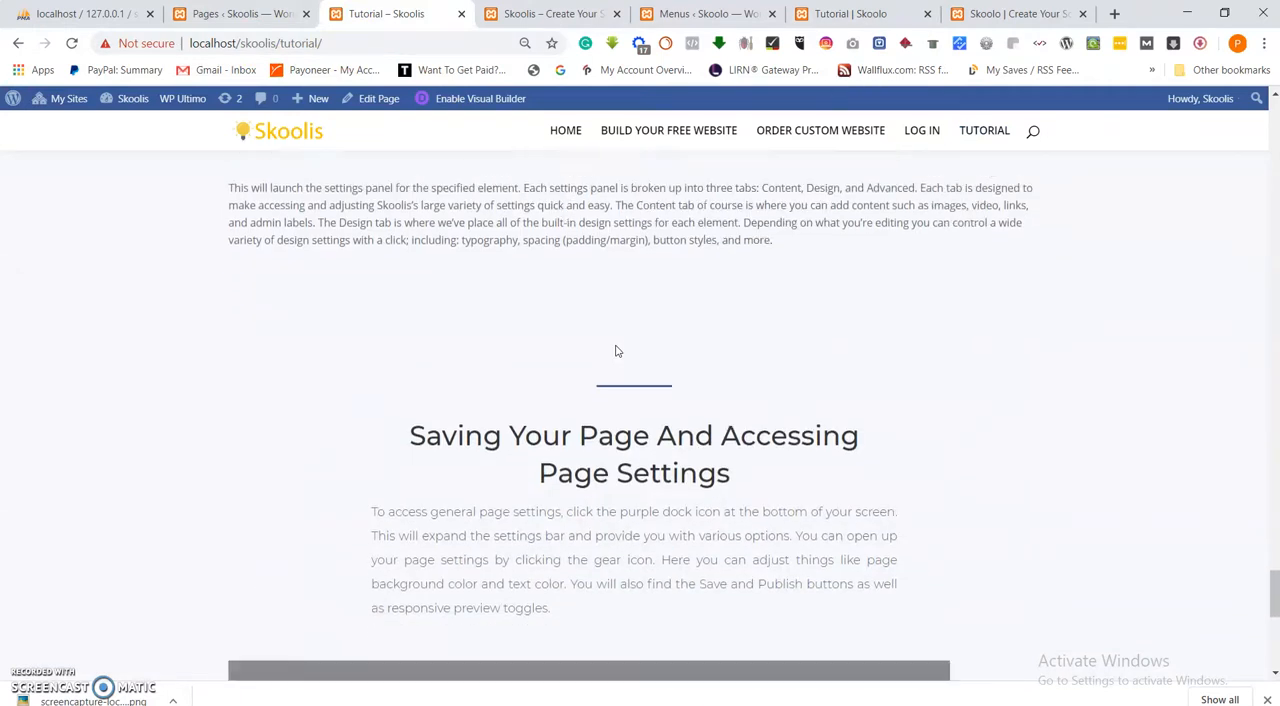
pyautogui.scroll(1, 760, 320)
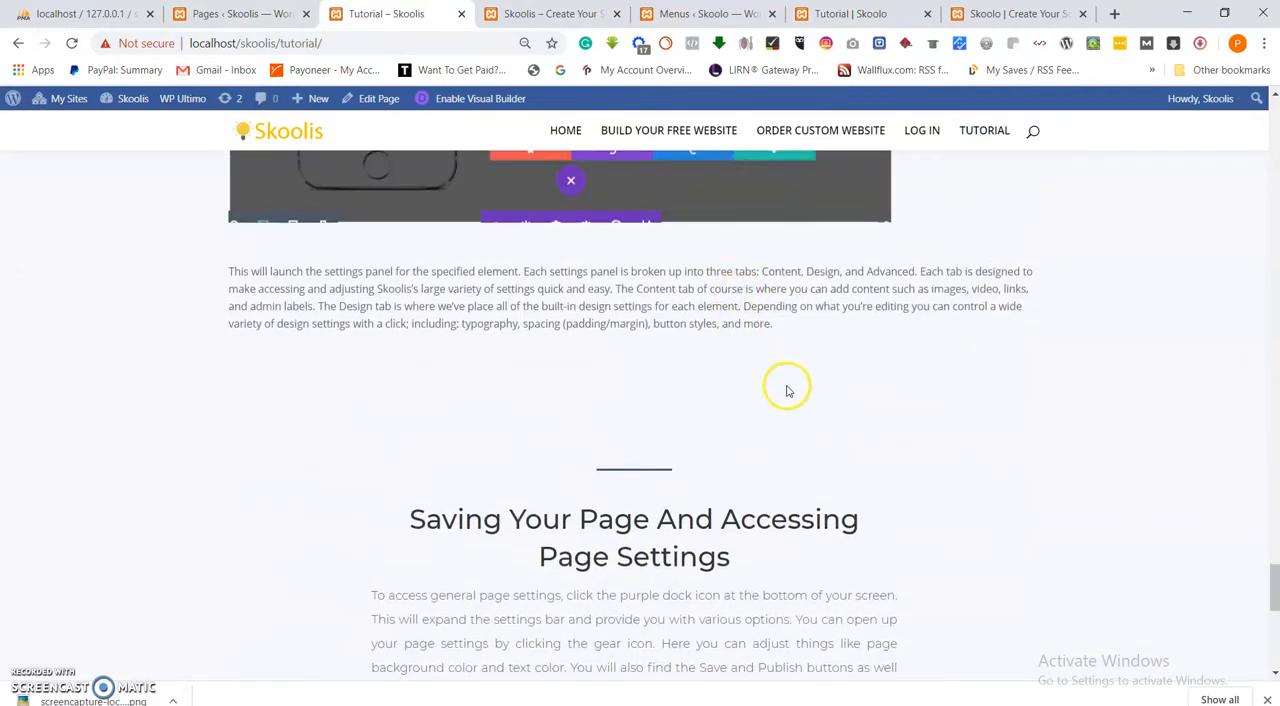
pyautogui.tripleClick(643, 299)
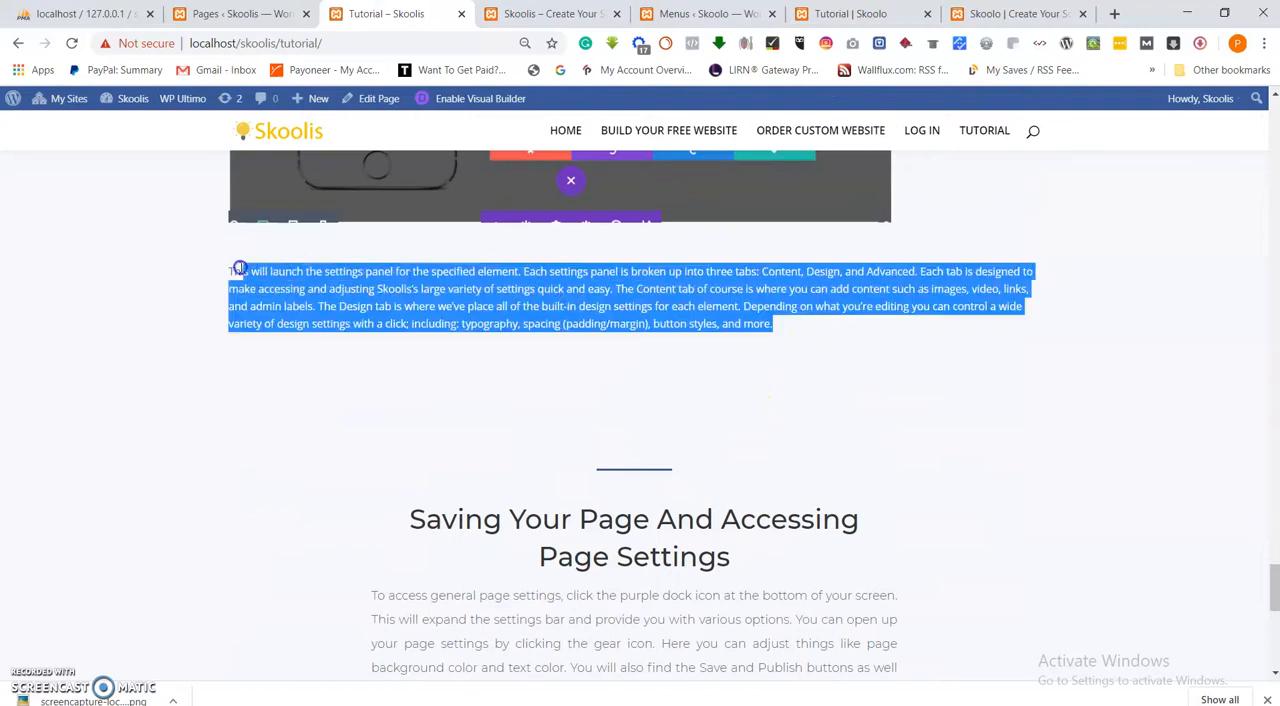
pyautogui.rightClick(466, 289)
pyautogui.click(497, 303)
# Return to the area below the "Configuring And Customizing" section's image on the Skoolo Tutorial page.
pyautogui.click(988, 14)
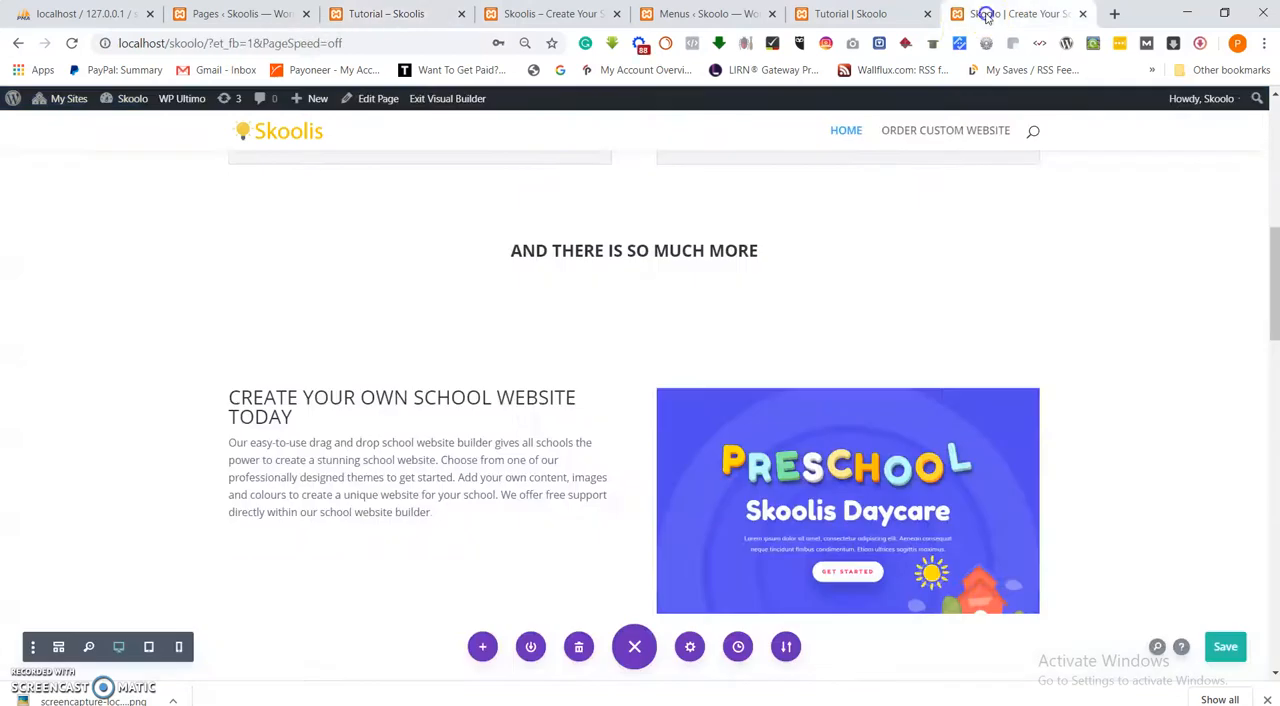
pyautogui.click(872, 17)
pyautogui.scroll(-5, 605, 459)
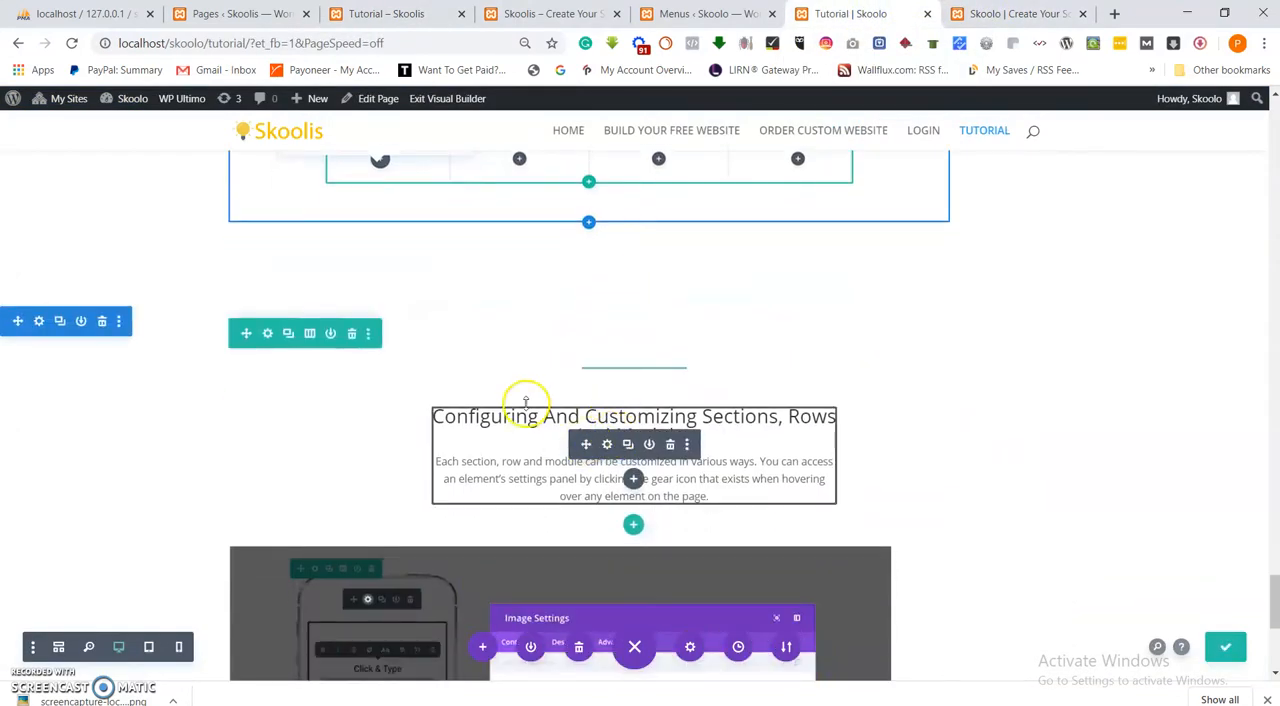
pyautogui.scroll(-4, 651, 466)
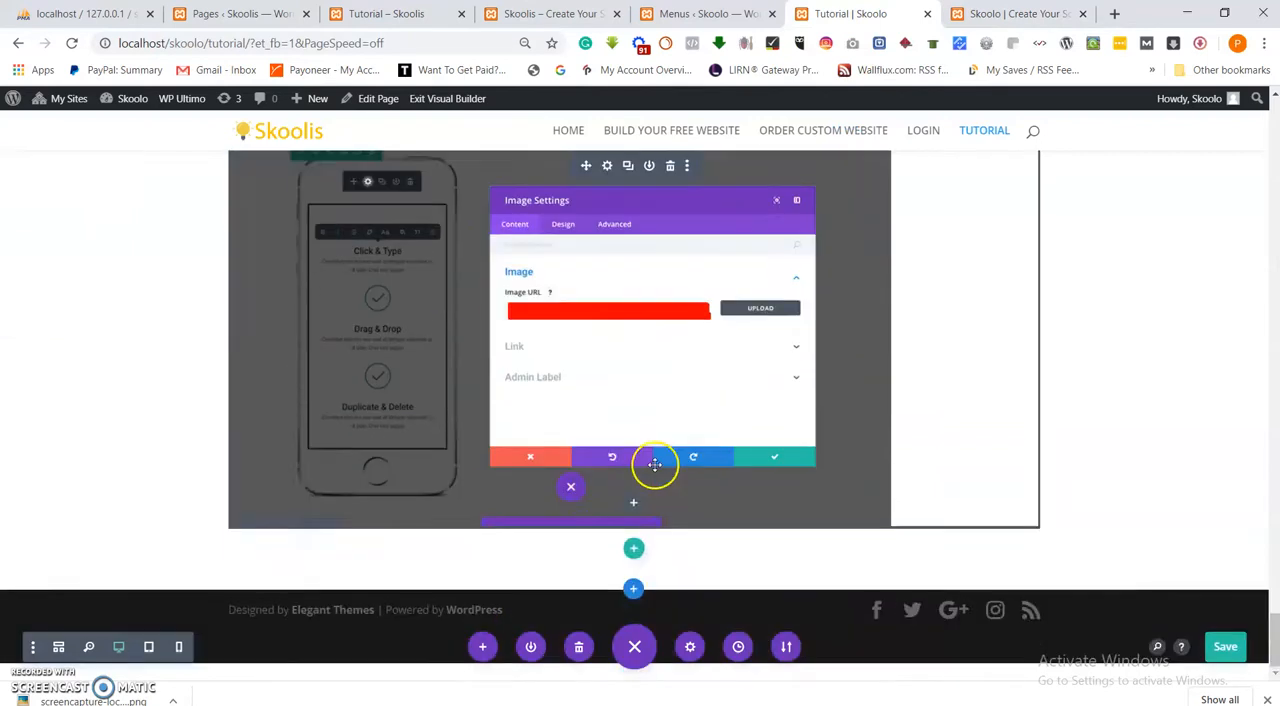